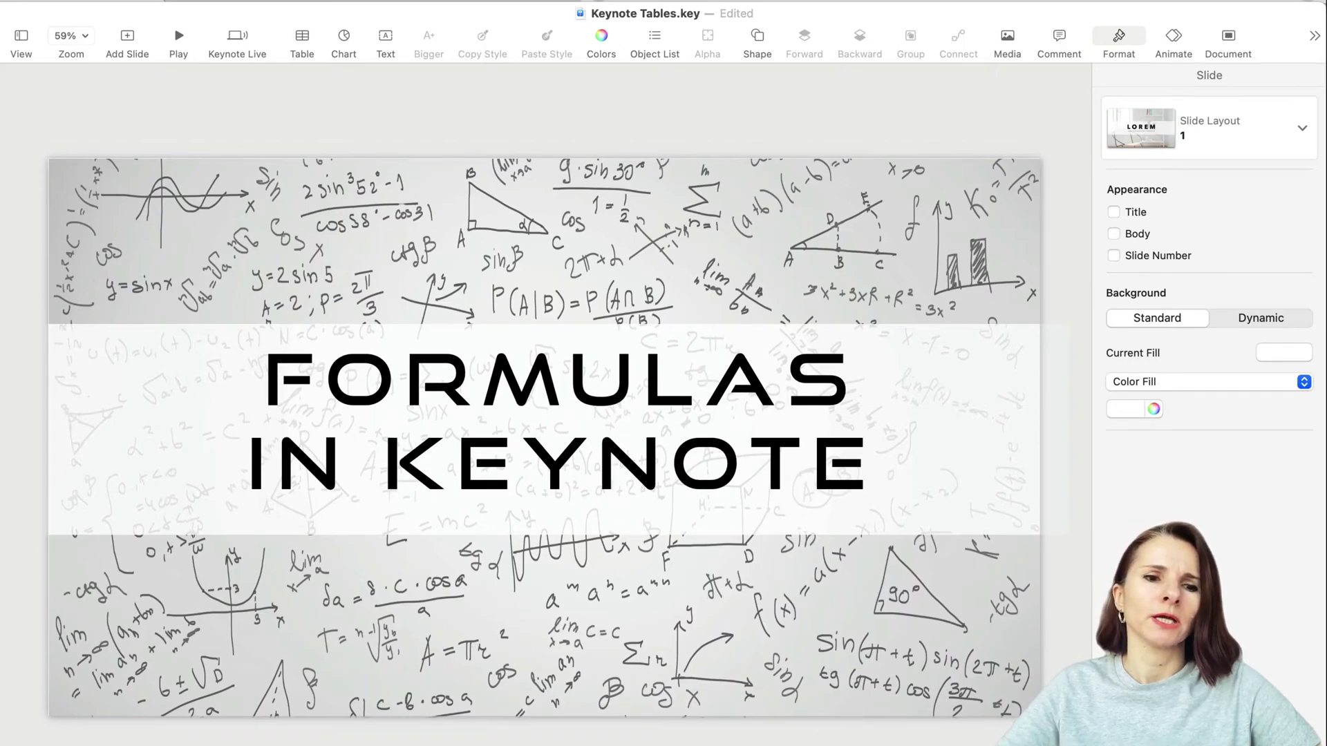
Page forward through the example slides to Tax Calculations, then return to Car Sales for Year 2021
{"action": "key", "text": "Down"}
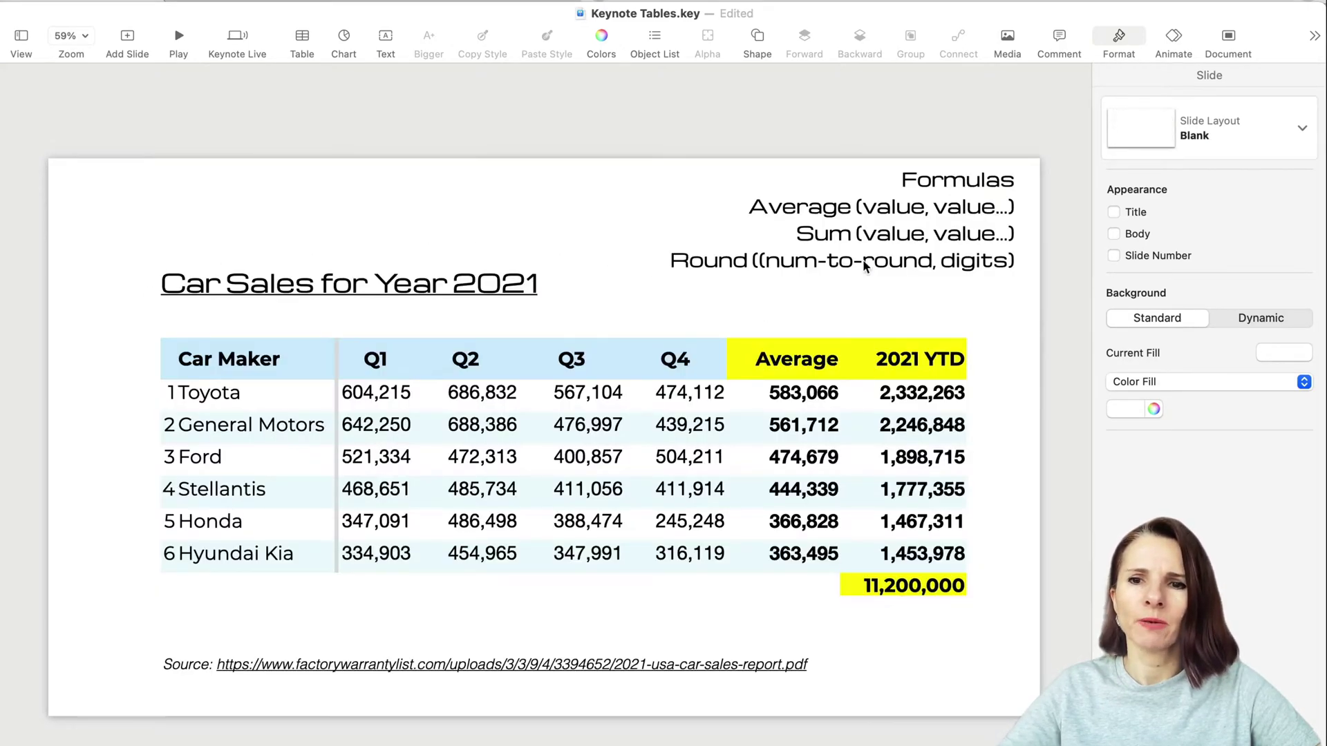
{"action": "key", "text": "Down"}
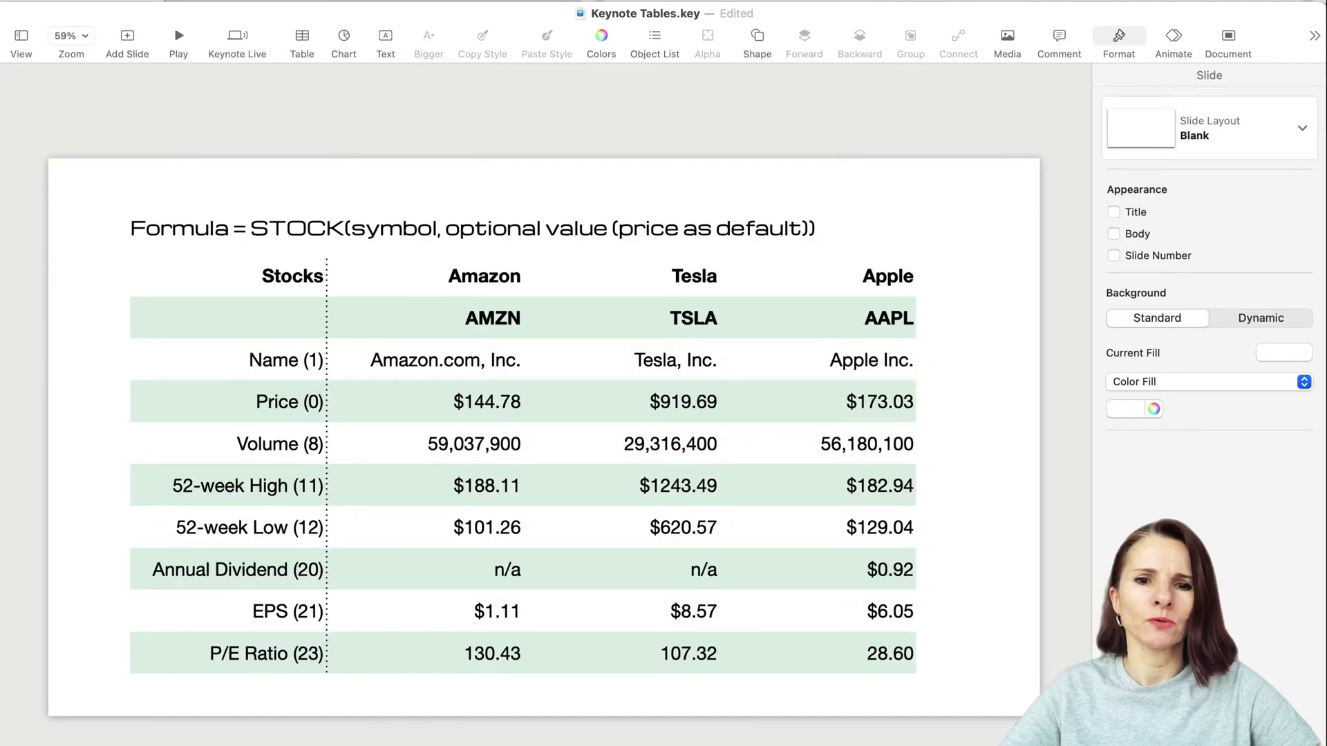
{"action": "key", "text": "Down"}
{"action": "key", "text": "Down"}
{"action": "key", "text": "Down"}
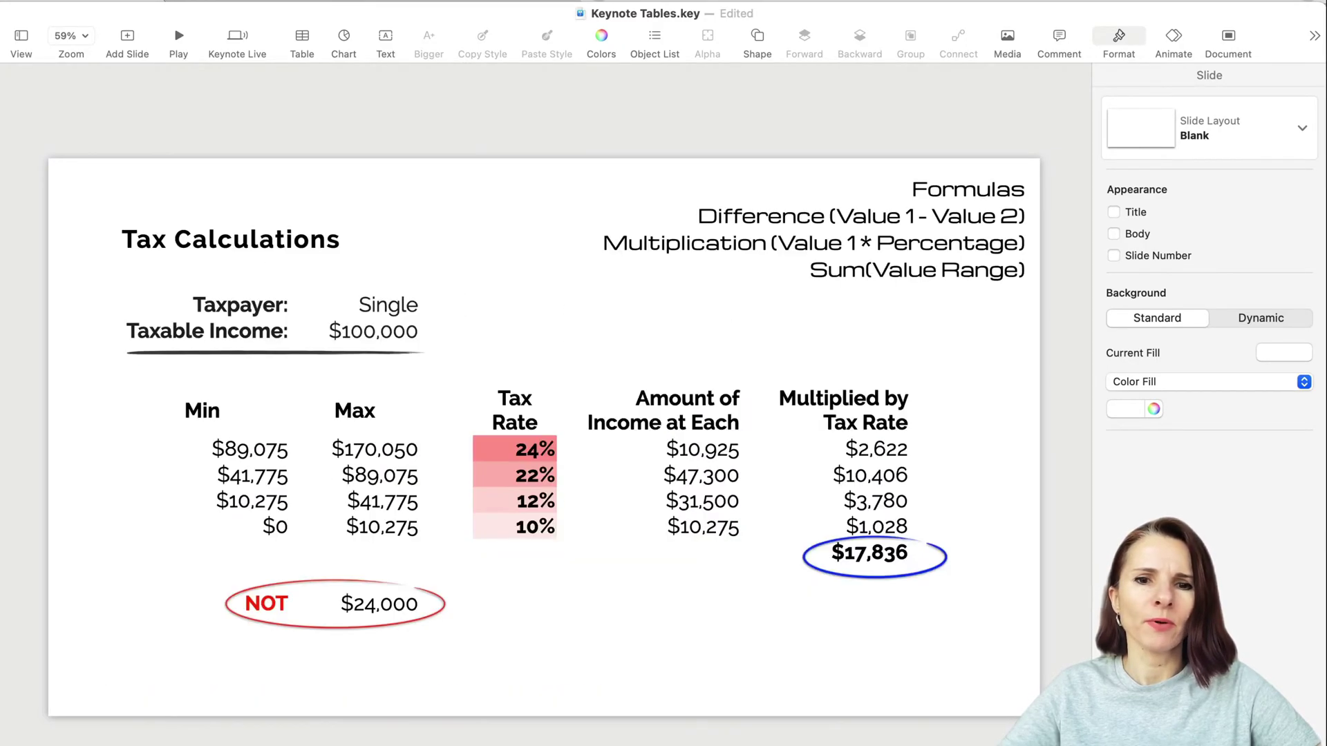
{"action": "key", "text": "Up"}
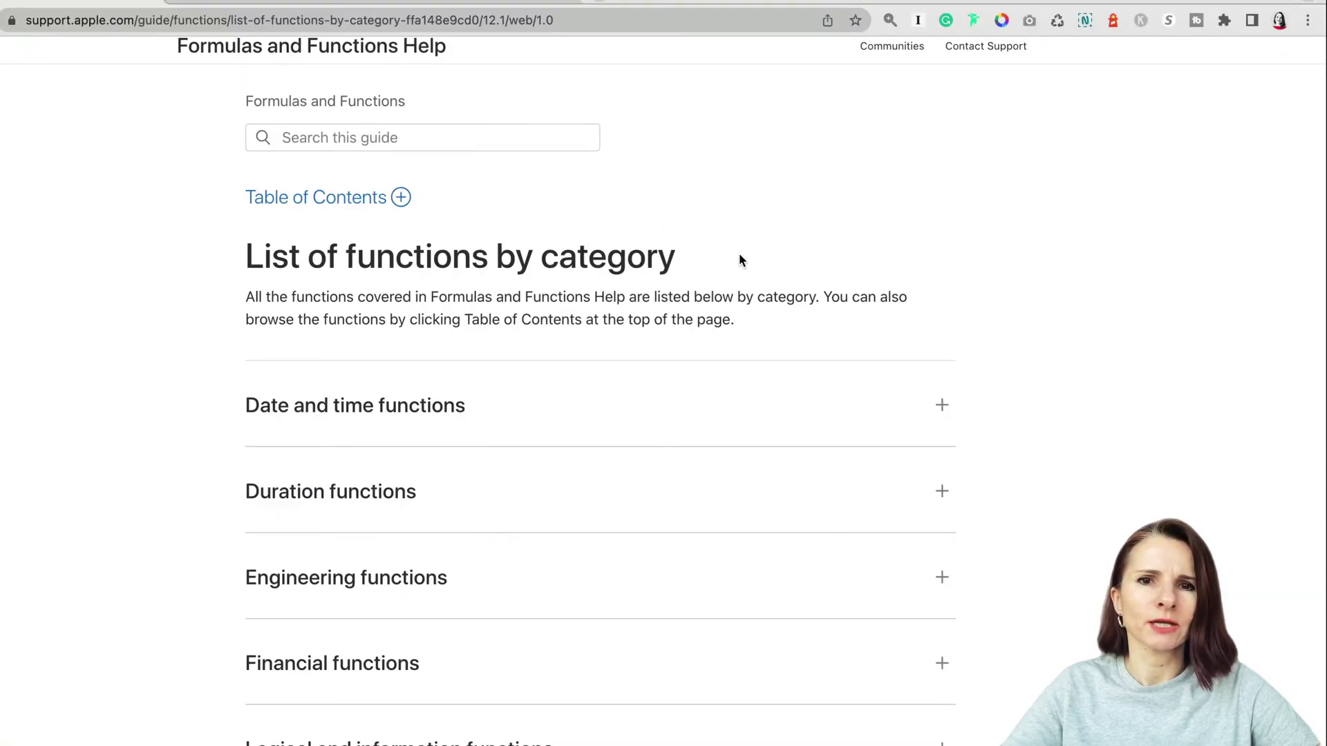
Scroll up and down the Formulas and Functions Help list of function categories
{"action": "scroll", "coordinate": [739, 260], "scroll_direction": "up", "scroll_amount": 2}
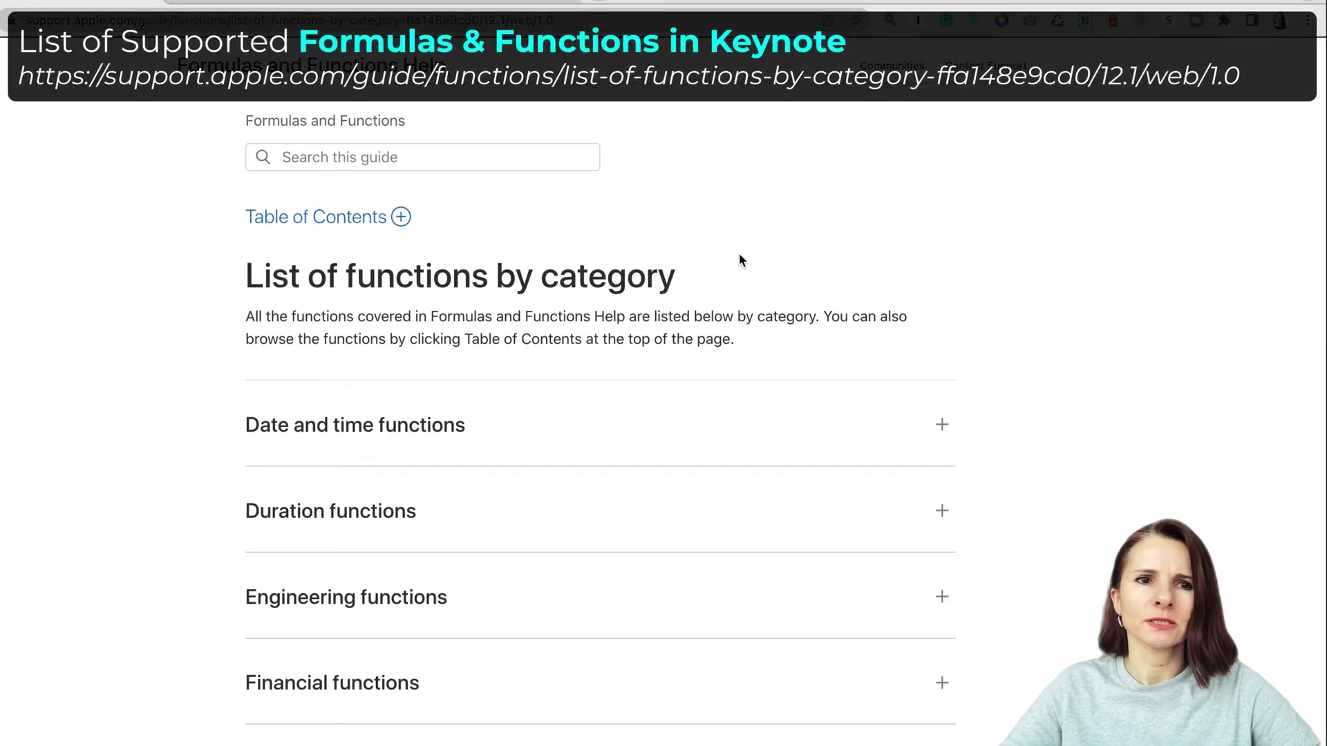
{"action": "scroll", "coordinate": [739, 260], "scroll_direction": "down", "scroll_amount": 2}
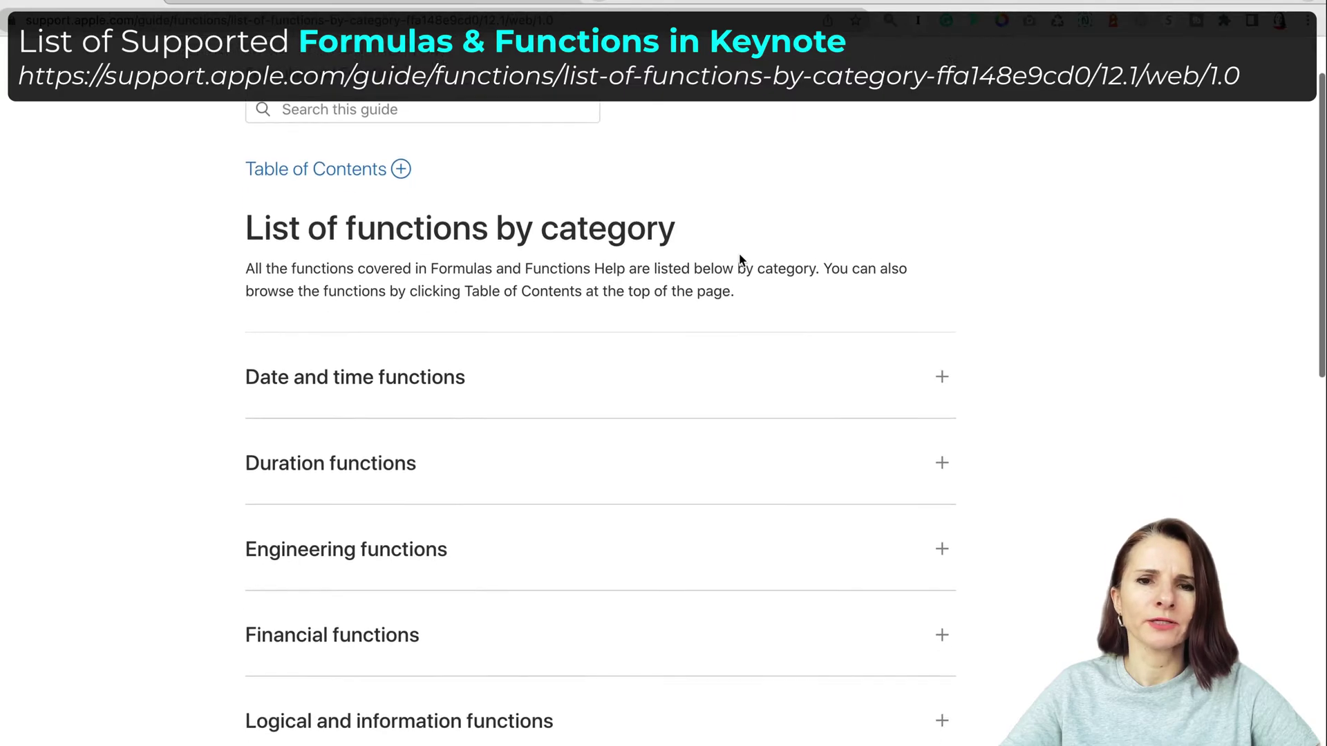
{"action": "scroll", "coordinate": [740, 261], "scroll_direction": "down", "scroll_amount": 5}
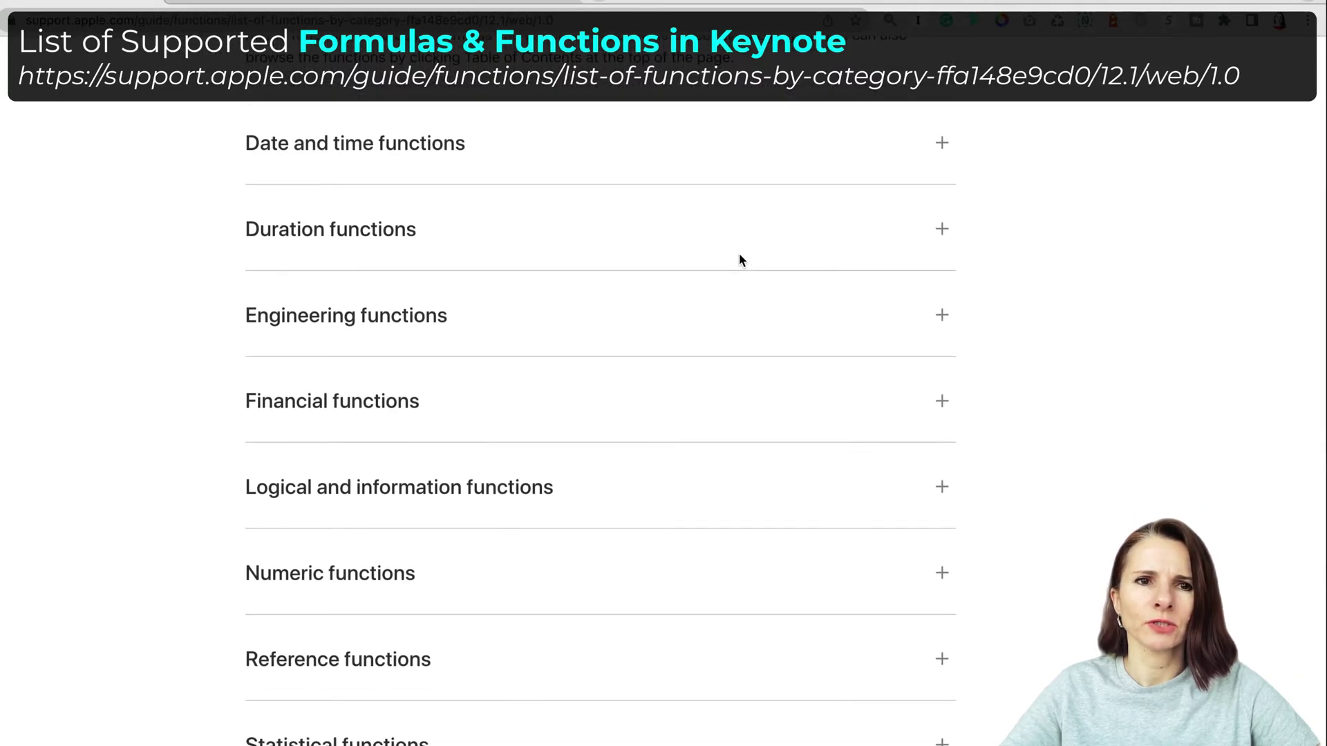
{"action": "scroll", "coordinate": [675, 397], "scroll_direction": "down", "scroll_amount": 10}
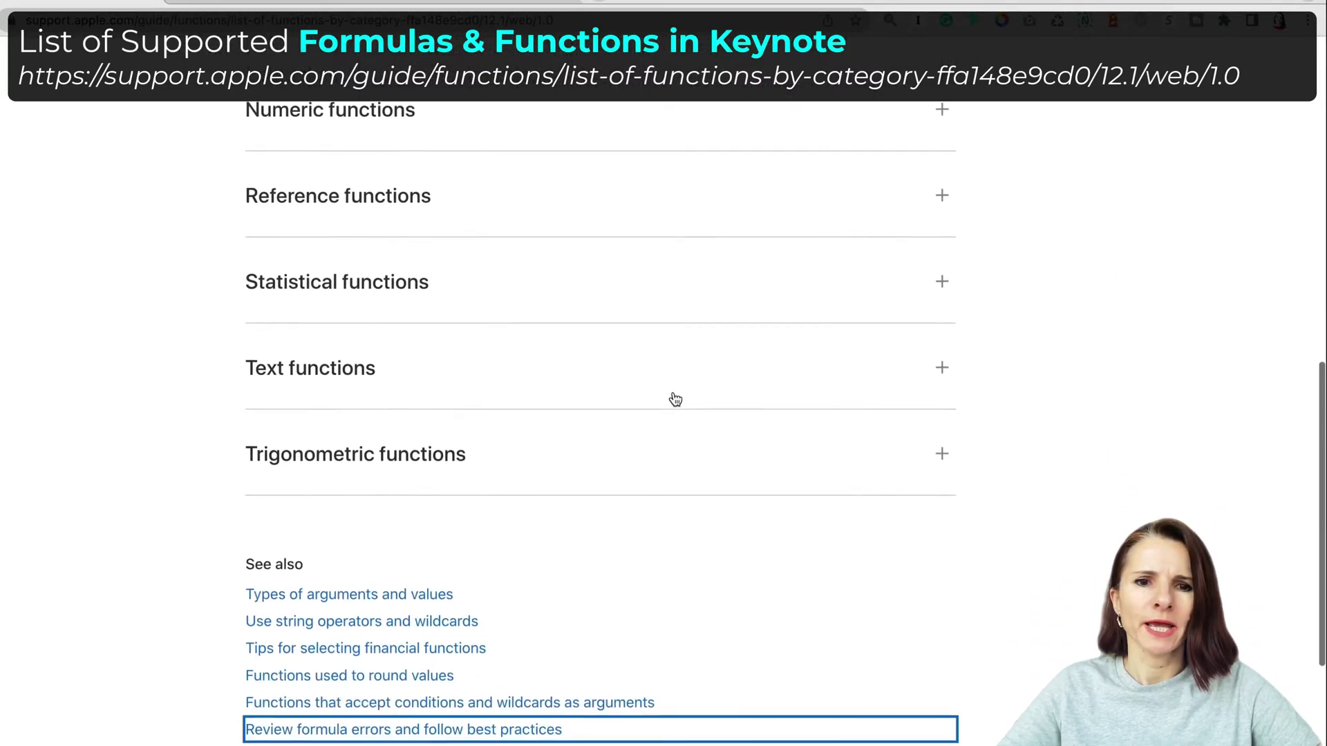
{"action": "scroll", "coordinate": [675, 399], "scroll_direction": "up", "scroll_amount": 15}
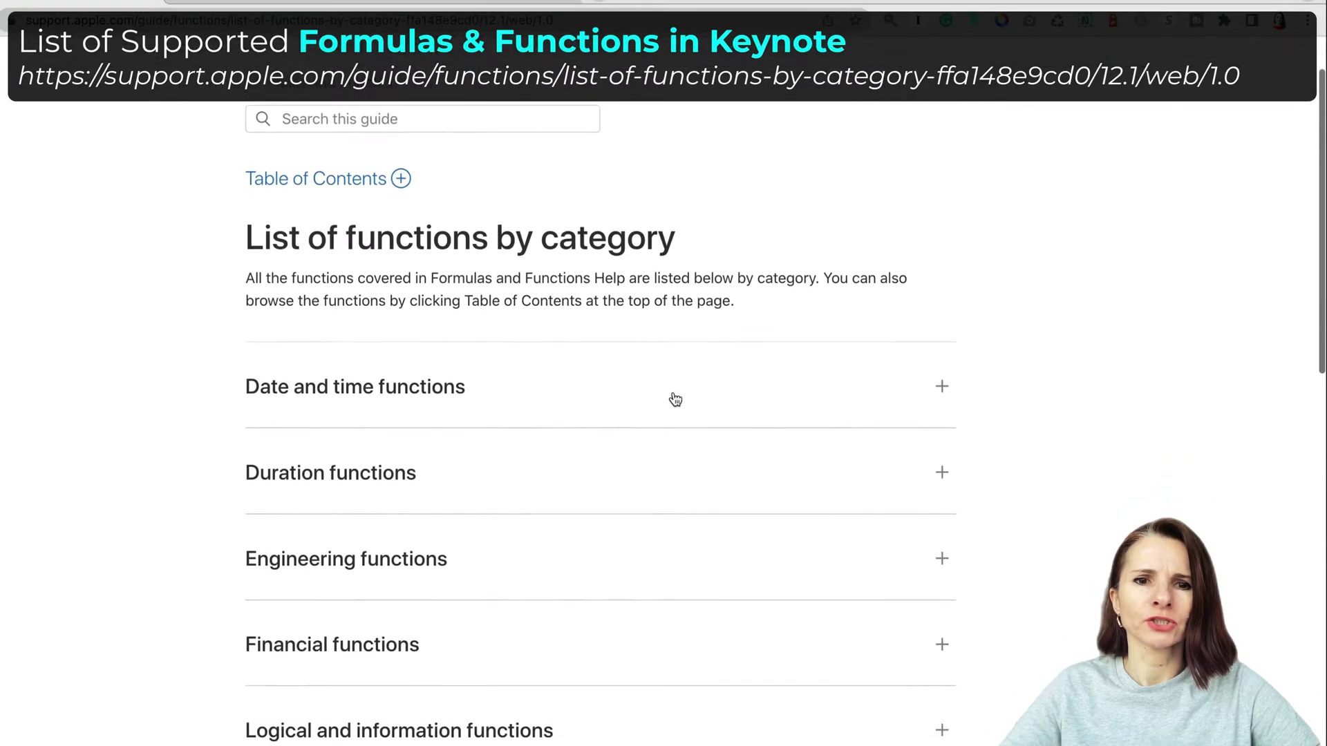
{"action": "scroll", "coordinate": [675, 398], "scroll_direction": "down", "scroll_amount": 2}
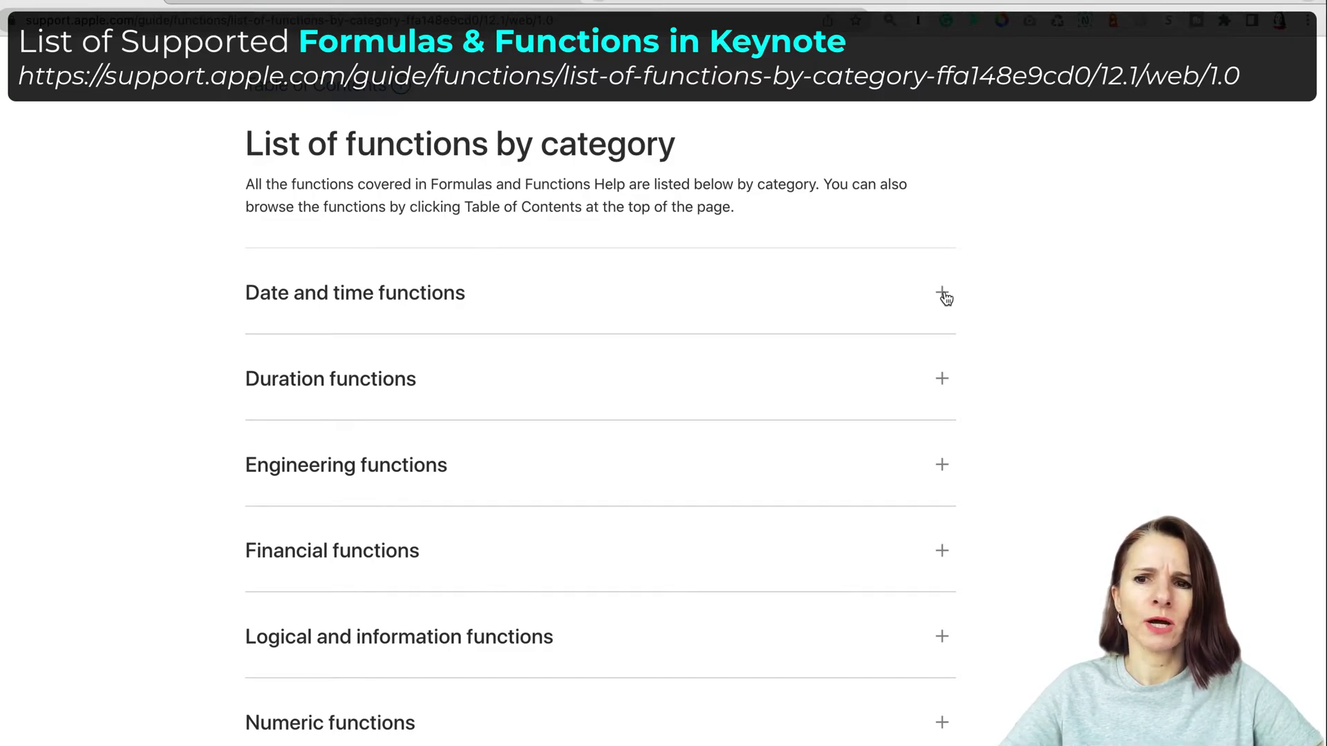
Expand the Date and time functions category and scroll through its functions
{"action": "left_click", "coordinate": [944, 297]}
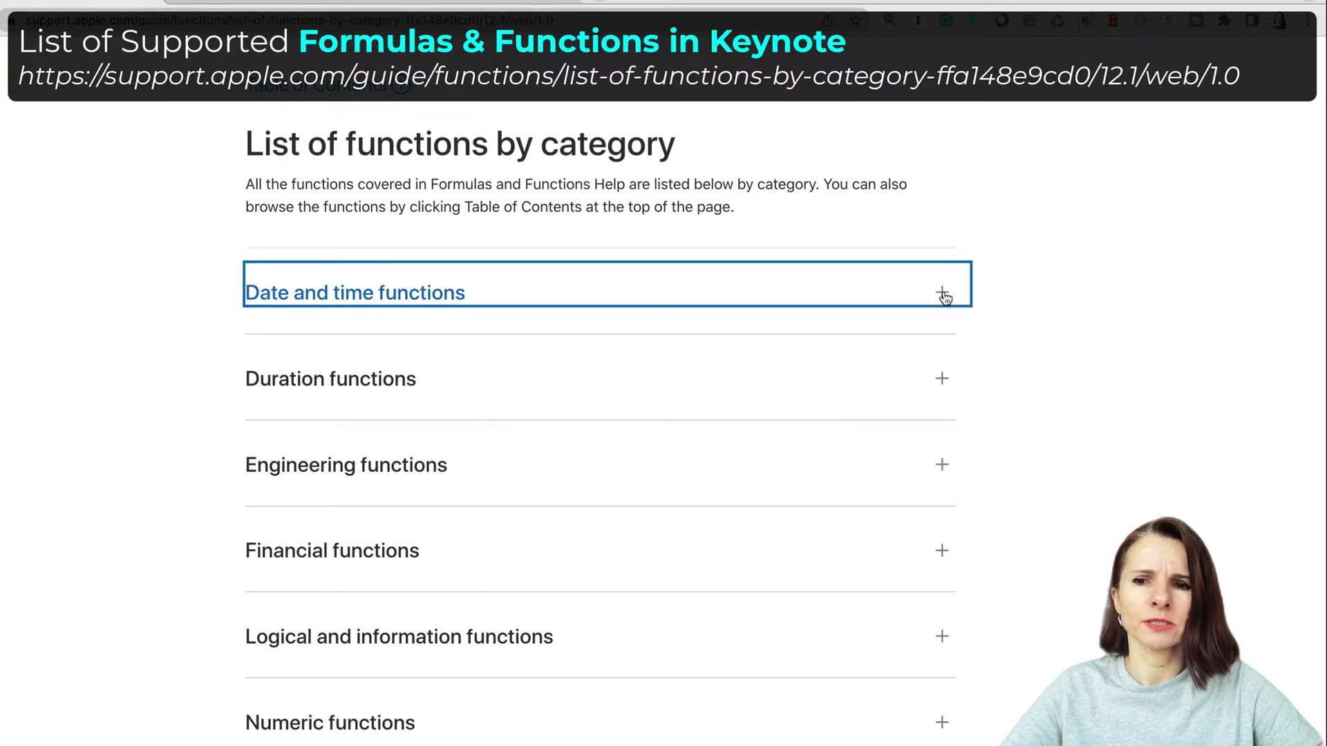
{"action": "left_click", "coordinate": [945, 297]}
{"action": "scroll", "coordinate": [928, 401], "scroll_direction": "down", "scroll_amount": 2}
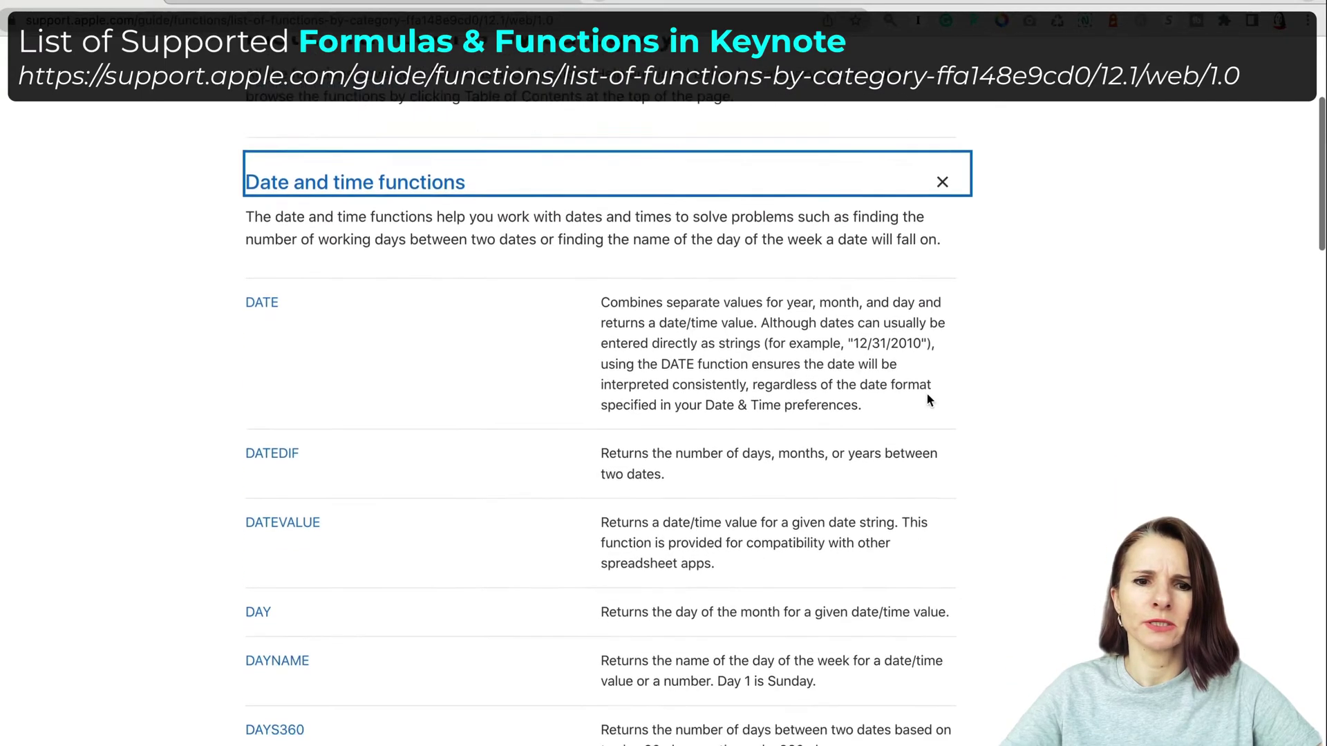
{"action": "scroll", "coordinate": [928, 401], "scroll_direction": "down", "scroll_amount": 20}
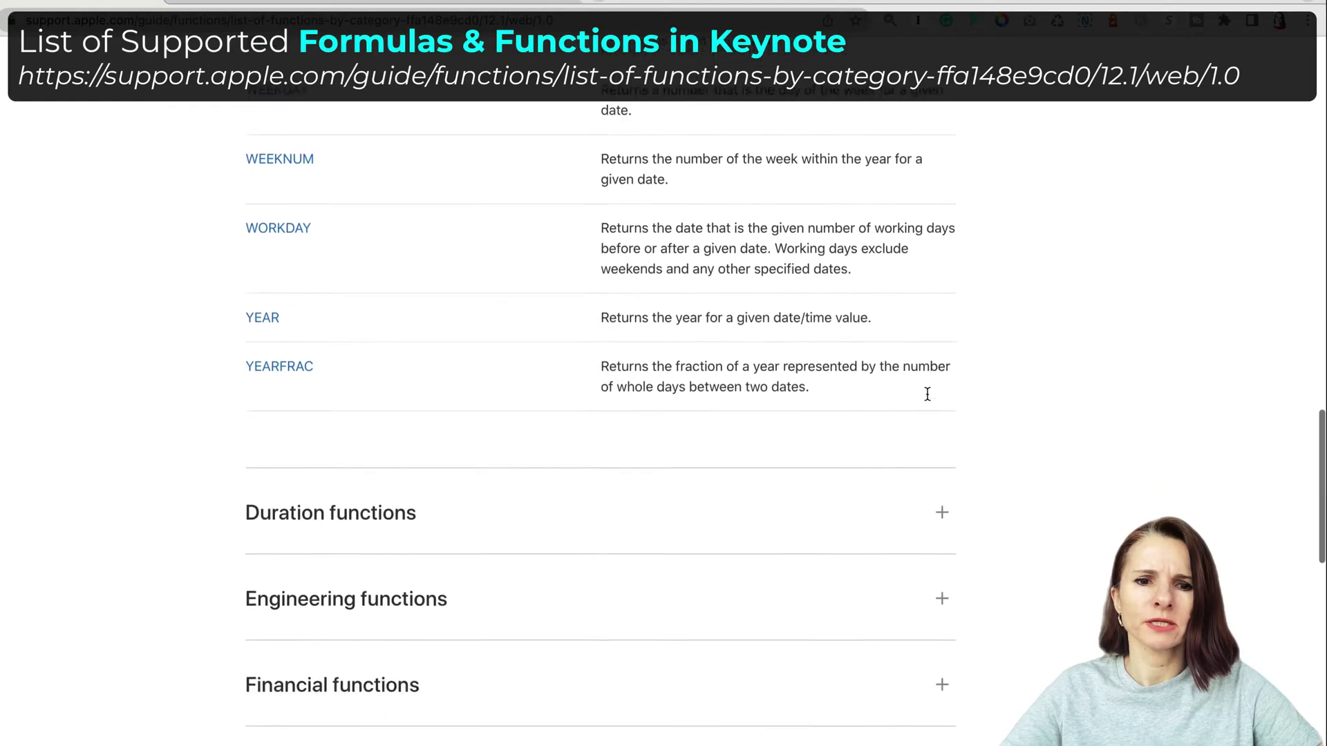
{"action": "scroll", "coordinate": [927, 393], "scroll_direction": "down", "scroll_amount": 10}
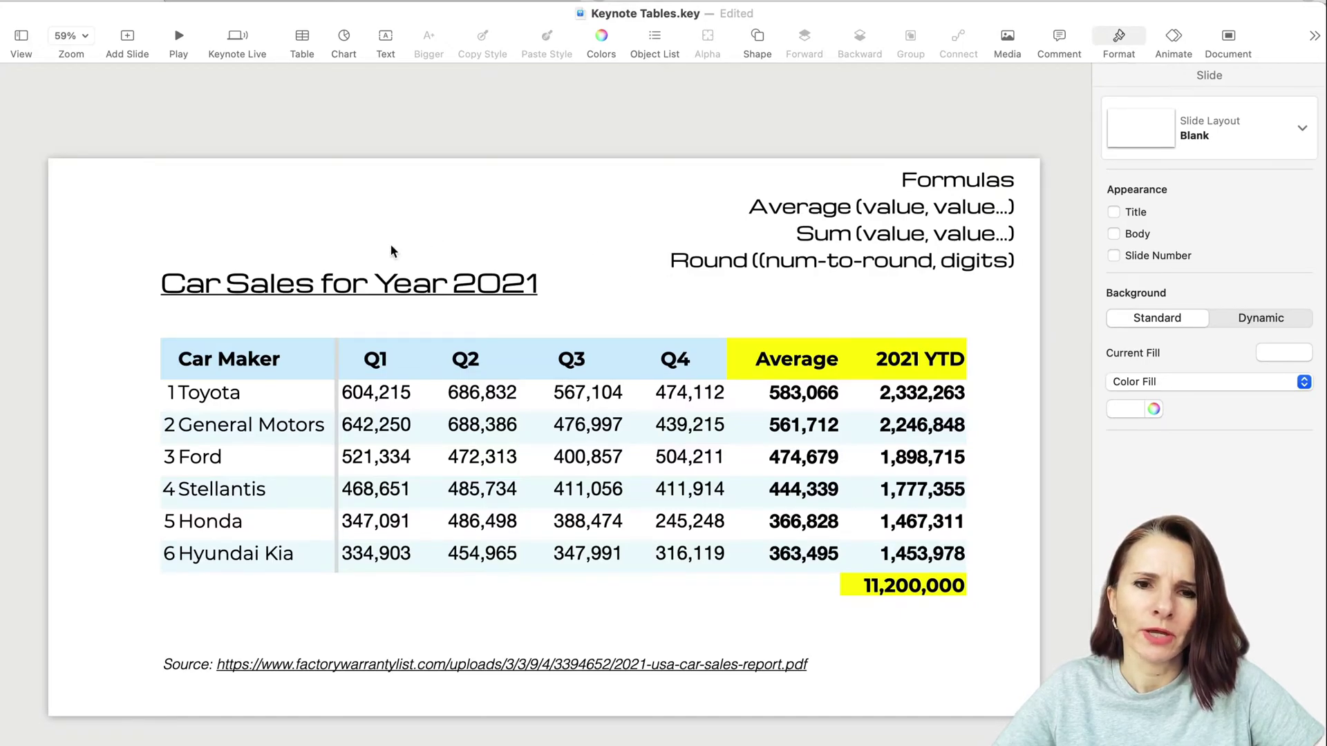
{"action": "left_click", "coordinate": [774, 400]}
{"action": "left_click", "coordinate": [796, 403]}
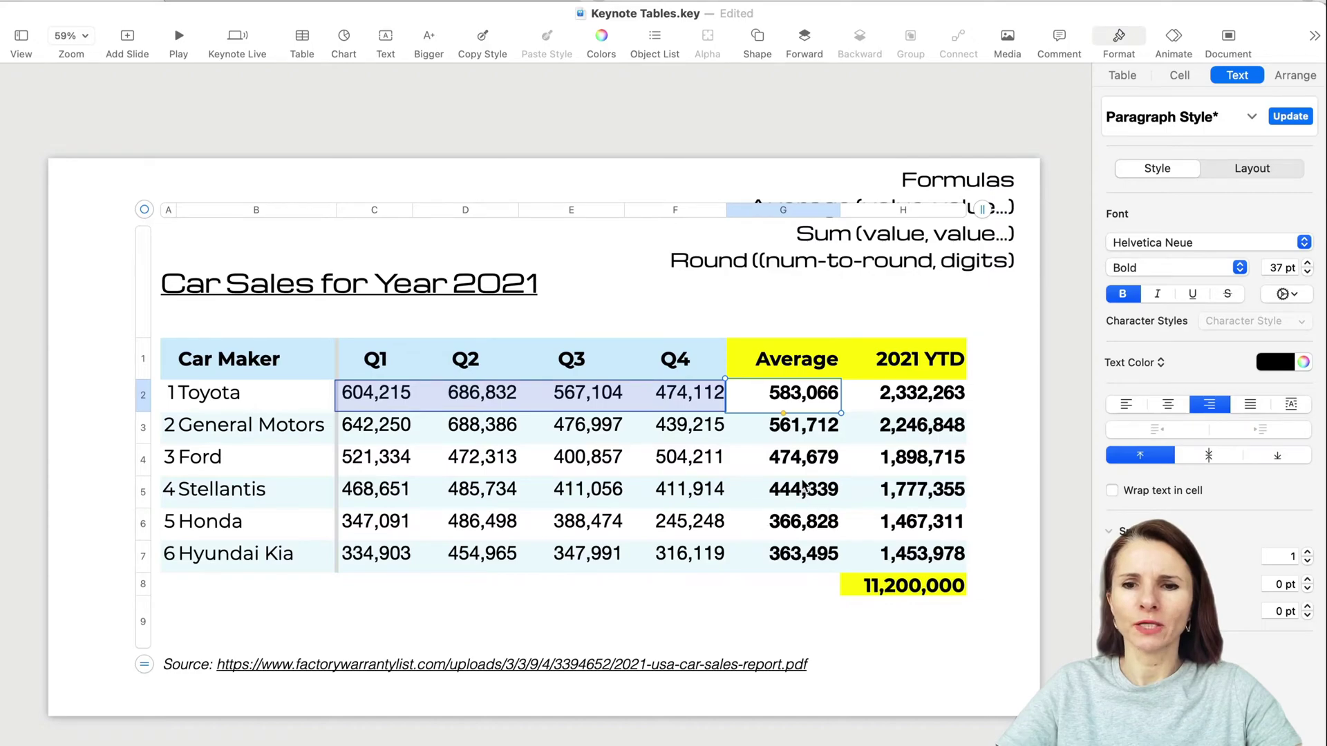
{"action": "left_click", "coordinate": [930, 311]}
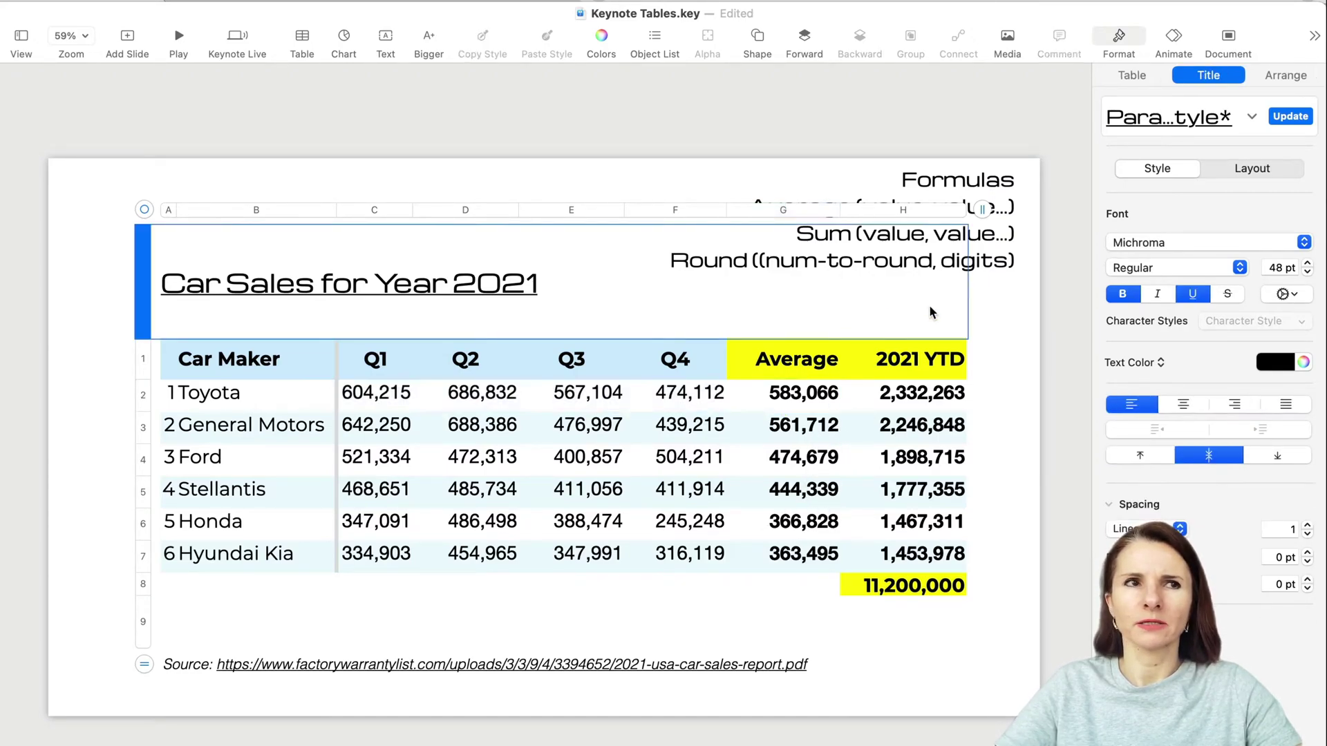
{"action": "left_click", "coordinate": [979, 317]}
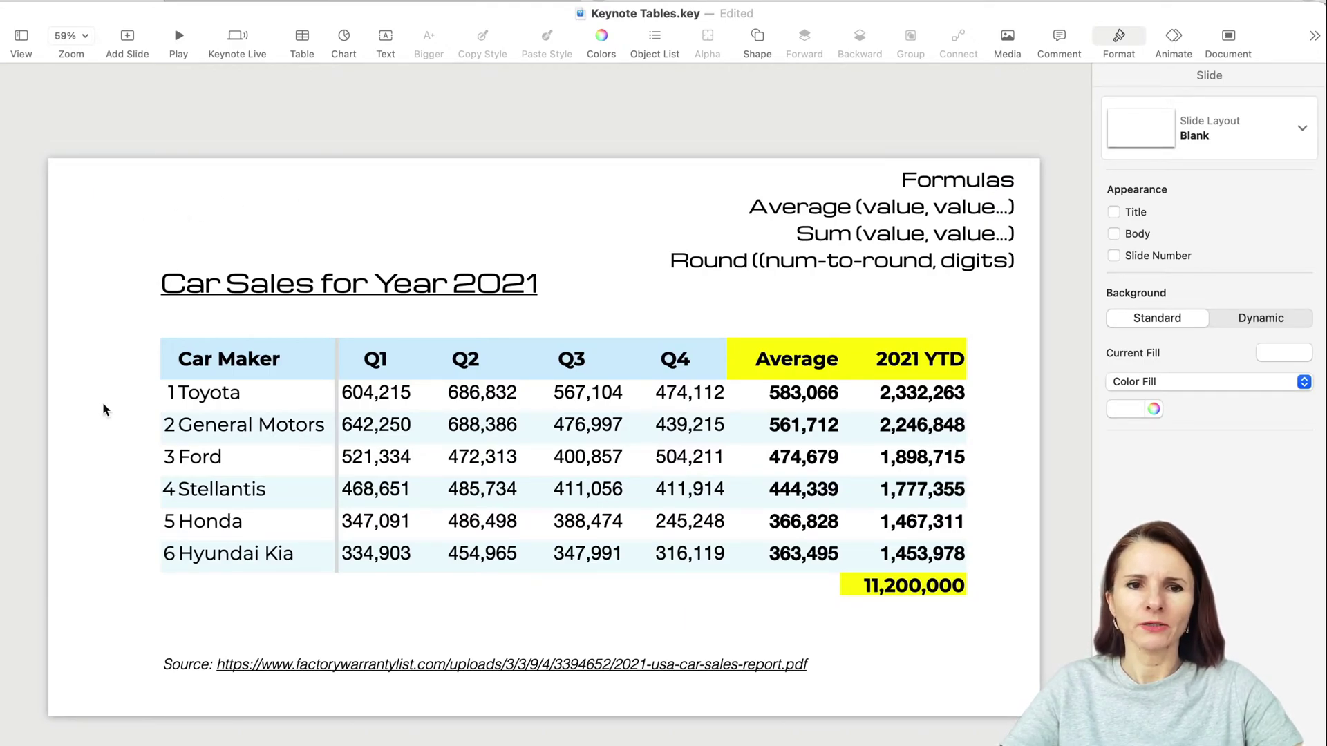
{"action": "left_click", "coordinate": [957, 399]}
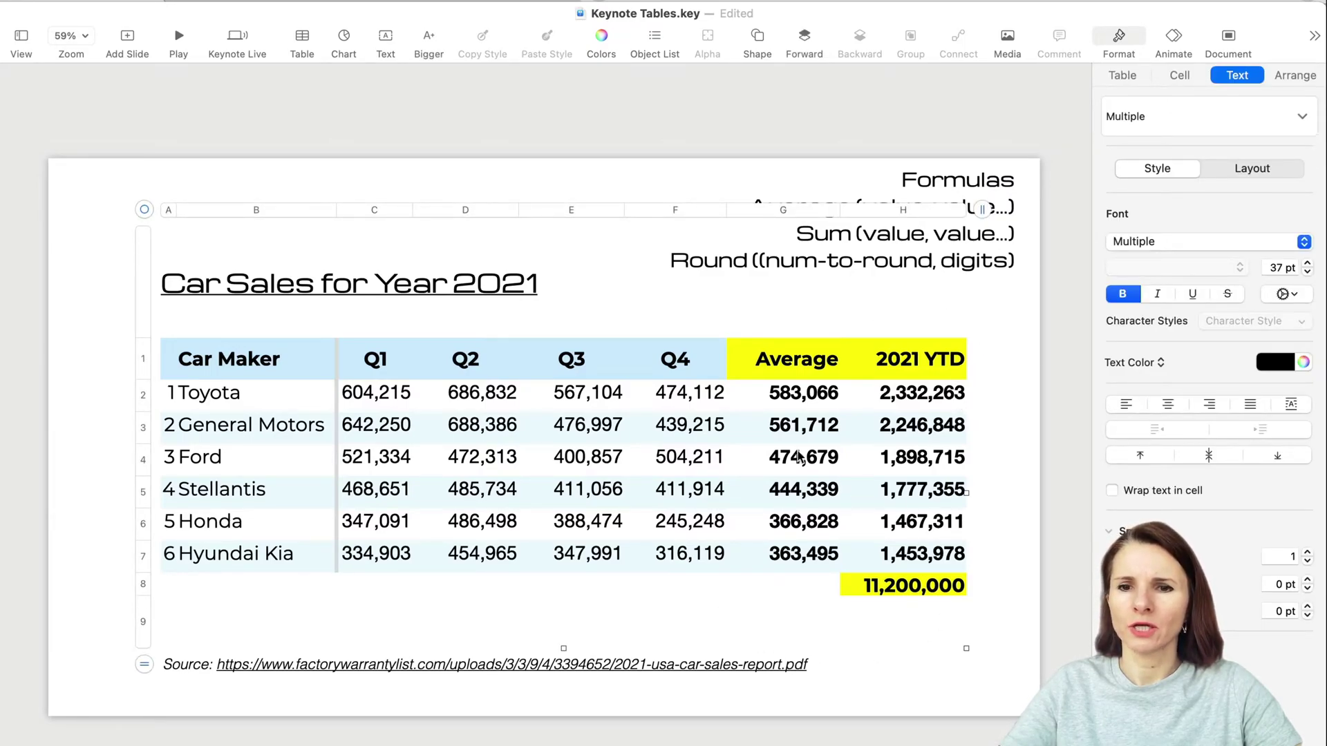
{"action": "left_click", "coordinate": [830, 400]}
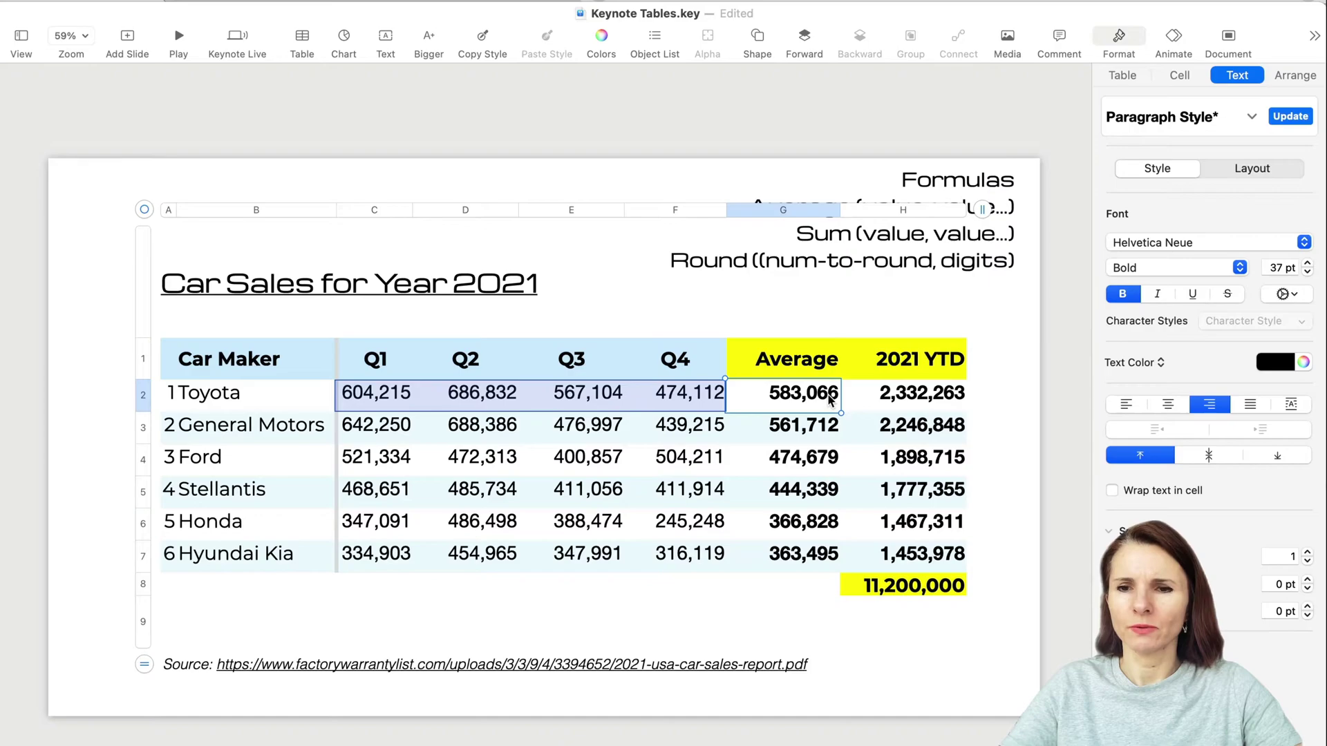
Clear the Average and 2021 YTD values in G2:H7 and the yellow total cell
{"action": "key", "text": "shift+Right"}
{"action": "key", "text": "shift+Down"}
{"action": "key", "text": "shift+Down"}
{"action": "key", "text": "shift+Down"}
{"action": "key", "text": "shift+Down"}
{"action": "key", "text": "shift+Down"}
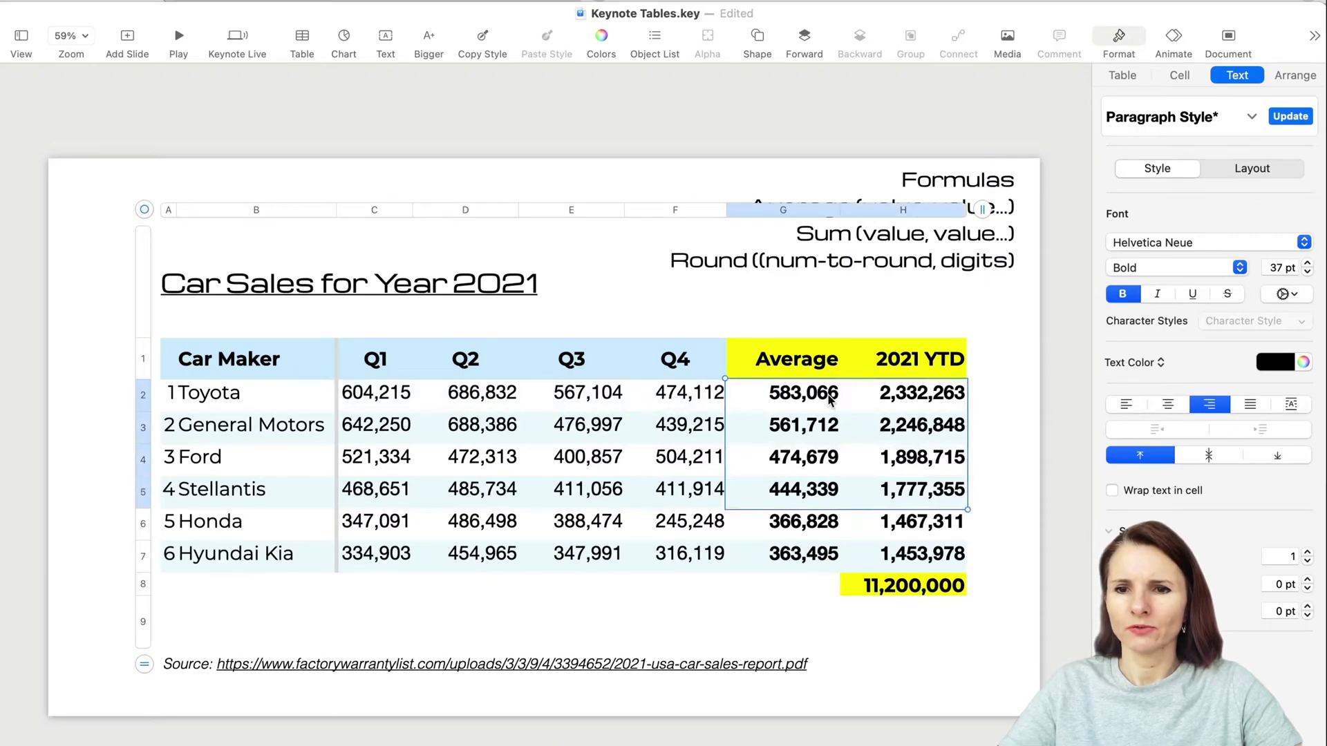
{"action": "key", "text": "Delete"}
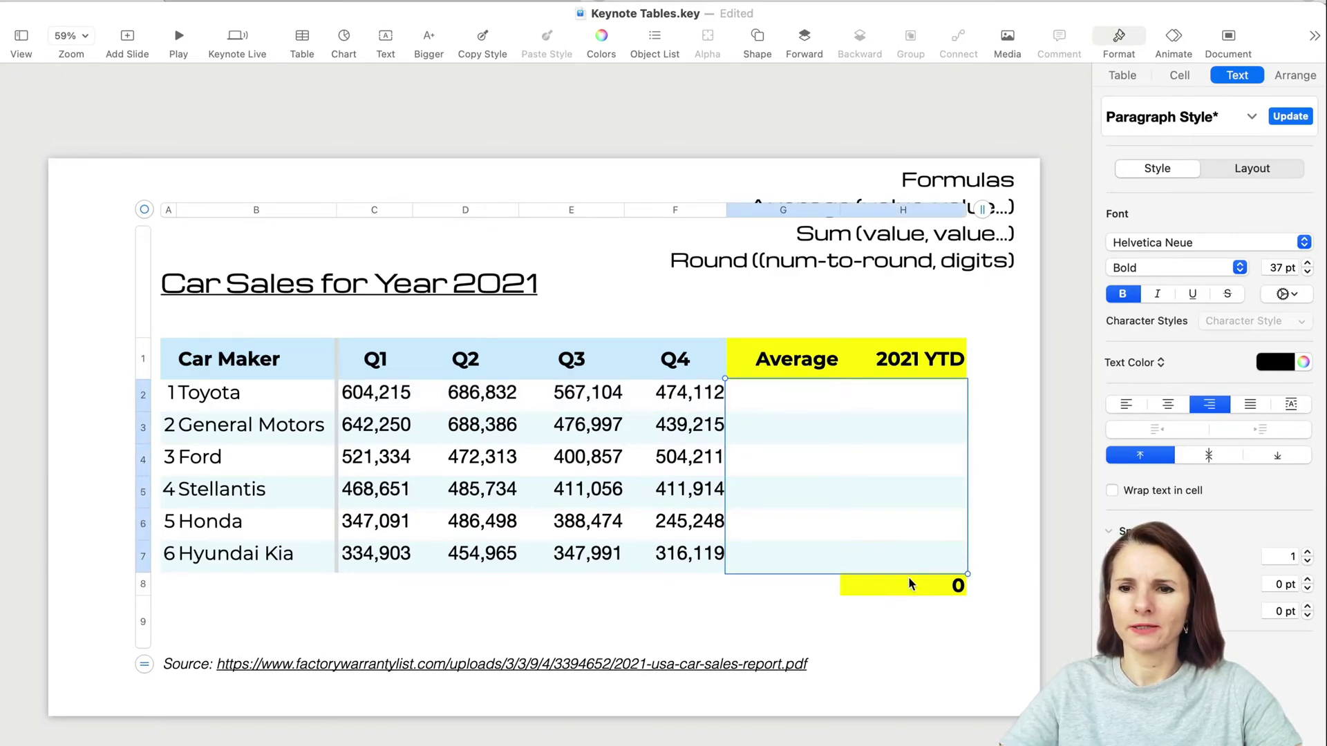
{"action": "left_click", "coordinate": [909, 586]}
{"action": "key", "text": "Delete"}
{"action": "left_click", "coordinate": [1006, 376]}
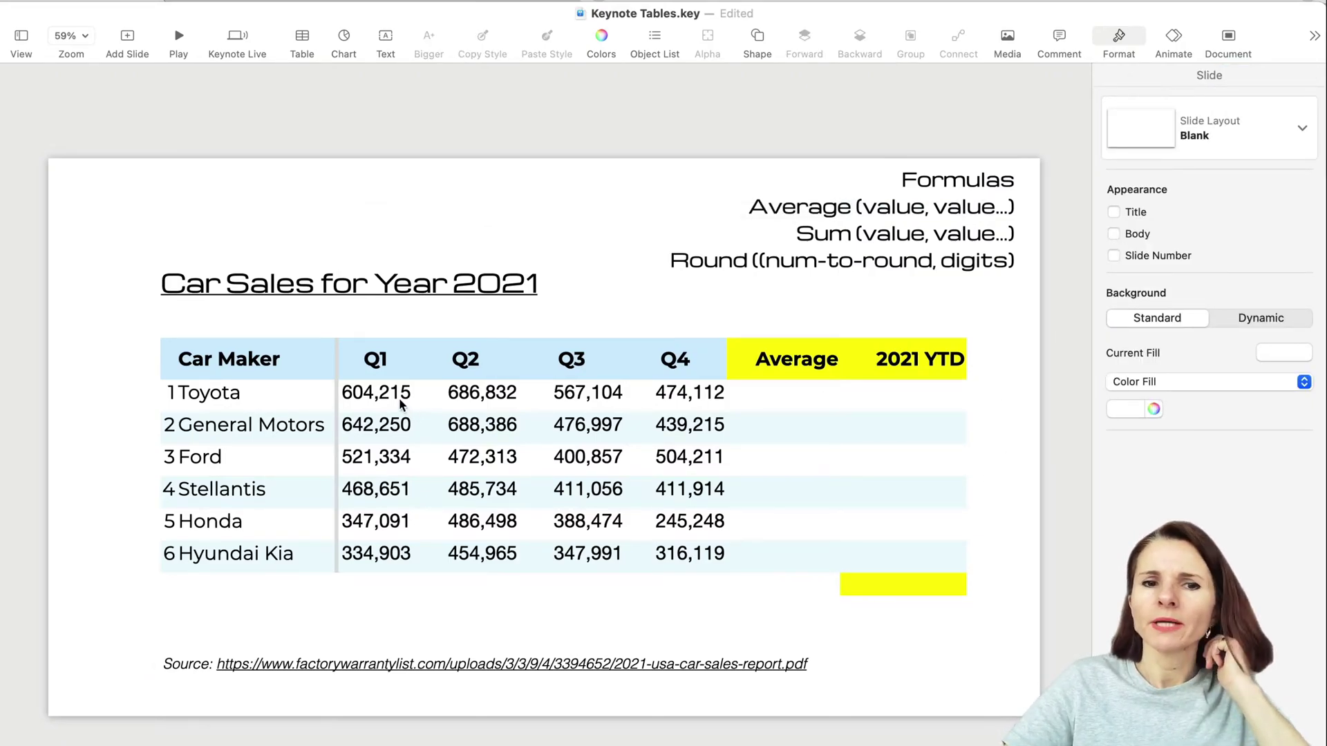
Go through Toyota's Q1 to Q4 sales and its empty Average cell
{"action": "left_click", "coordinate": [447, 398]}
{"action": "left_click", "coordinate": [387, 394]}
{"action": "left_click", "coordinate": [480, 394]}
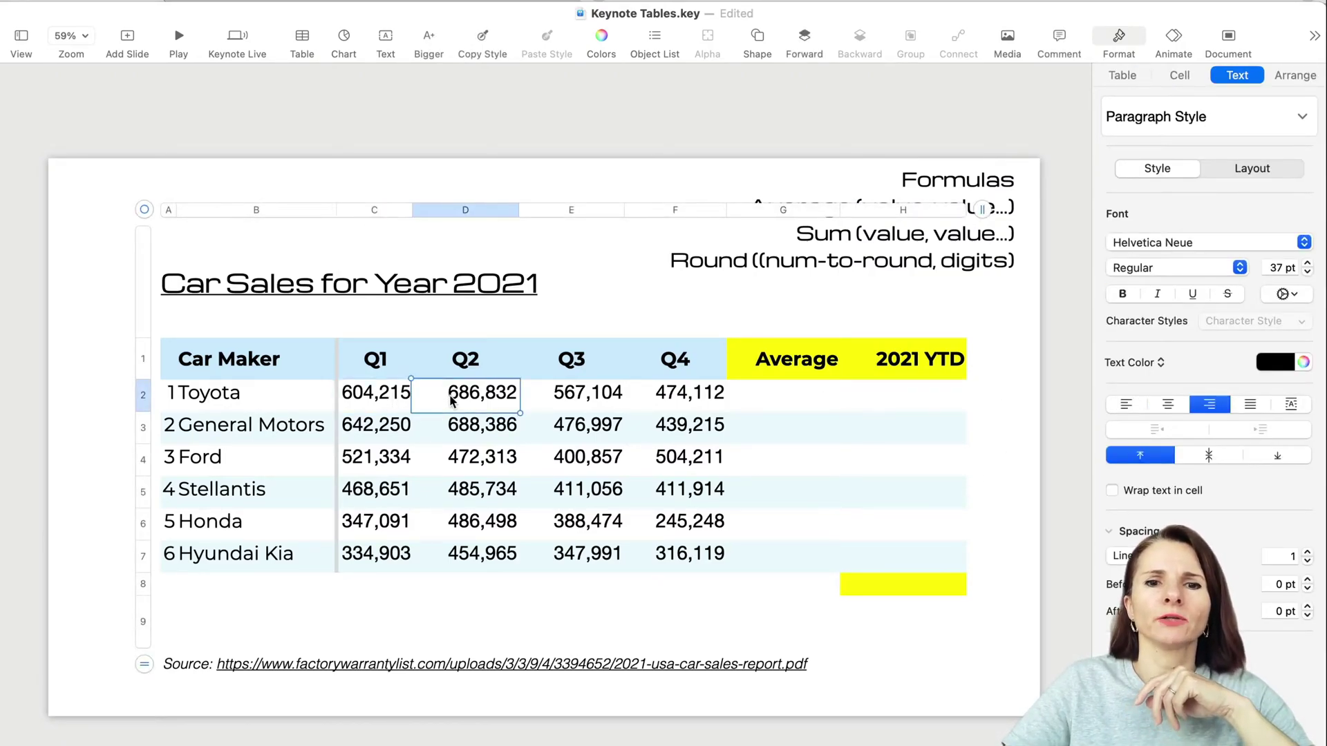
{"action": "left_click", "coordinate": [584, 394]}
{"action": "left_click", "coordinate": [696, 395]}
{"action": "left_click", "coordinate": [796, 393]}
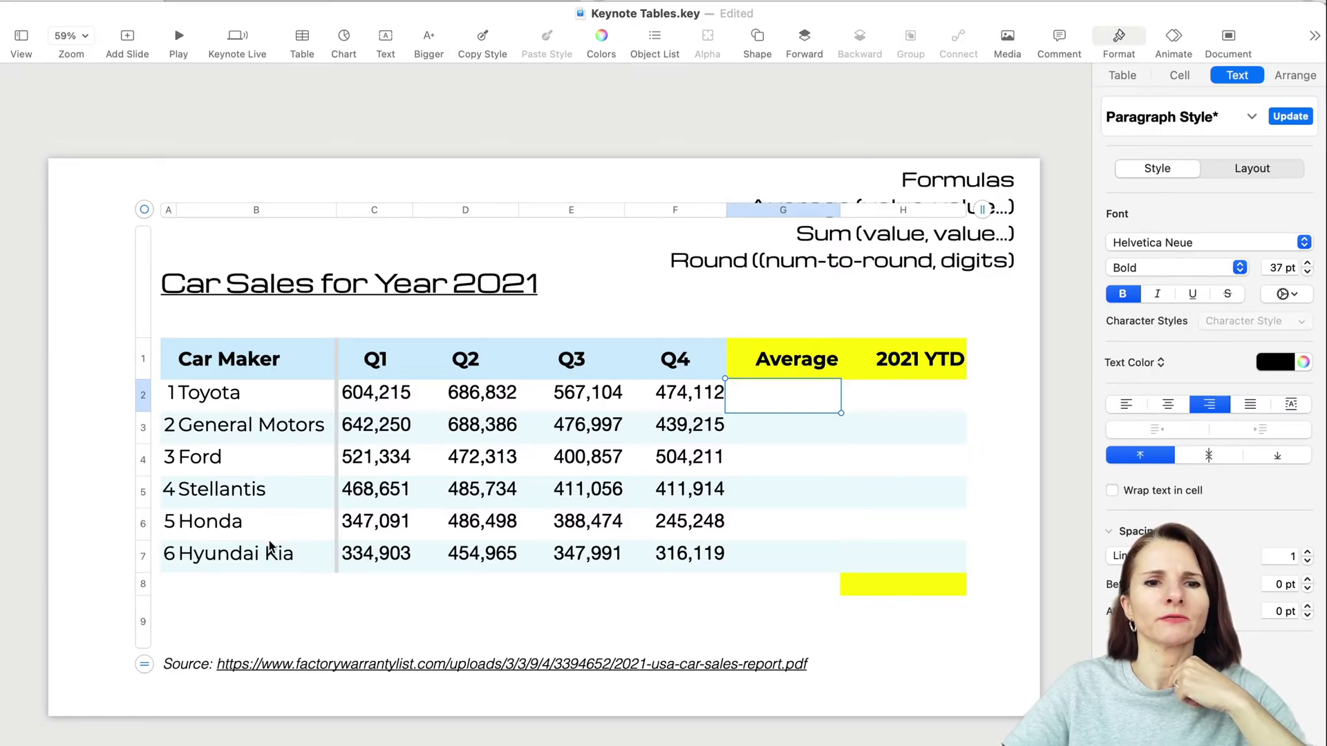
Start a formula in Toyota's Average cell G2, enlarging the formula editor and moving it aside
{"action": "left_click", "coordinate": [804, 391]}
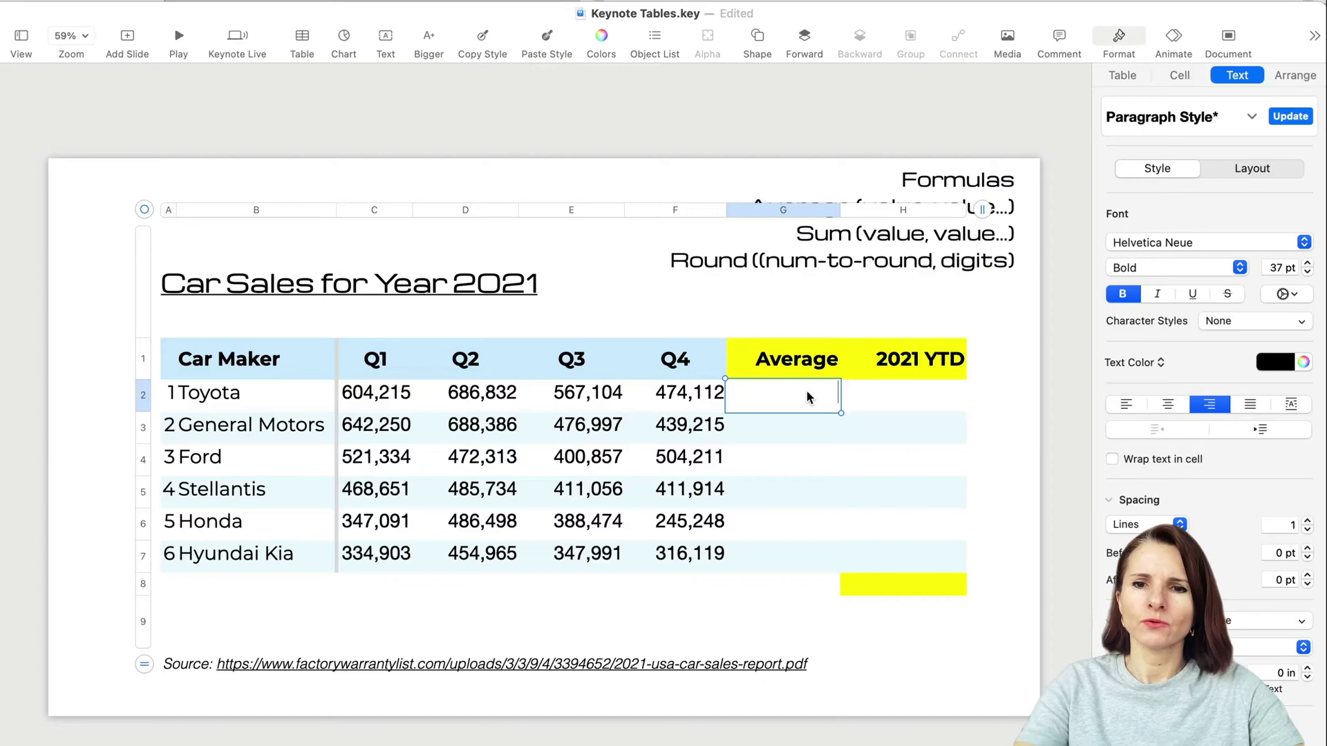
{"action": "key", "text": "equal"}
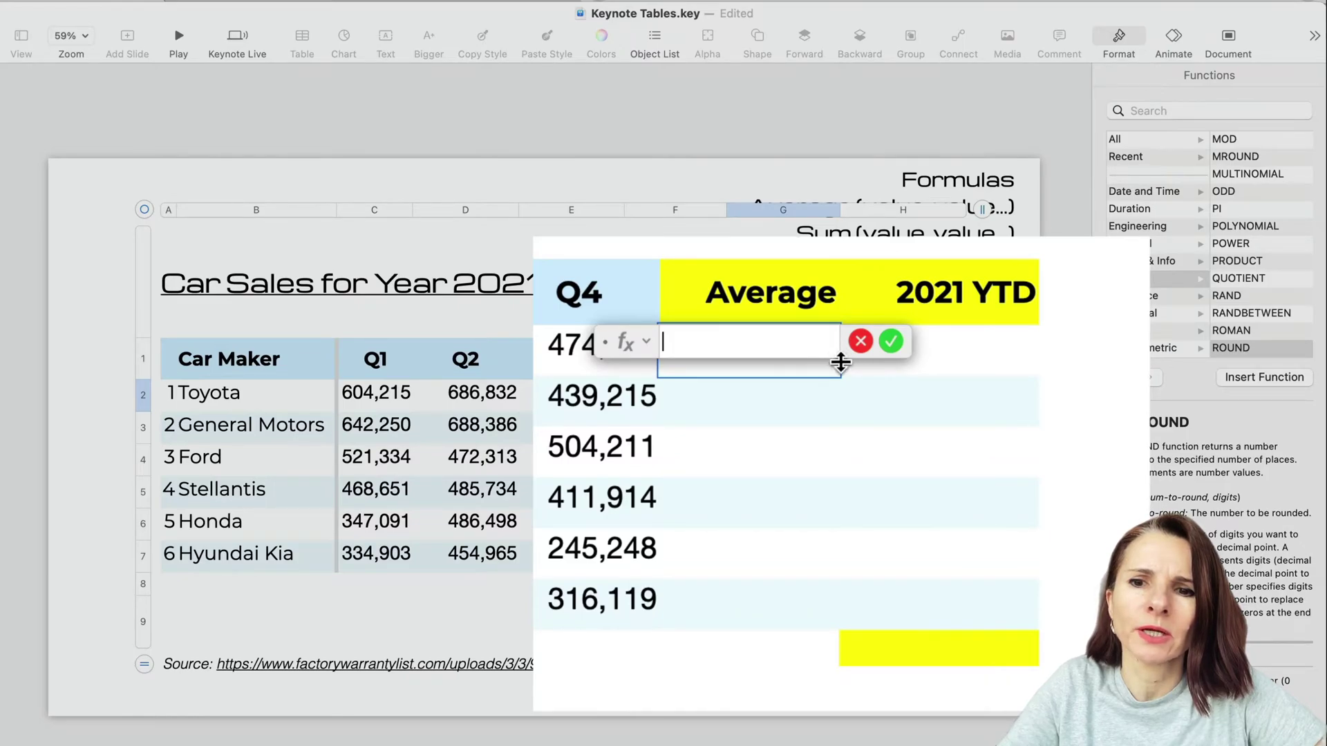
{"action": "left_click_drag", "start_coordinate": [840, 362], "coordinate": [970, 558]}
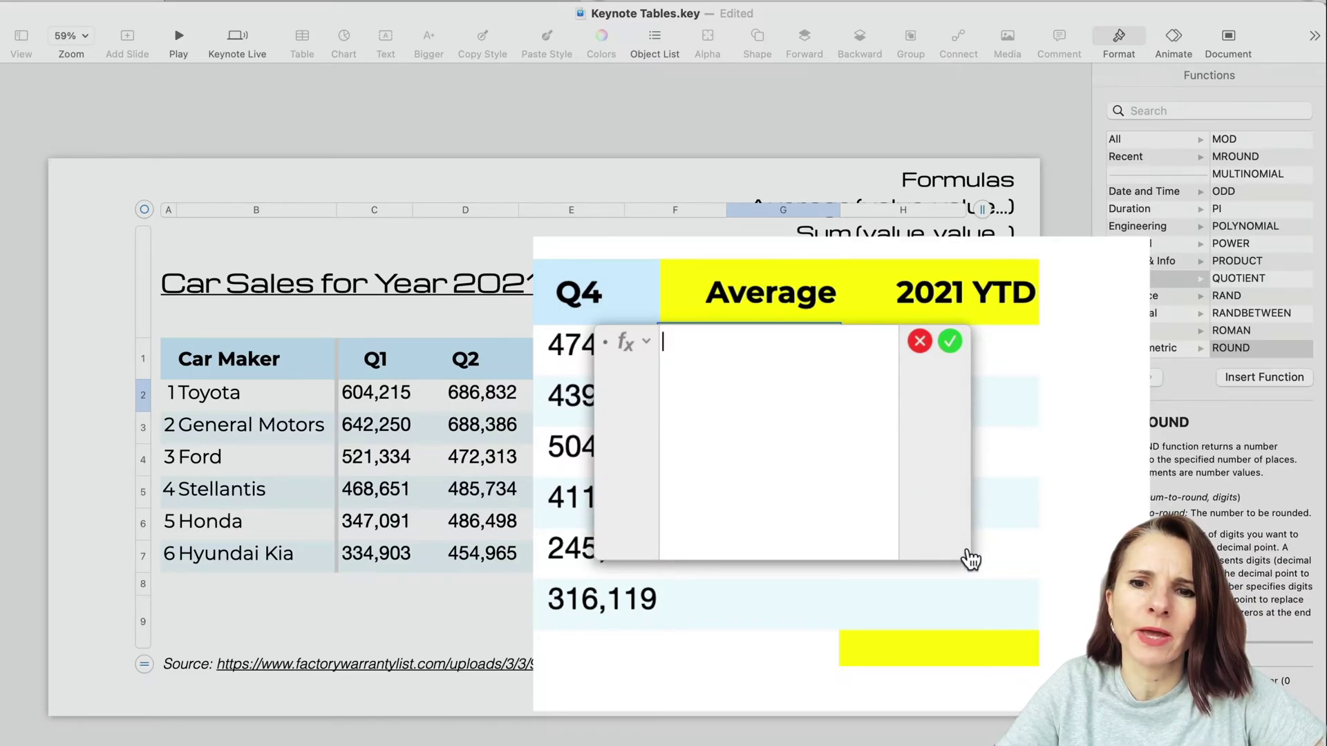
{"action": "left_click_drag", "start_coordinate": [631, 385], "coordinate": [714, 443]}
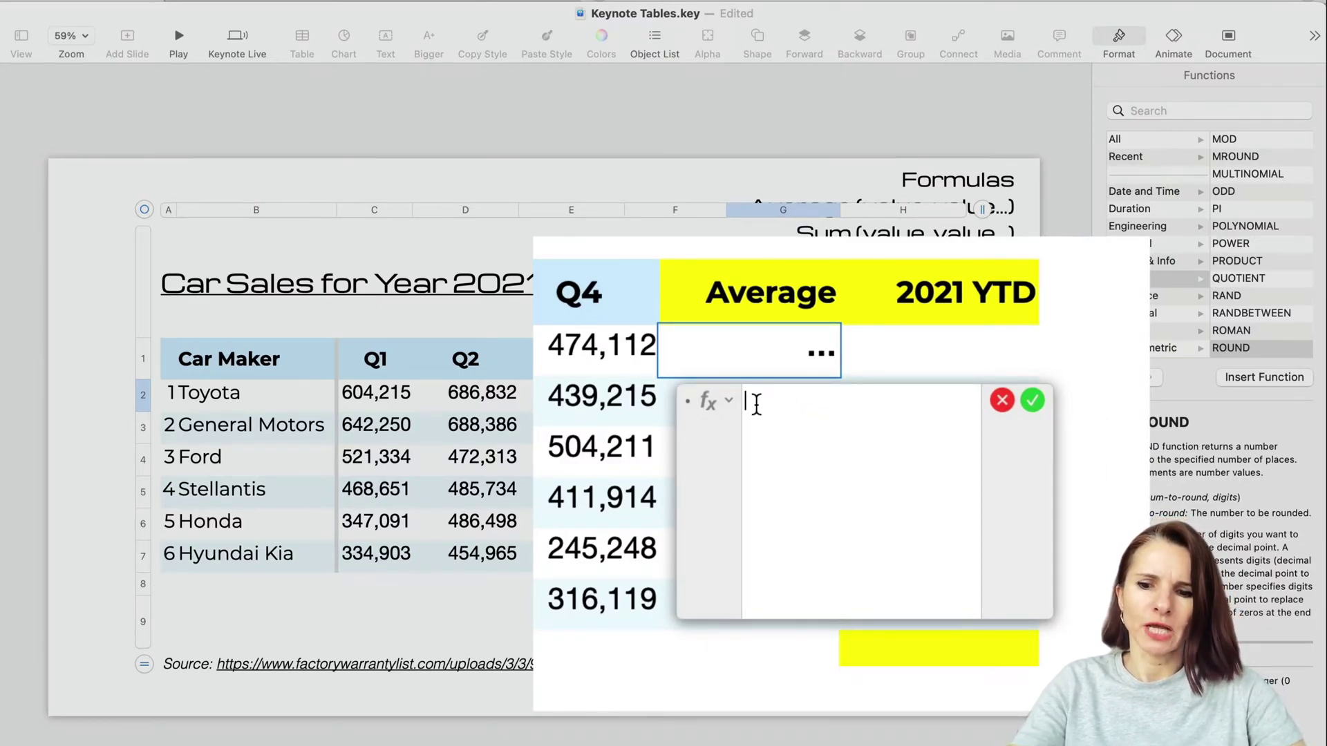
Build an AVERAGE formula in G2 over Toyota's quarterly sales C2:F2
{"action": "type", "text": "=AVER"}
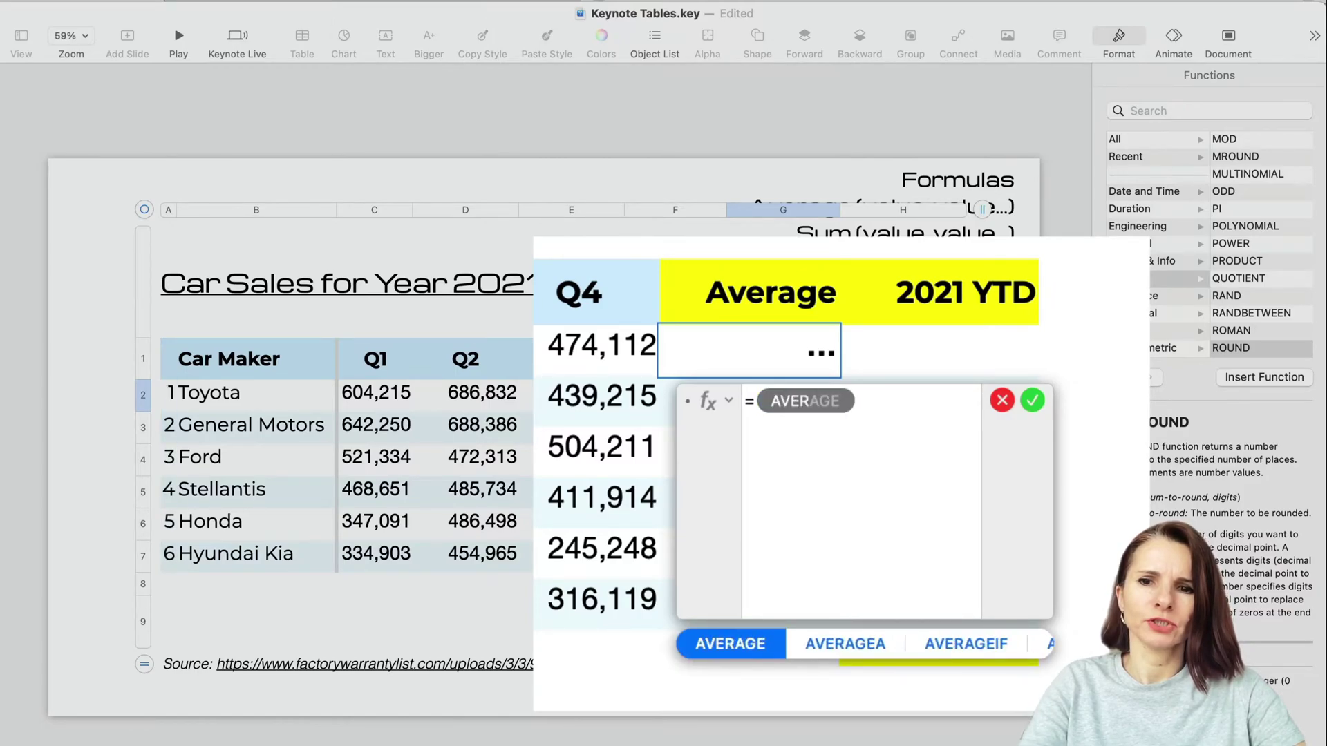
{"action": "type", "text": "AGE"}
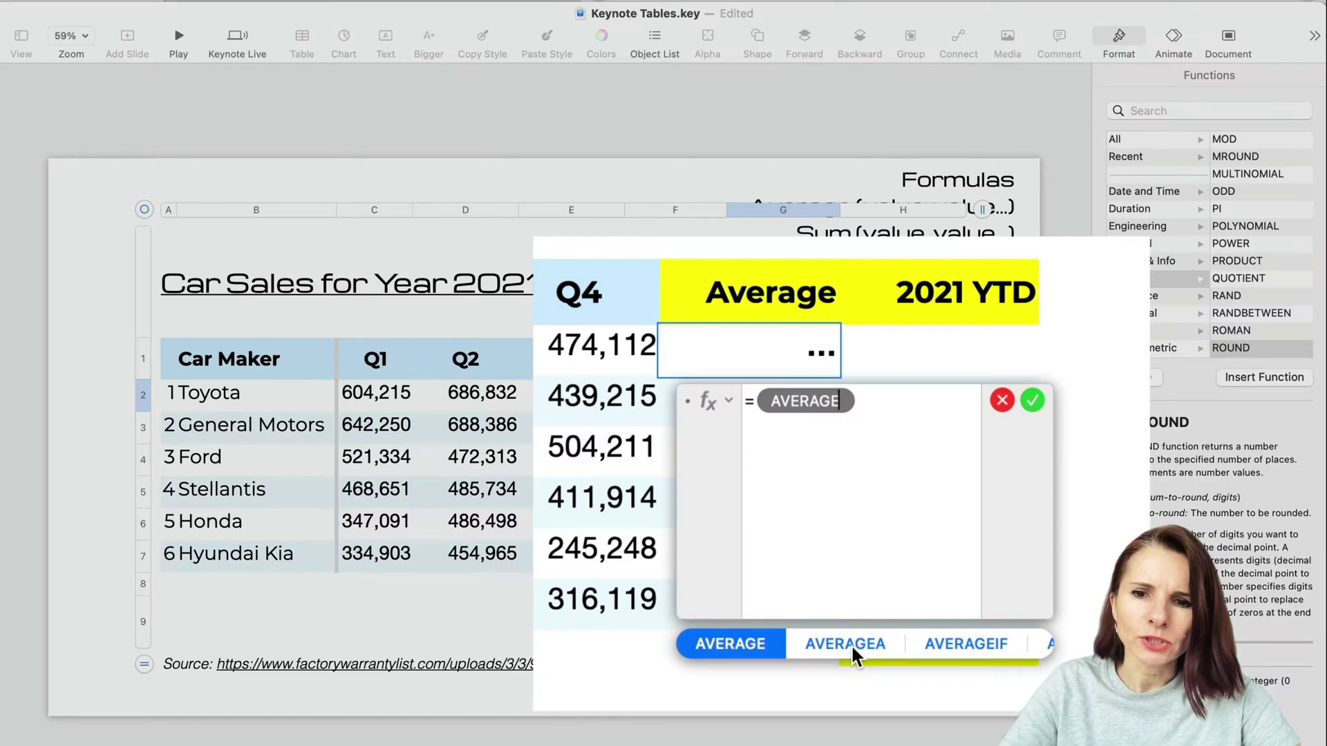
{"action": "scroll", "coordinate": [851, 644], "scroll_direction": "right", "scroll_amount": 3}
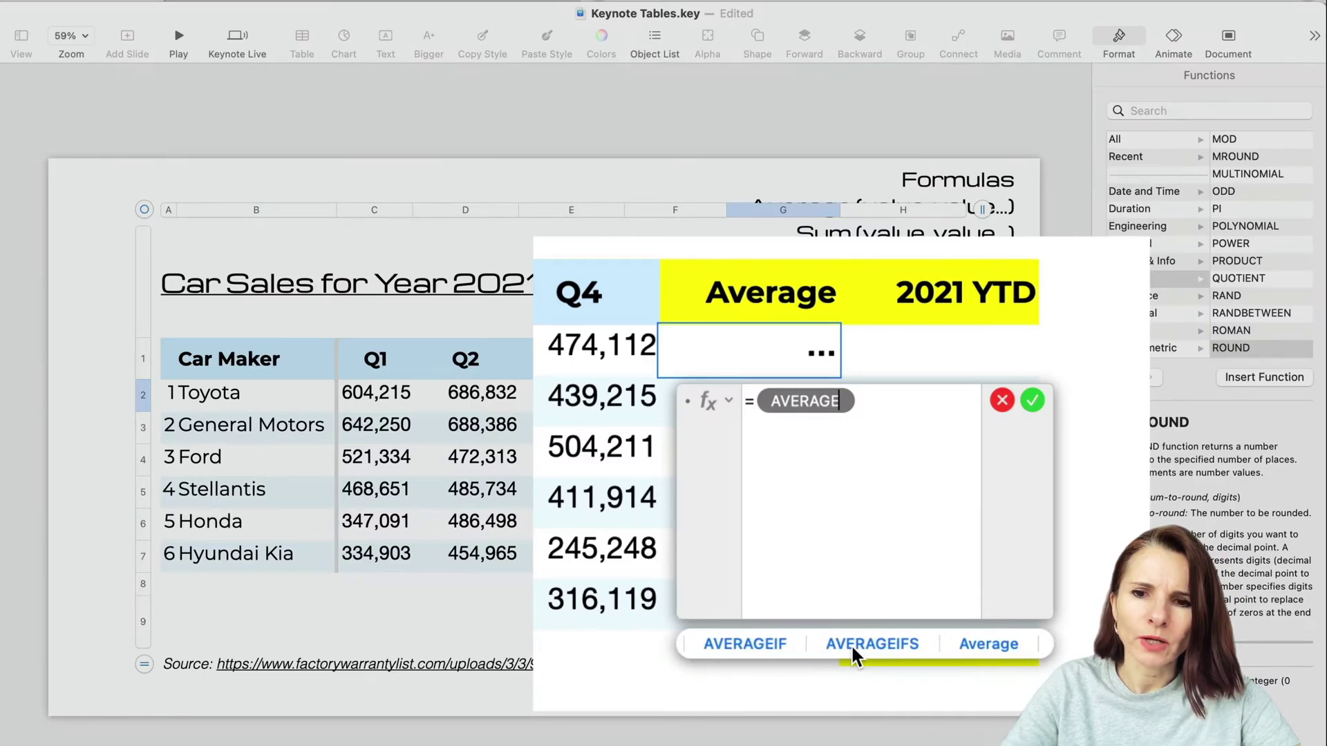
{"action": "scroll", "coordinate": [852, 644], "scroll_direction": "right", "scroll_amount": 5}
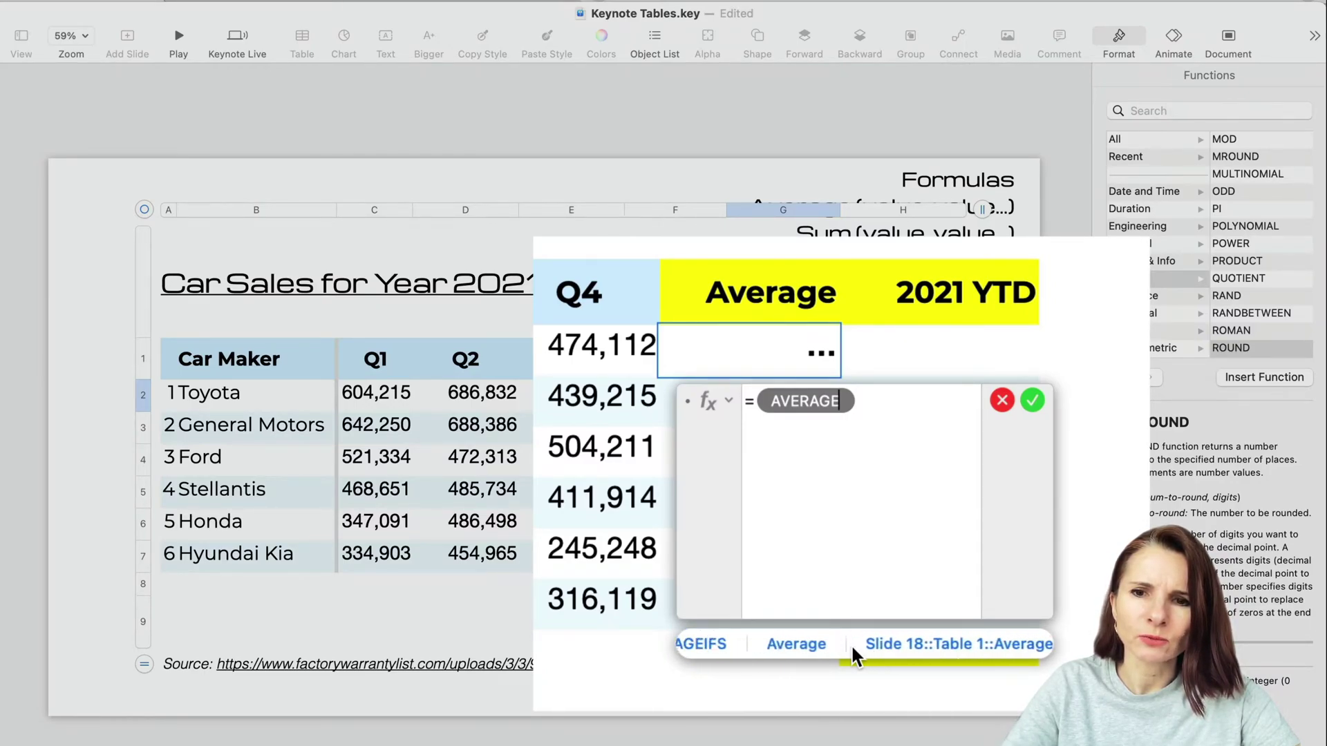
{"action": "scroll", "coordinate": [851, 644], "scroll_direction": "left", "scroll_amount": 5}
{"action": "left_click", "coordinate": [757, 644]}
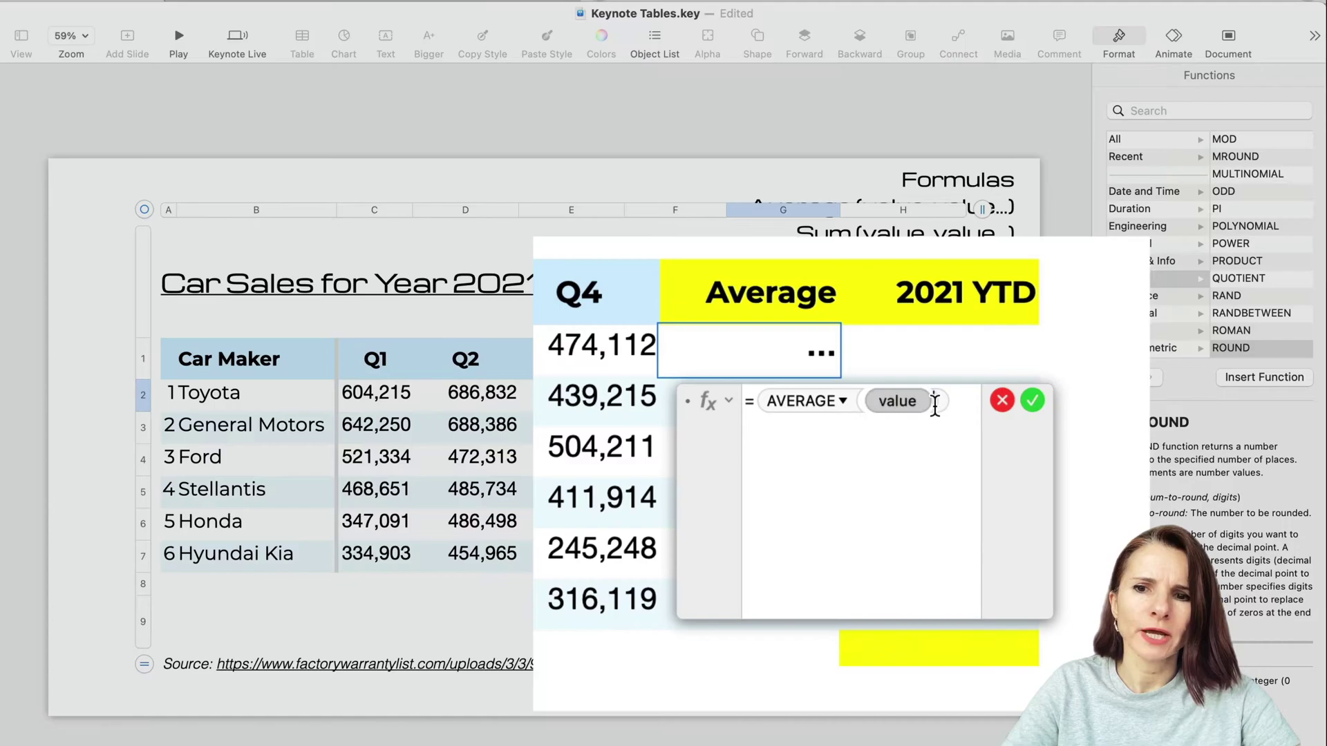
{"action": "key", "text": "BackSpace"}
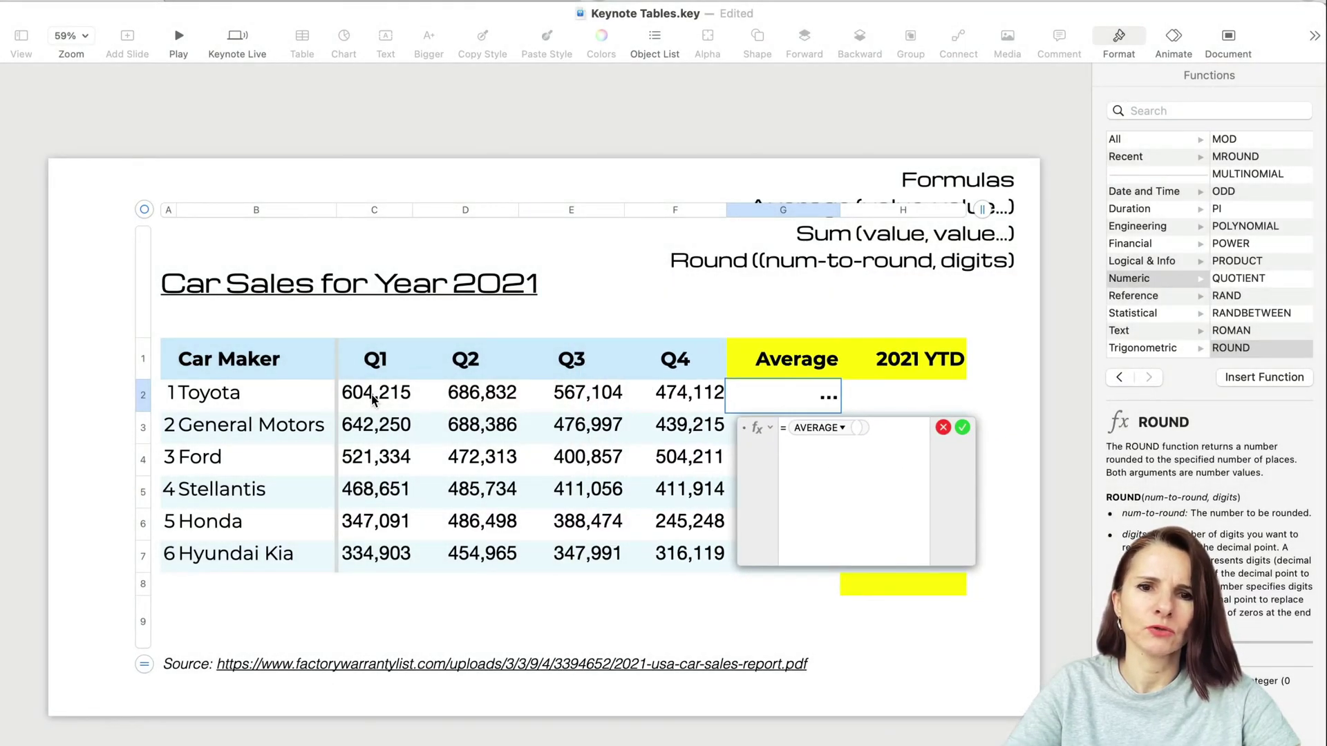
{"action": "left_click_drag", "start_coordinate": [371, 399], "coordinate": [671, 391]}
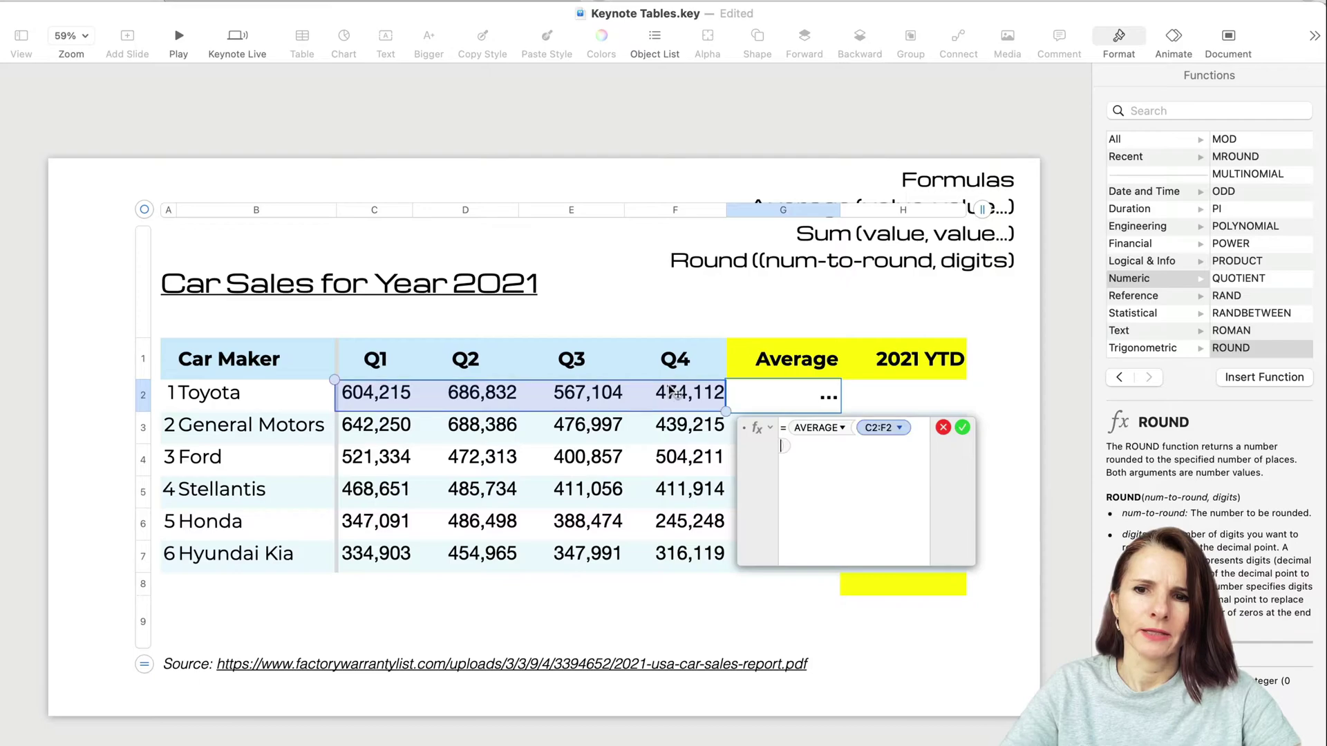
Confirm G2's AVERAGE formula and reopen it for review without changes
{"action": "key", "text": "Return"}
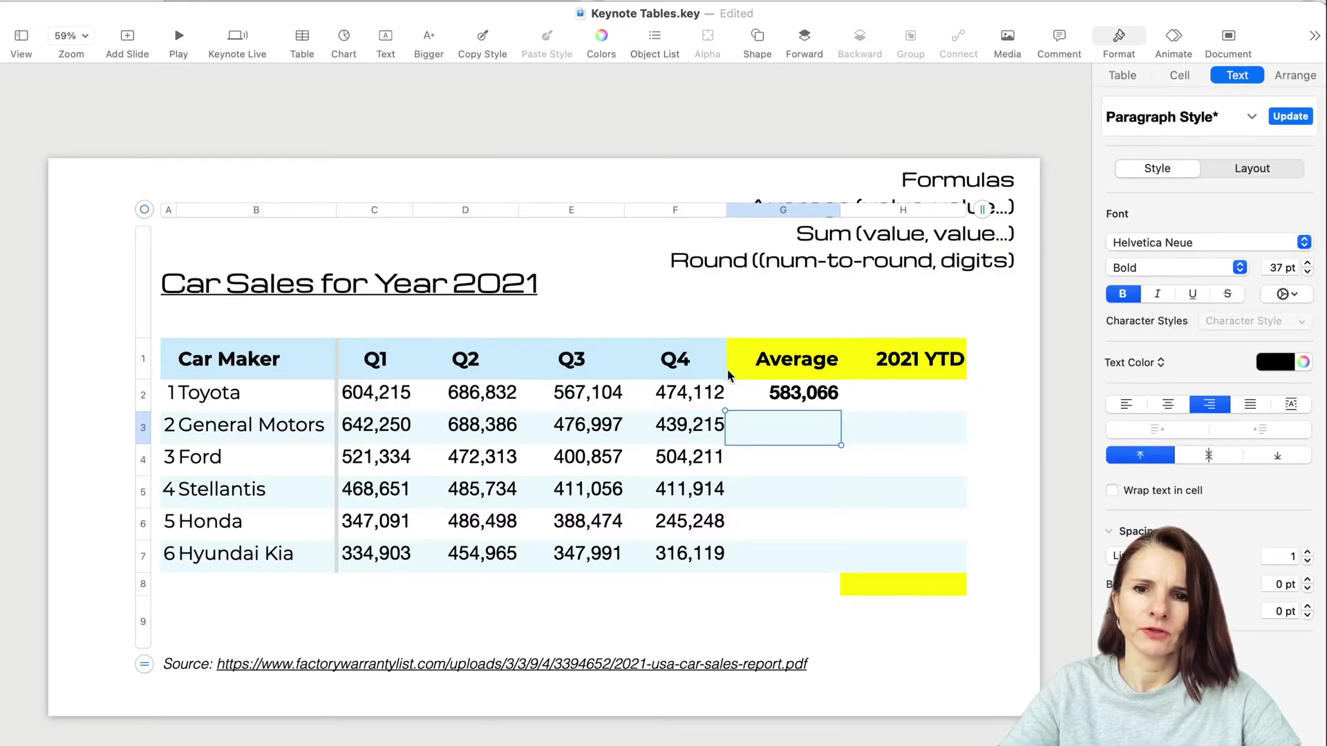
{"action": "left_click", "coordinate": [788, 404]}
{"action": "double_click", "coordinate": [788, 404]}
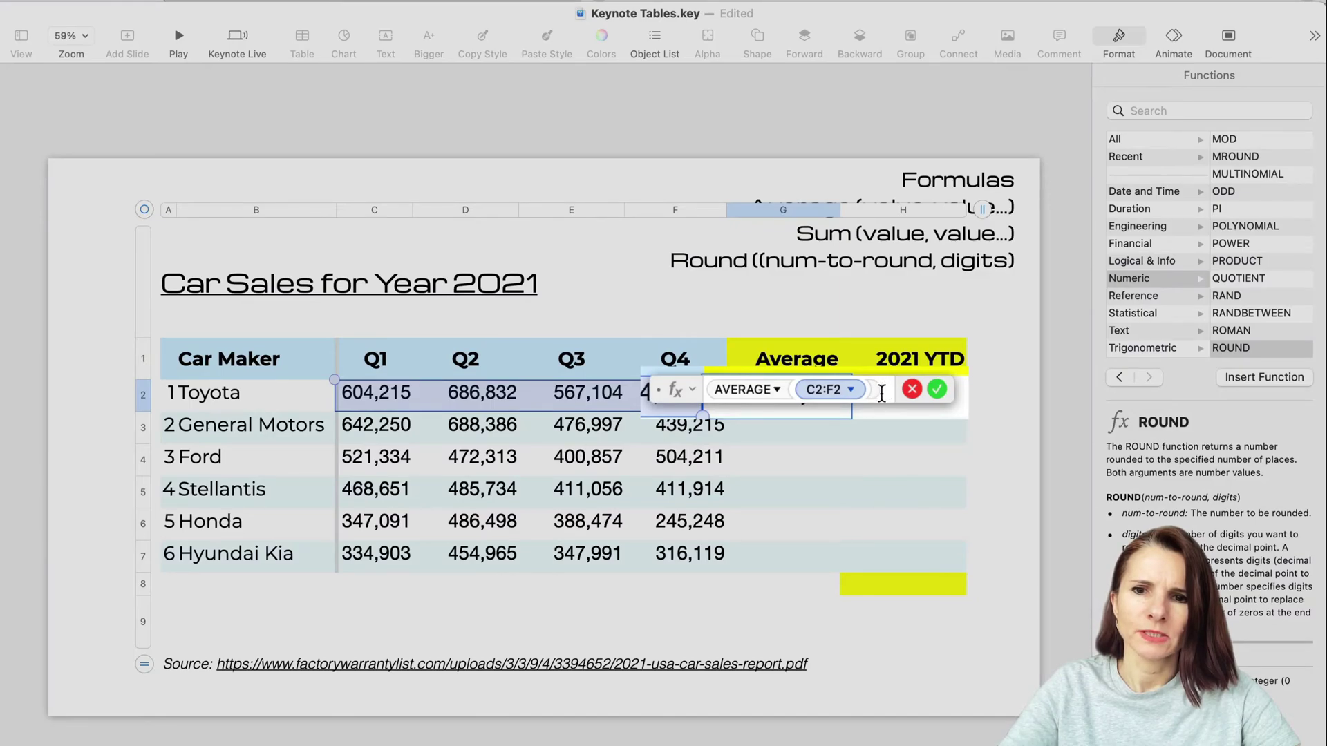
{"action": "left_click", "coordinate": [937, 392]}
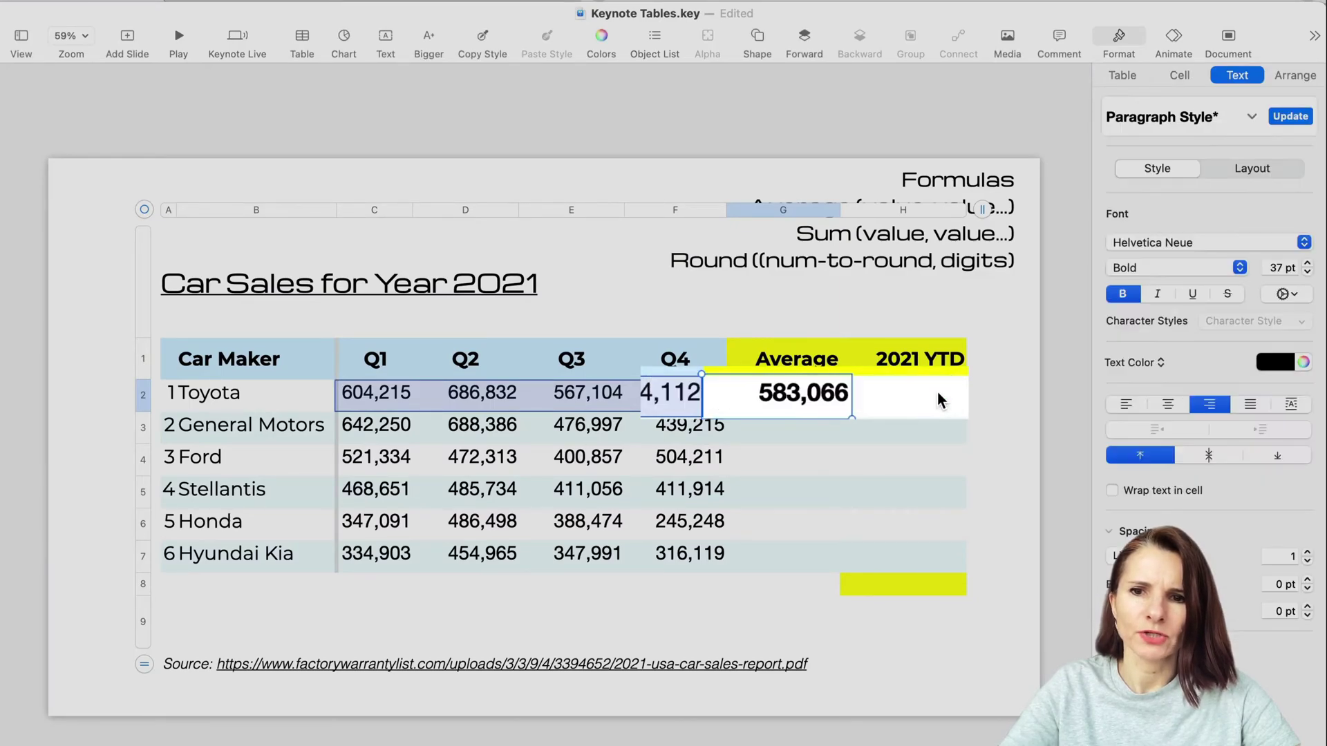
Paste G2's average formula into G3:G7, then undo that fill
{"action": "left_click", "coordinate": [805, 395]}
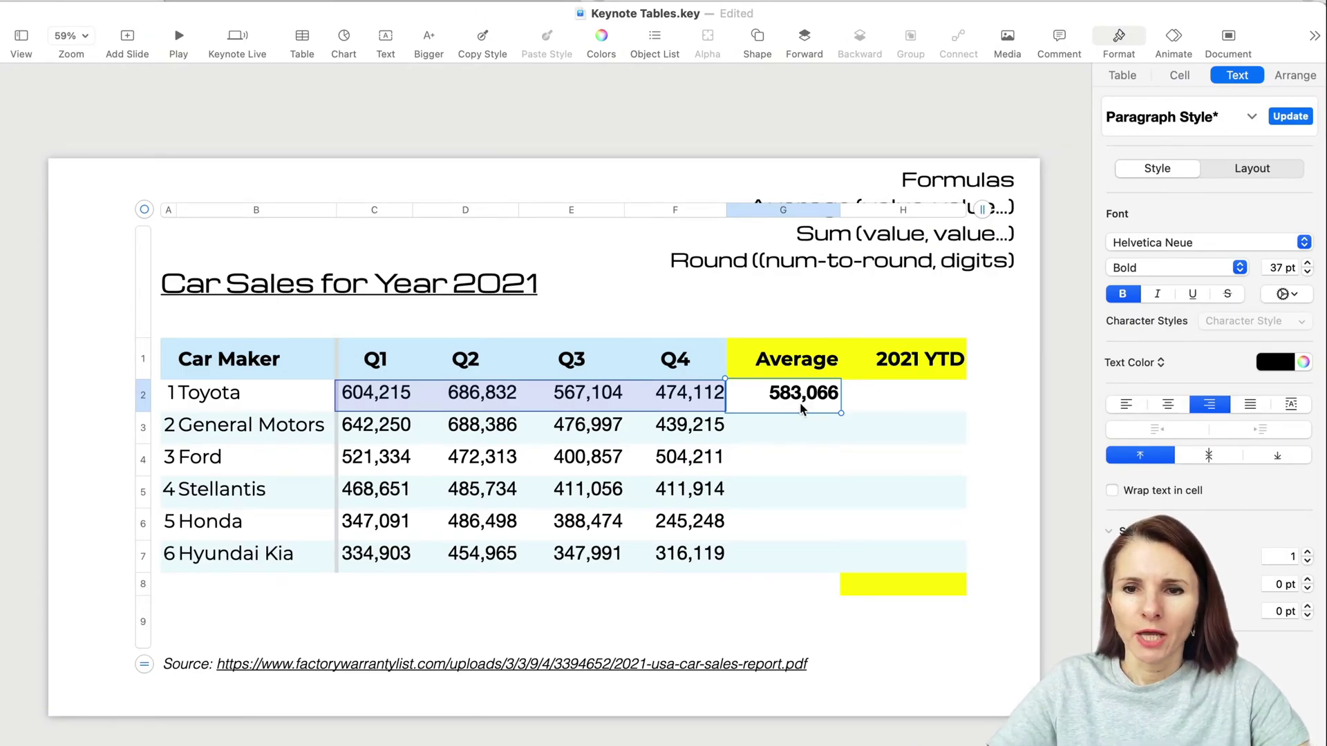
{"action": "left_click", "coordinate": [806, 432]}
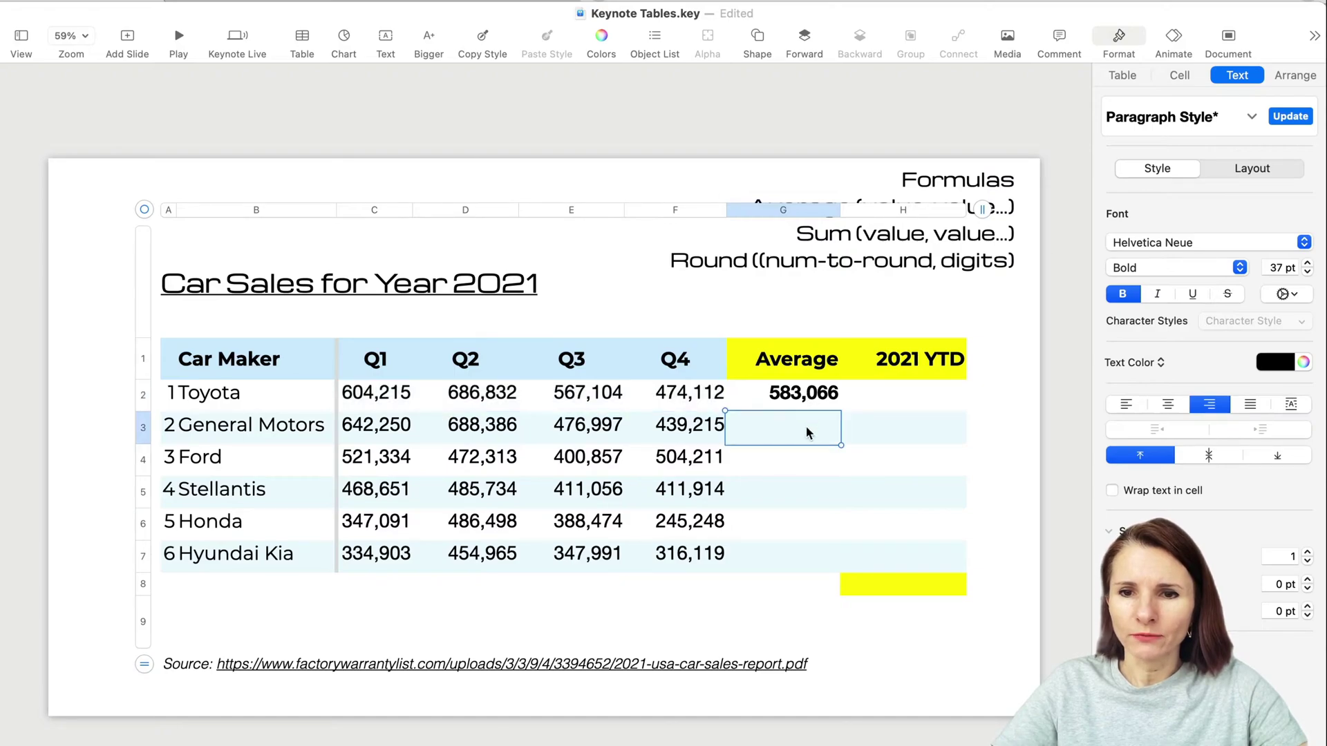
{"action": "left_click", "coordinate": [816, 400]}
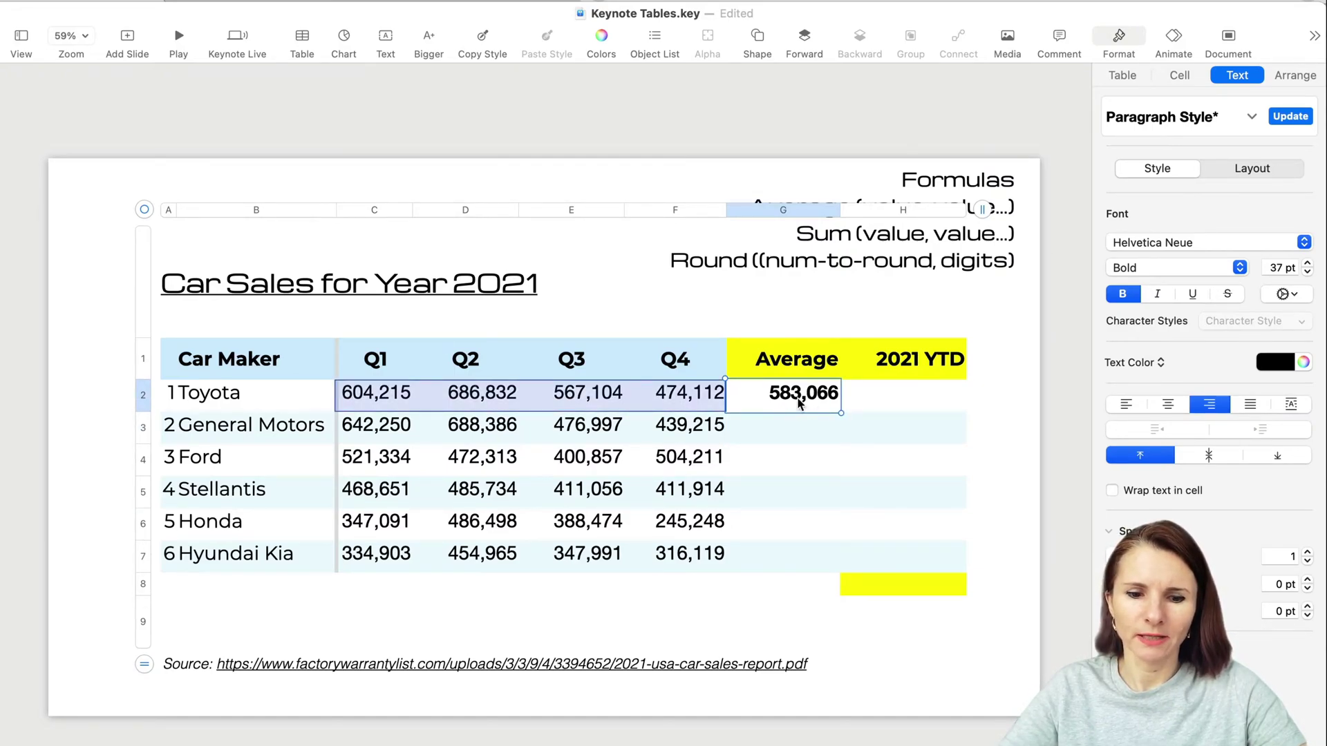
{"action": "left_click_drag", "start_coordinate": [796, 420], "coordinate": [798, 551]}
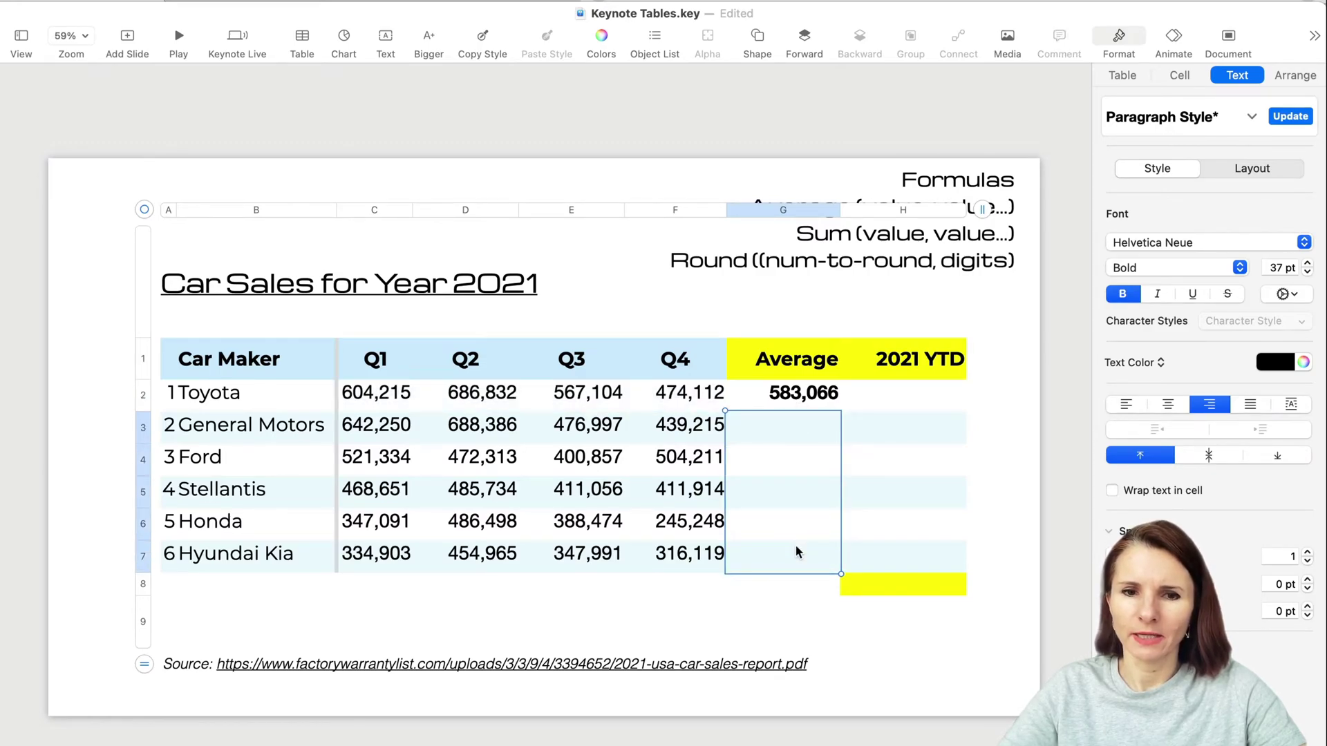
{"action": "type", "text": "561,712 474,679 444,339 366,828 363,495"}
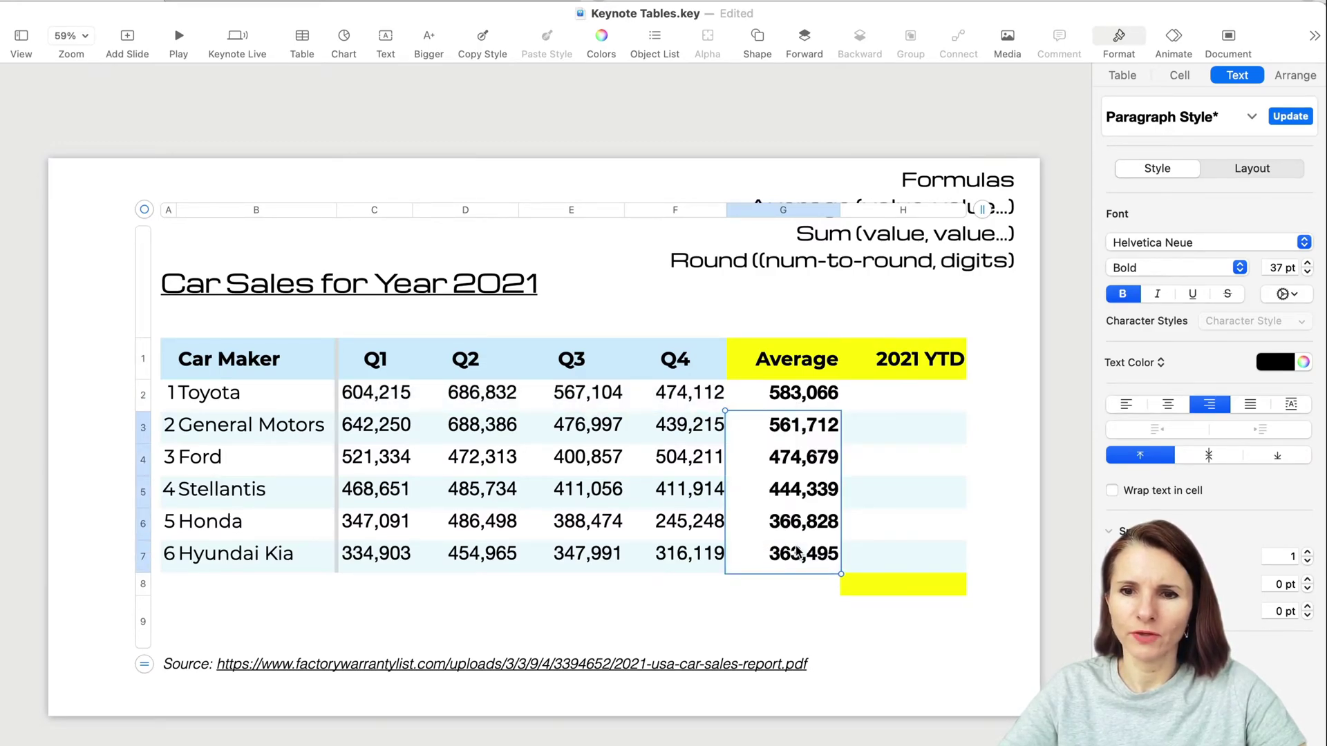
{"action": "key", "text": "super+z"}
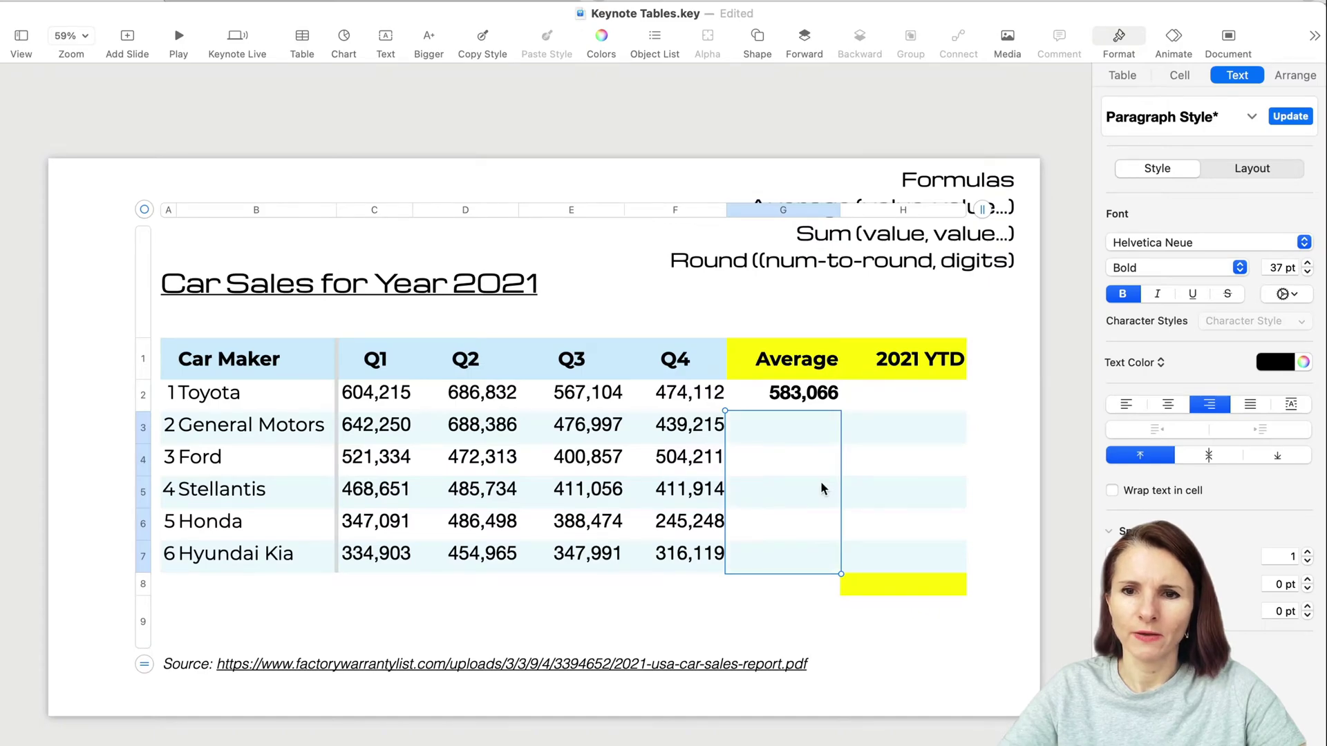
Autofill G2's average formula down to G7 for all six car makers
{"action": "left_click", "coordinate": [805, 395]}
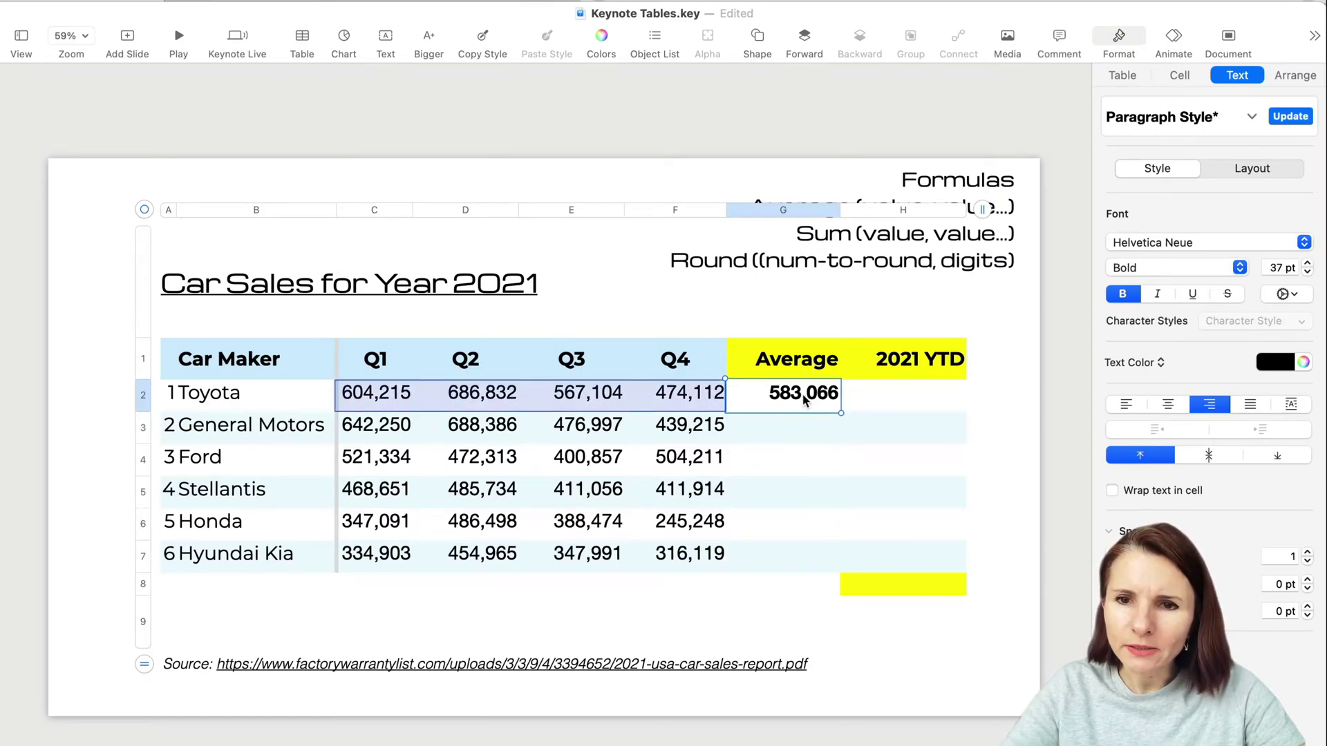
{"action": "left_click_drag", "start_coordinate": [784, 412], "coordinate": [779, 398]}
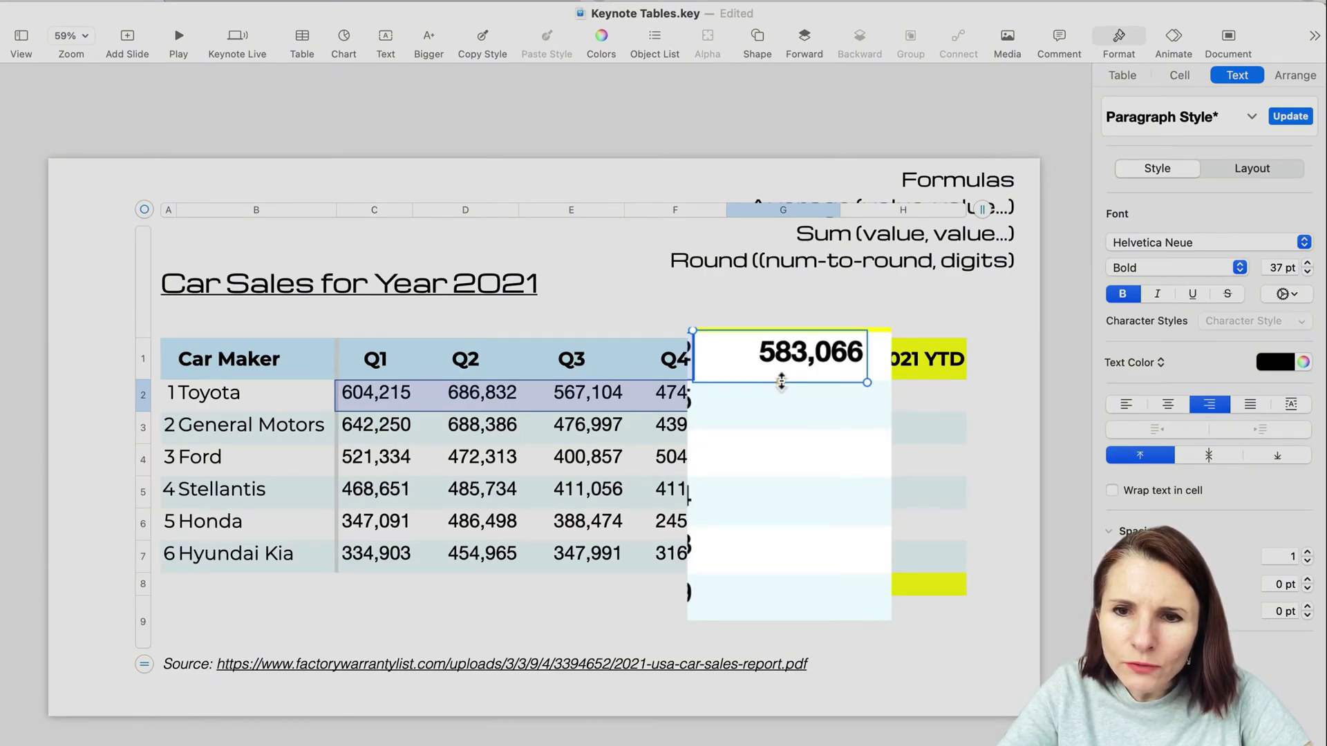
{"action": "left_click_drag", "start_coordinate": [781, 382], "coordinate": [779, 598]}
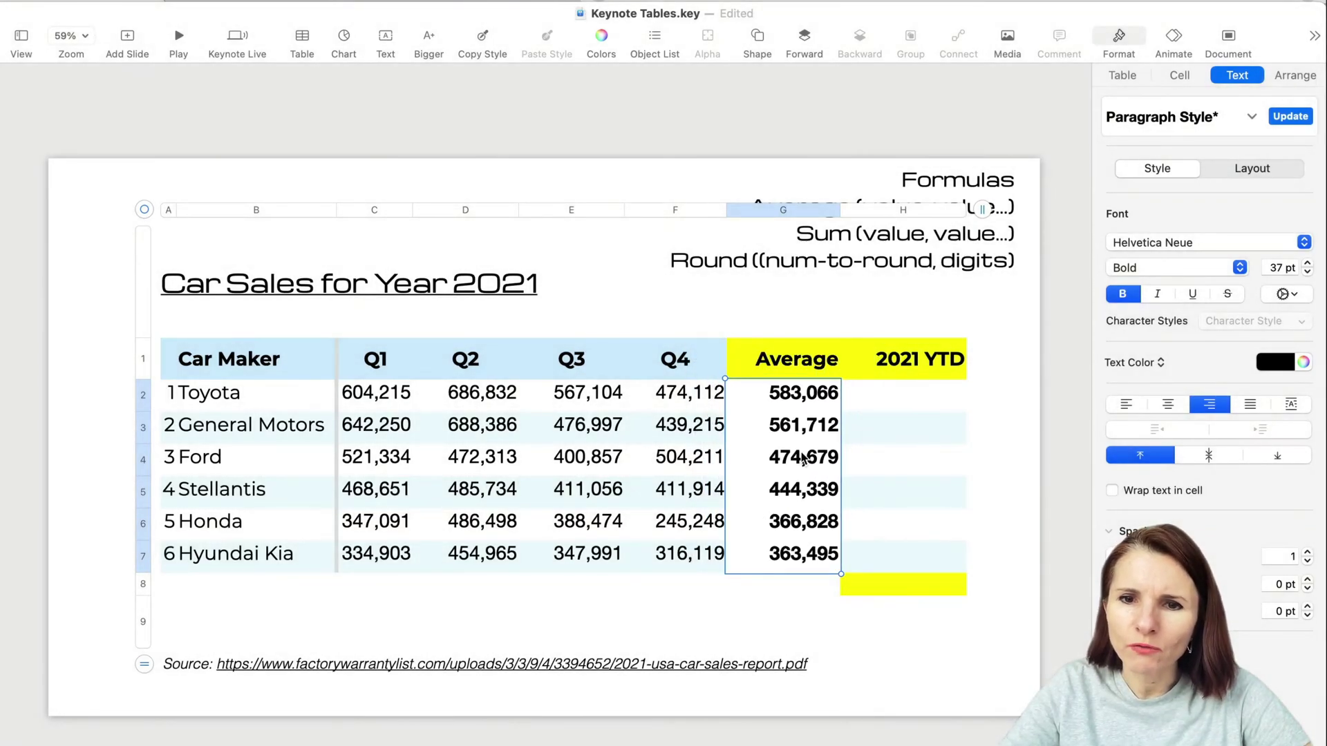
{"action": "left_click", "coordinate": [803, 462]}
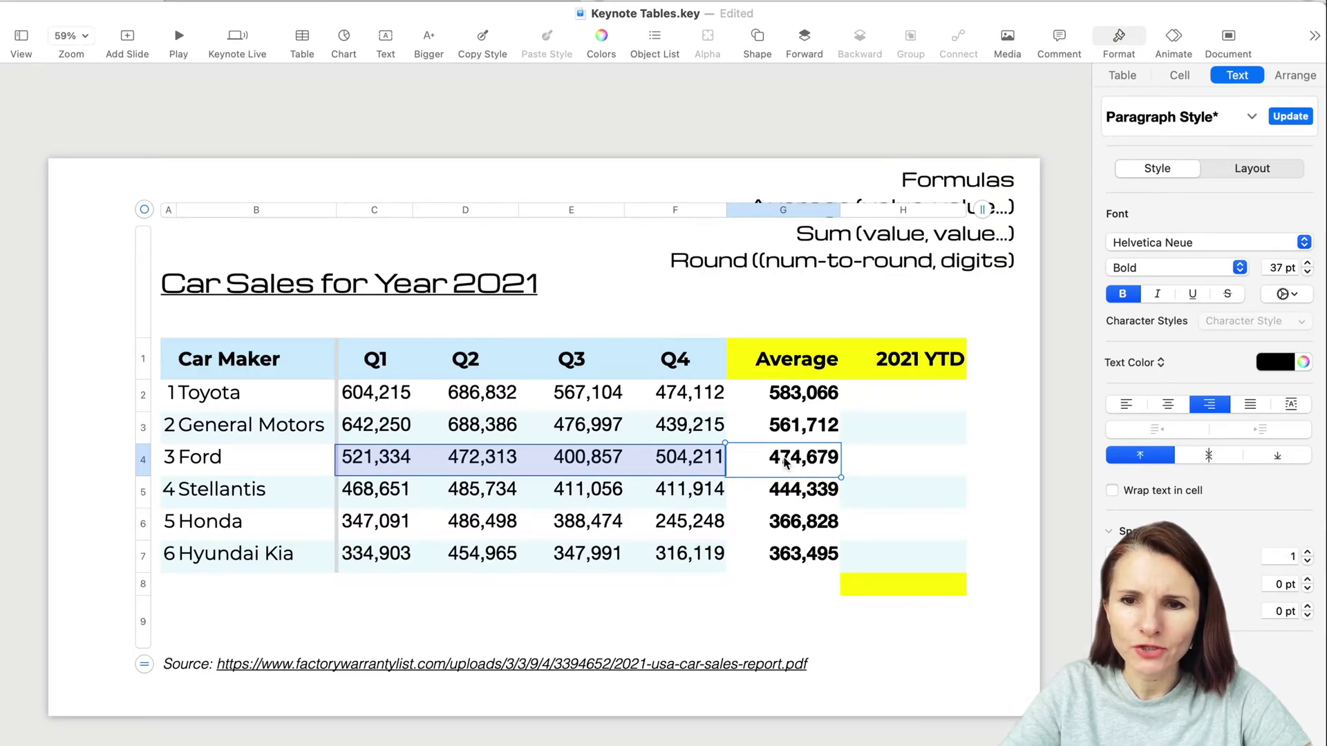
Open Ford's average formula in G4, making the editor taller and moving it off the table
{"action": "double_click", "coordinate": [785, 463]}
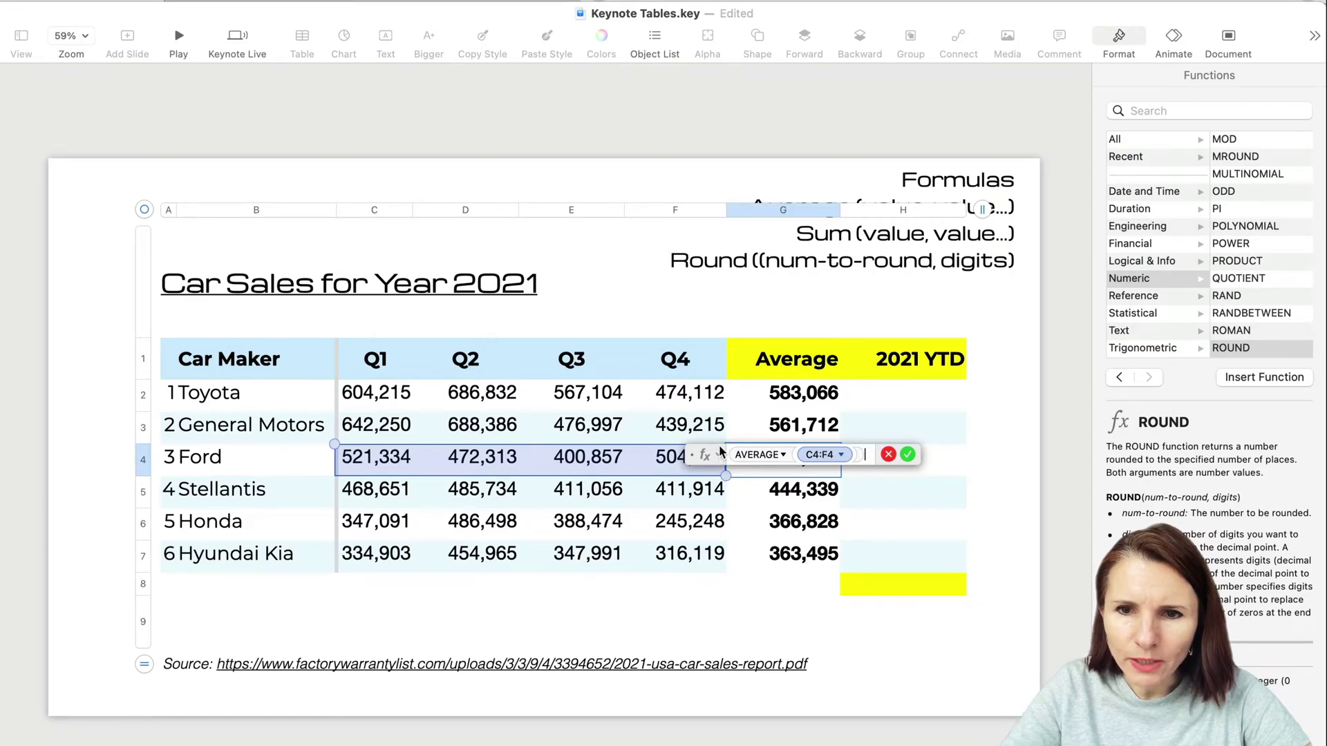
{"action": "left_click", "coordinate": [719, 455]}
{"action": "left_click", "coordinate": [812, 443]}
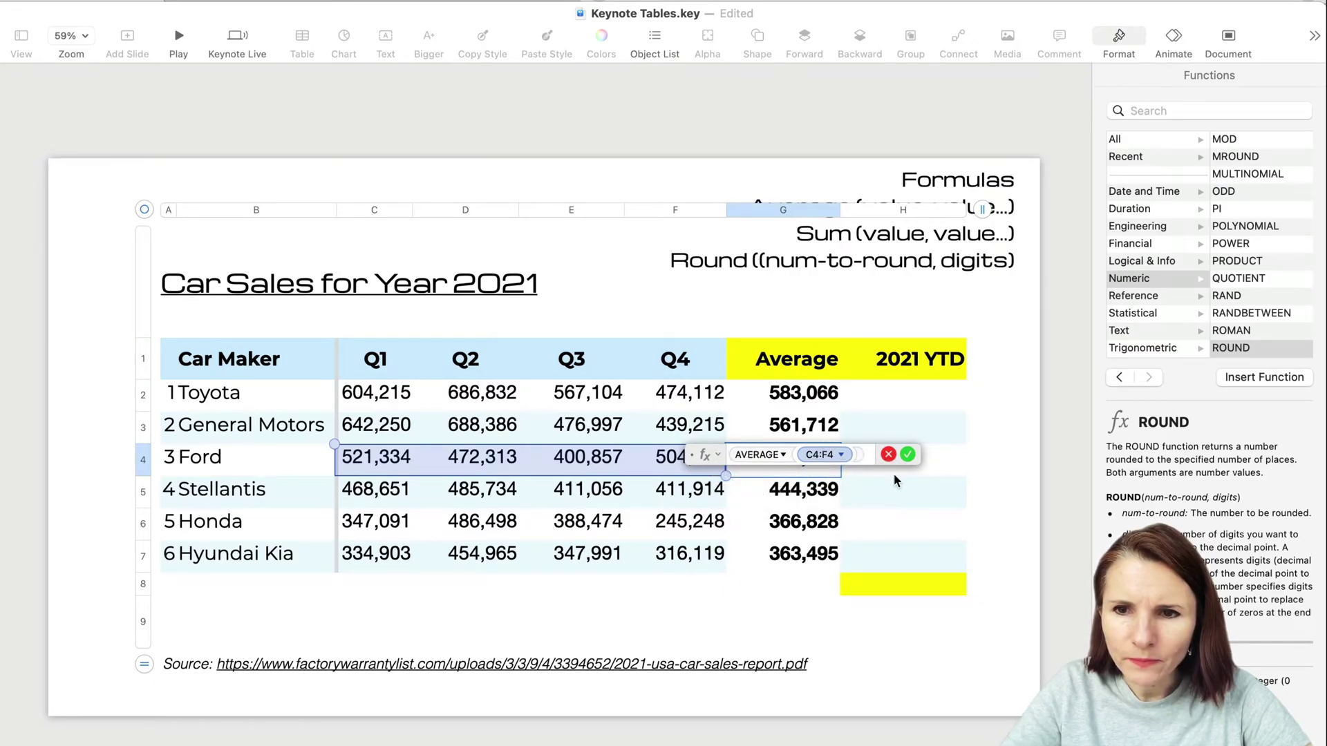
{"action": "left_click_drag", "start_coordinate": [898, 466], "coordinate": [967, 571]}
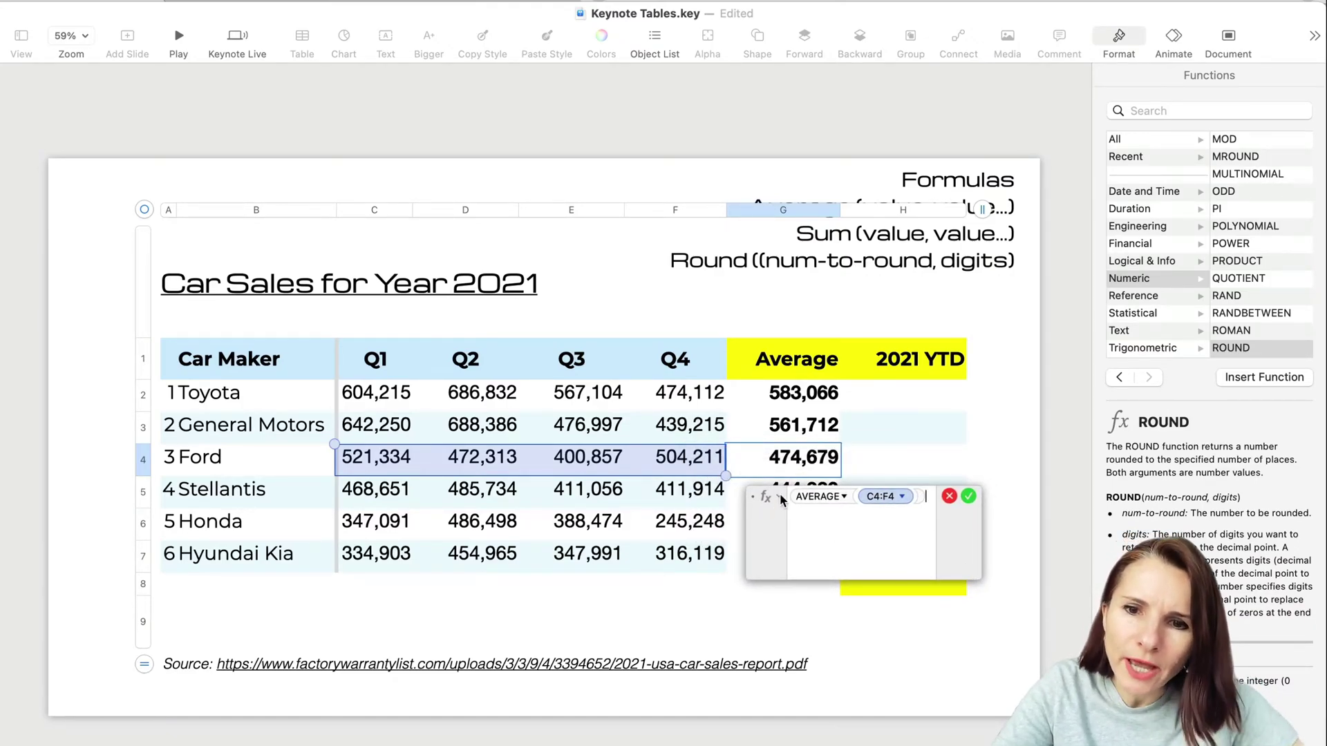
{"action": "left_click_drag", "start_coordinate": [780, 495], "coordinate": [726, 477]}
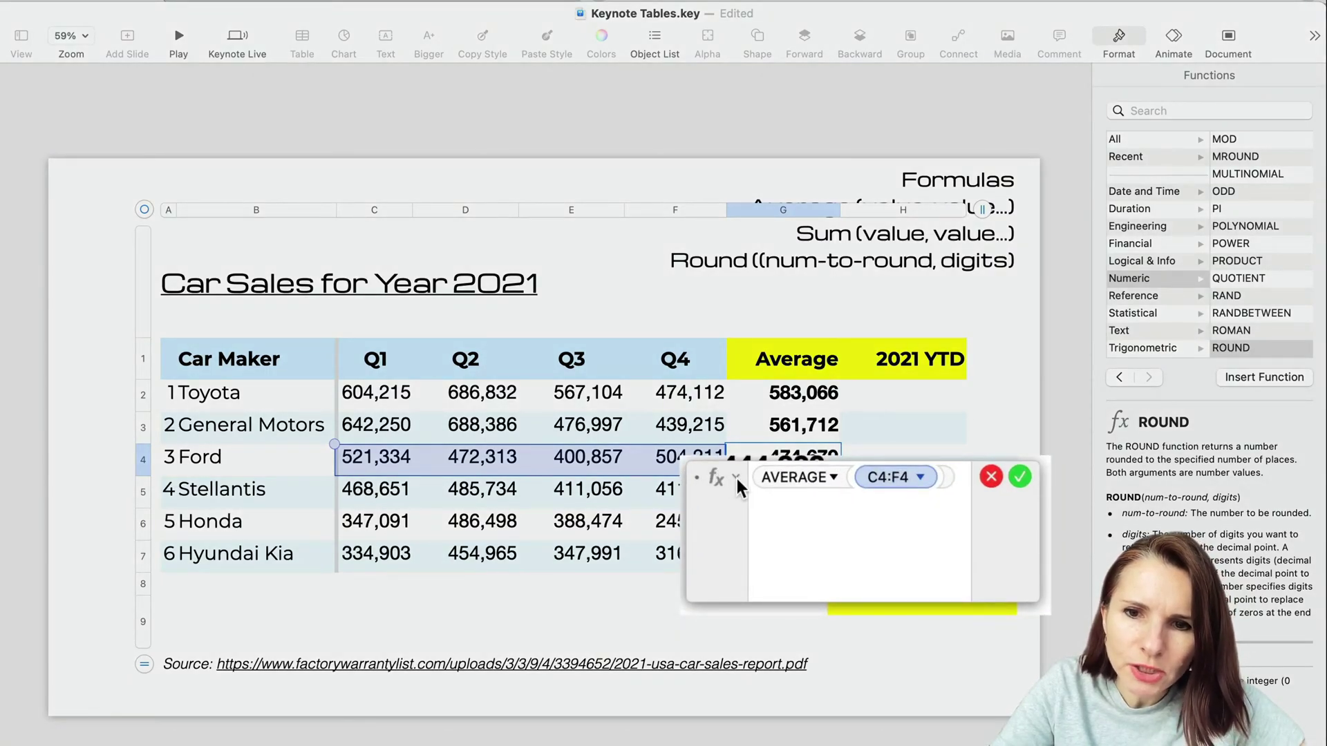
Switch the formula display to plain text, AVERAGE(C4:F4)
{"action": "left_click", "coordinate": [737, 475]}
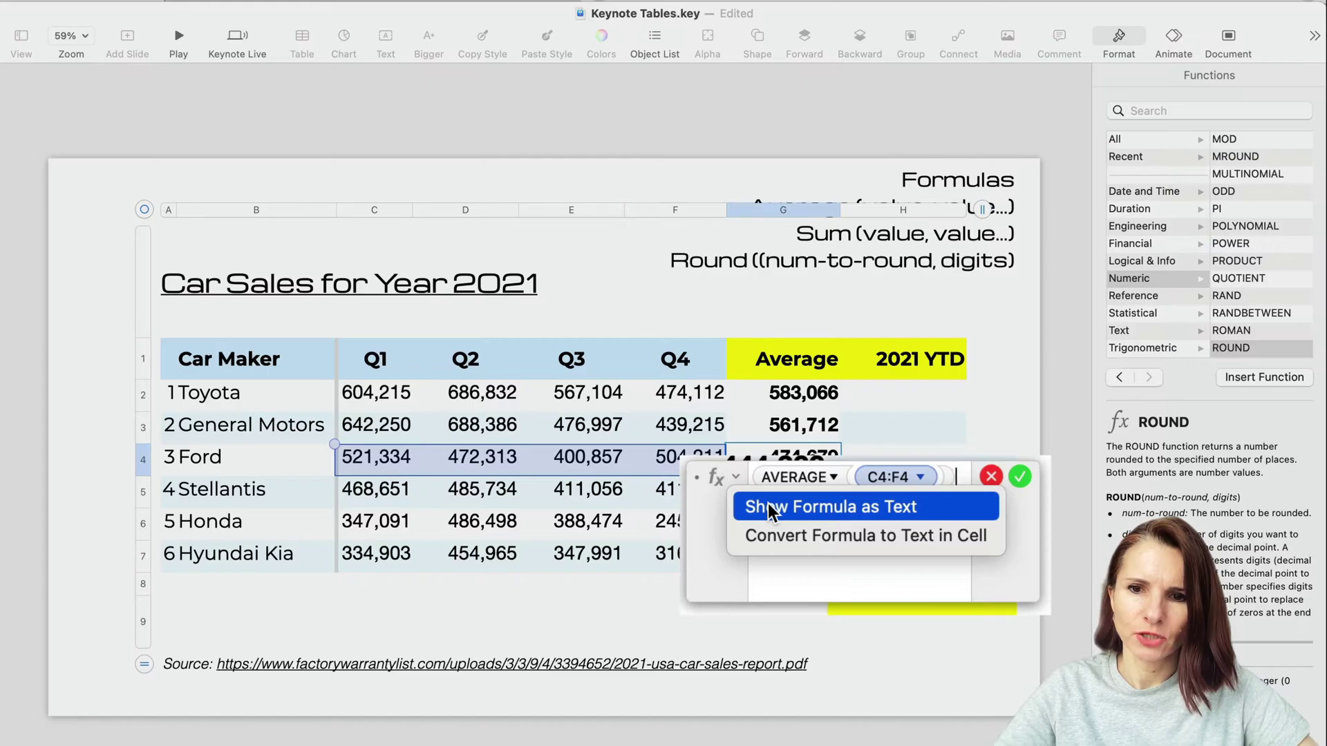
{"action": "left_click", "coordinate": [942, 579]}
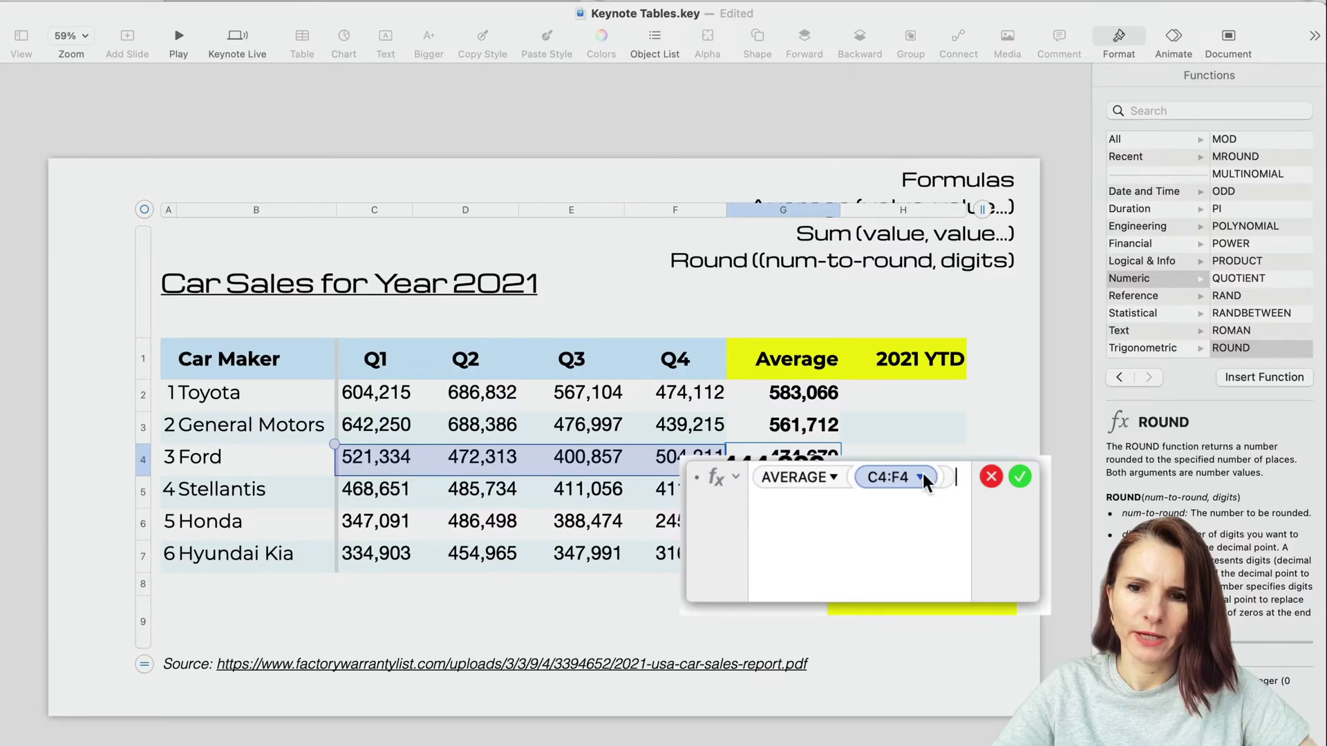
{"action": "left_click", "coordinate": [741, 475]}
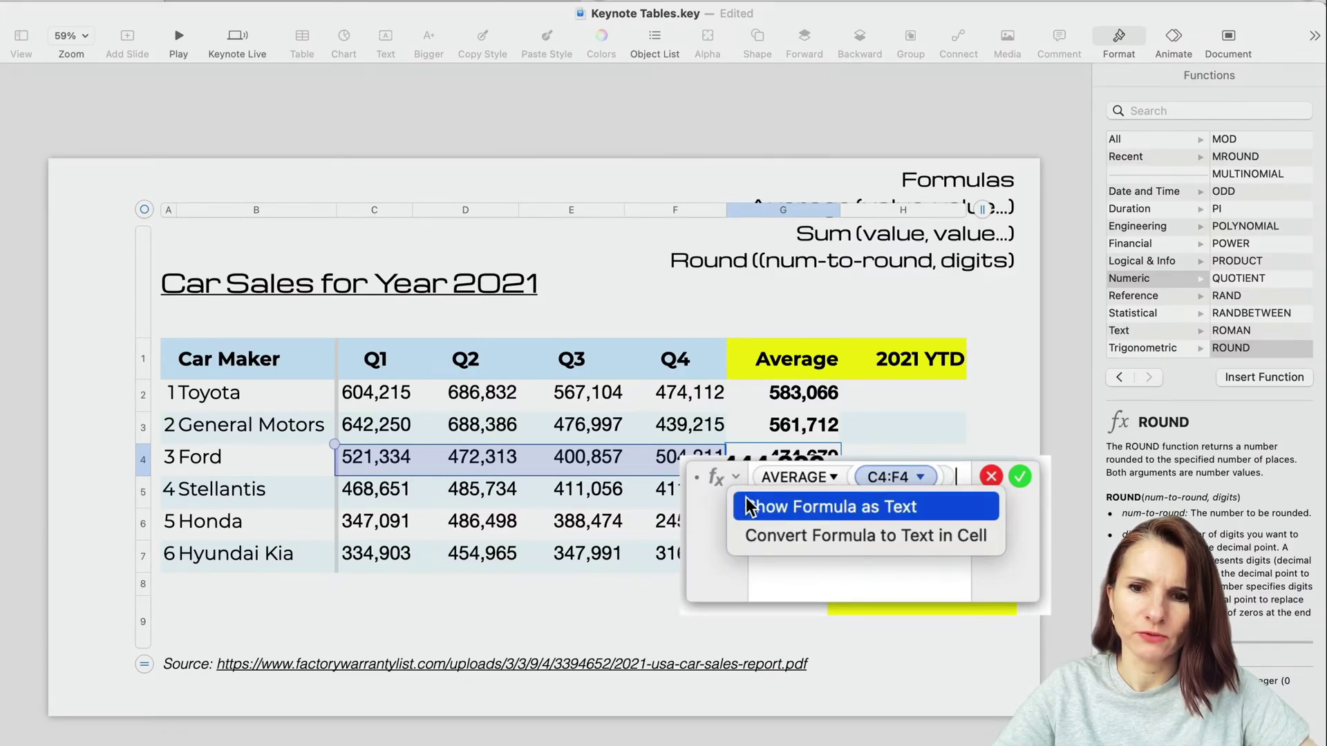
{"action": "left_click", "coordinate": [748, 501]}
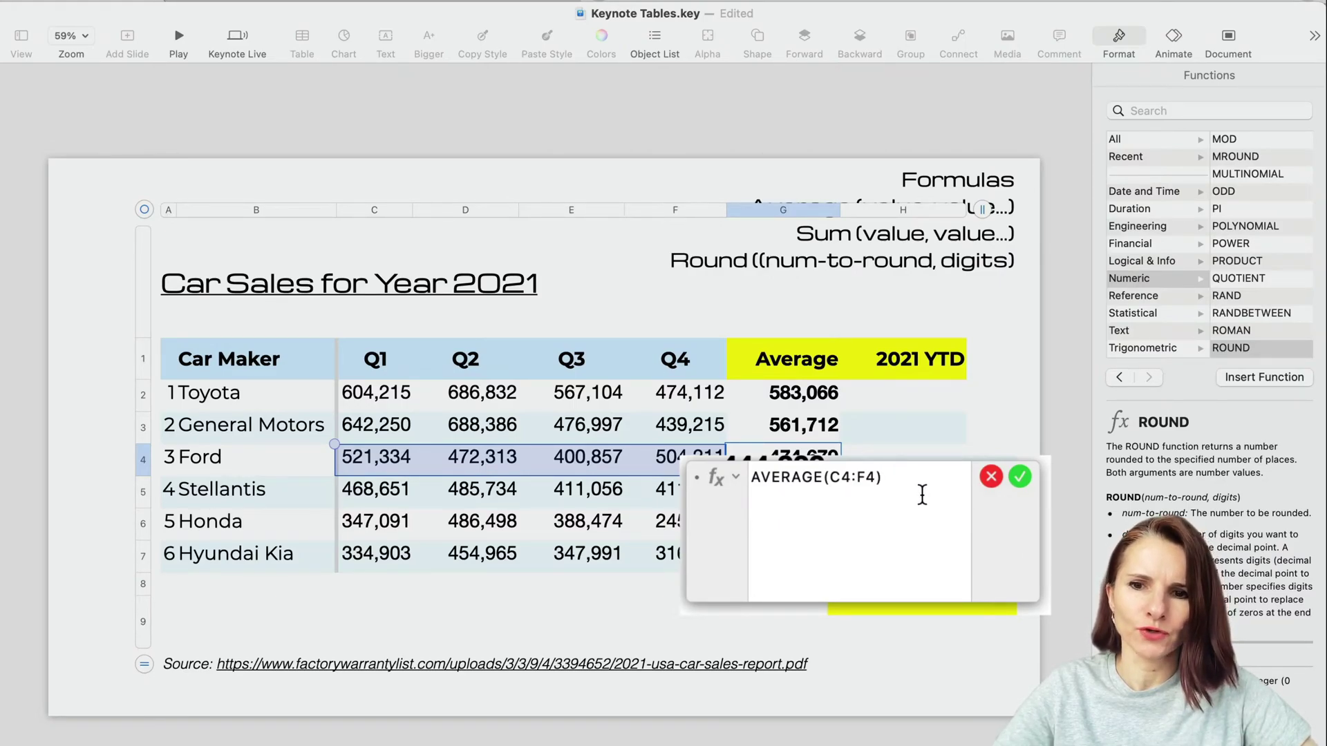
{"action": "left_click", "coordinate": [737, 478]}
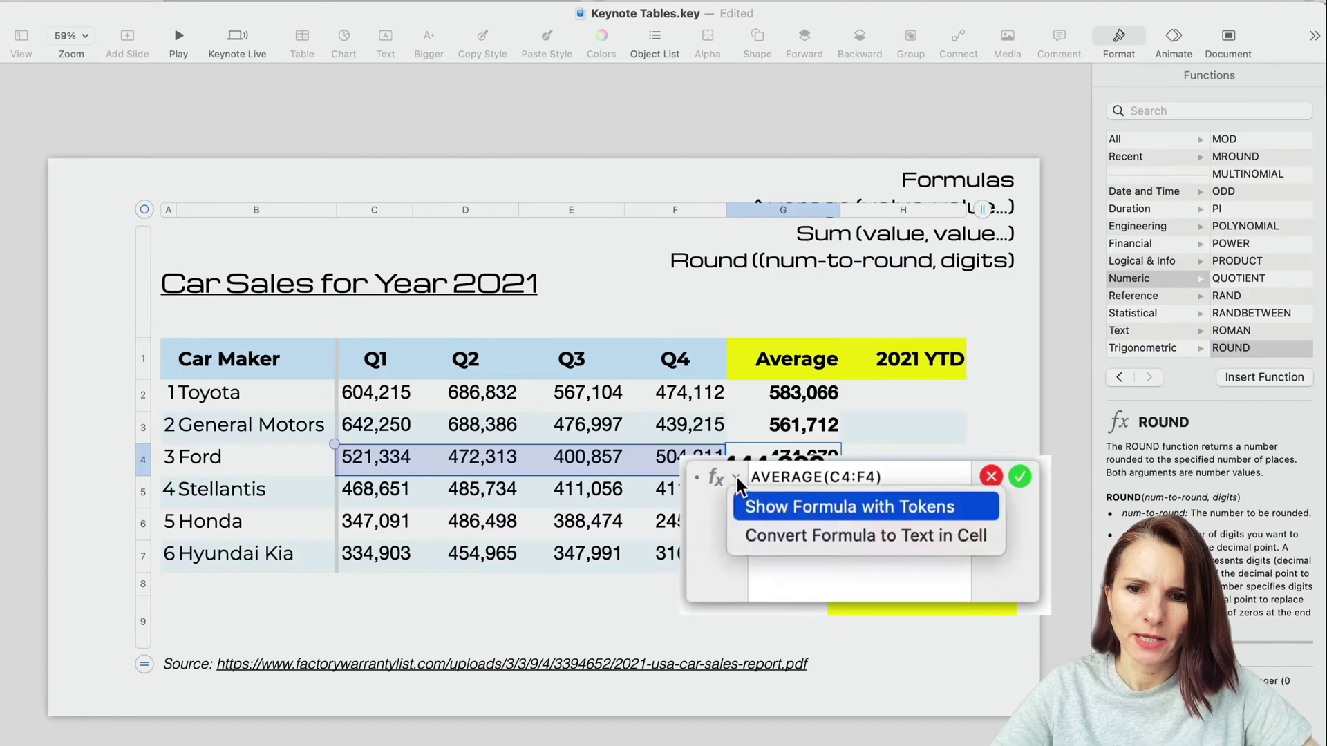
Restore Ford's G4 as a working AVERAGE(C4:F4) formula showing 474,679
{"action": "left_click", "coordinate": [761, 536]}
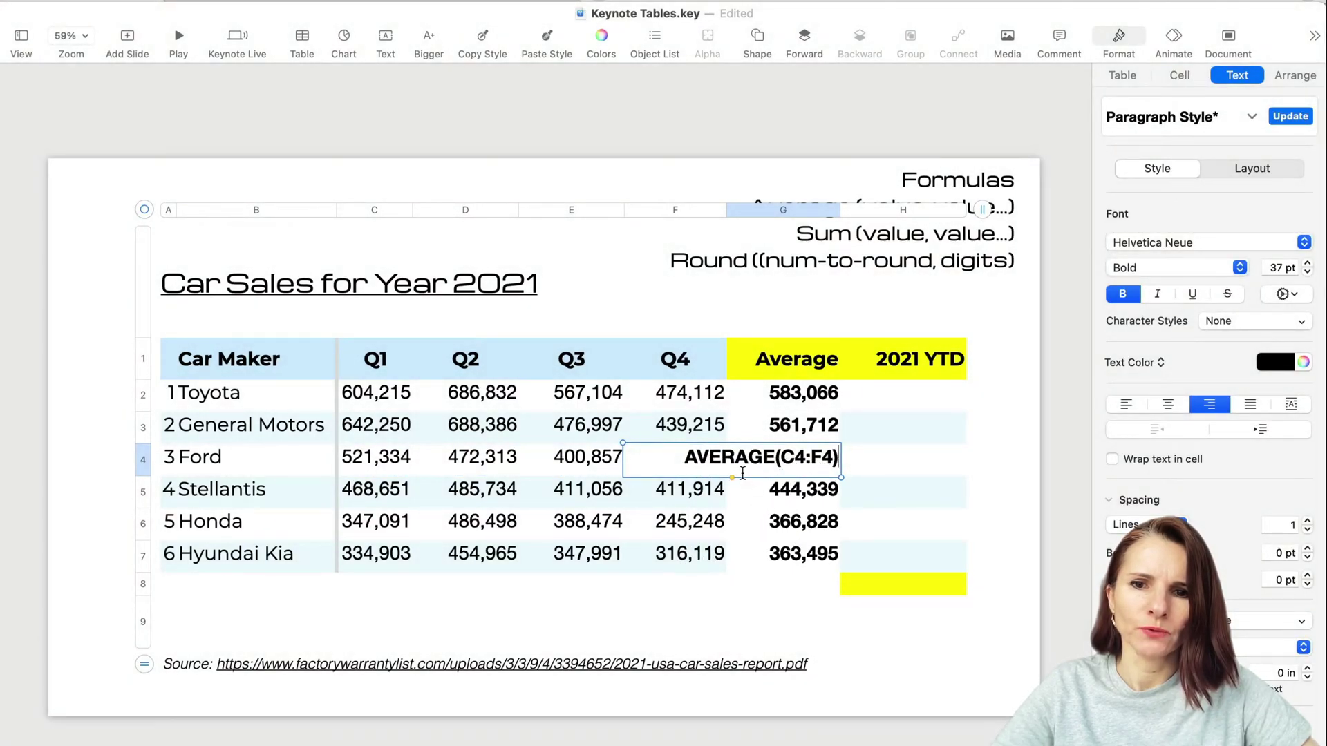
{"action": "left_click", "coordinate": [829, 468]}
{"action": "key", "text": "alt+Return"}
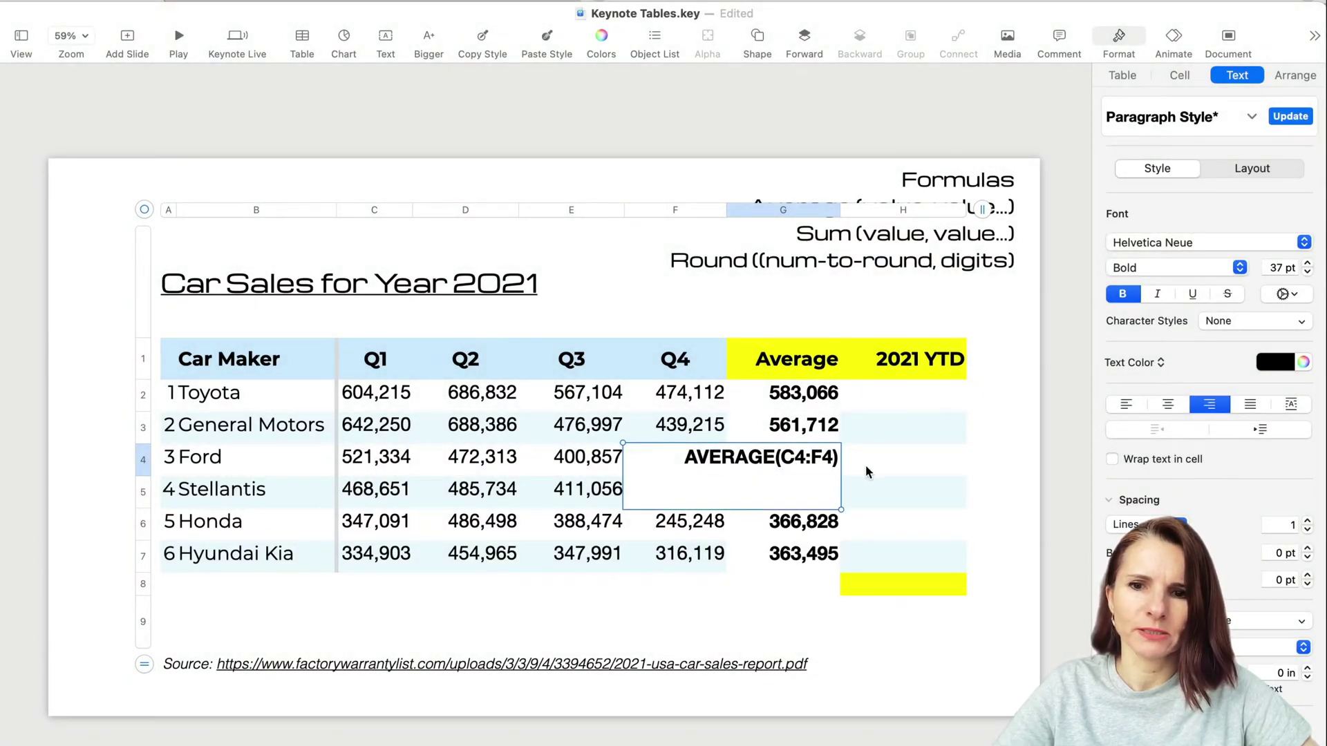
{"action": "key", "text": "BackSpace"}
{"action": "left_click", "coordinate": [910, 459]}
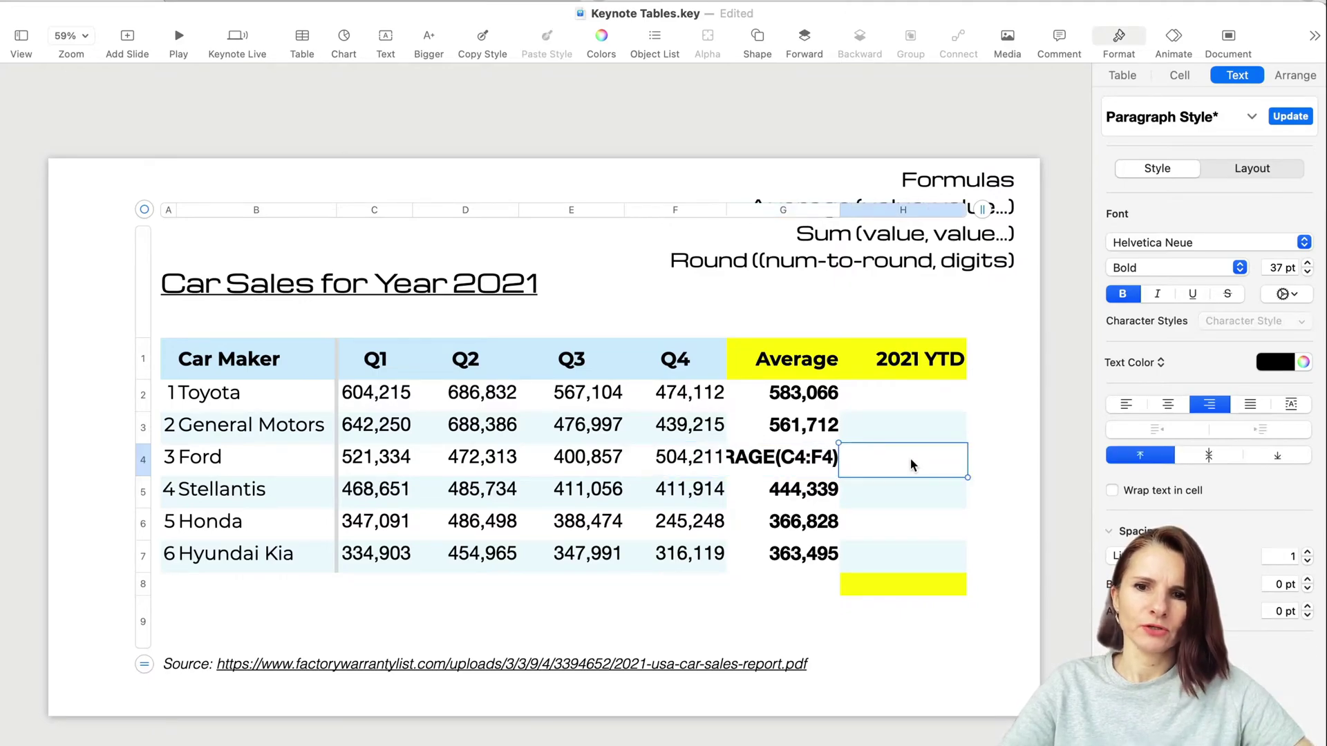
{"action": "double_click", "coordinate": [805, 459]}
{"action": "key", "text": "alt+Return"}
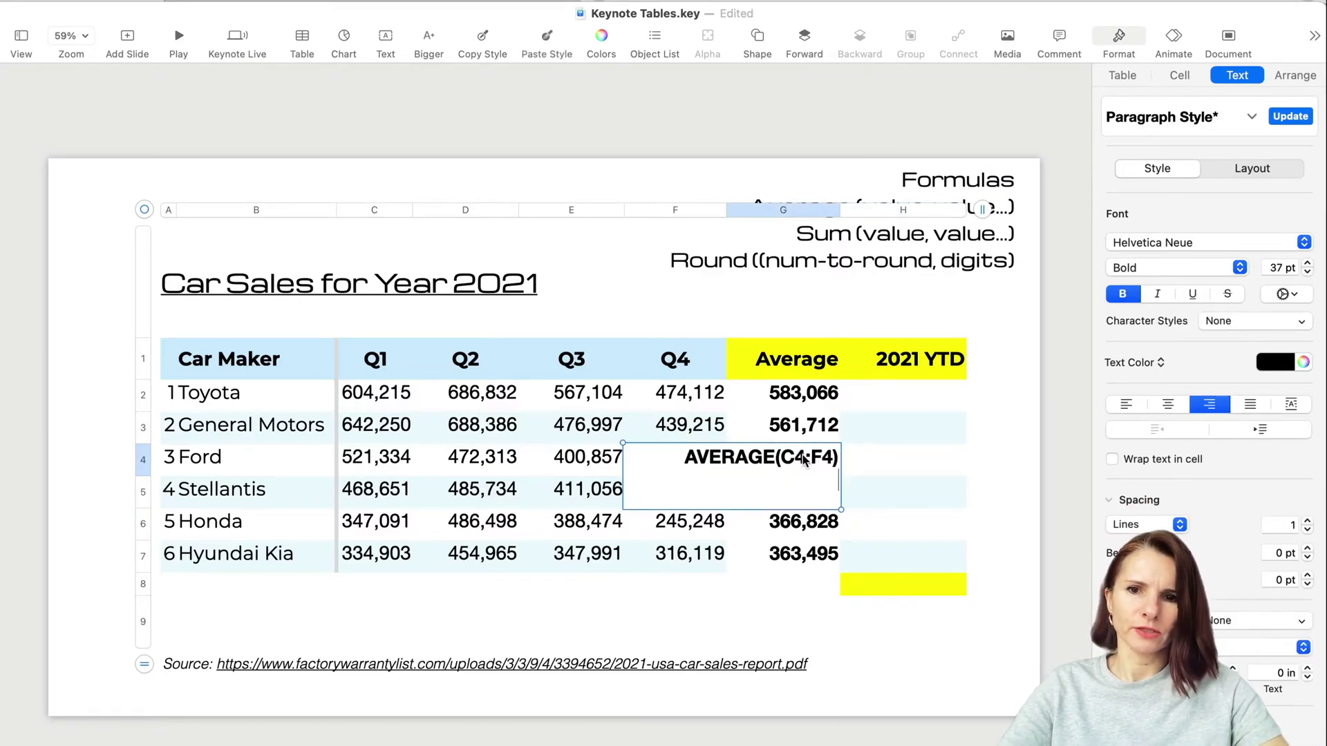
{"action": "left_click", "coordinate": [873, 458]}
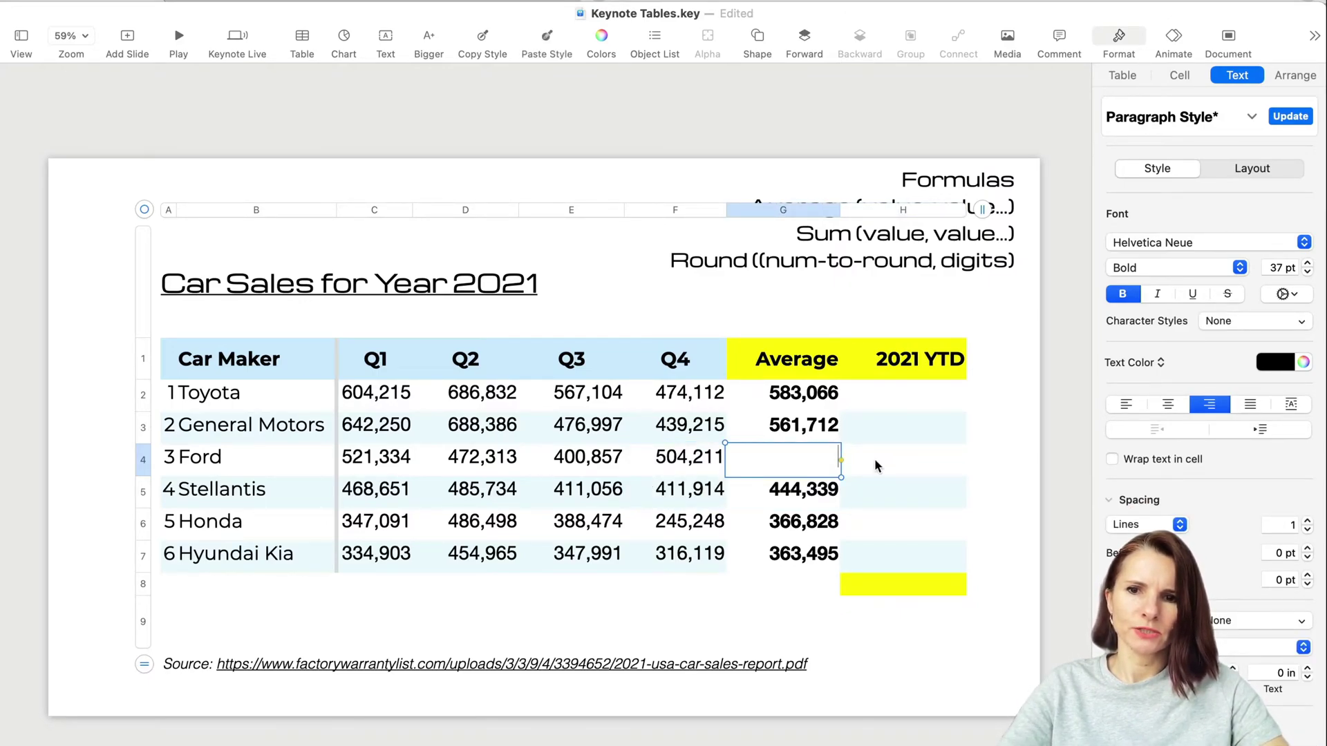
Check the quarter ranges referenced by Ford's and Toyota's average formulas
{"action": "left_click", "coordinate": [796, 462]}
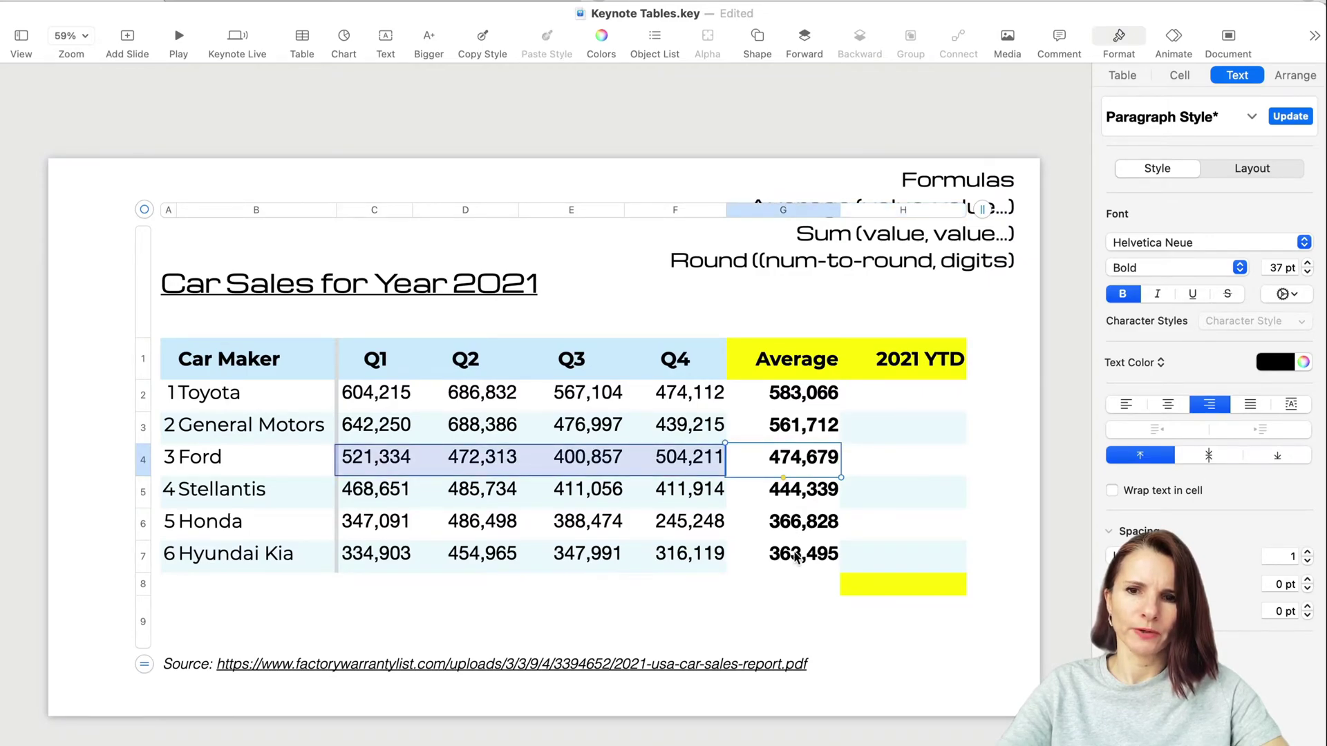
{"action": "left_click", "coordinate": [800, 400]}
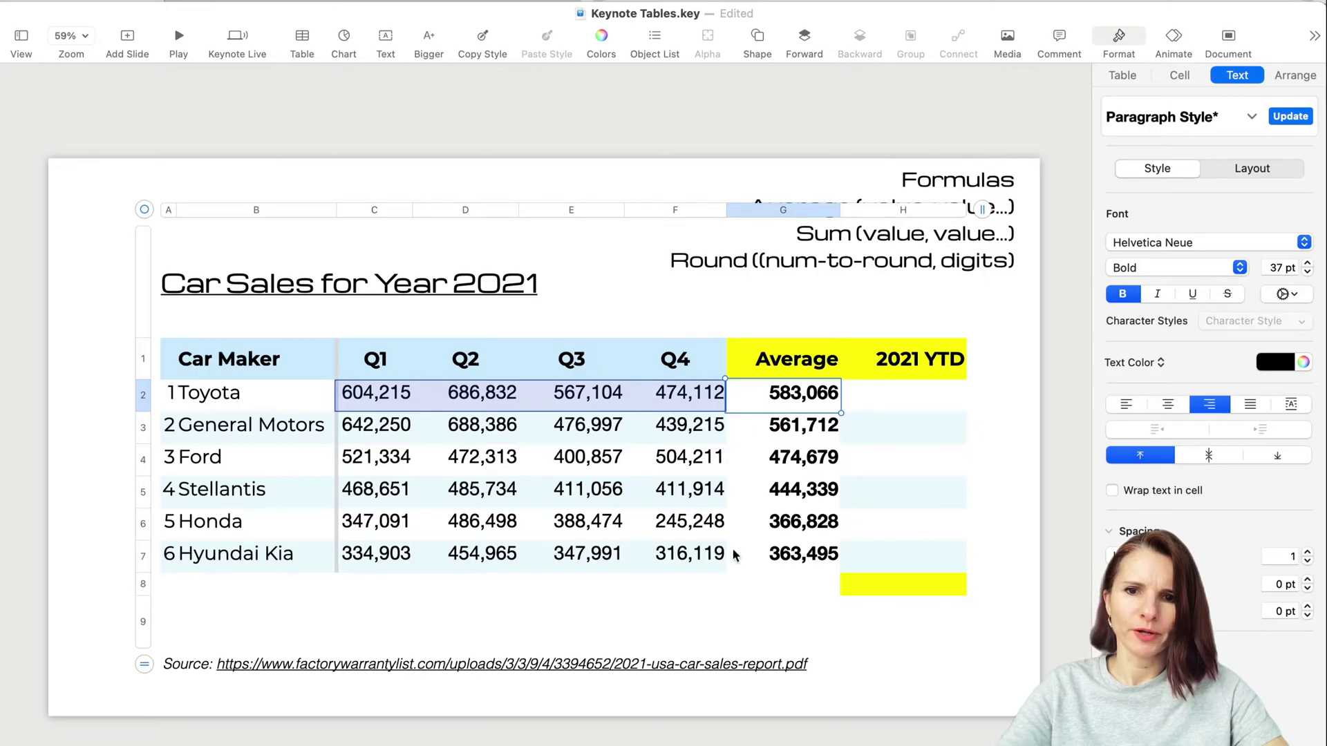
{"action": "left_click", "coordinate": [927, 477]}
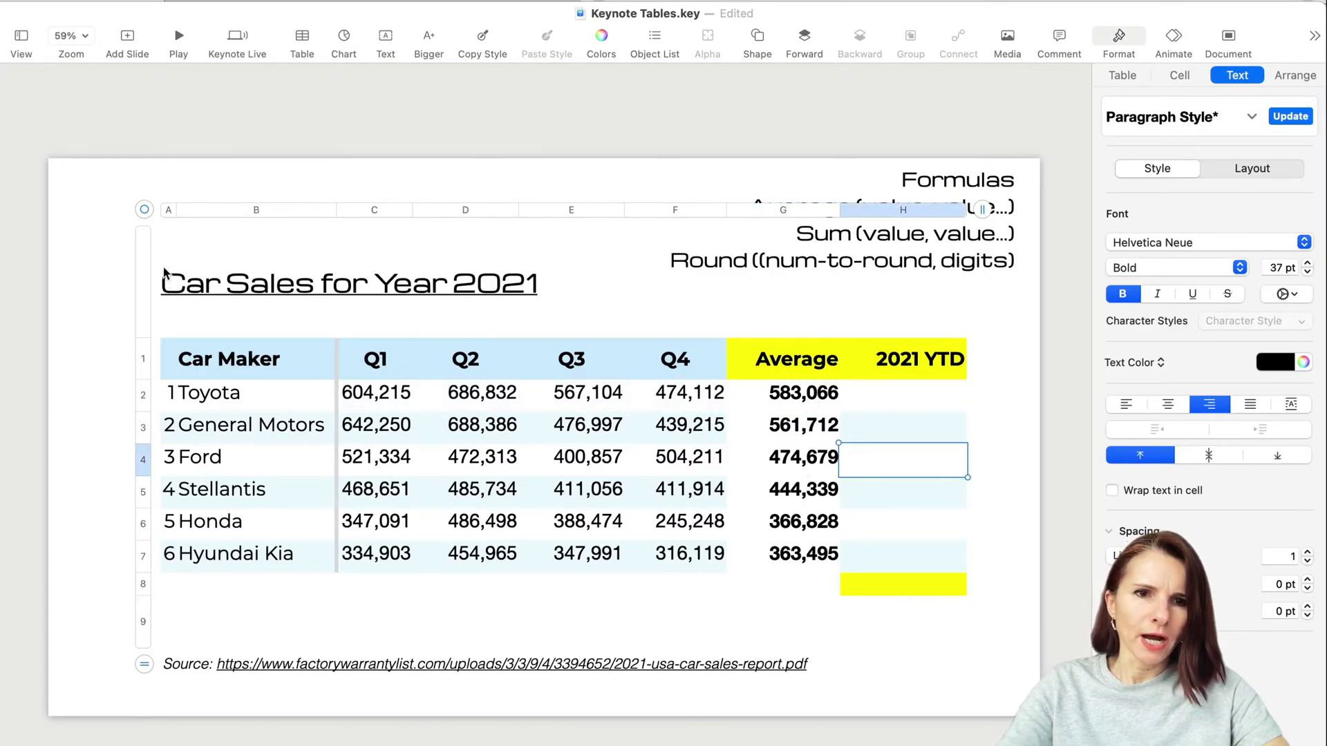
Turn on Alternating Row Color for the table using a light blue sampled from the slide
{"action": "left_click", "coordinate": [146, 211]}
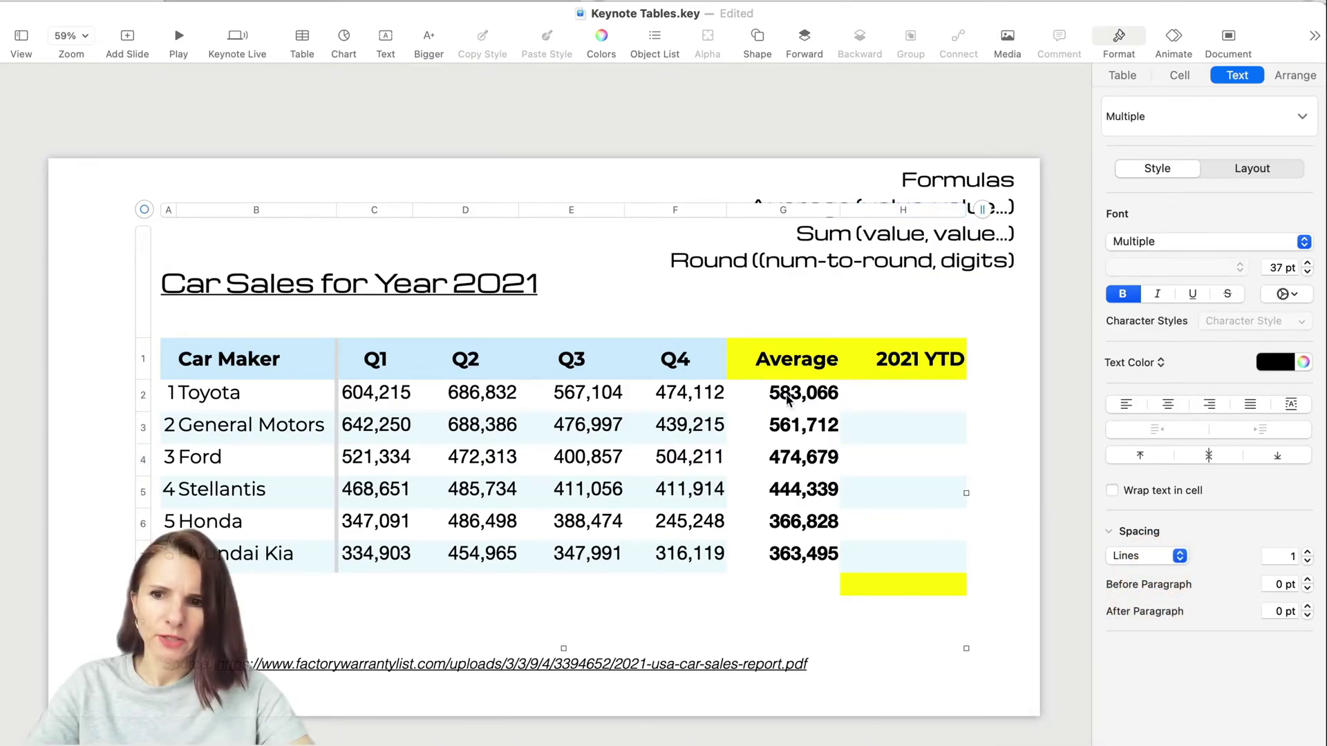
{"action": "left_click", "coordinate": [1123, 75]}
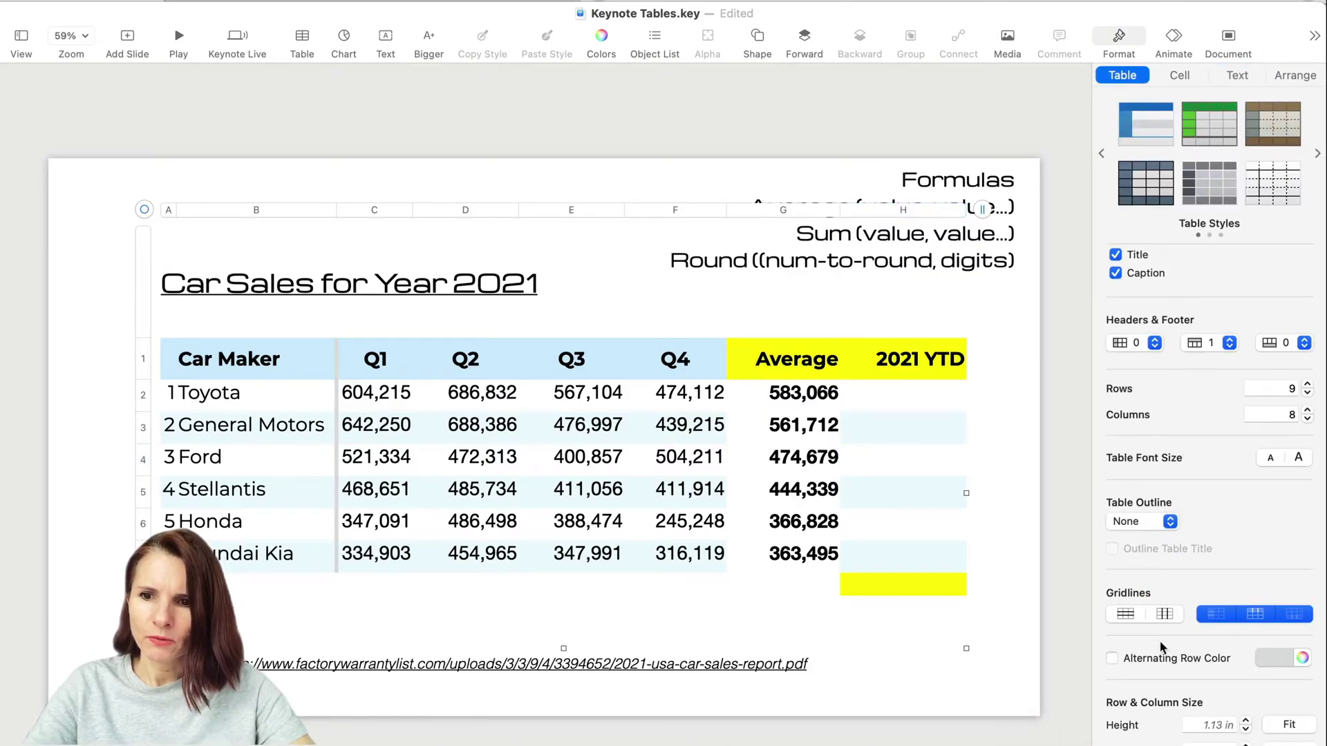
{"action": "left_click", "coordinate": [1119, 658]}
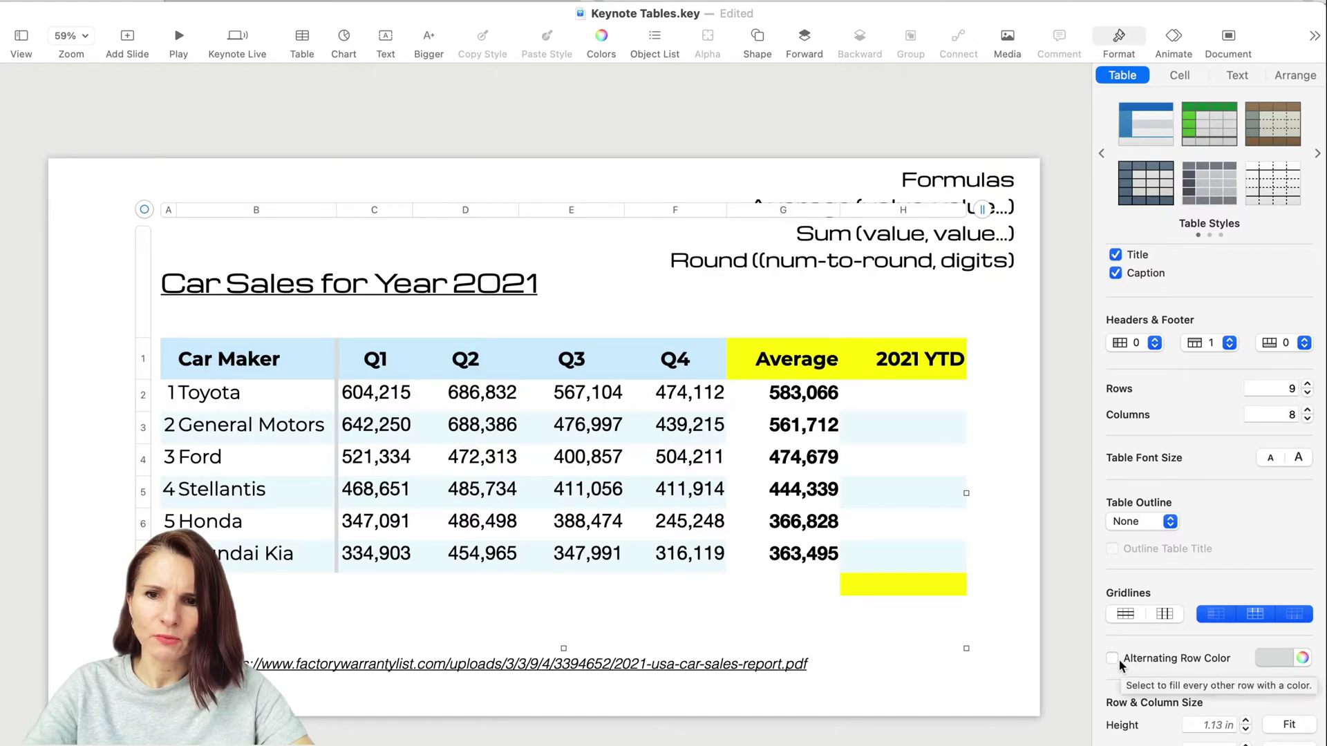
{"action": "left_click", "coordinate": [1263, 659]}
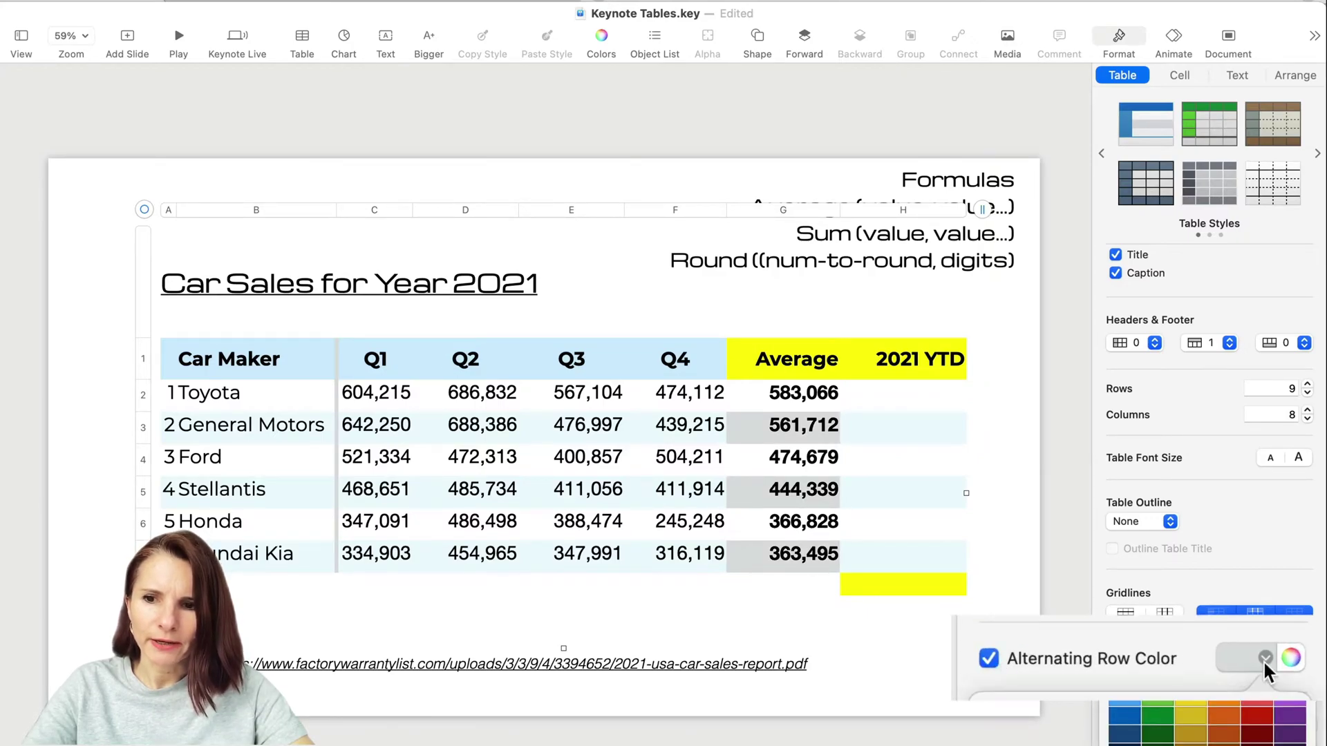
{"action": "left_click", "coordinate": [1302, 657]}
{"action": "left_click", "coordinate": [1022, 532]}
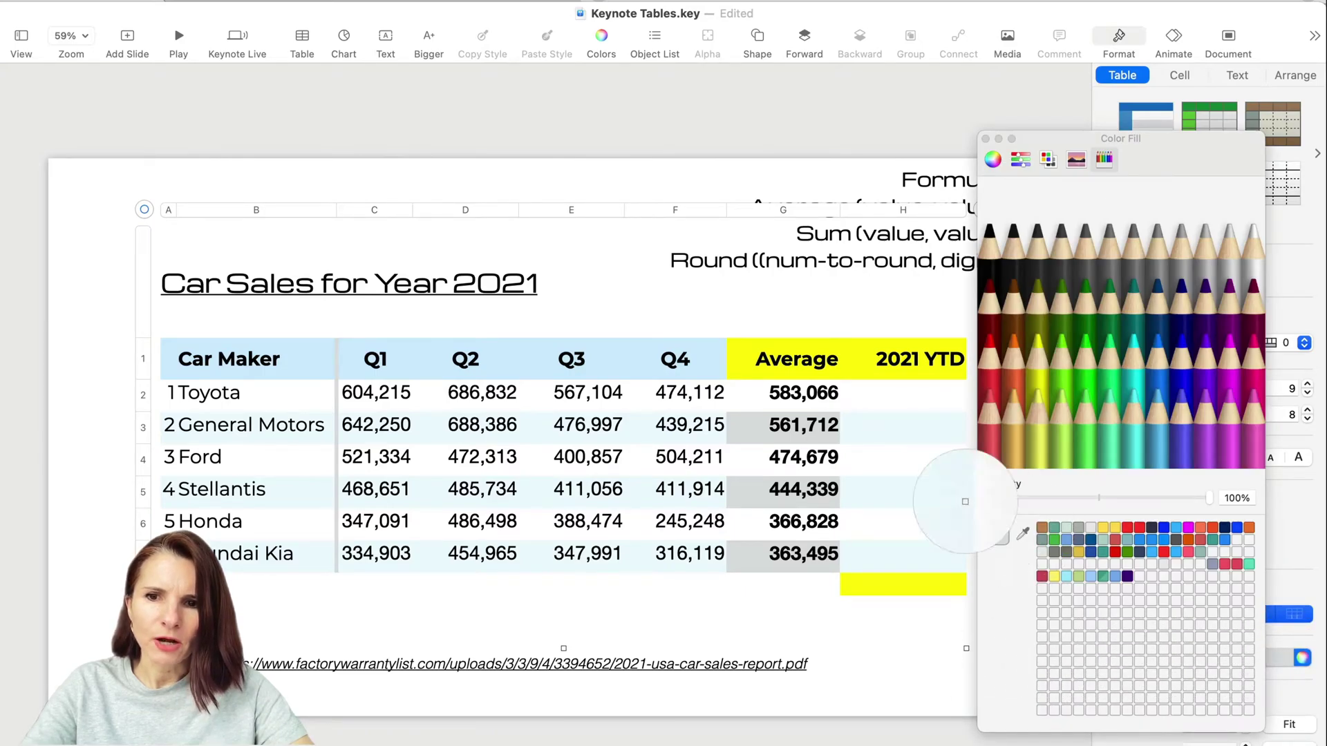
{"action": "left_click", "coordinate": [541, 433]}
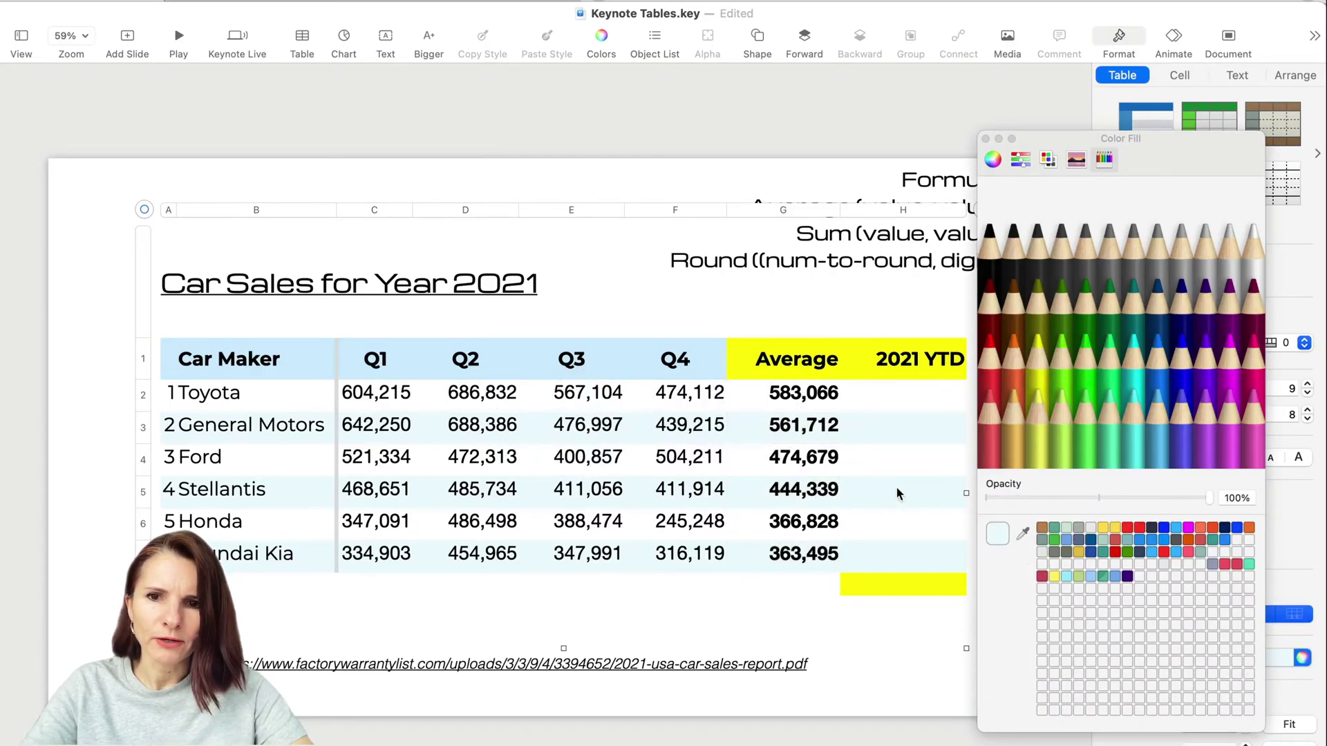
{"action": "left_click", "coordinate": [986, 141]}
Inspect the Toyota Average formula AVERAGE(C2:F2) in G2 and discard the accidental edit
{"action": "double_click", "coordinate": [832, 407]}
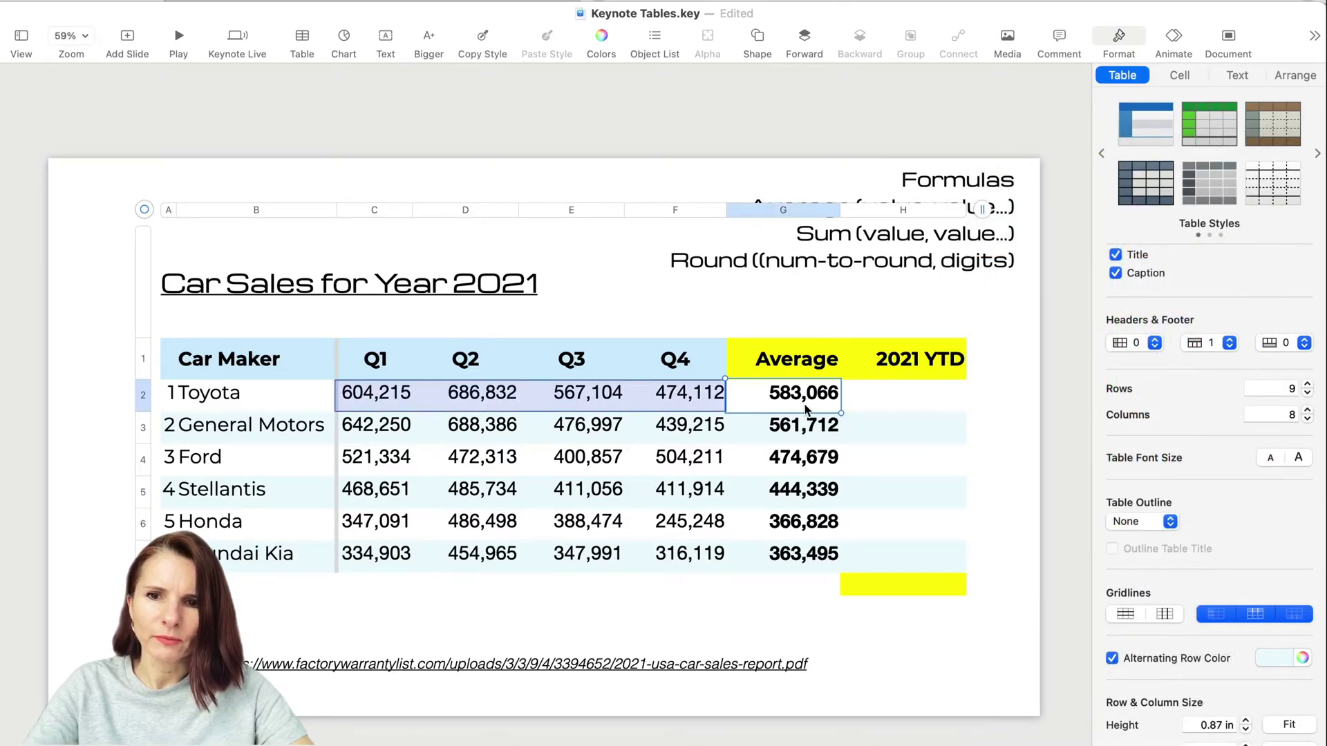
{"action": "type", "text": "+"}
{"action": "left_click", "coordinate": [800, 407]}
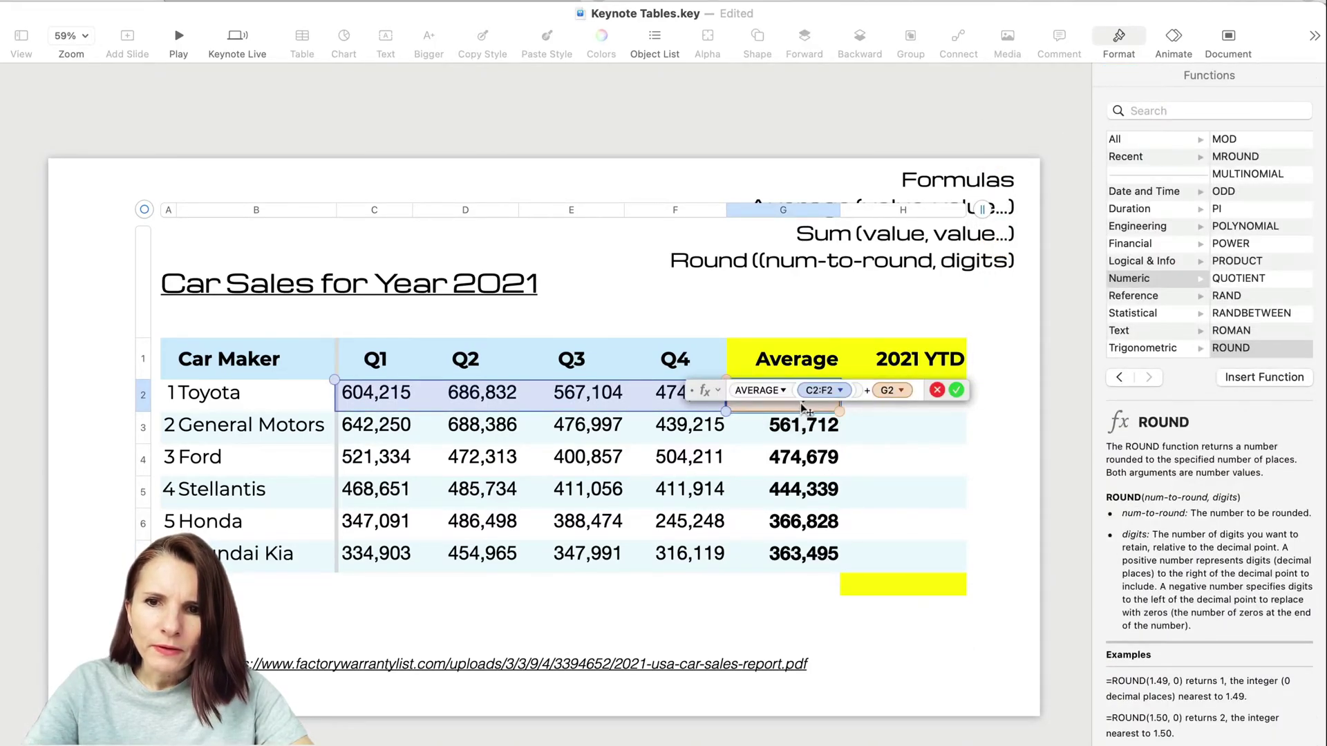
{"action": "left_click", "coordinate": [938, 390]}
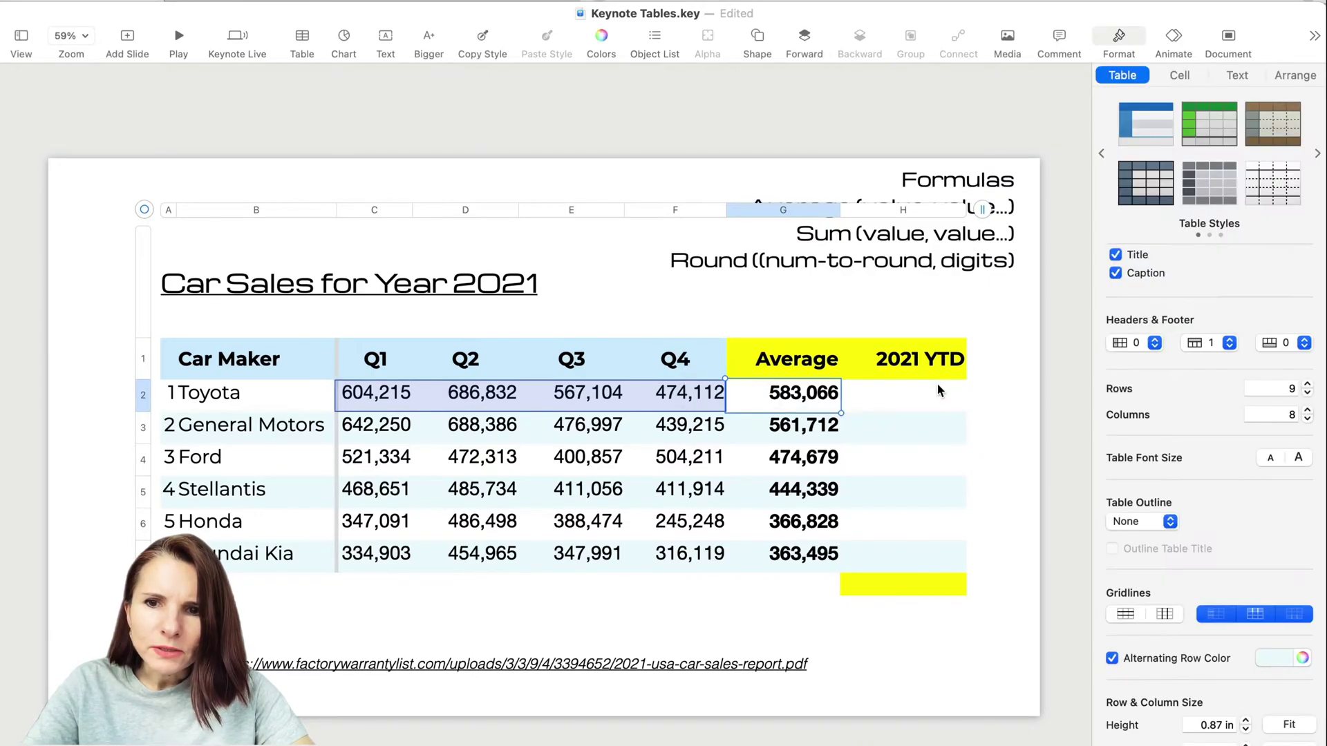
Fill G2's Average formula down to G7 so every maker through Hyundai Kia has an average
{"action": "double_click", "coordinate": [803, 408]}
{"action": "left_click", "coordinate": [889, 391]}
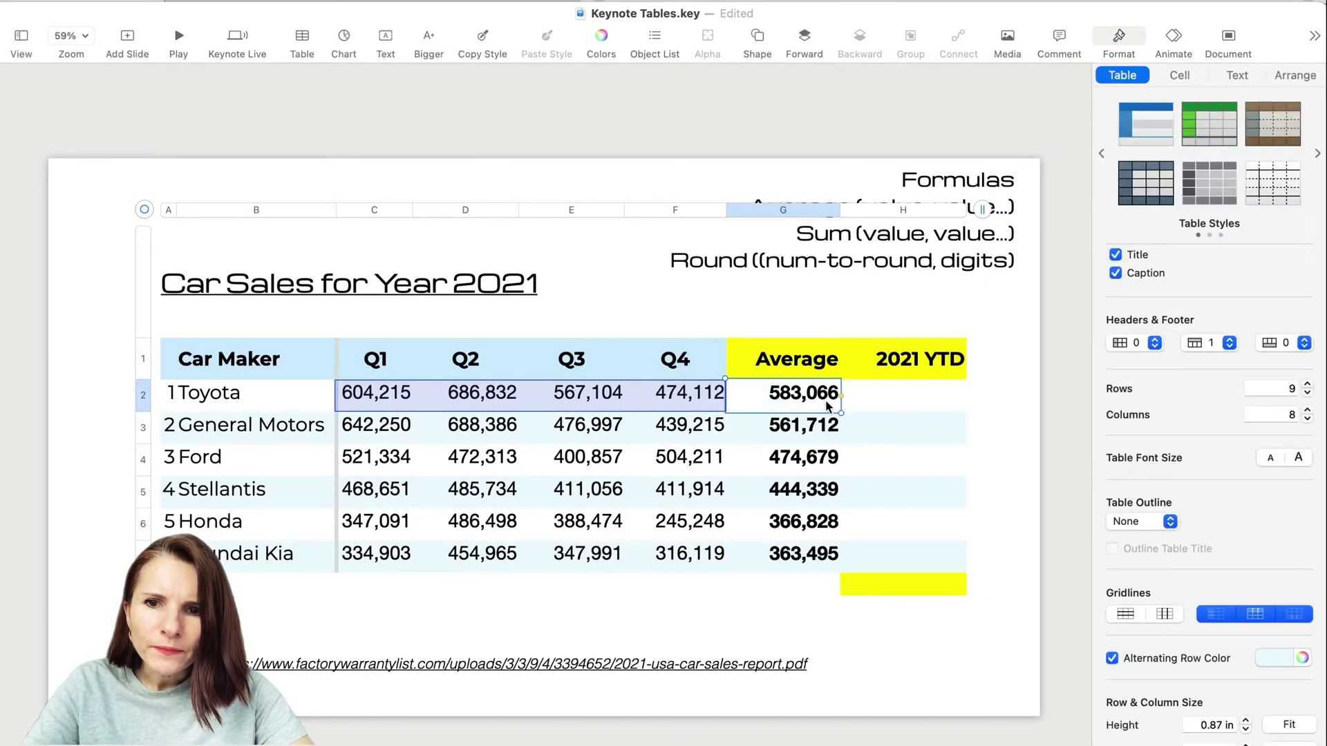
{"action": "left_click_drag", "start_coordinate": [783, 409], "coordinate": [782, 575]}
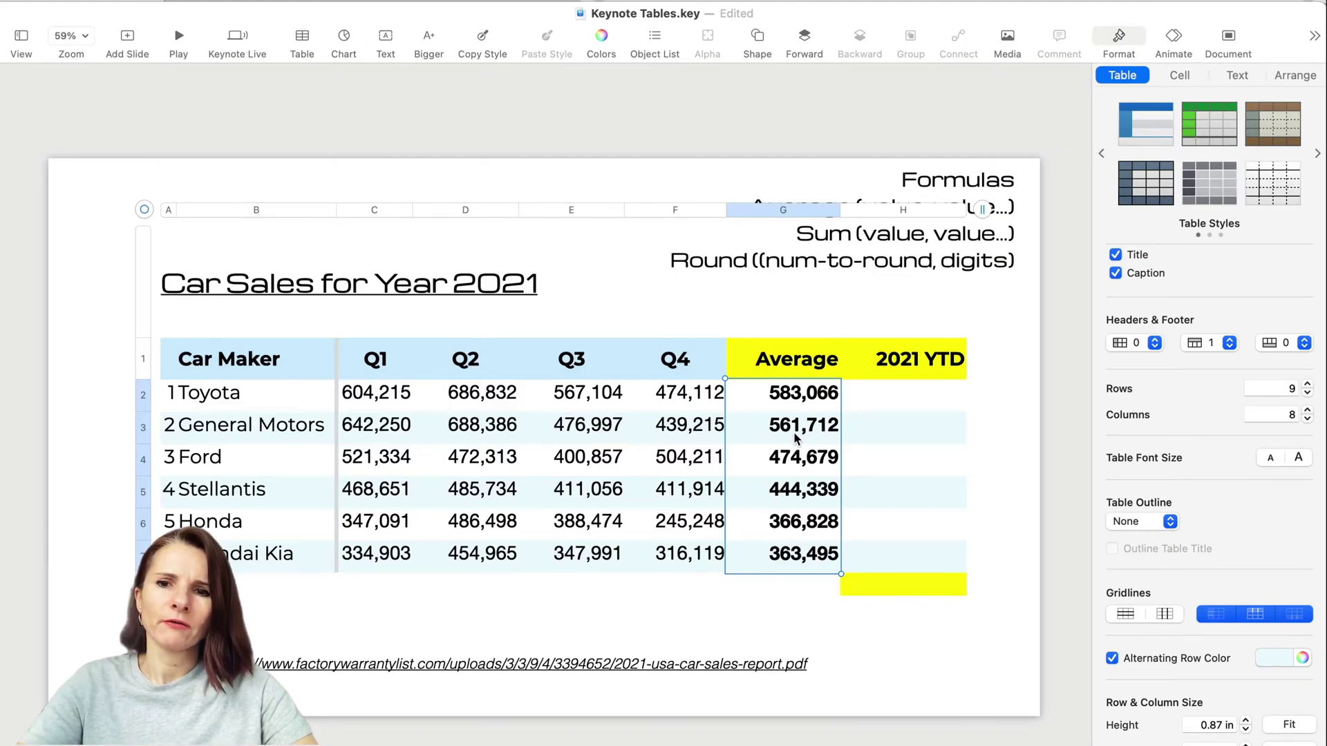
{"action": "left_click", "coordinate": [793, 397]}
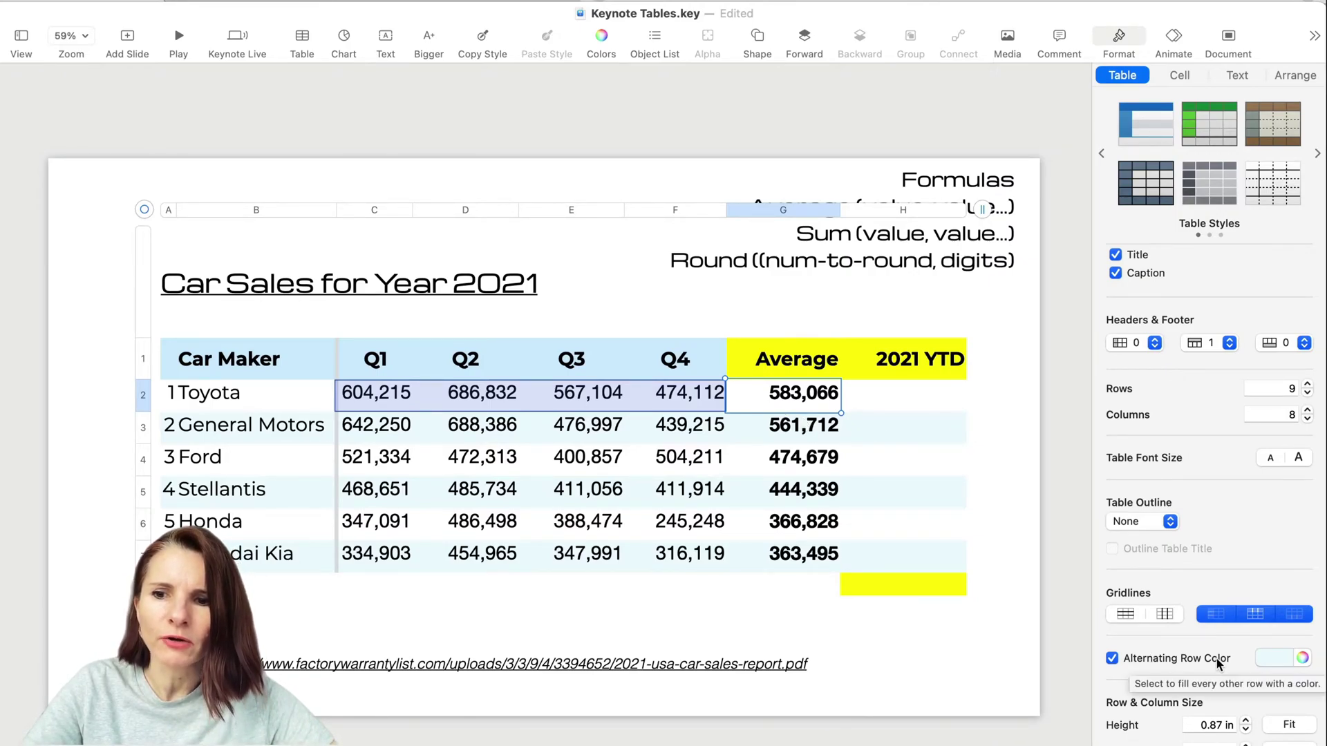
{"action": "left_click", "coordinate": [863, 400]}
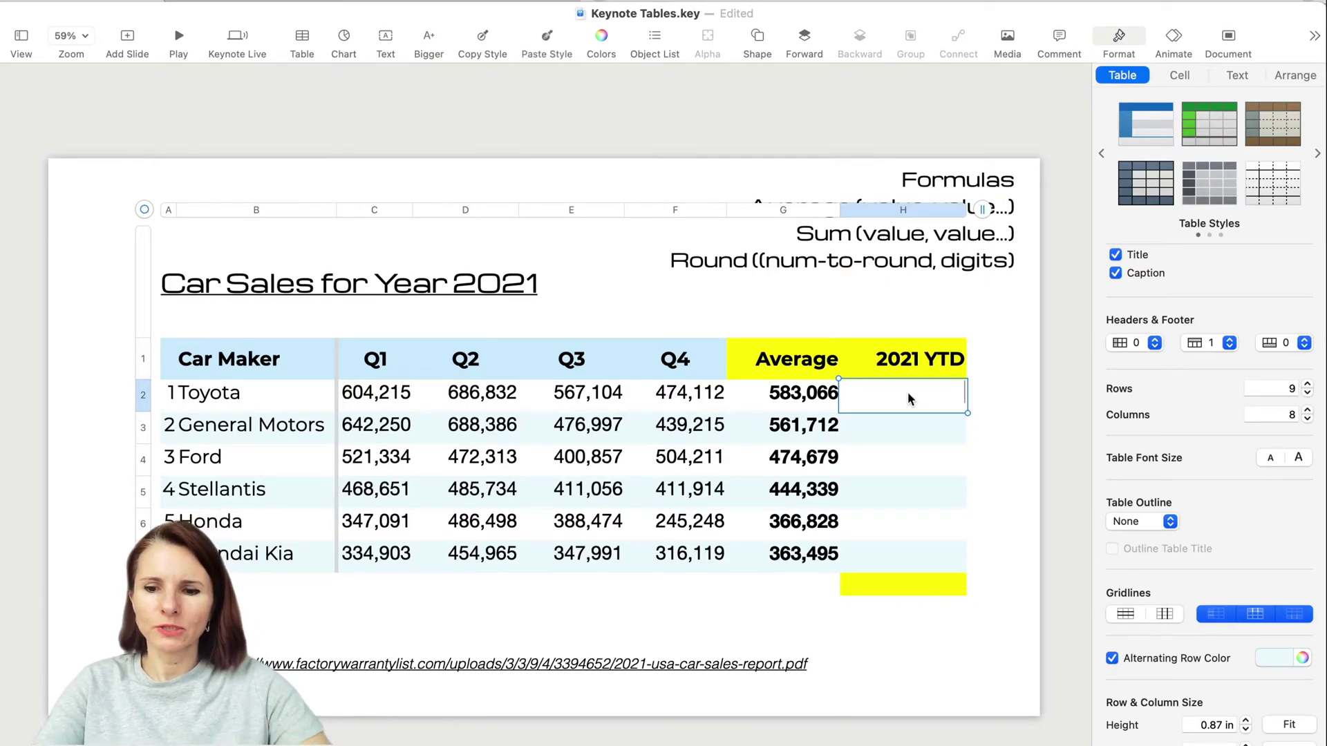
Start a SUM formula in Toyota's 2021 YTD cell H2
{"action": "key", "text": "super+alt+c"}
{"action": "key", "text": "equal"}
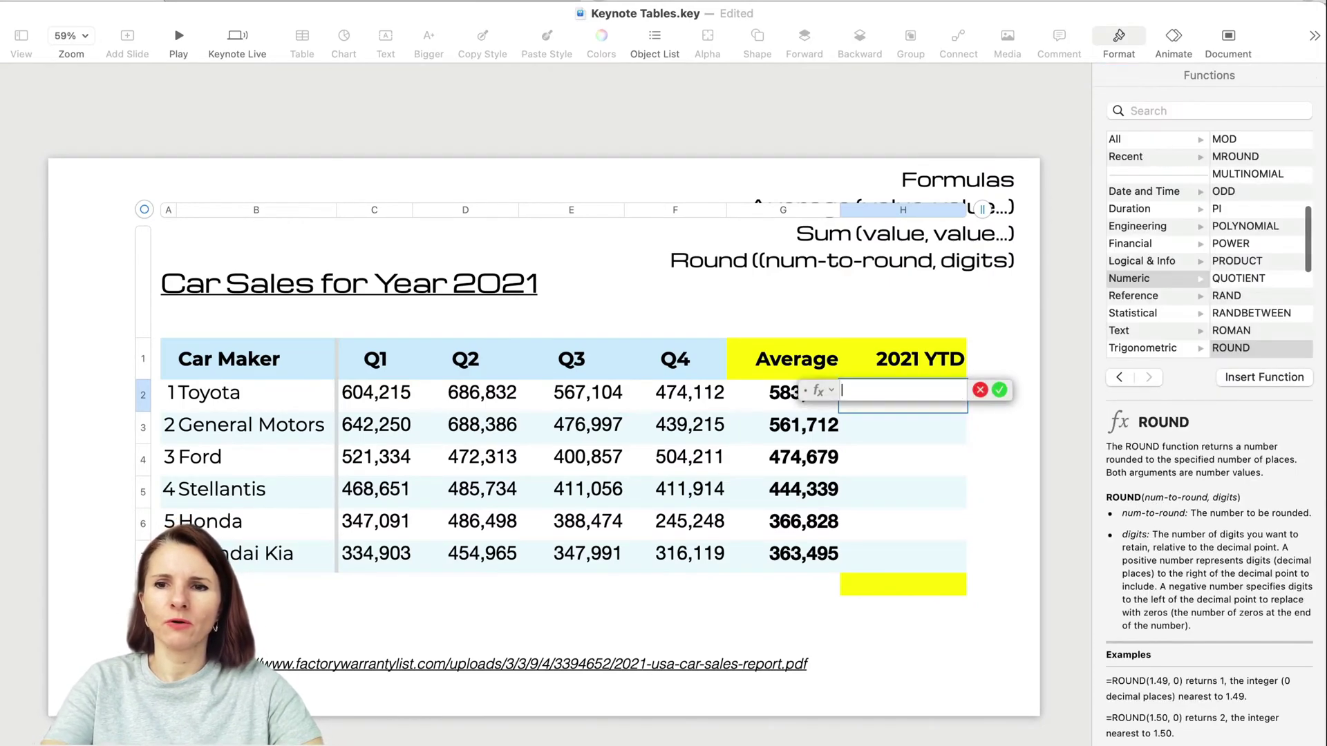
{"action": "type", "text": "sum"}
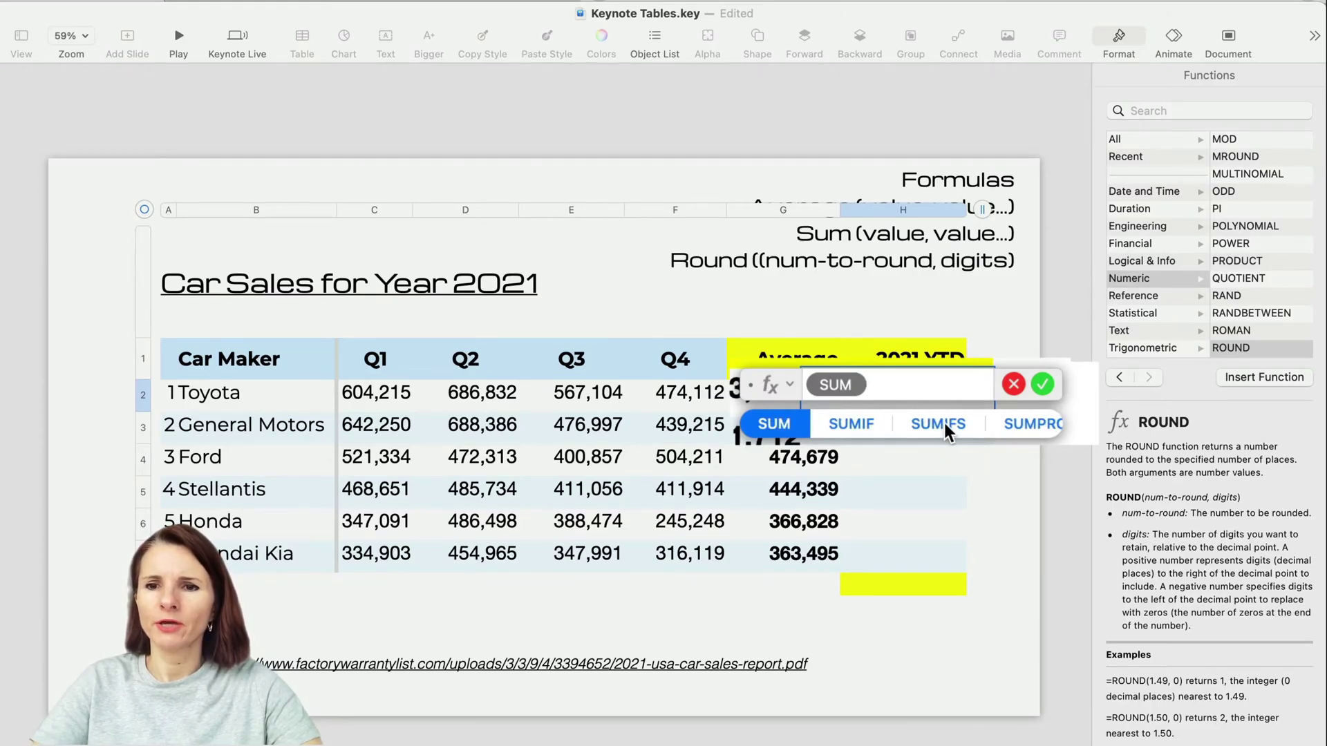
{"action": "scroll", "coordinate": [944, 423], "scroll_direction": "right", "scroll_amount": 5}
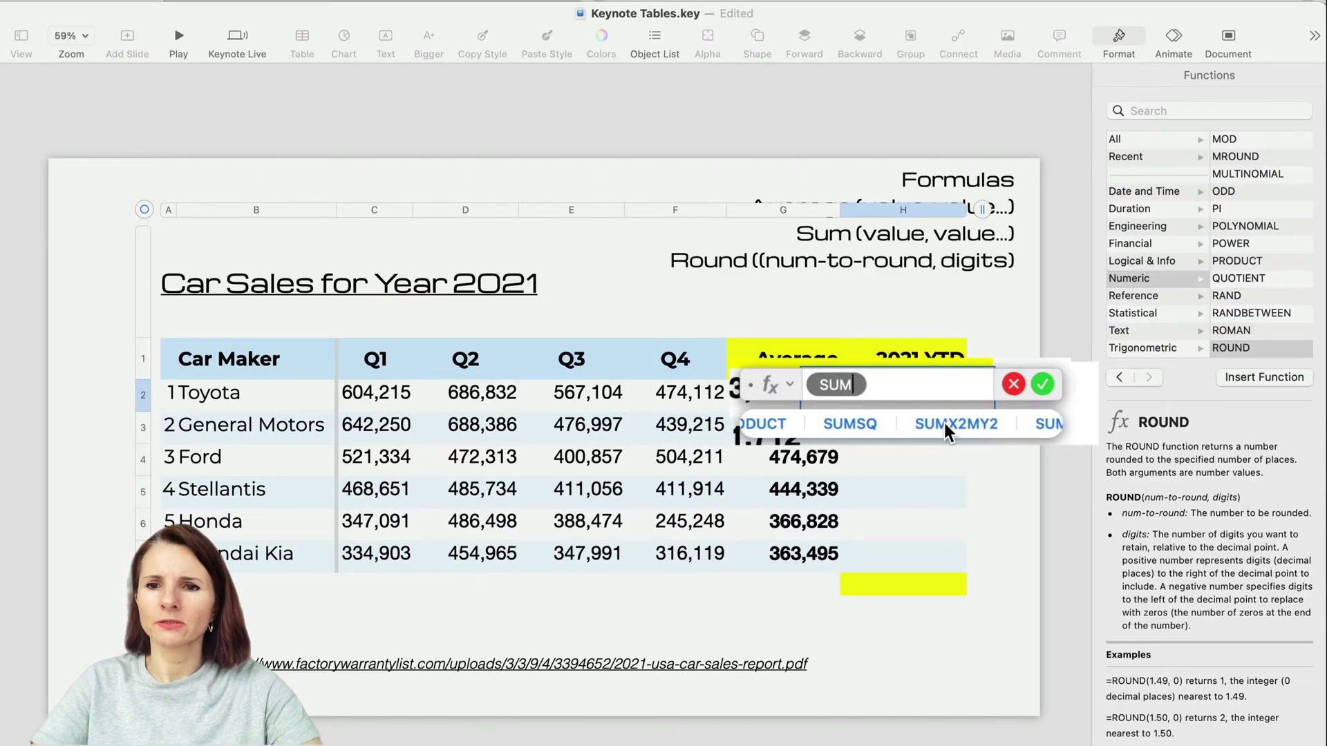
{"action": "scroll", "coordinate": [943, 423], "scroll_direction": "left", "scroll_amount": 4}
{"action": "key", "text": "Return"}
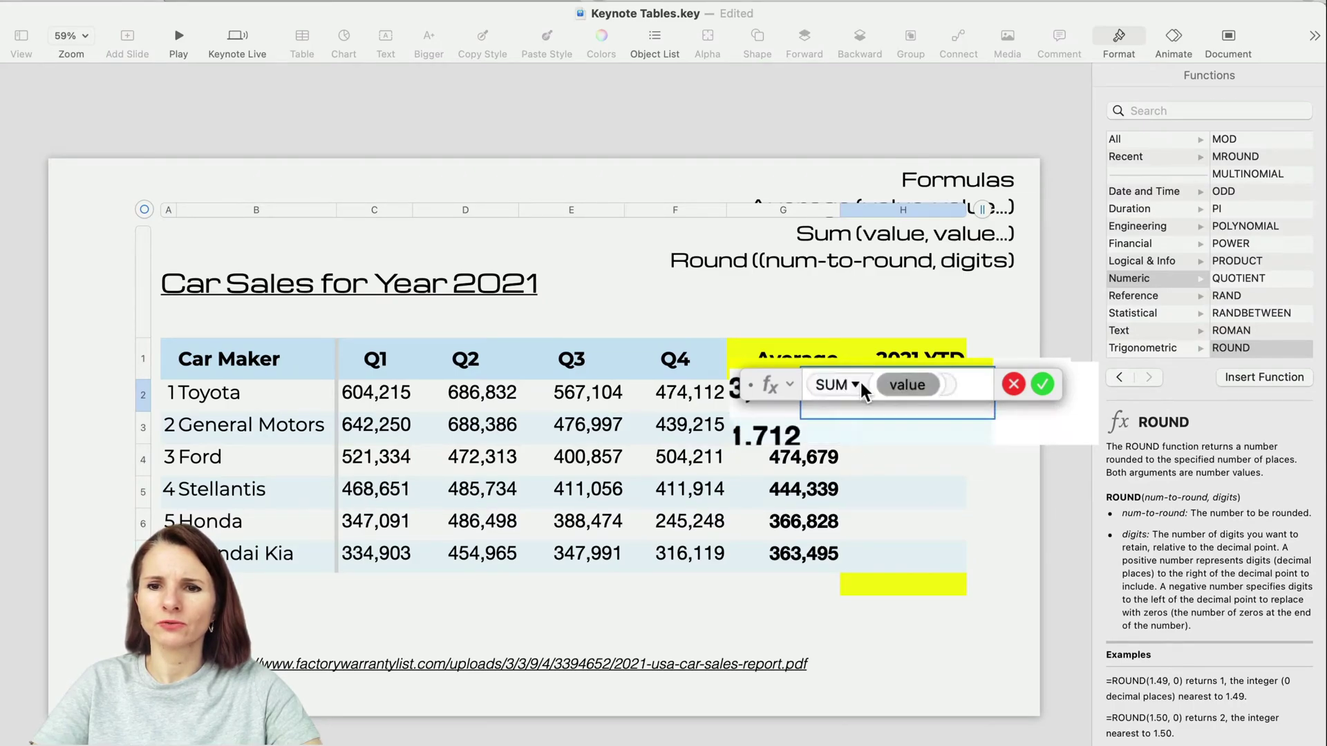
Look up SUM in the function browser, insert it, then discard the unfinished formula
{"action": "left_click", "coordinate": [855, 385]}
{"action": "left_click", "coordinate": [836, 377]}
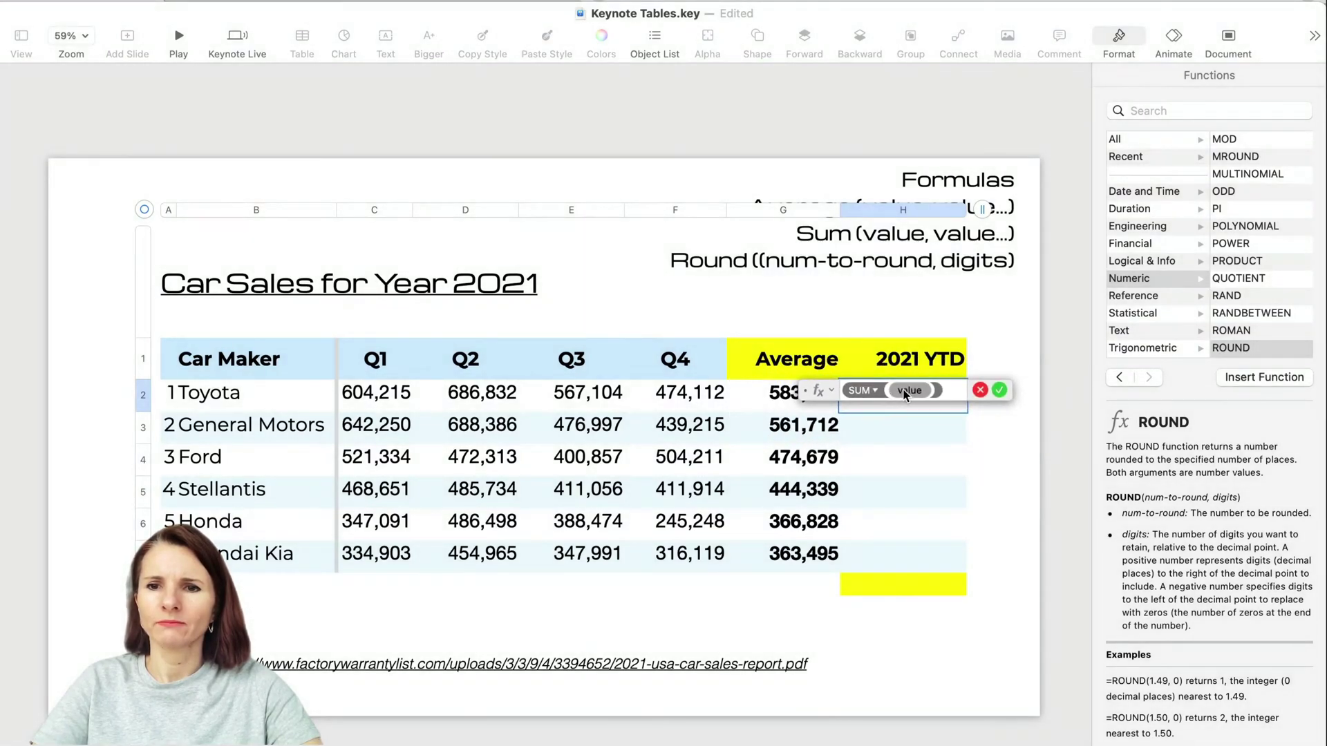
{"action": "left_click", "coordinate": [875, 391]}
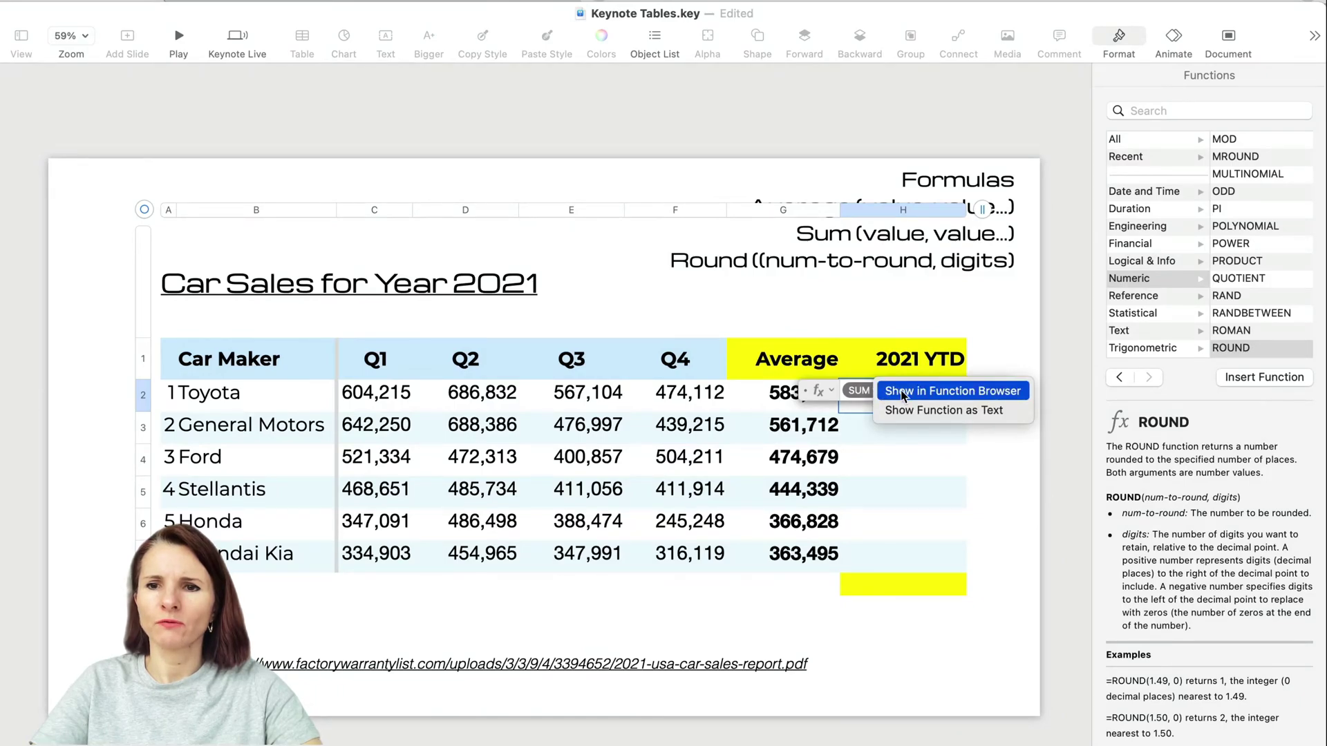
{"action": "left_click", "coordinate": [901, 391]}
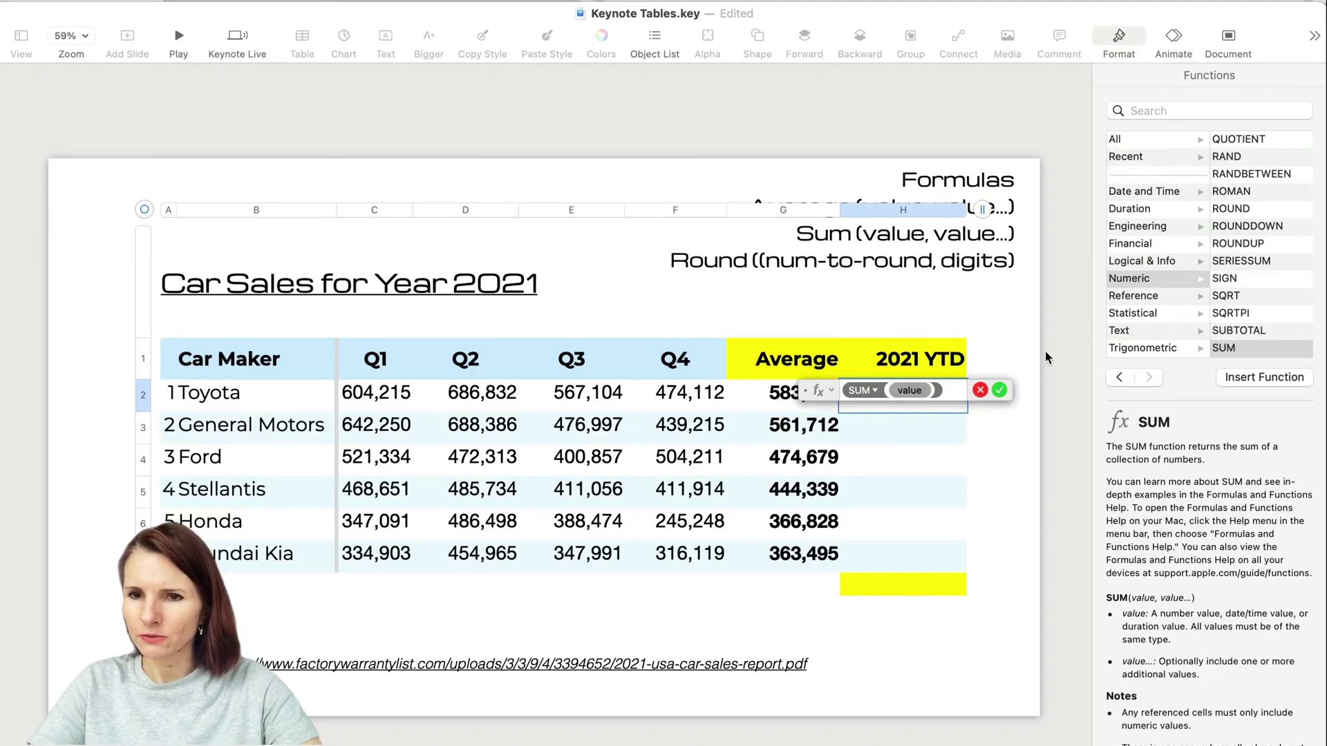
{"action": "left_click", "coordinate": [1227, 108]}
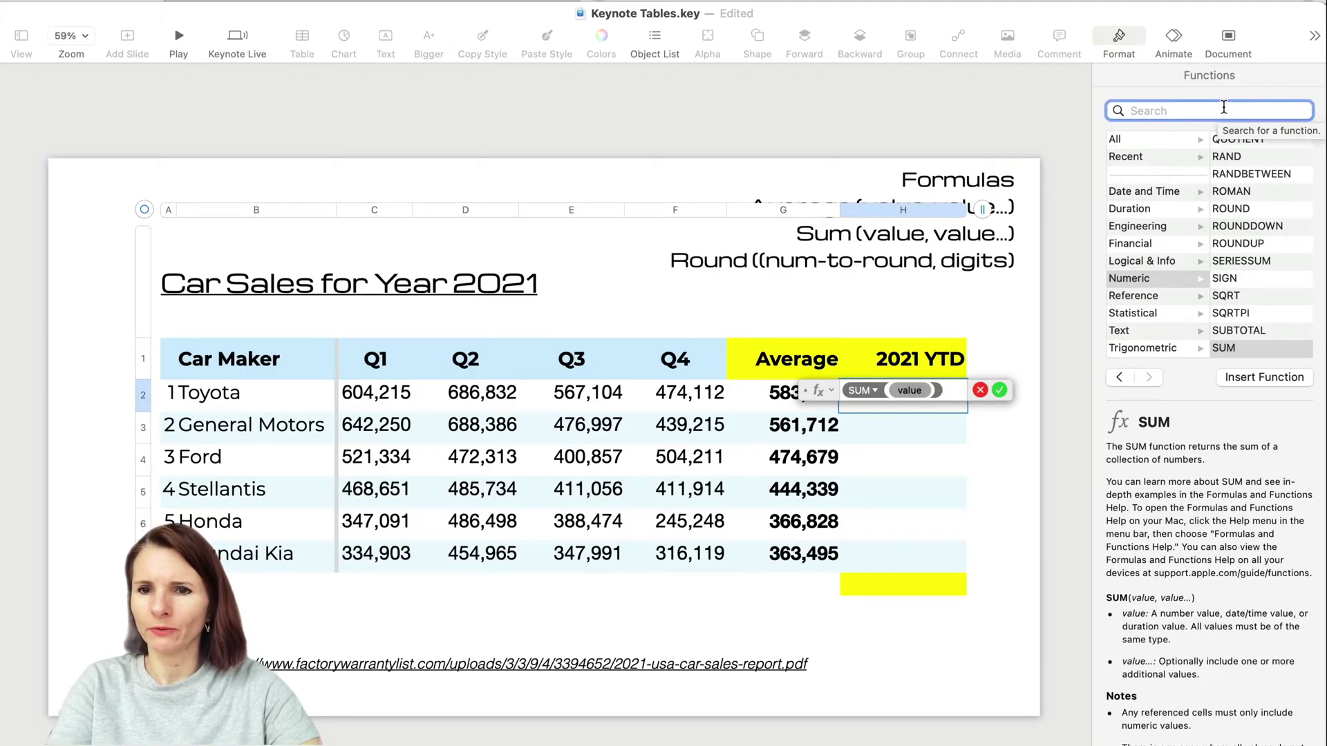
{"action": "type", "text": "sum"}
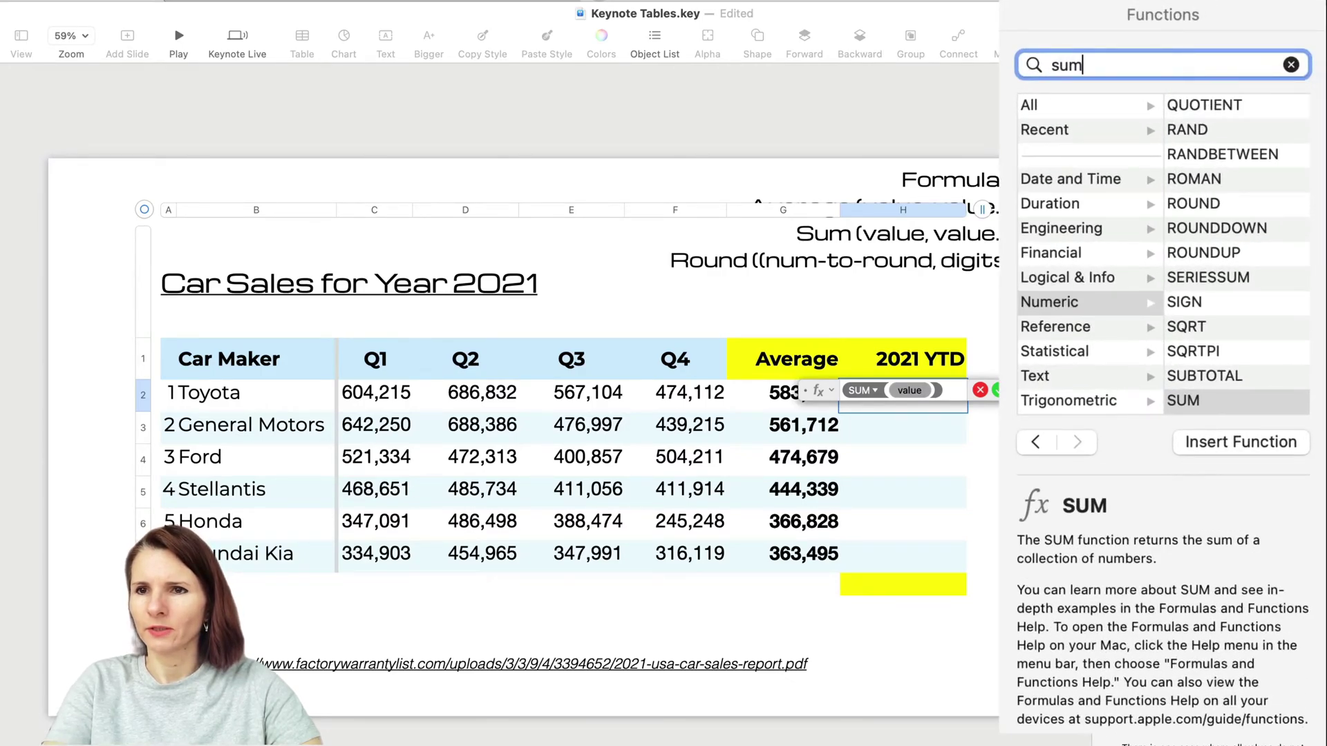
{"action": "key", "text": "super+a"}
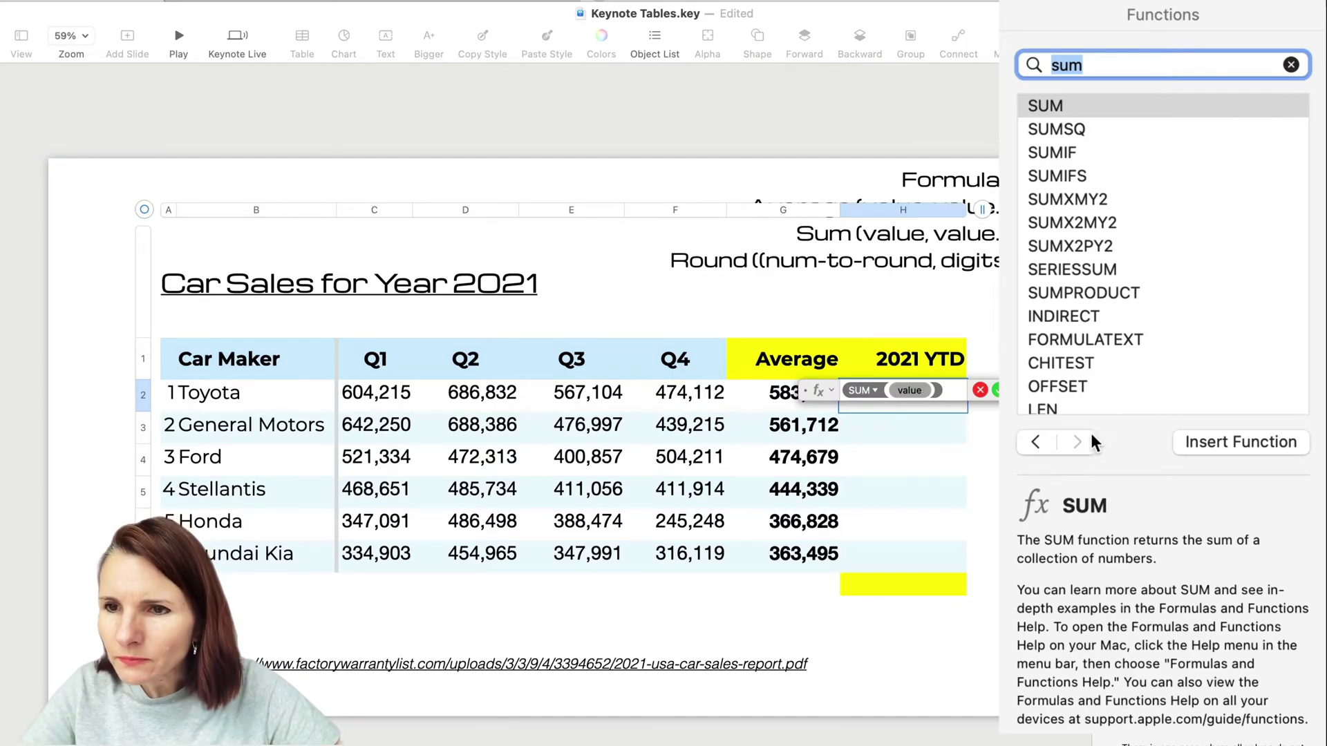
{"action": "left_click", "coordinate": [1225, 446]}
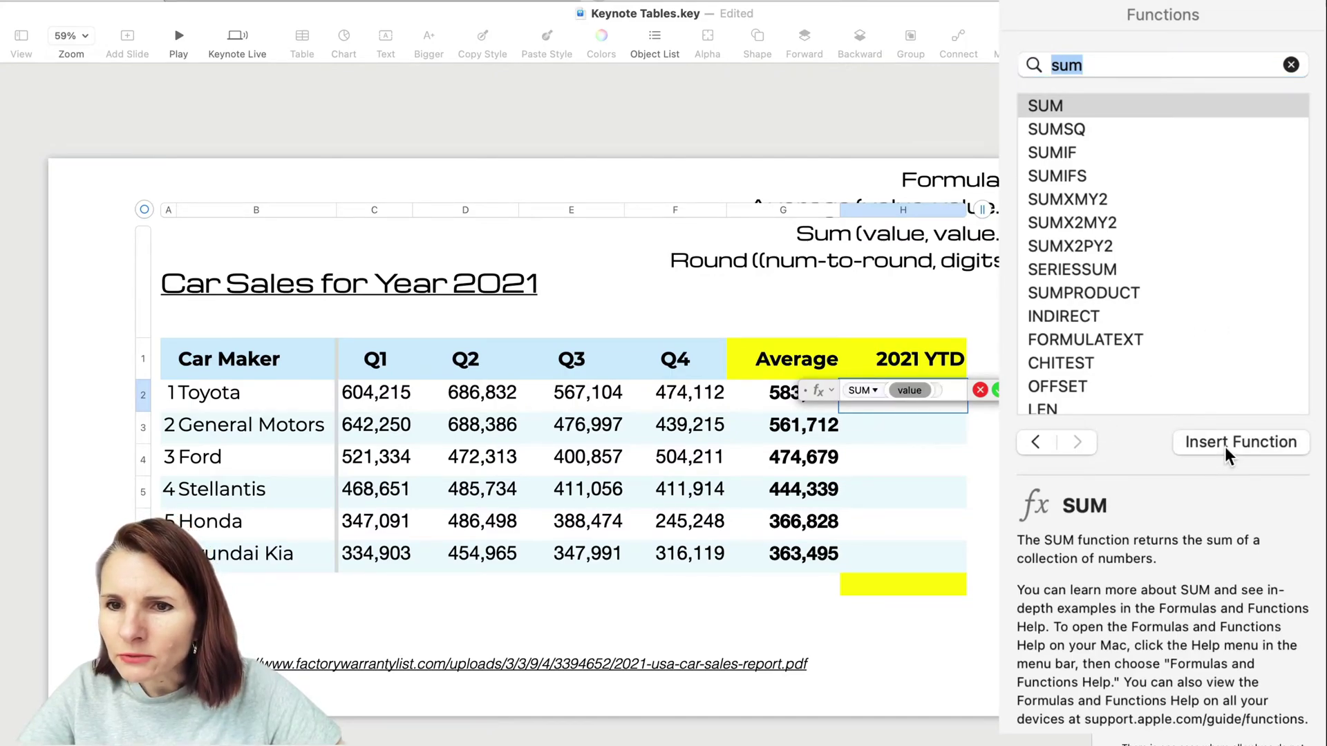
{"action": "left_click", "coordinate": [979, 390]}
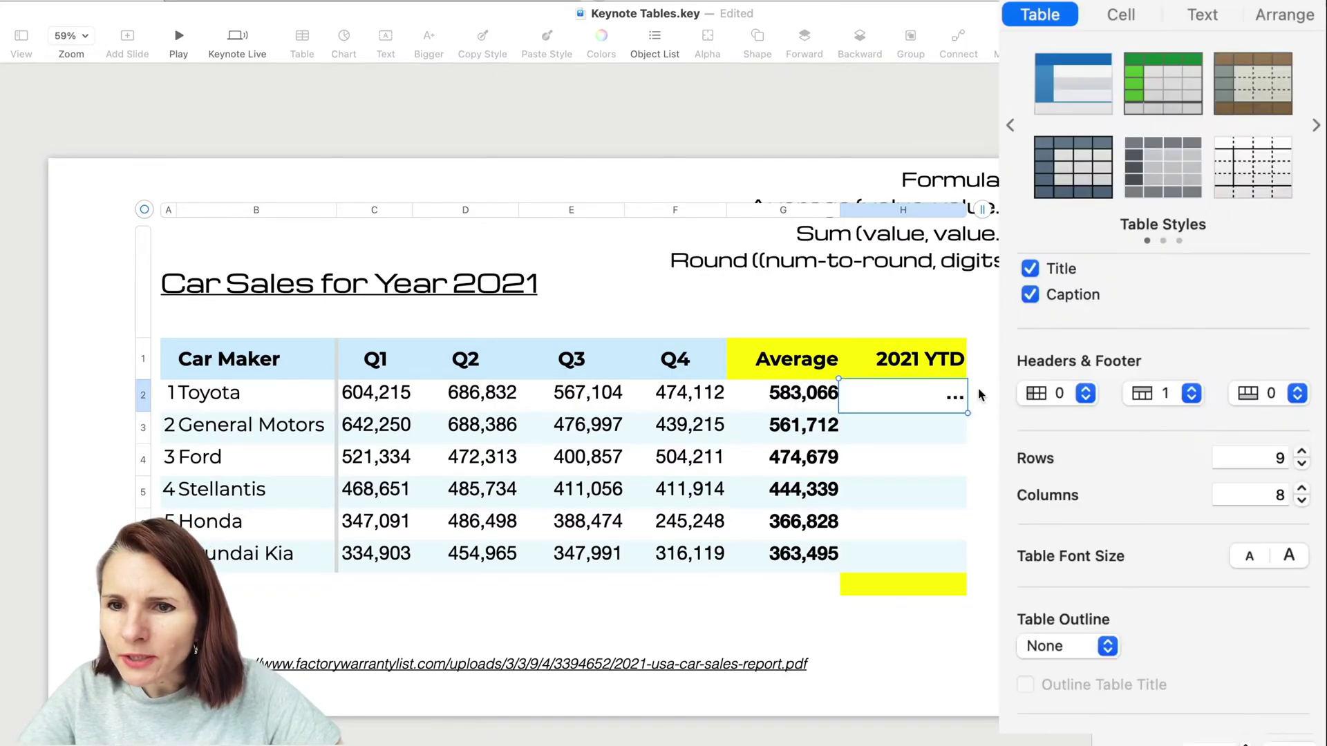
Enter =SUM(C2:F2) in H2 as plain-text formula and fill it down to H7
{"action": "left_click", "coordinate": [903, 418]}
{"action": "left_click", "coordinate": [906, 399]}
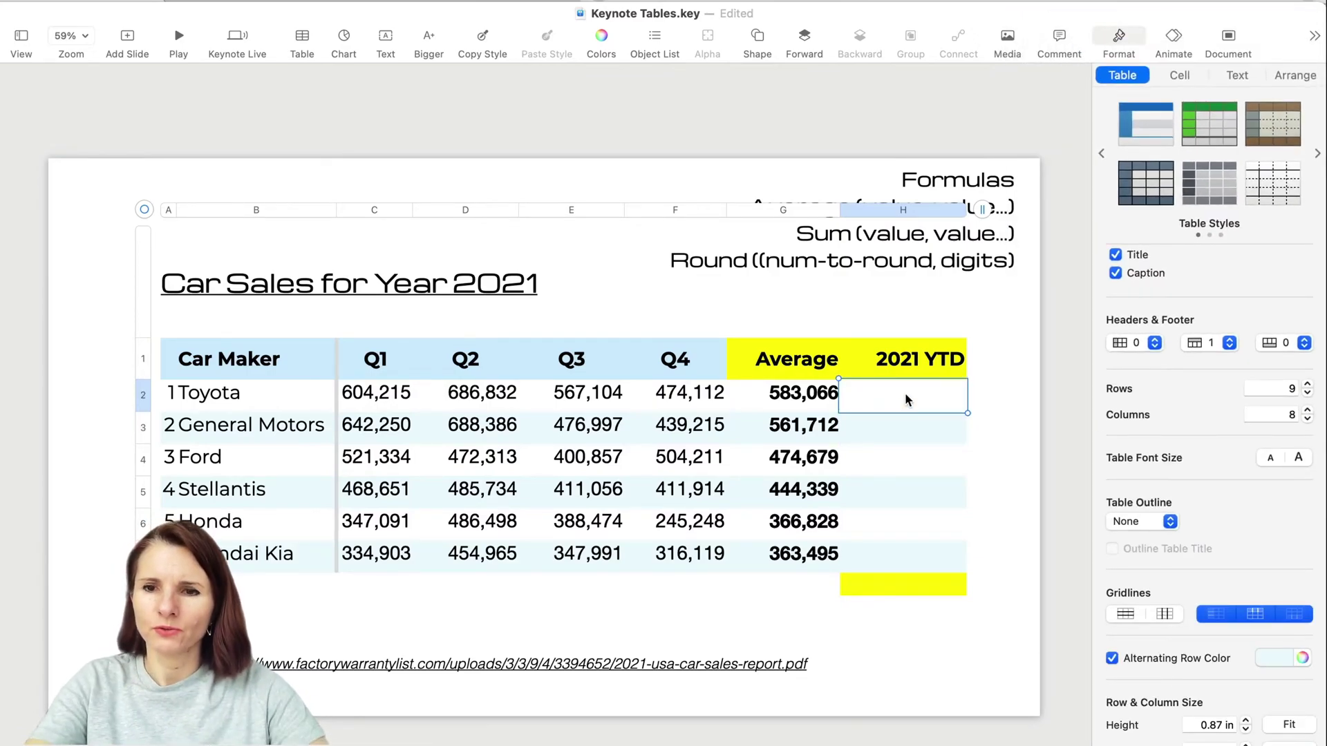
{"action": "key", "text": "equal"}
{"action": "type", "text": "sum"}
{"action": "key", "text": "Return"}
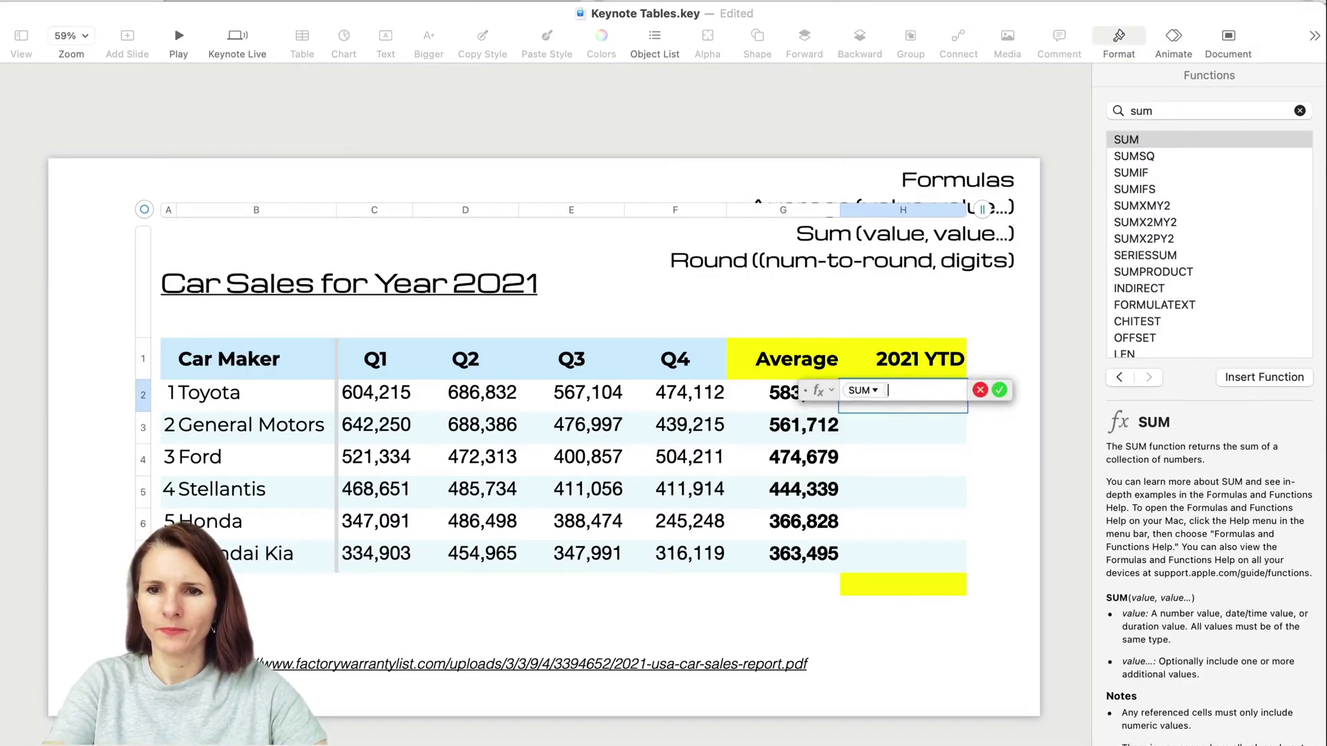
{"action": "left_click", "coordinate": [831, 391]}
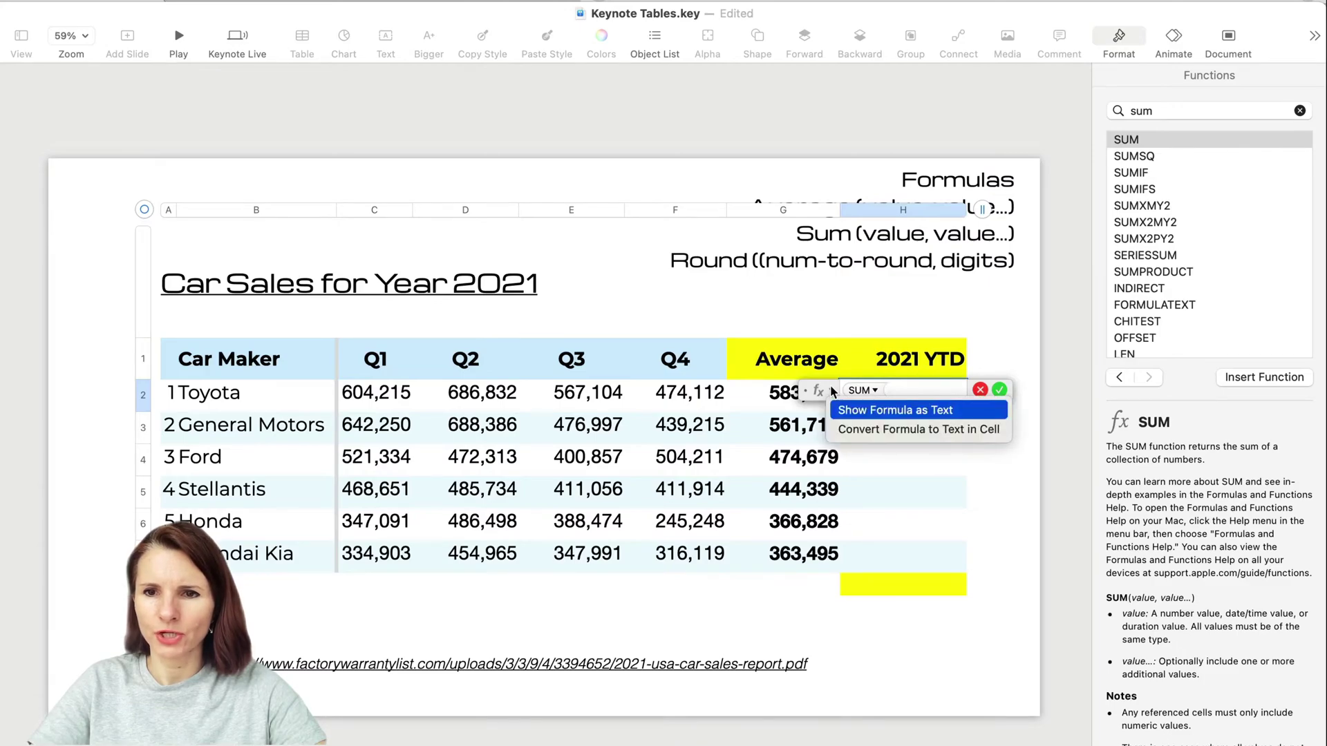
{"action": "left_click", "coordinate": [841, 413]}
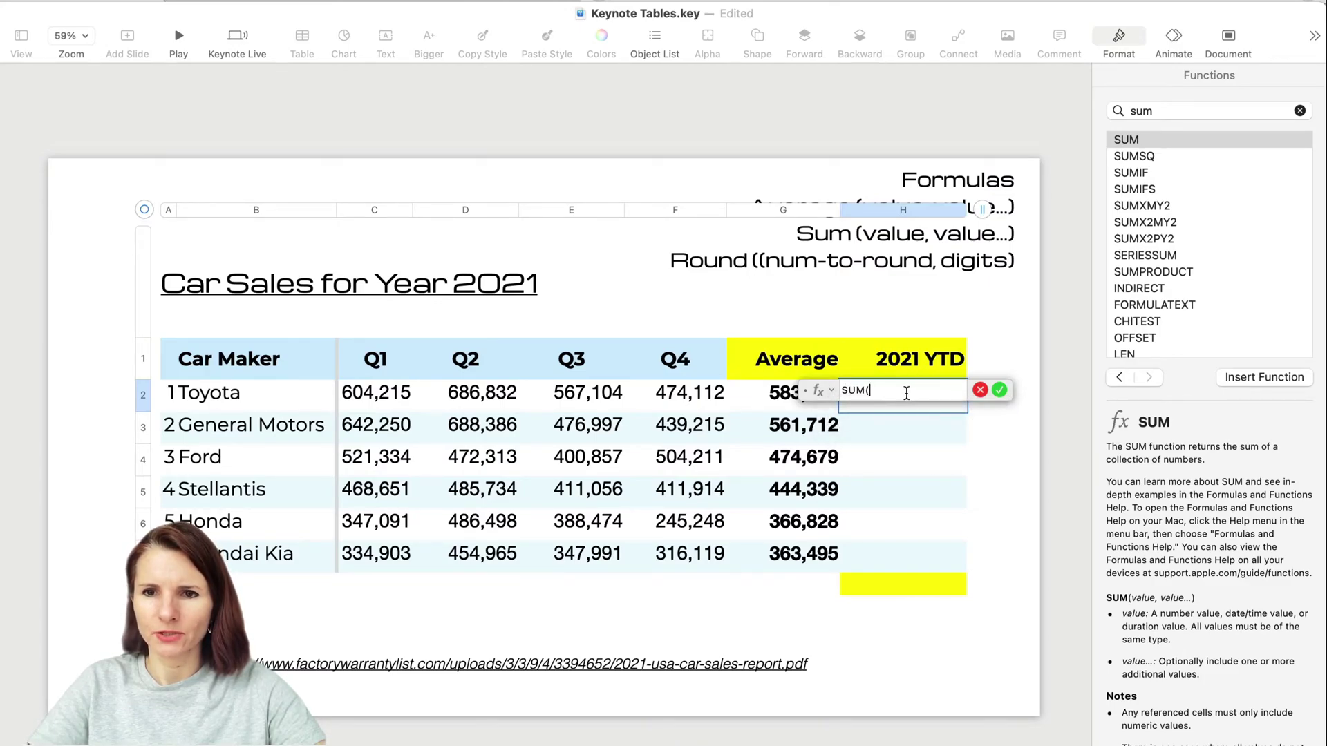
{"action": "left_click_drag", "start_coordinate": [375, 394], "coordinate": [673, 397]}
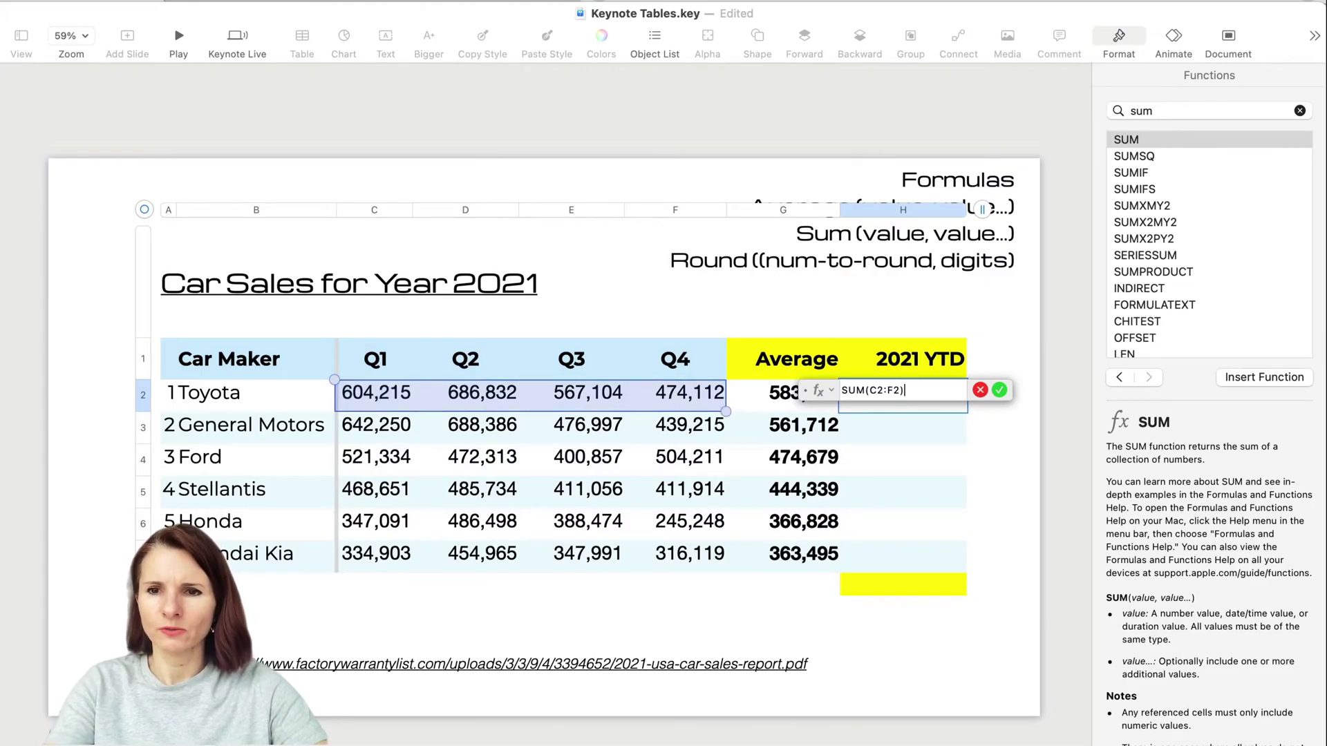
{"action": "key", "text": "Return"}
{"action": "left_click", "coordinate": [895, 401]}
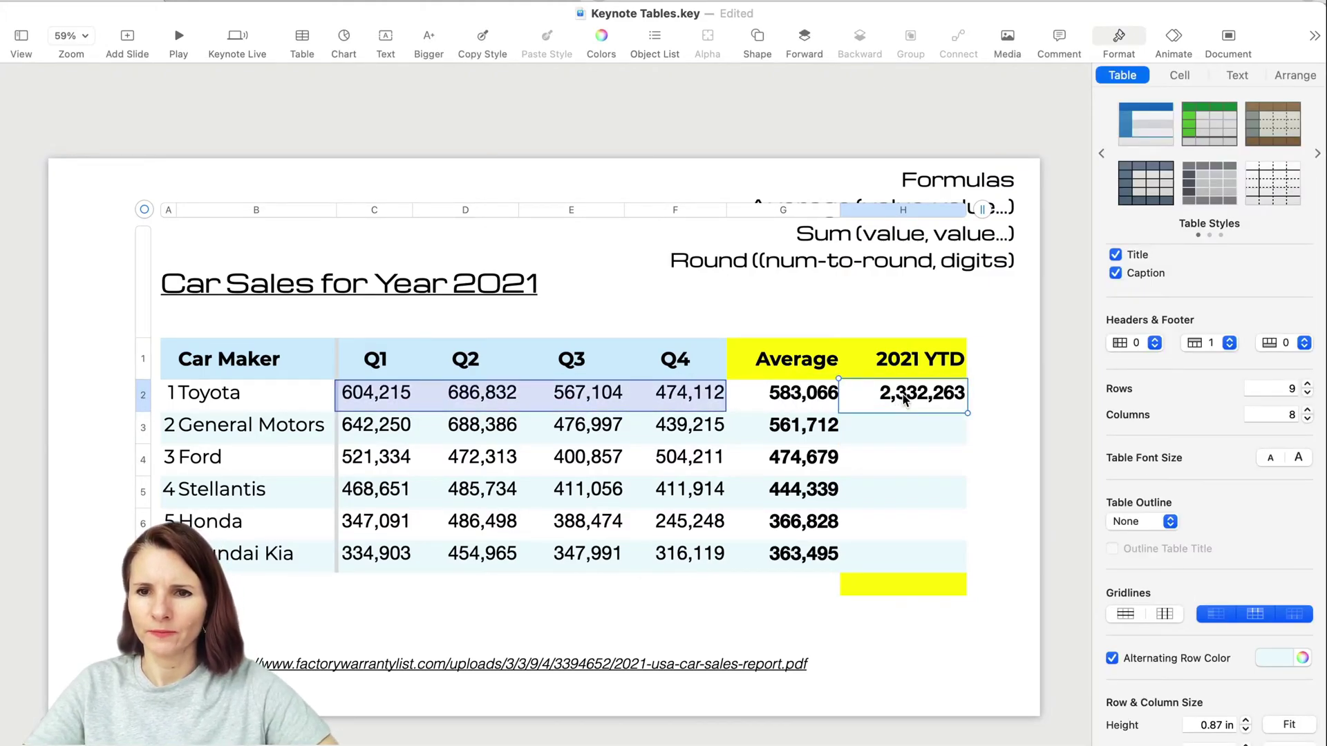
{"action": "left_click_drag", "start_coordinate": [902, 413], "coordinate": [903, 572]}
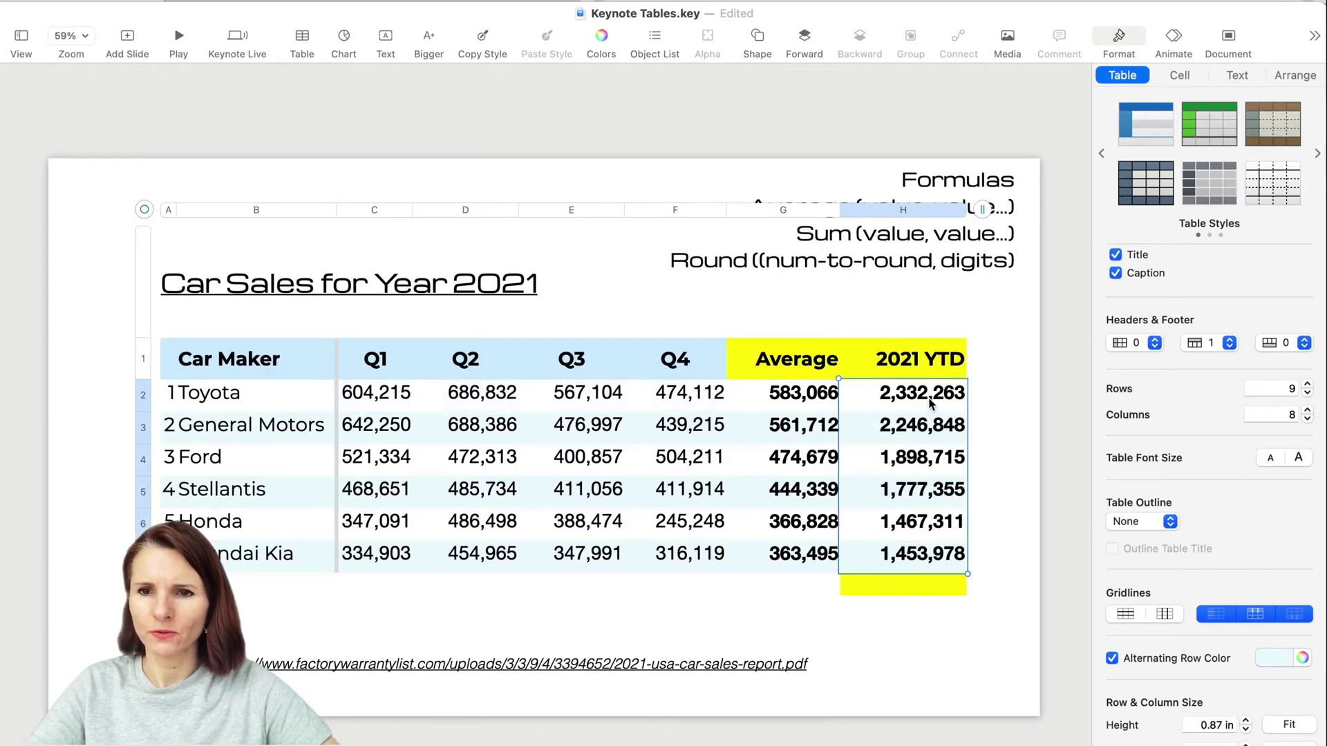
Enter =SUM(H2:H7) in the yellow cell H8, giving a grand total of 11,176,470
{"action": "left_click", "coordinate": [933, 589]}
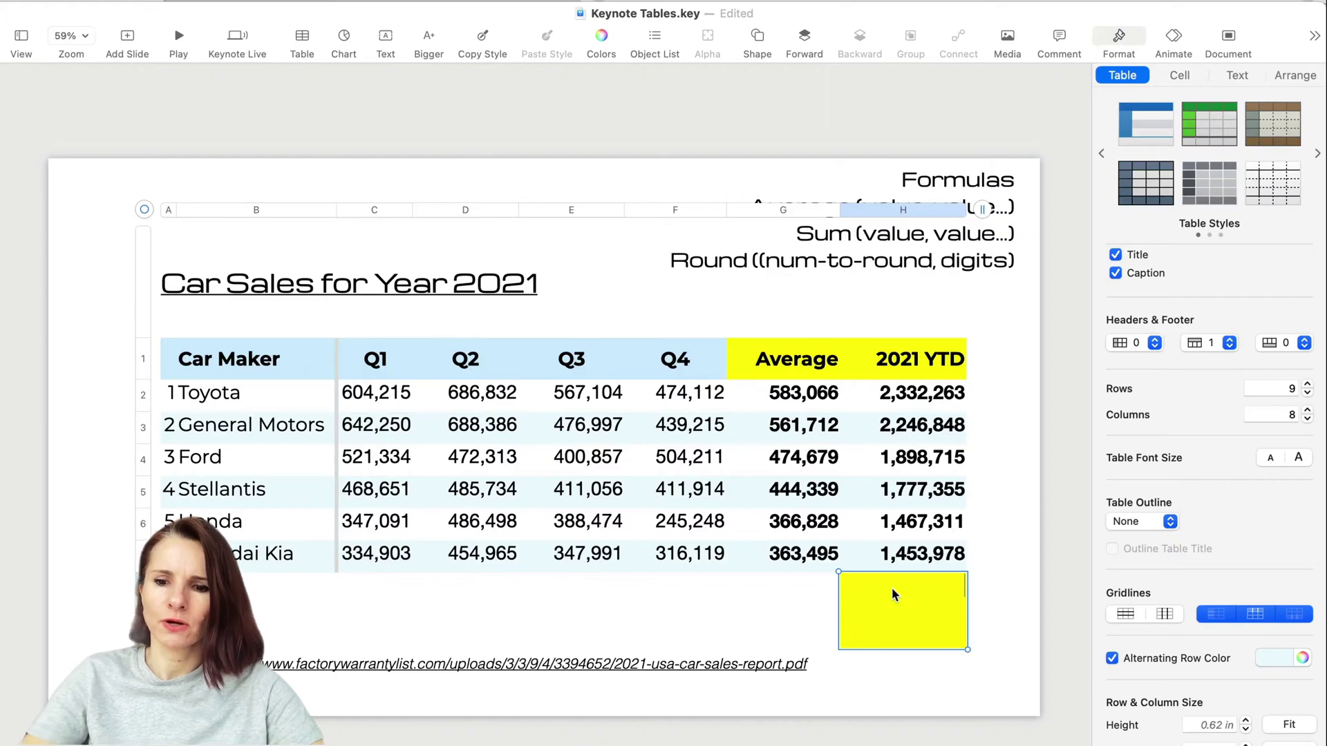
{"action": "key", "text": "equal"}
{"action": "type", "text": "SUM"}
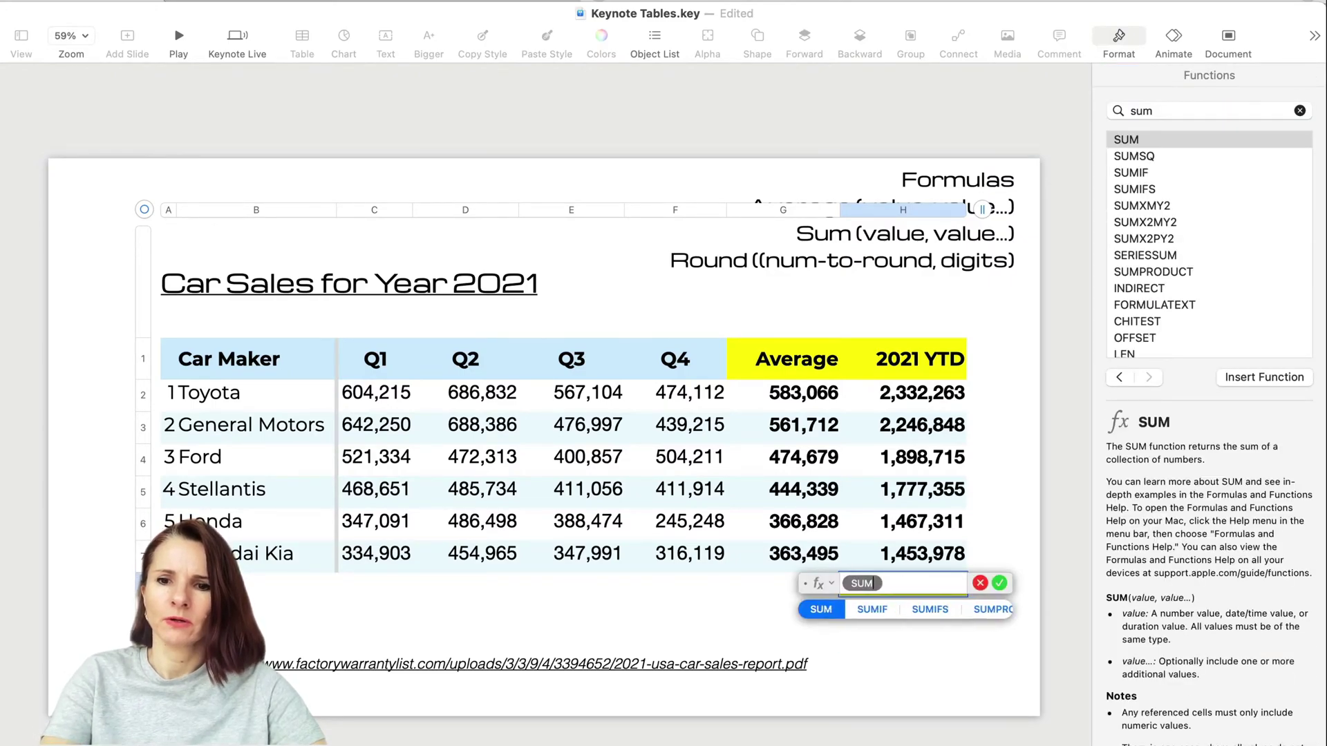
{"action": "key", "text": "Return"}
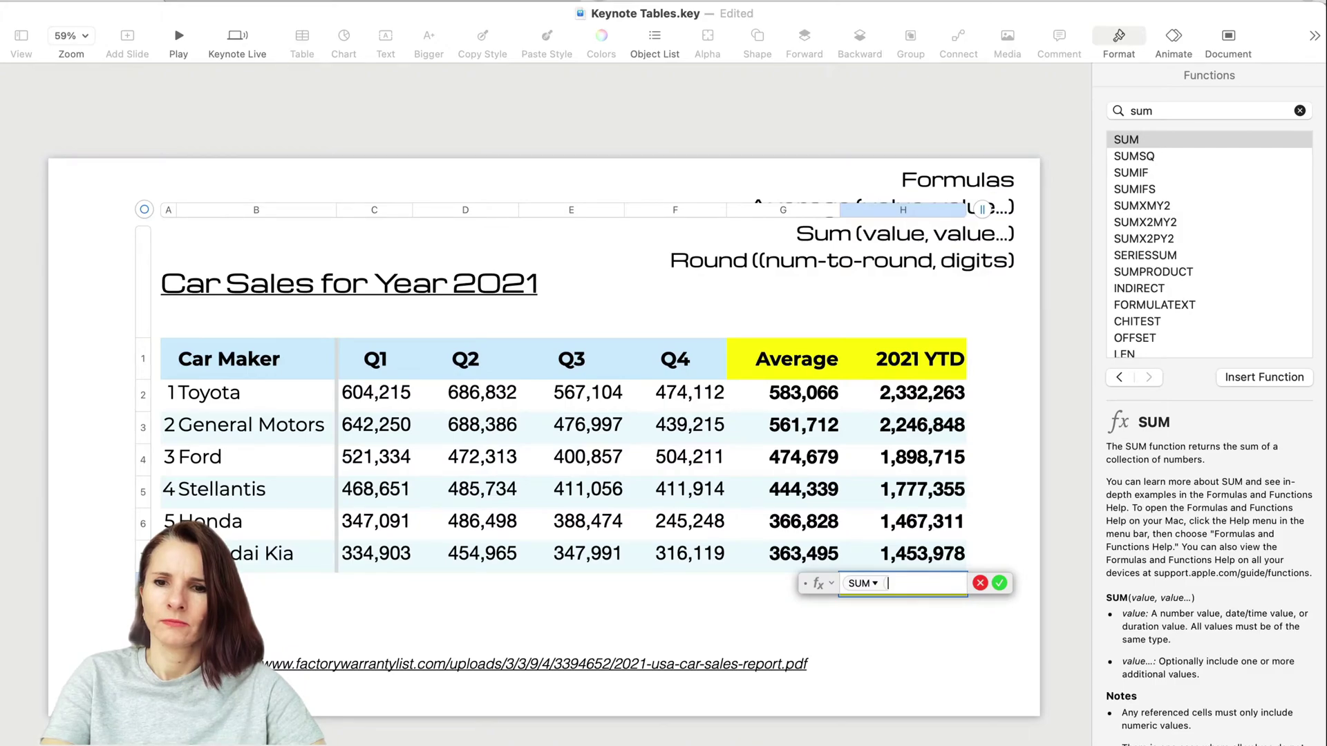
{"action": "left_click_drag", "start_coordinate": [911, 559], "coordinate": [915, 407]}
{"action": "key", "text": "Return"}
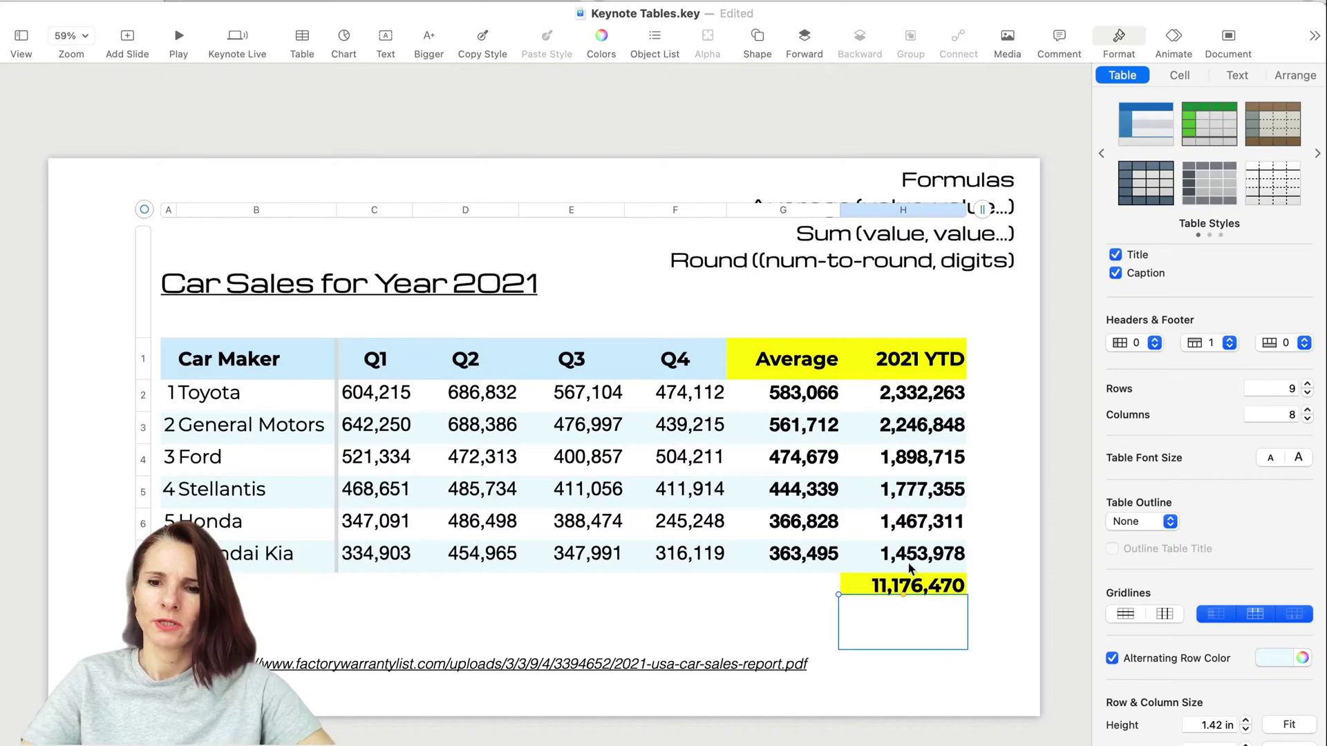
{"action": "left_click", "coordinate": [981, 573]}
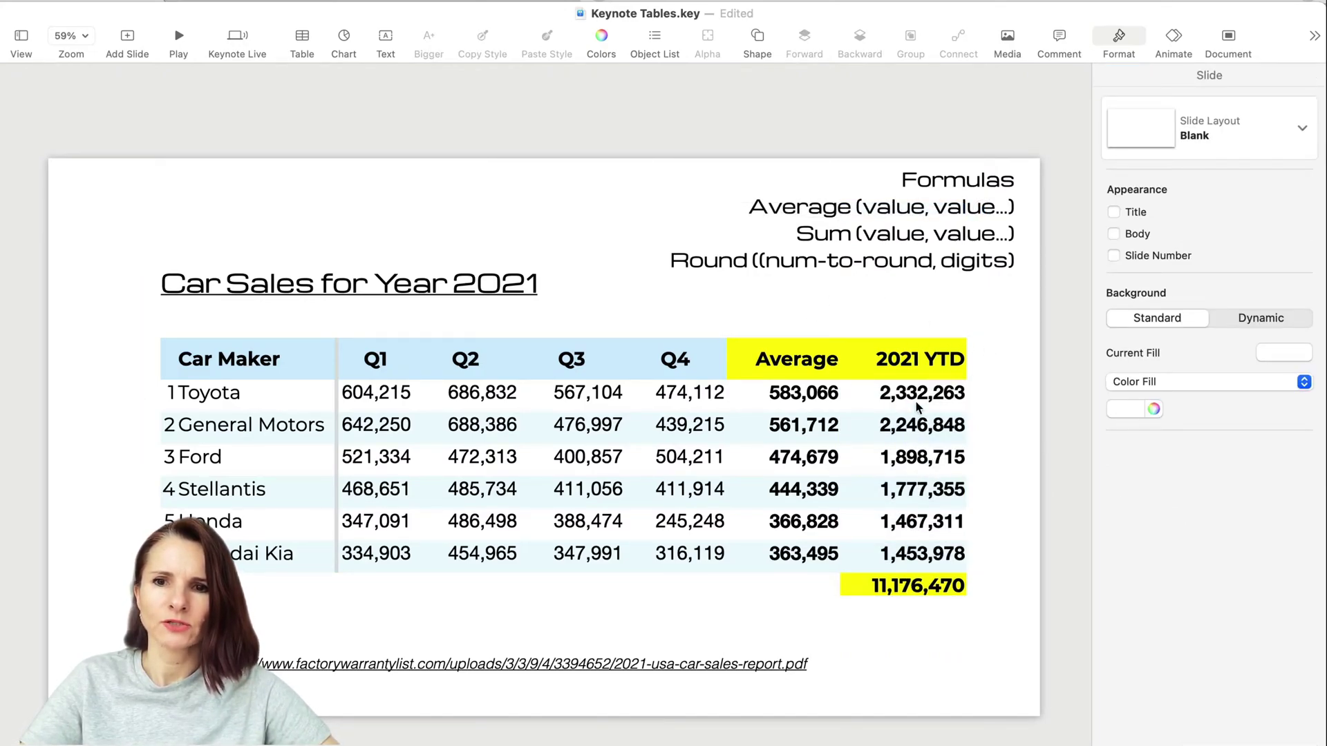
Wrap the grand total formula as ROUND(SUM(H2:H7),-3) using the plain-text formula view
{"action": "left_click", "coordinate": [894, 594]}
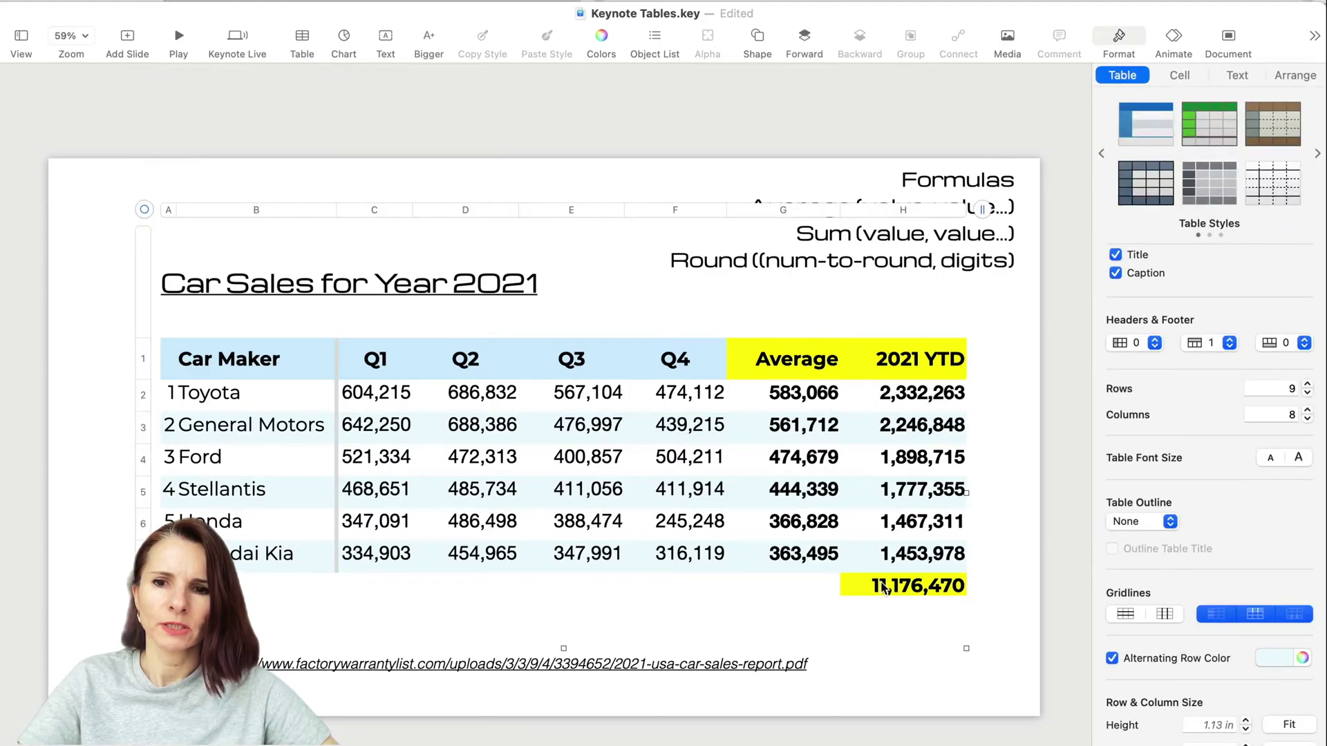
{"action": "left_click", "coordinate": [873, 587]}
{"action": "double_click", "coordinate": [864, 588]}
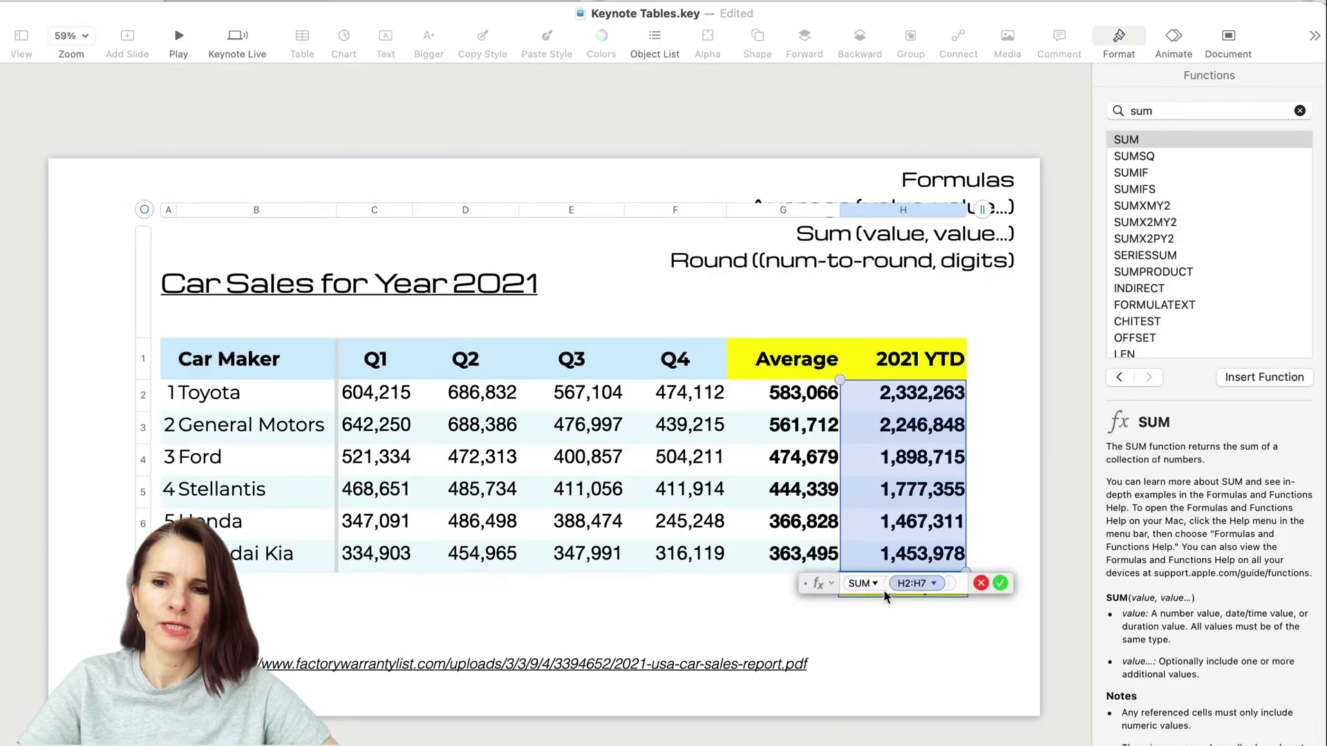
{"action": "left_click", "coordinate": [832, 584]}
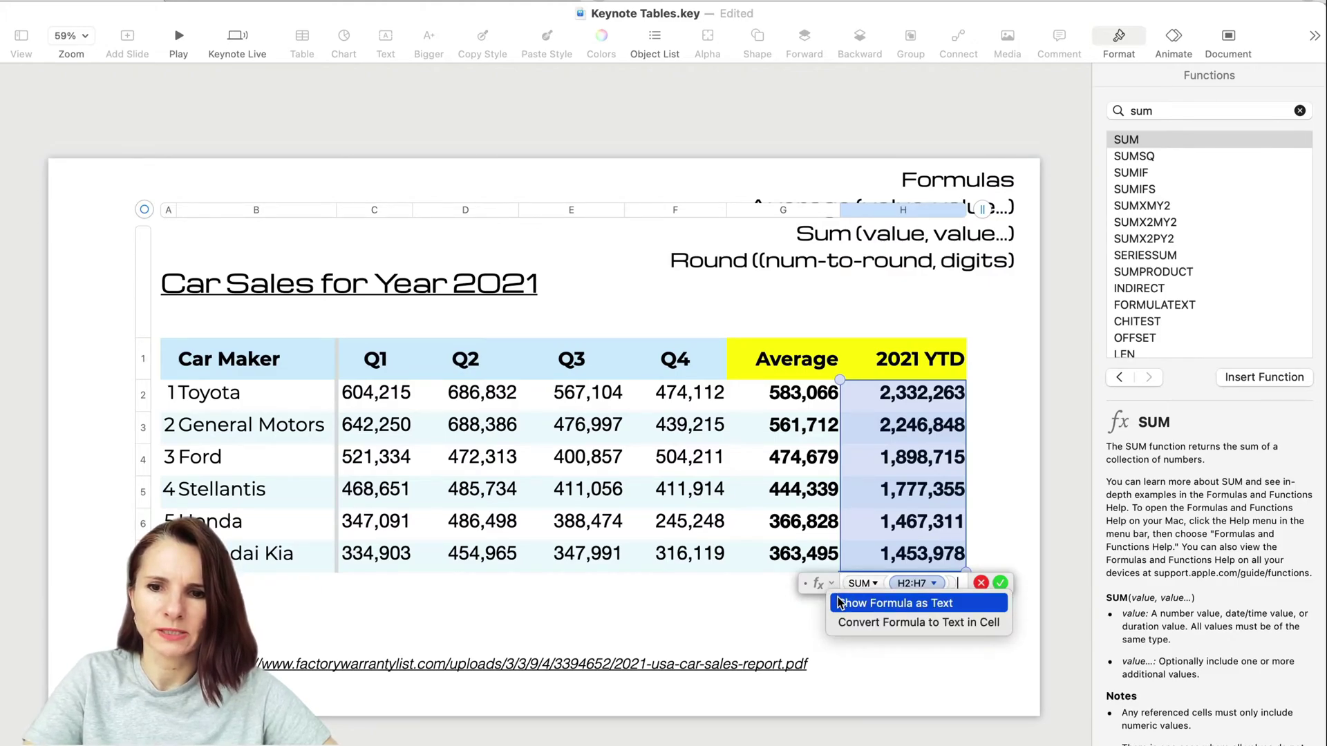
{"action": "left_click", "coordinate": [840, 603]}
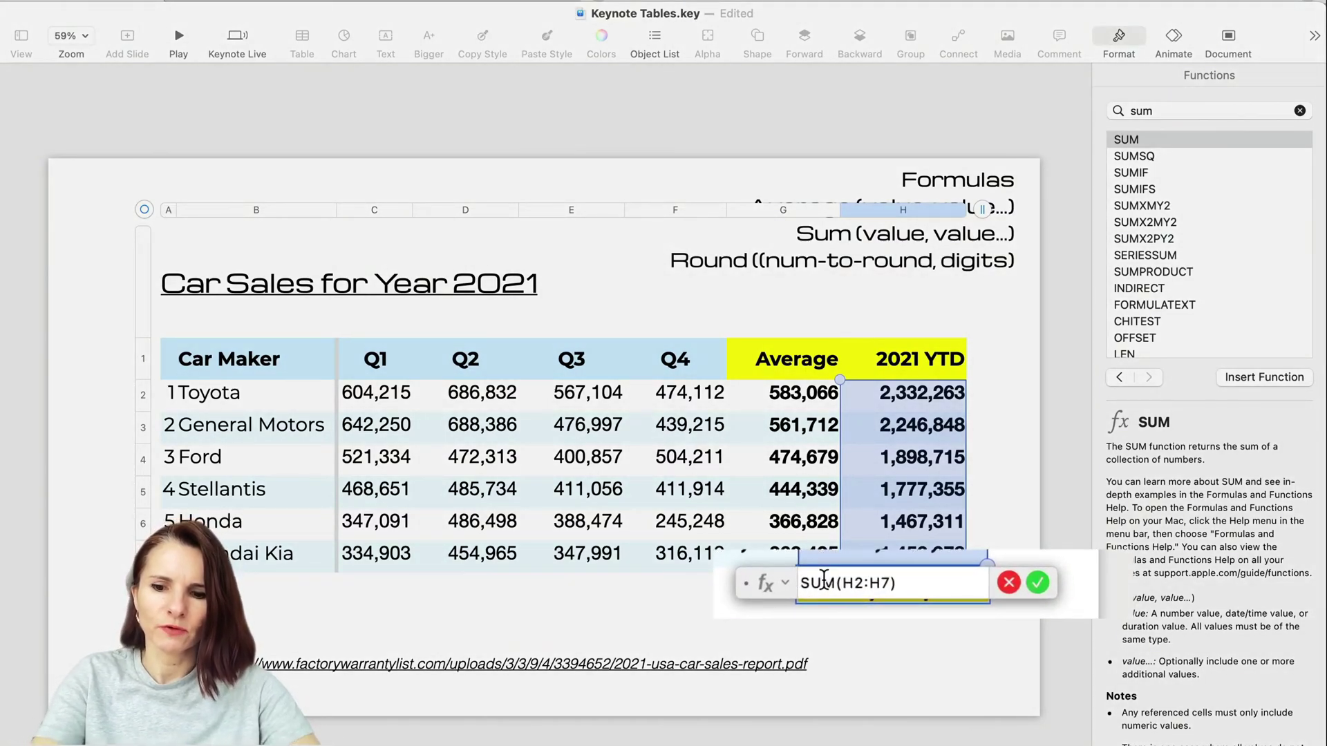
{"action": "left_click", "coordinate": [801, 583]}
{"action": "type", "text": "round("}
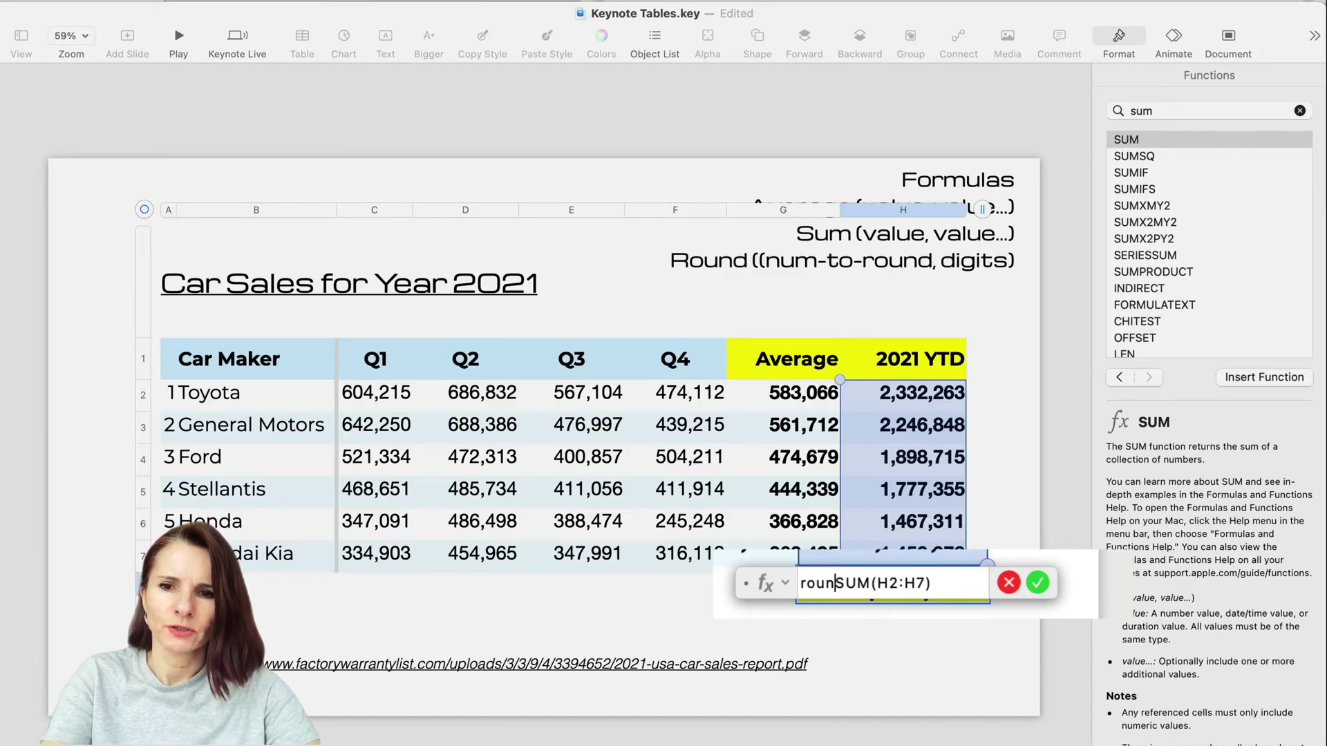
{"action": "left_click", "coordinate": [963, 591]}
{"action": "type", "text": ","}
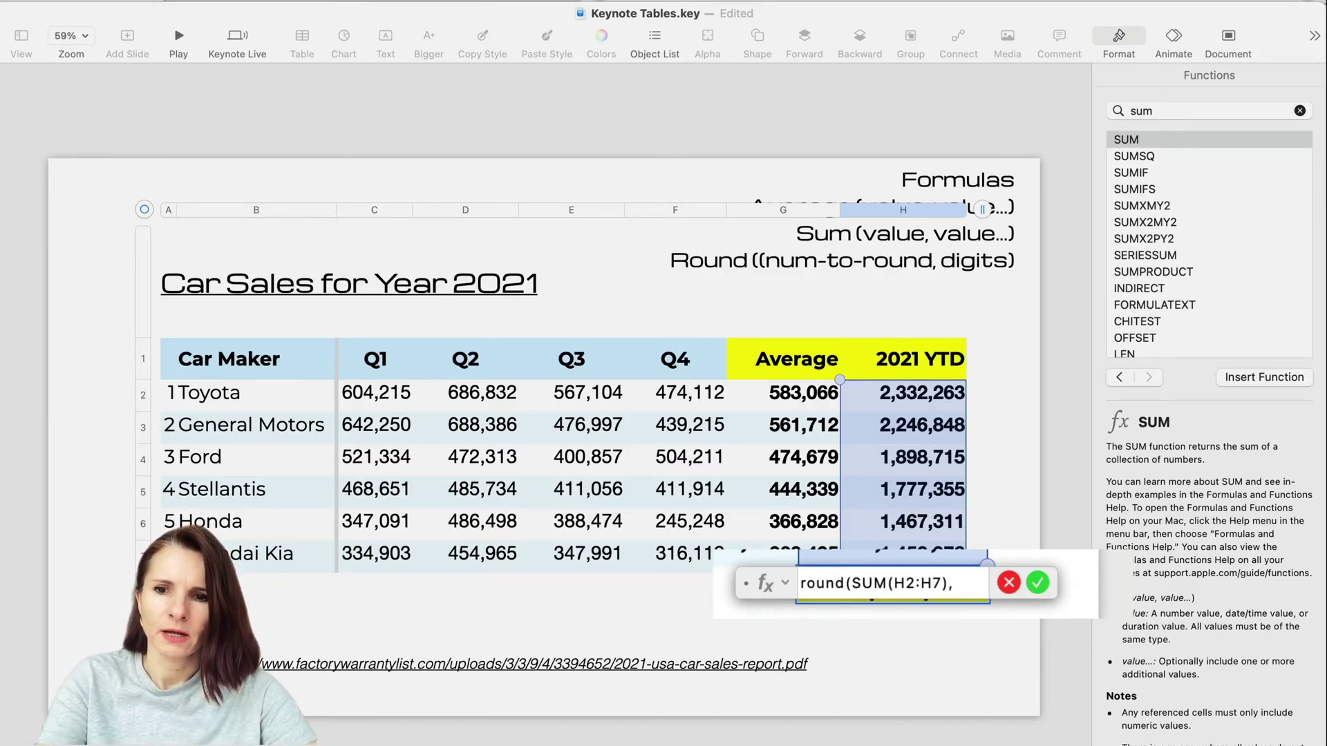
{"action": "type", "text": "-3)"}
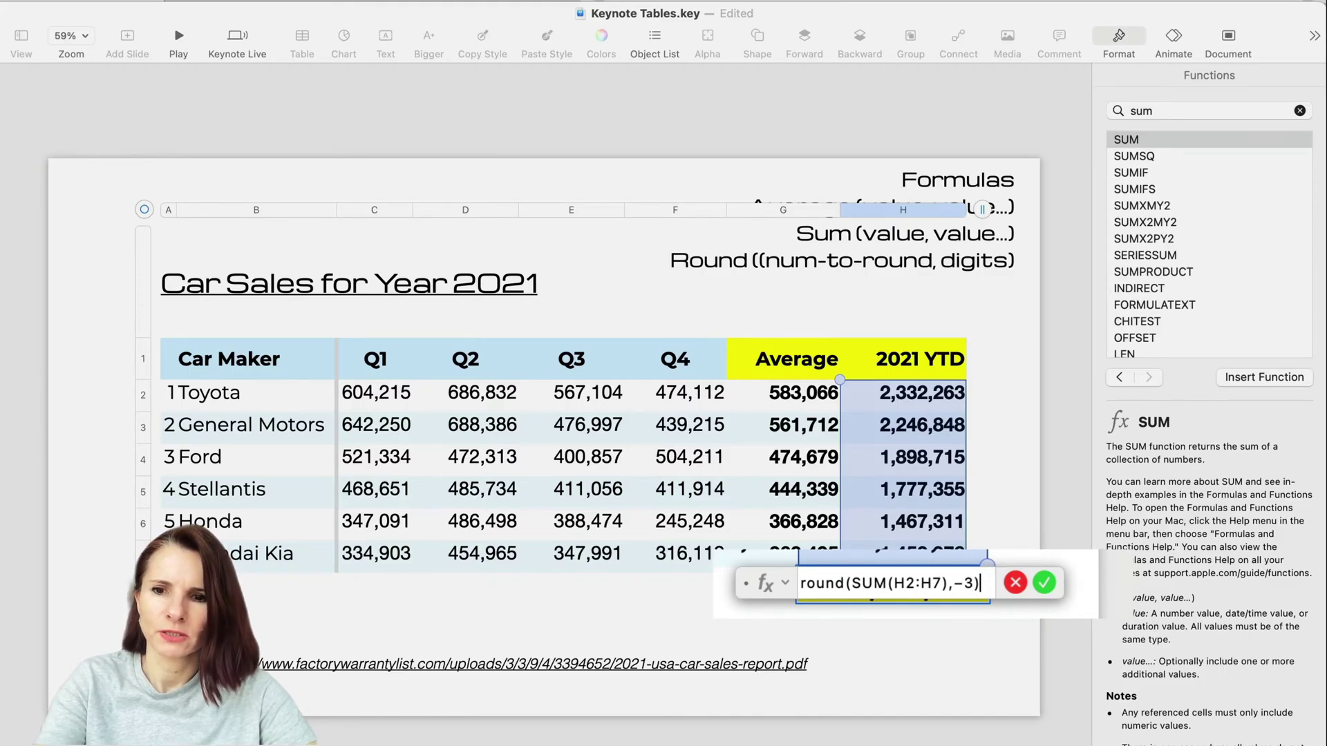
{"action": "key", "text": "Return"}
Change the rounding digits from -3 to -4 so the total reads 11,180,000
{"action": "double_click", "coordinate": [952, 609]}
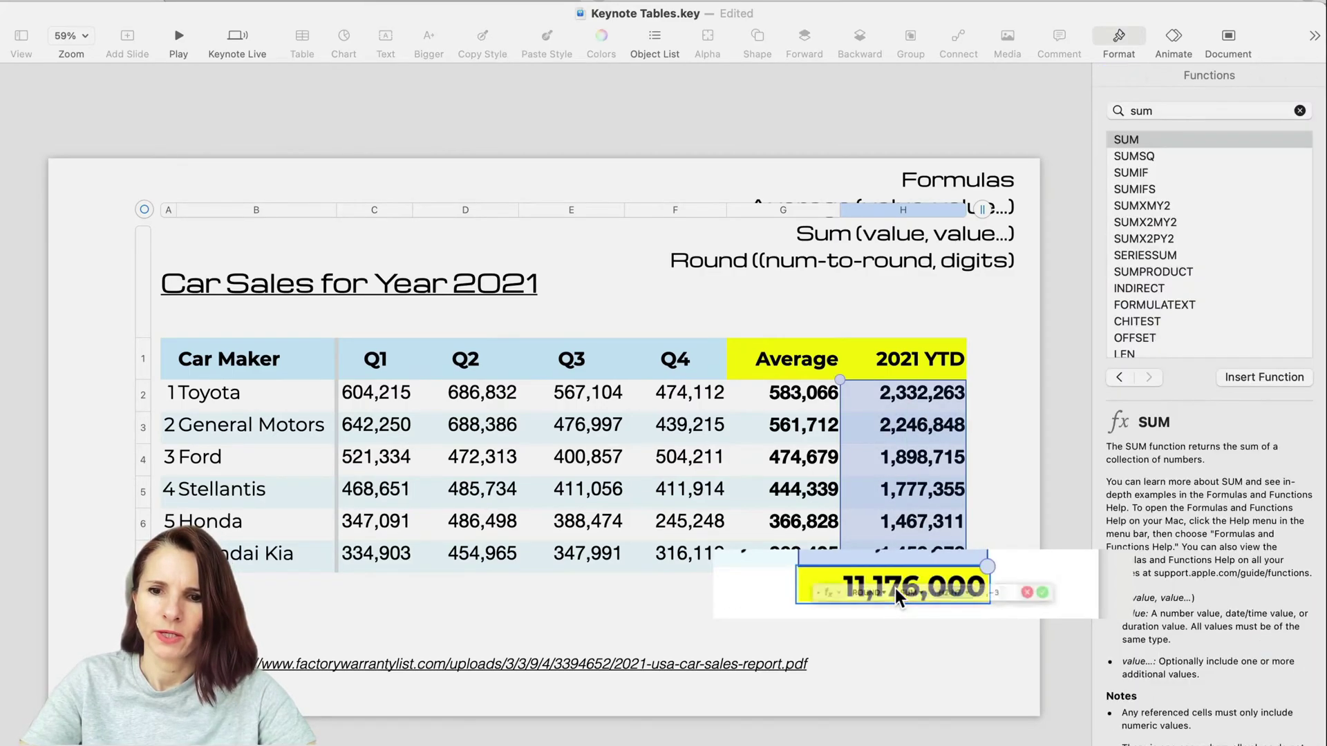
{"action": "left_click", "coordinate": [1088, 583]}
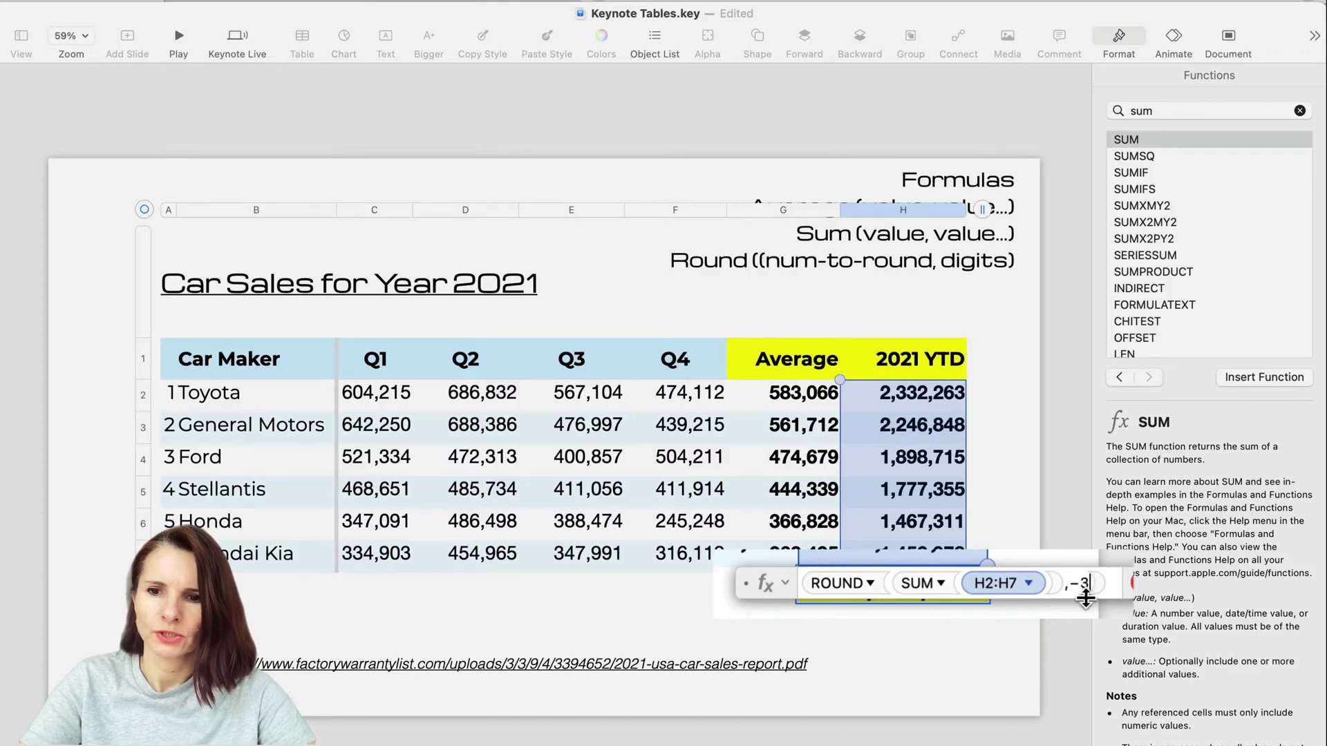
{"action": "key", "text": "BackSpace"}
{"action": "type", "text": "4"}
{"action": "key", "text": "Return"}
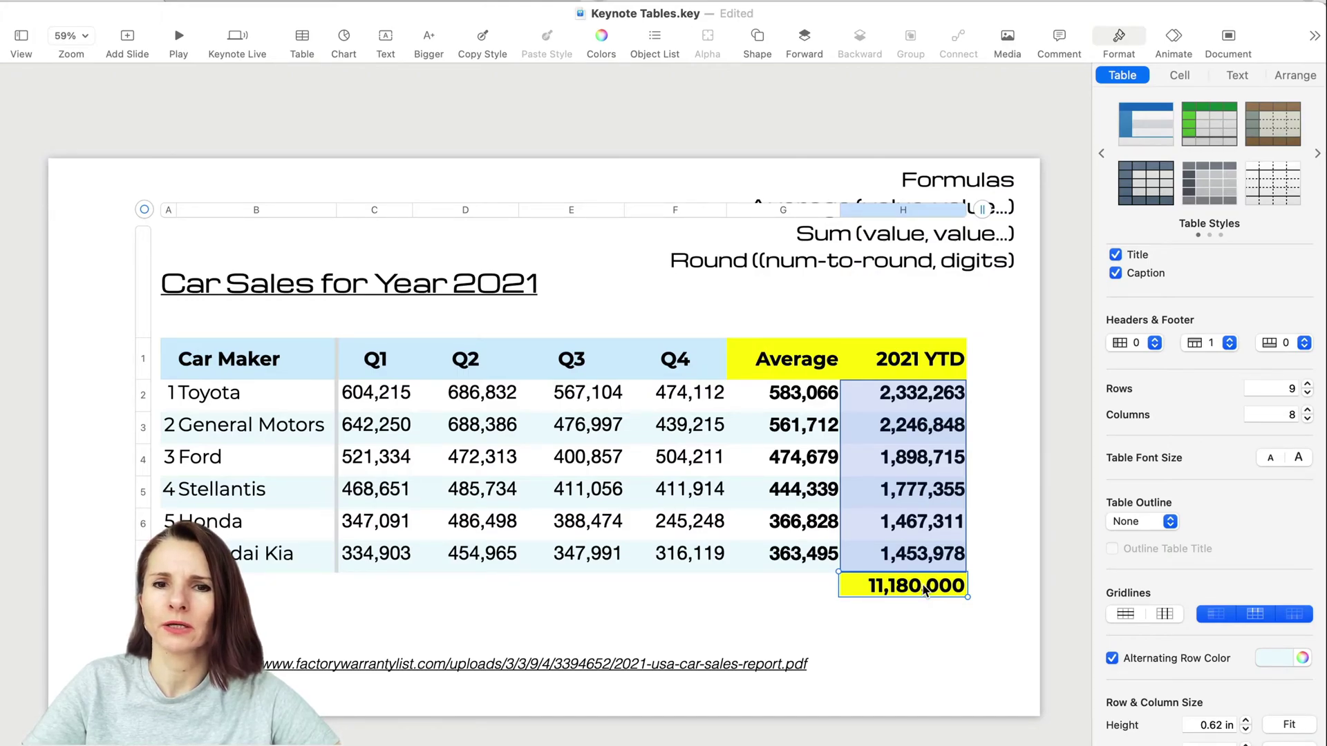
{"action": "left_click", "coordinate": [1005, 330]}
Go to the STOCK slide for Amazon, Tesla and Apple and select its data table
{"action": "key", "text": "Down"}
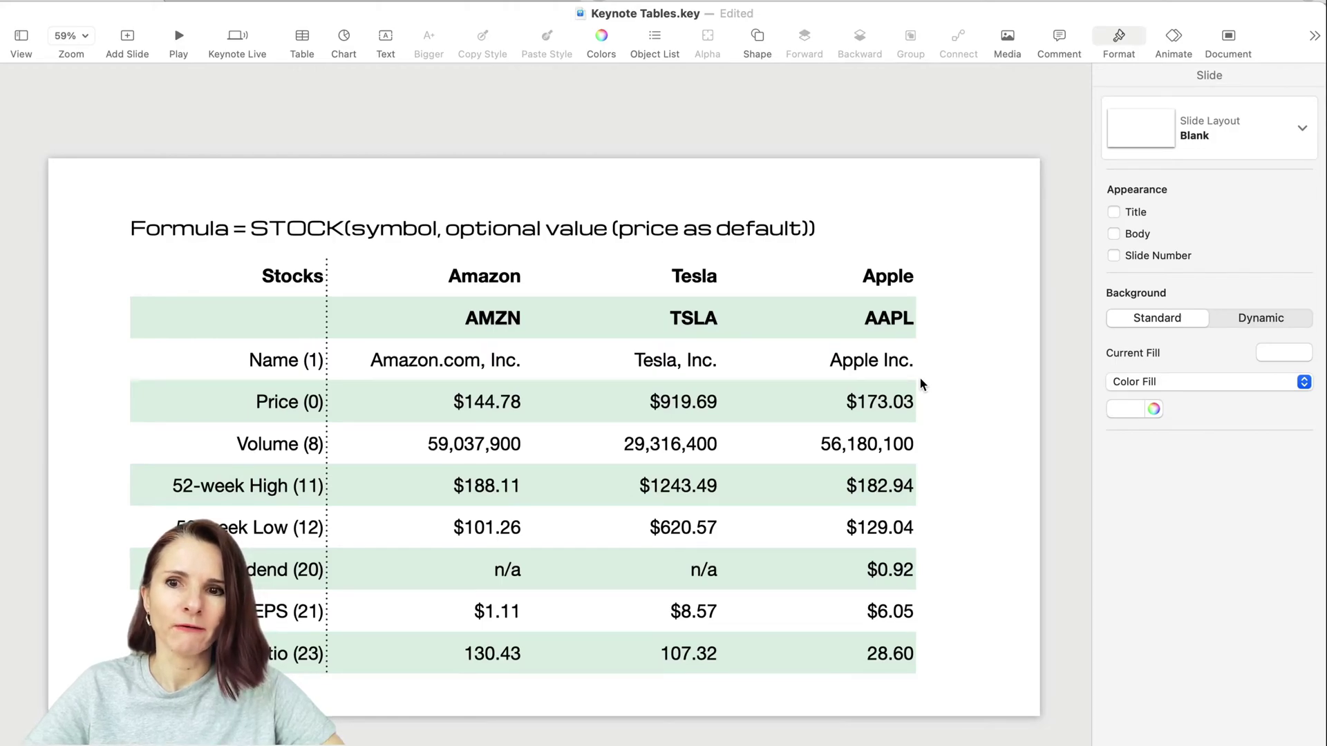
{"action": "left_click", "coordinate": [469, 283]}
{"action": "left_click", "coordinate": [178, 235]}
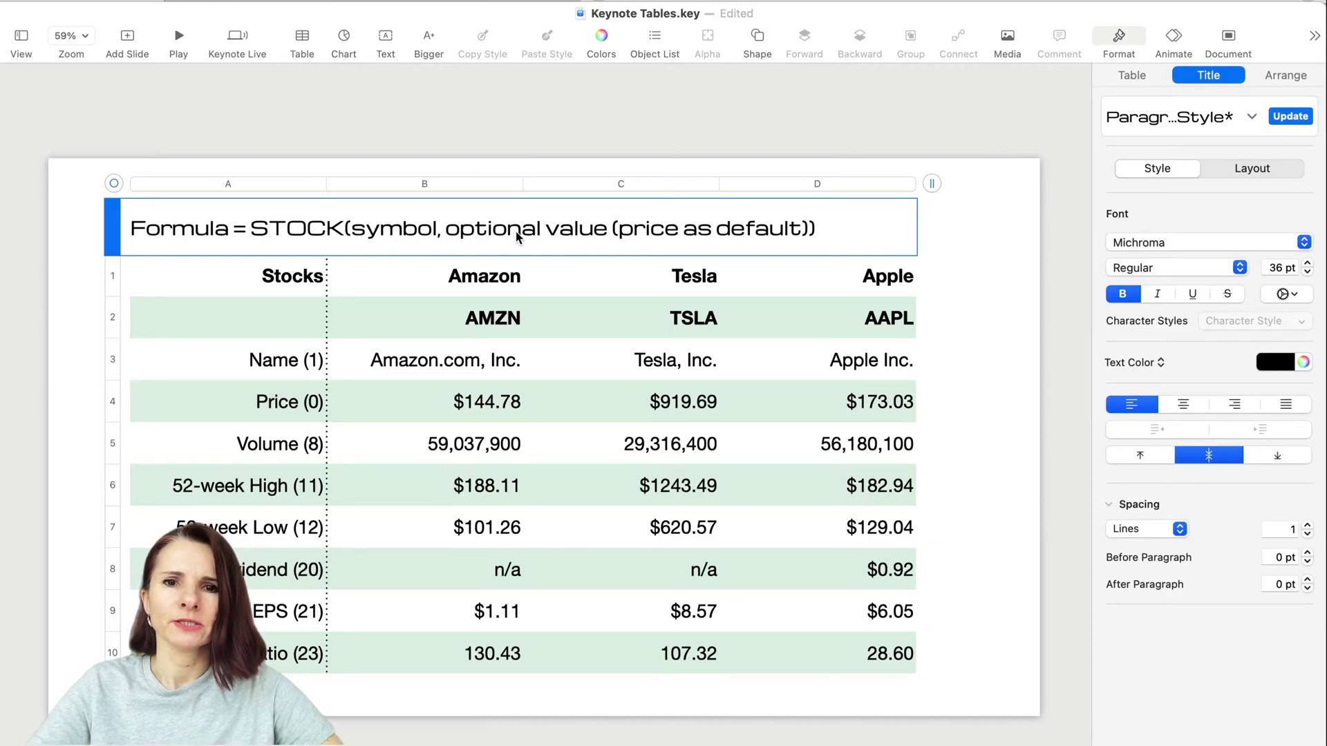
{"action": "left_click", "coordinate": [975, 235]}
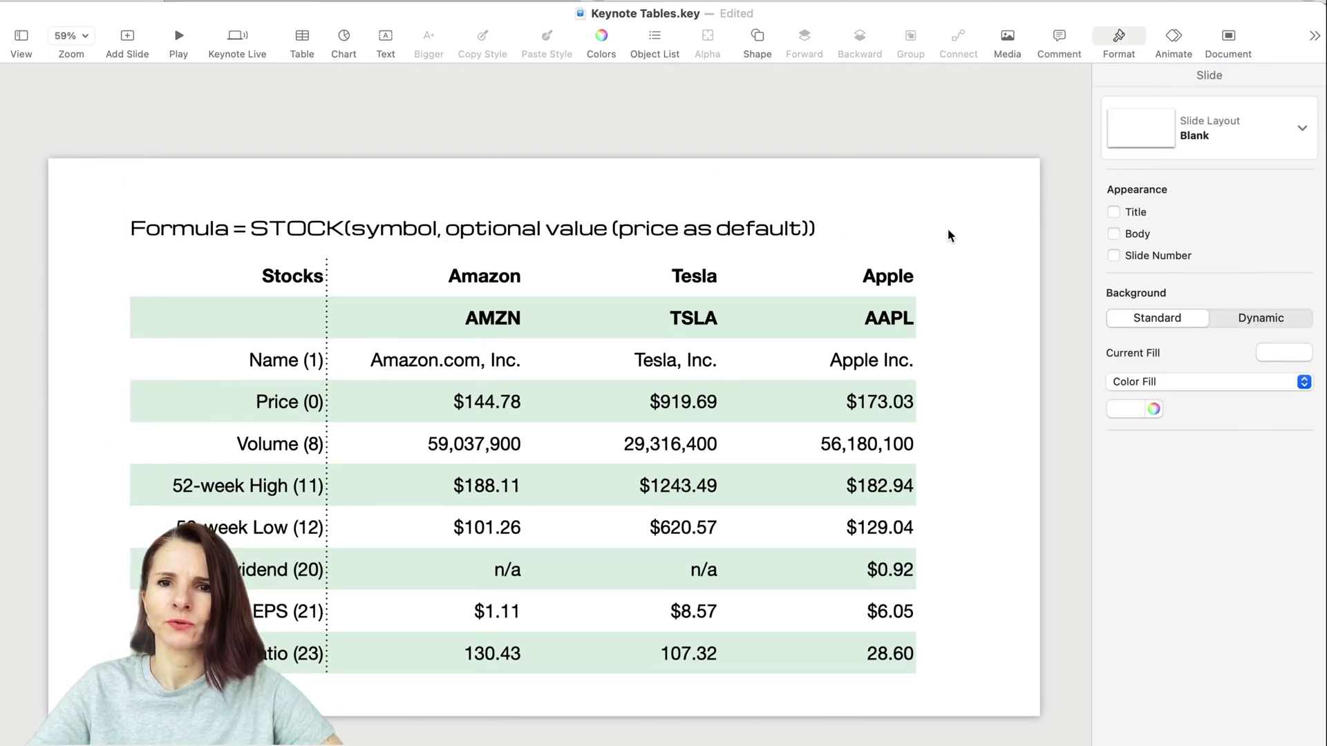
{"action": "left_click", "coordinate": [359, 302]}
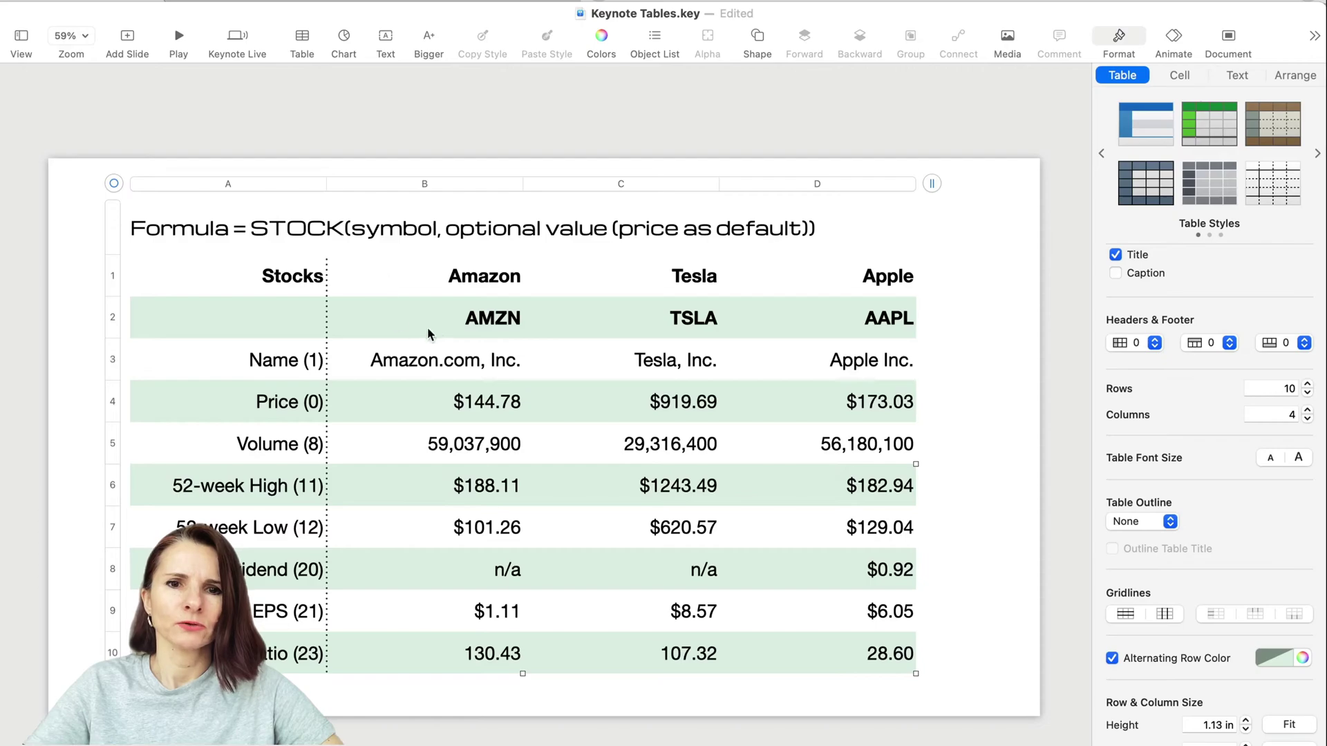
Highlight the STOCK(symbol, price) syntax on the help page and scroll through the numbered attribute codes
{"action": "left_click_drag", "start_coordinate": [501, 336], "coordinate": [495, 363]}
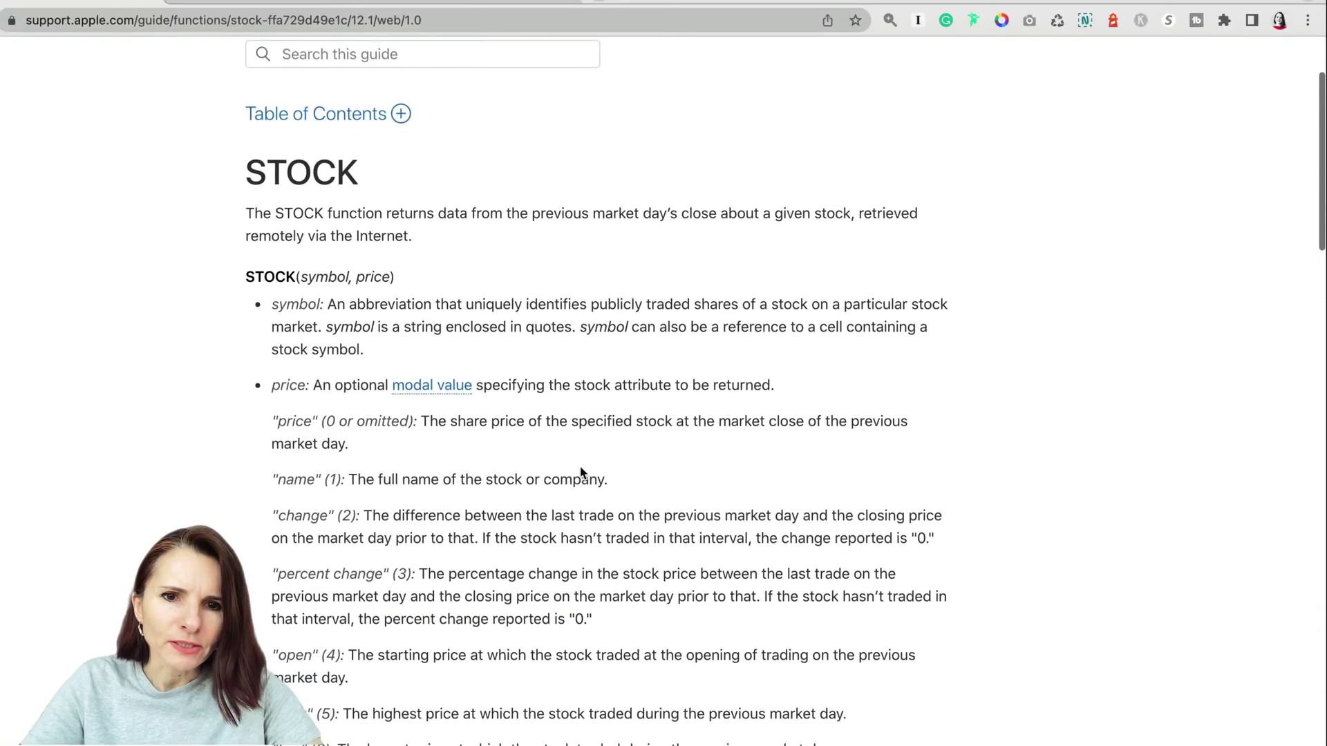
{"action": "scroll", "coordinate": [580, 468], "scroll_direction": "down", "scroll_amount": 5}
{"action": "scroll", "coordinate": [581, 468], "scroll_direction": "up", "scroll_amount": 3}
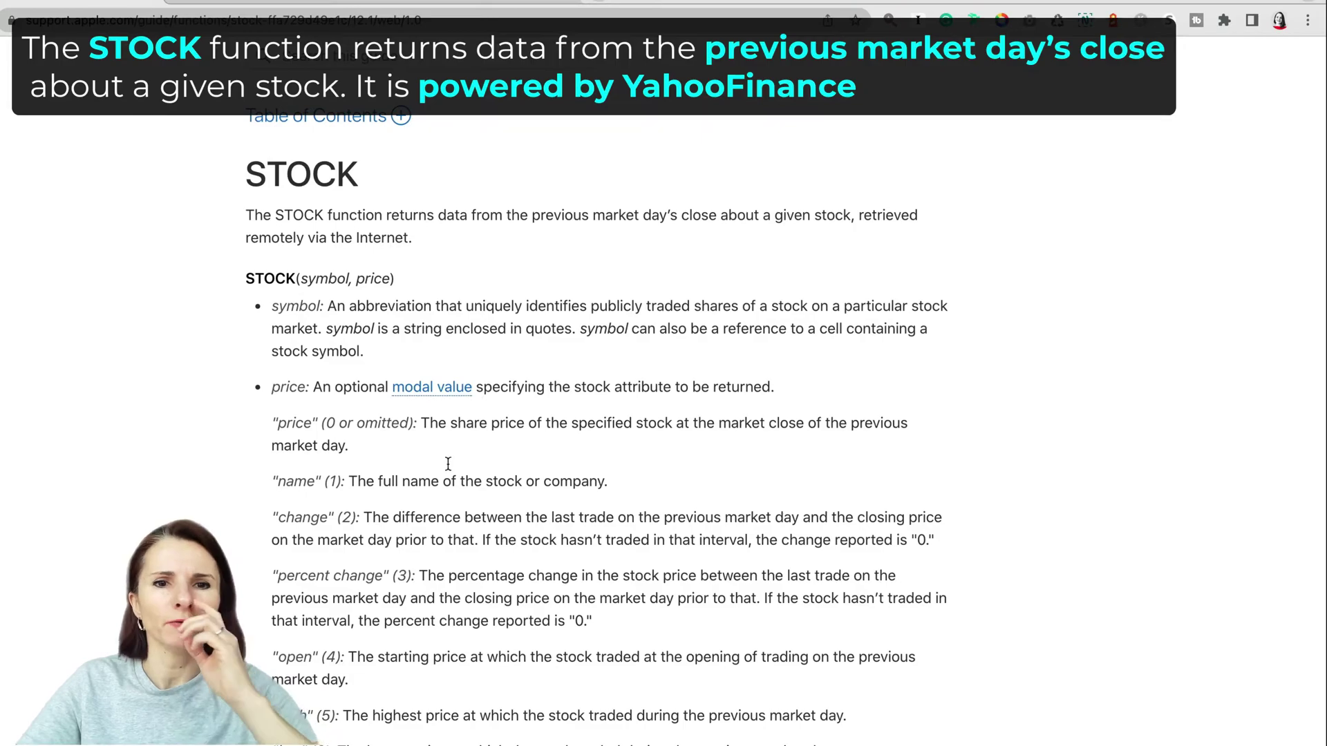
{"action": "left_click_drag", "start_coordinate": [244, 279], "coordinate": [430, 279]}
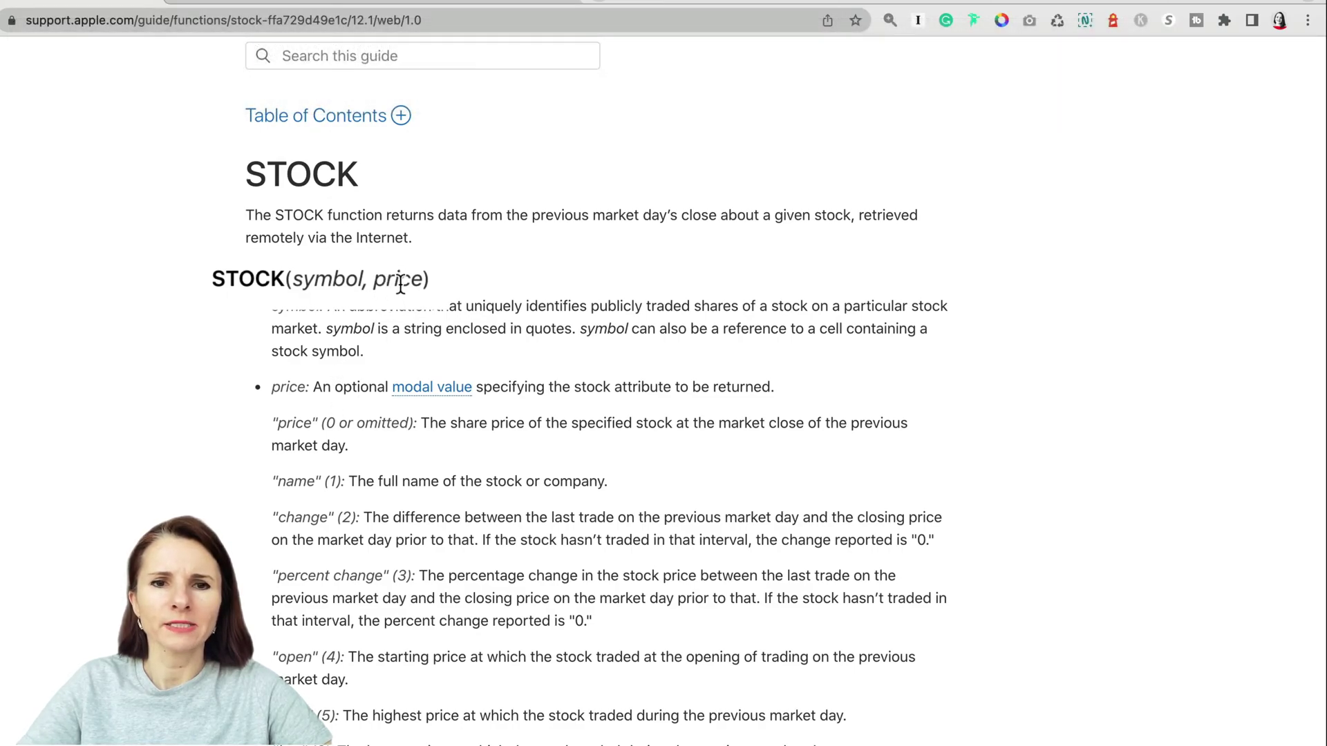
{"action": "scroll", "coordinate": [369, 491], "scroll_direction": "down", "scroll_amount": 2}
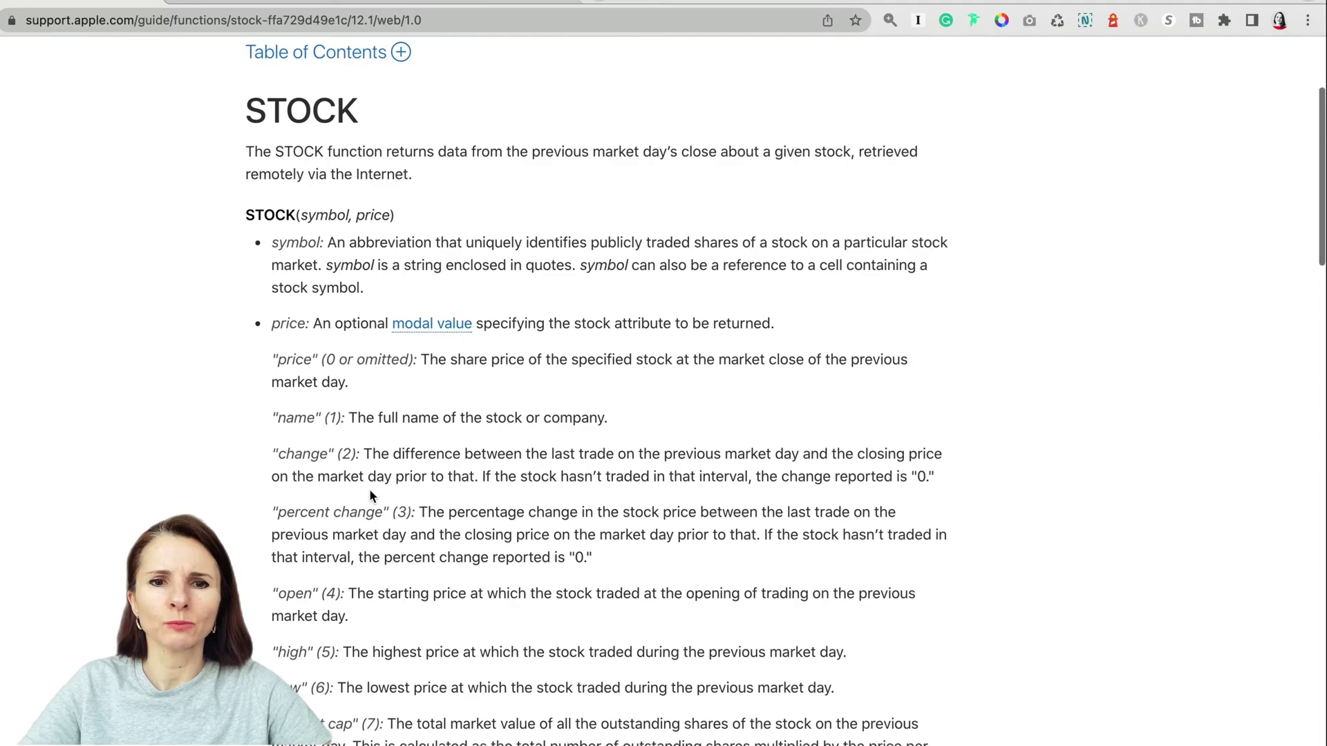
{"action": "scroll", "coordinate": [370, 492], "scroll_direction": "down", "scroll_amount": 1}
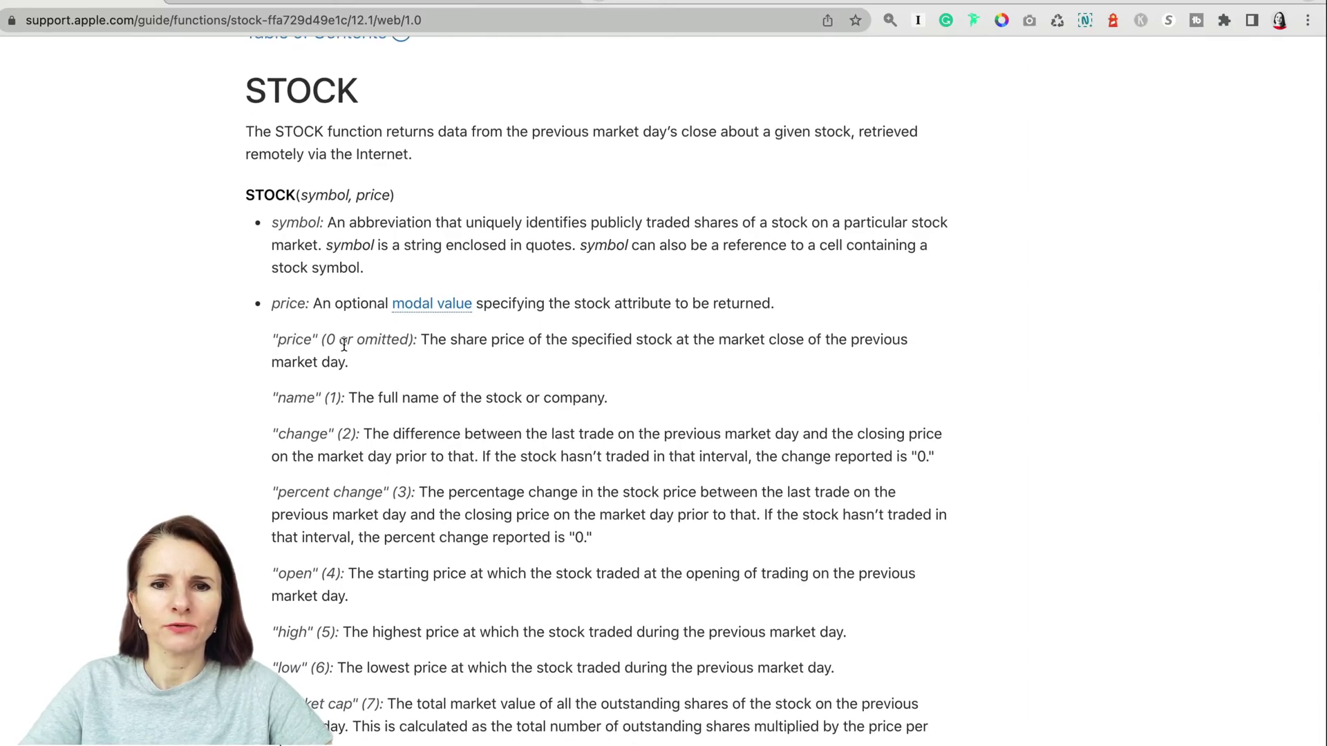
{"action": "scroll", "coordinate": [337, 624], "scroll_direction": "down", "scroll_amount": 20}
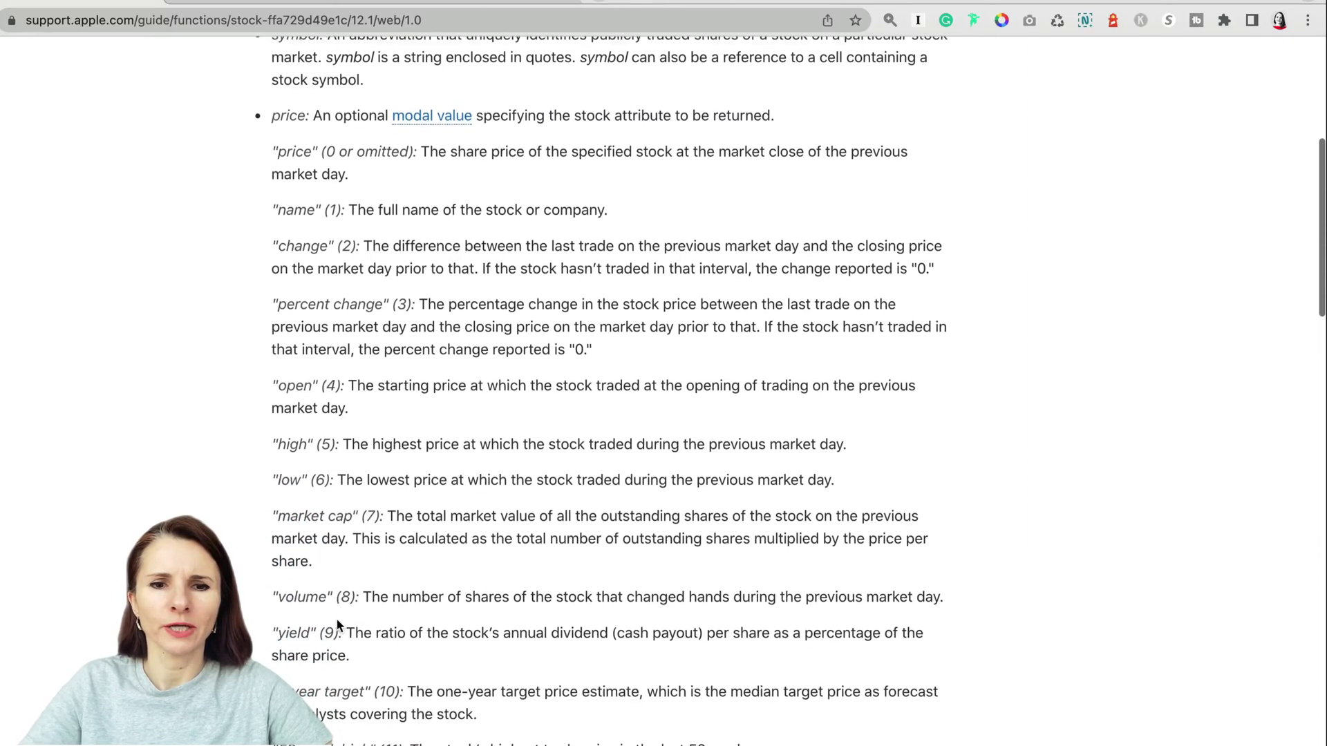
{"action": "scroll", "coordinate": [337, 624], "scroll_direction": "down", "scroll_amount": 6}
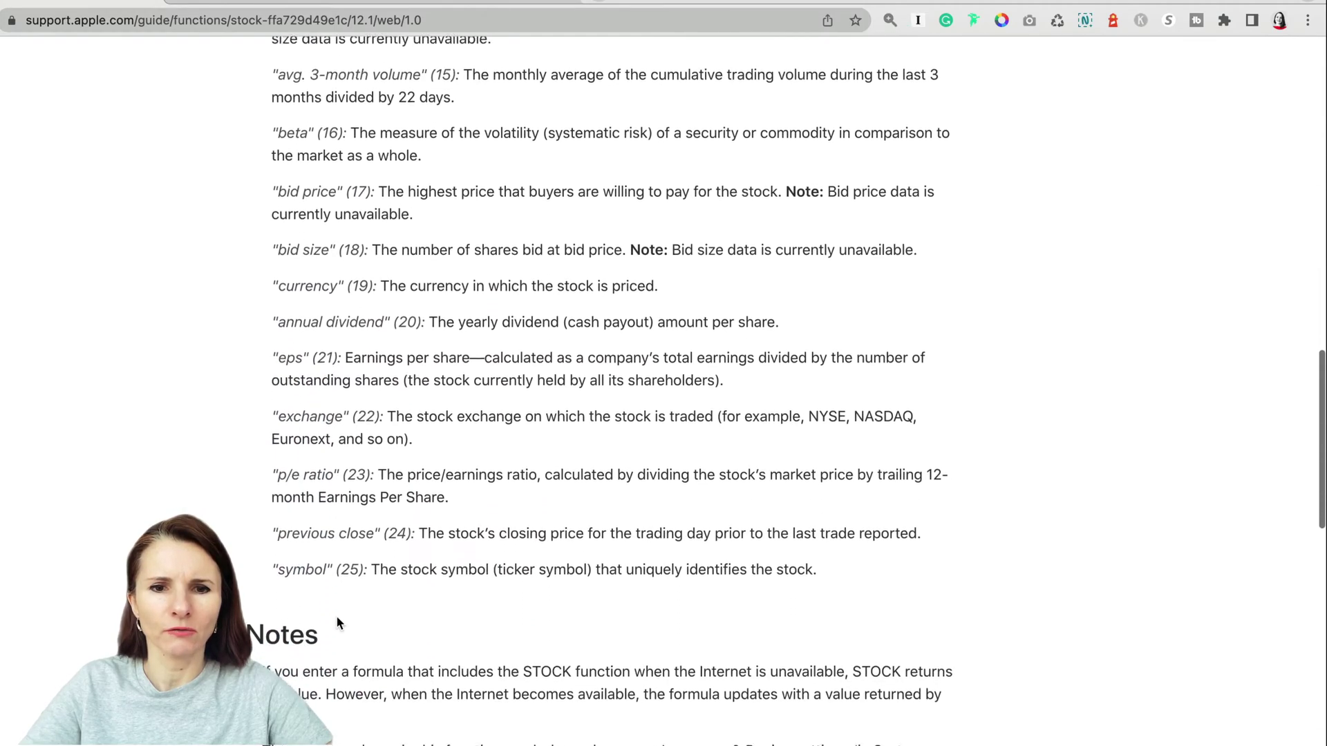
{"action": "scroll", "coordinate": [356, 565], "scroll_direction": "up", "scroll_amount": 5}
{"action": "scroll", "coordinate": [356, 565], "scroll_direction": "up", "scroll_amount": 20}
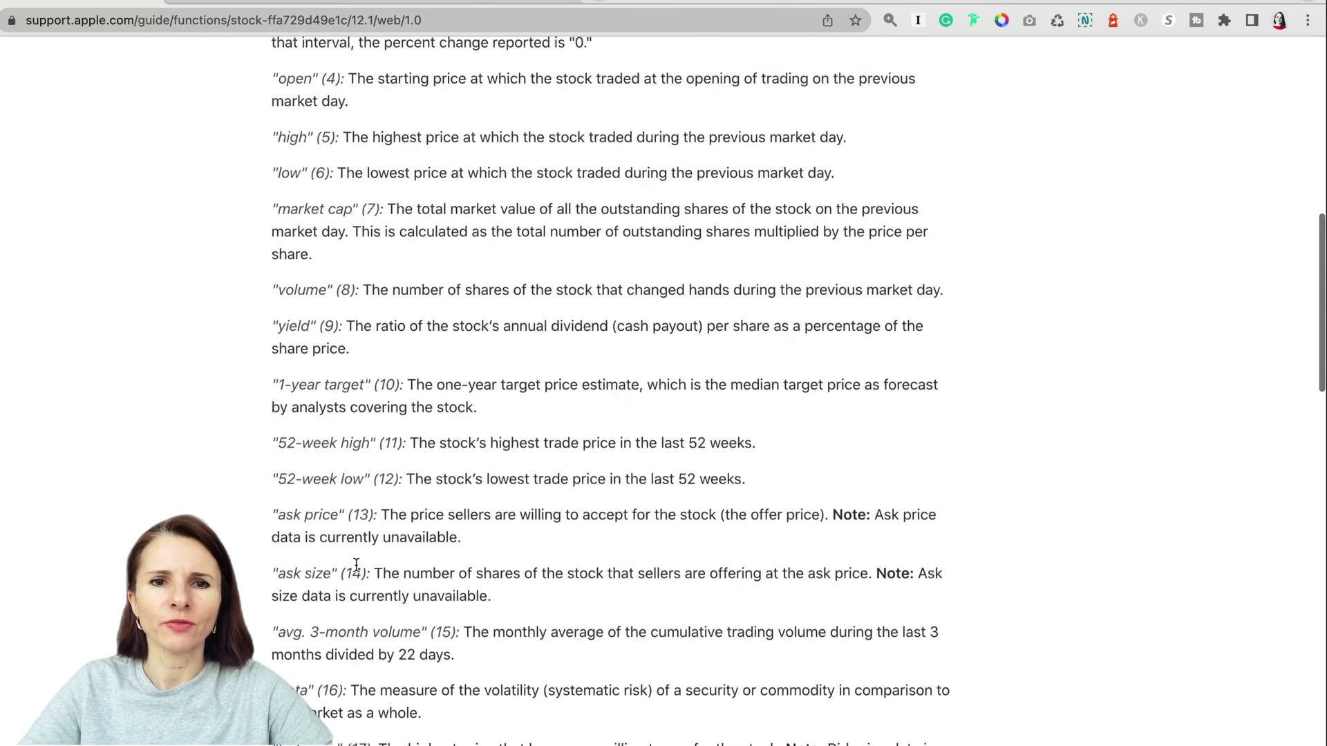
{"action": "scroll", "coordinate": [356, 565], "scroll_direction": "down", "scroll_amount": 1}
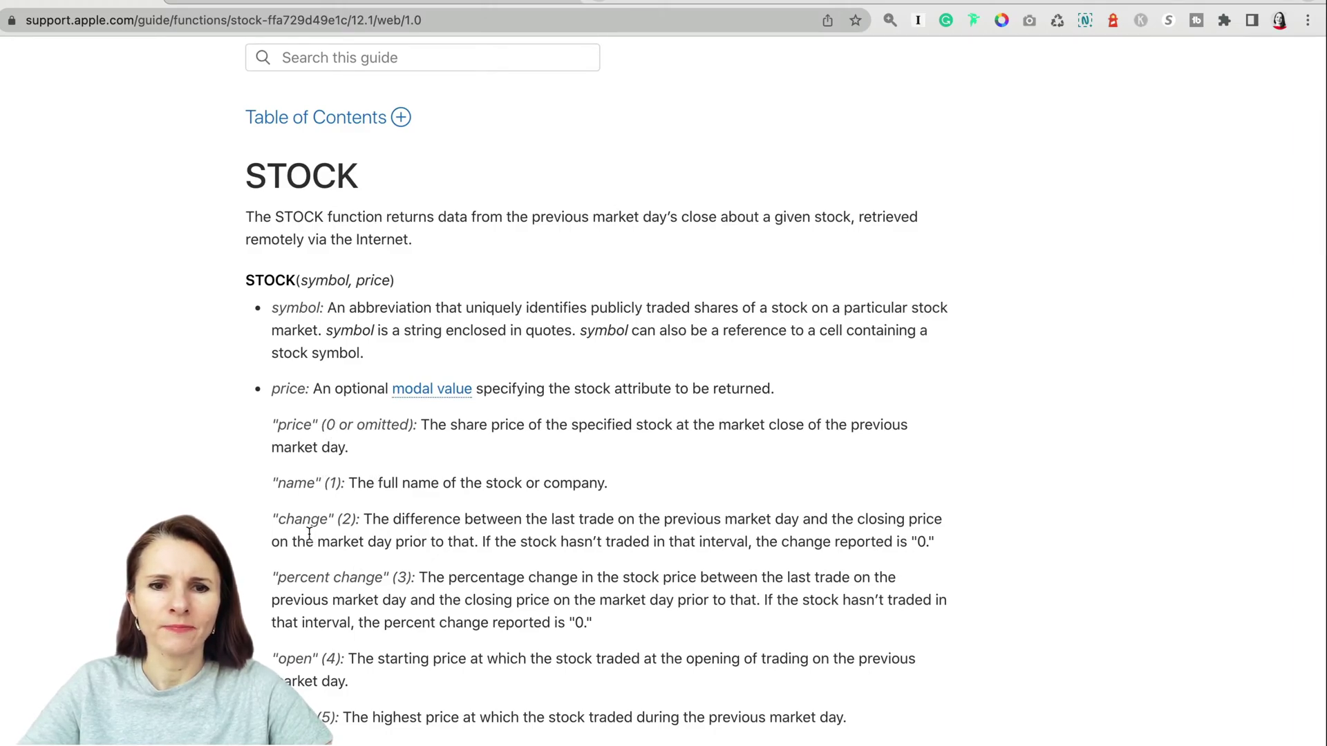
{"action": "scroll", "coordinate": [309, 532], "scroll_direction": "down", "scroll_amount": 10}
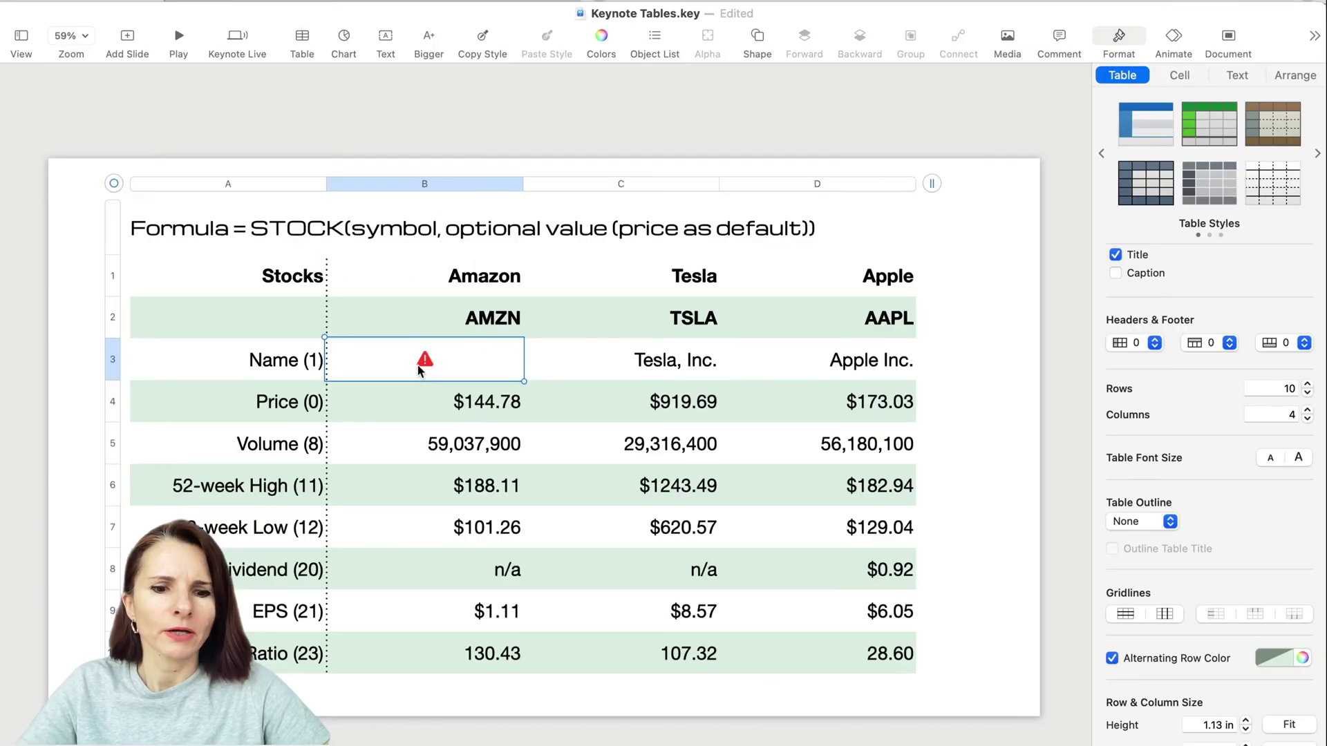
{"action": "mouse_move", "coordinate": [417, 364]}
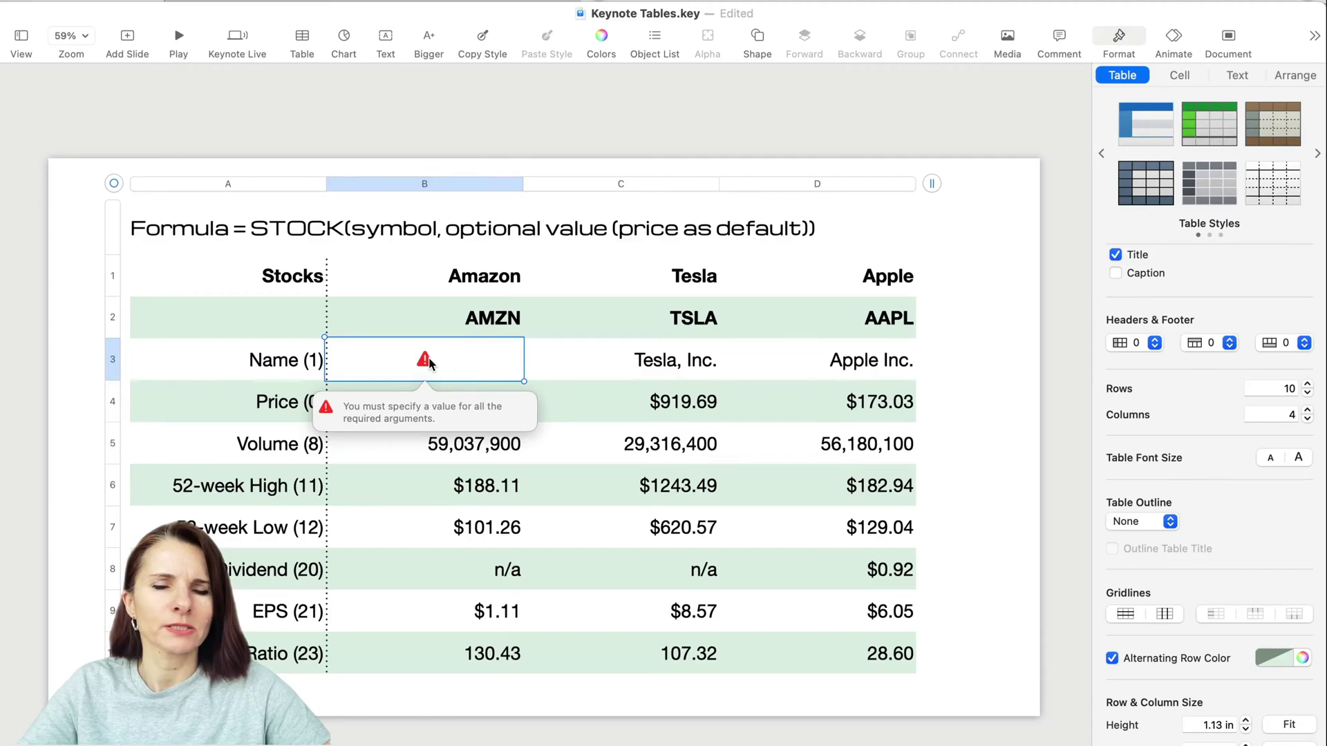
Dismiss B3's error, reopen its formula, and delete the name and B$2 arguments
{"action": "key", "text": "Escape"}
{"action": "left_click", "coordinate": [428, 372]}
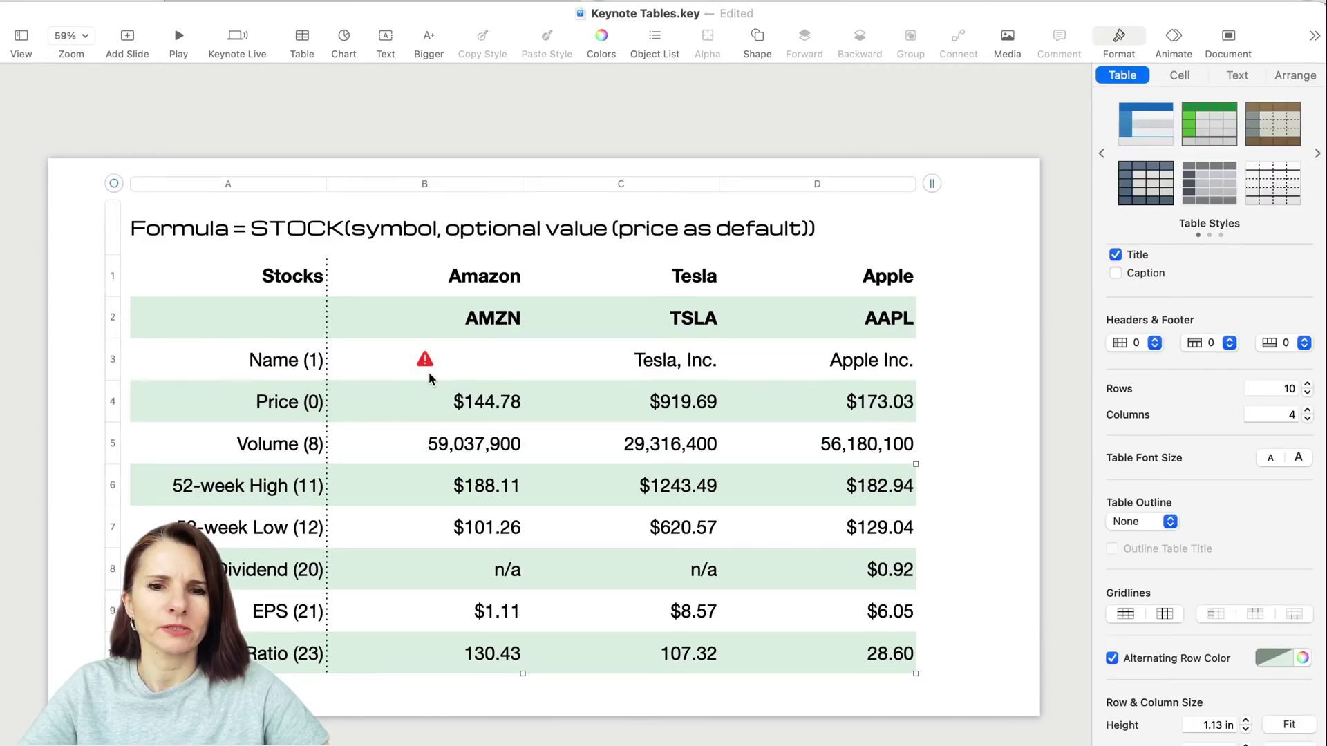
{"action": "left_click", "coordinate": [428, 372]}
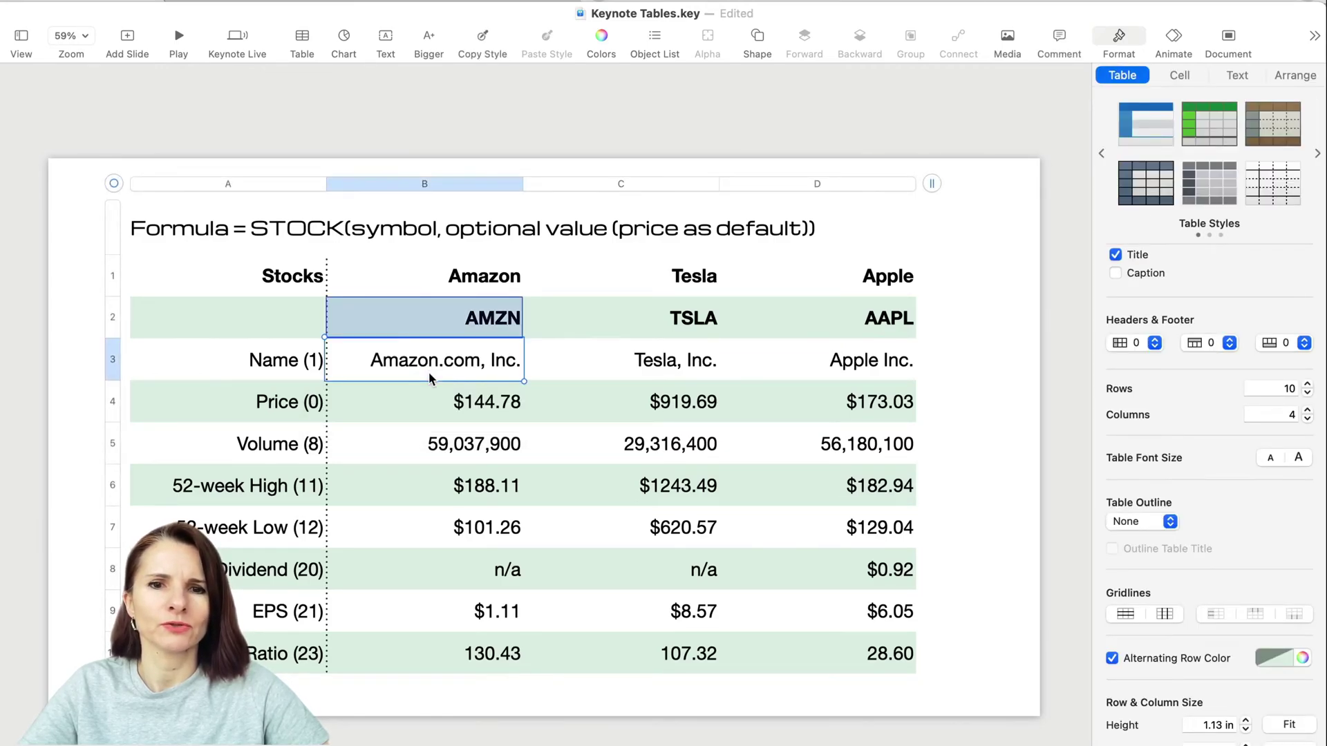
{"action": "double_click", "coordinate": [388, 370]}
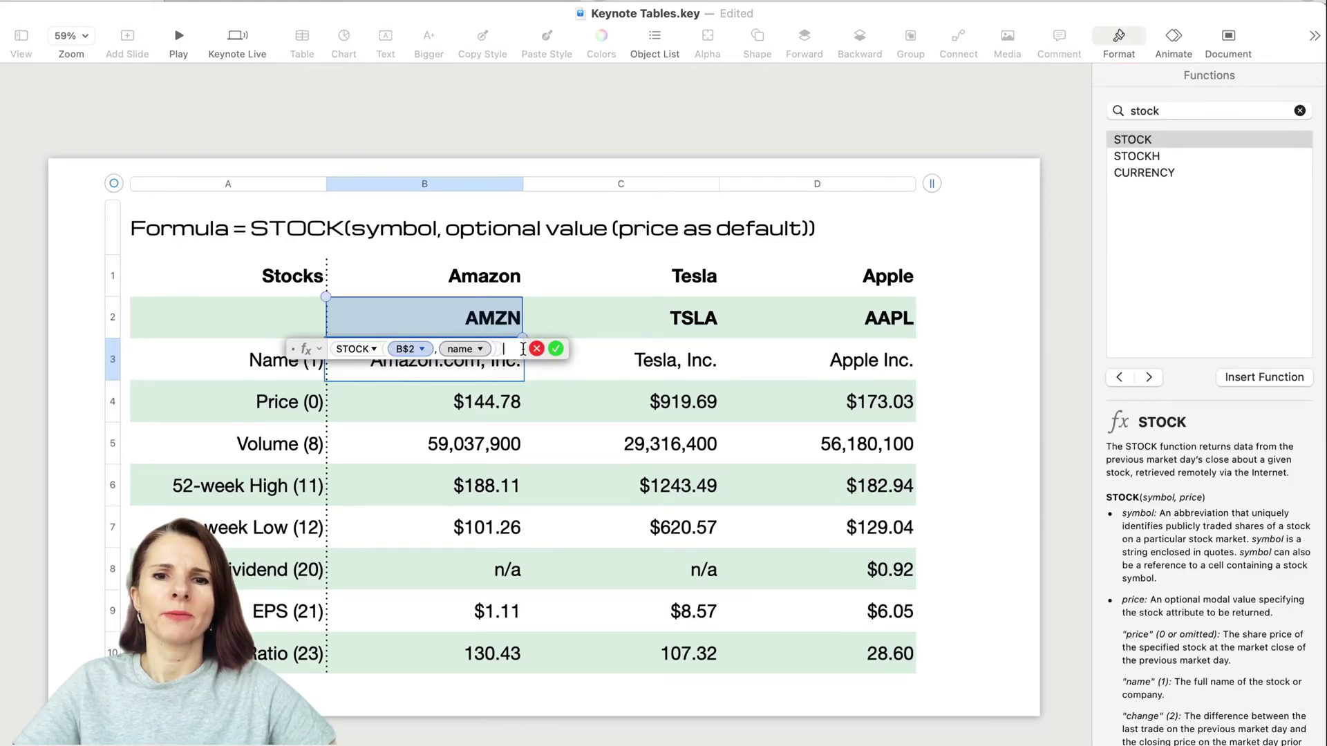
{"action": "left_click", "coordinate": [536, 349]}
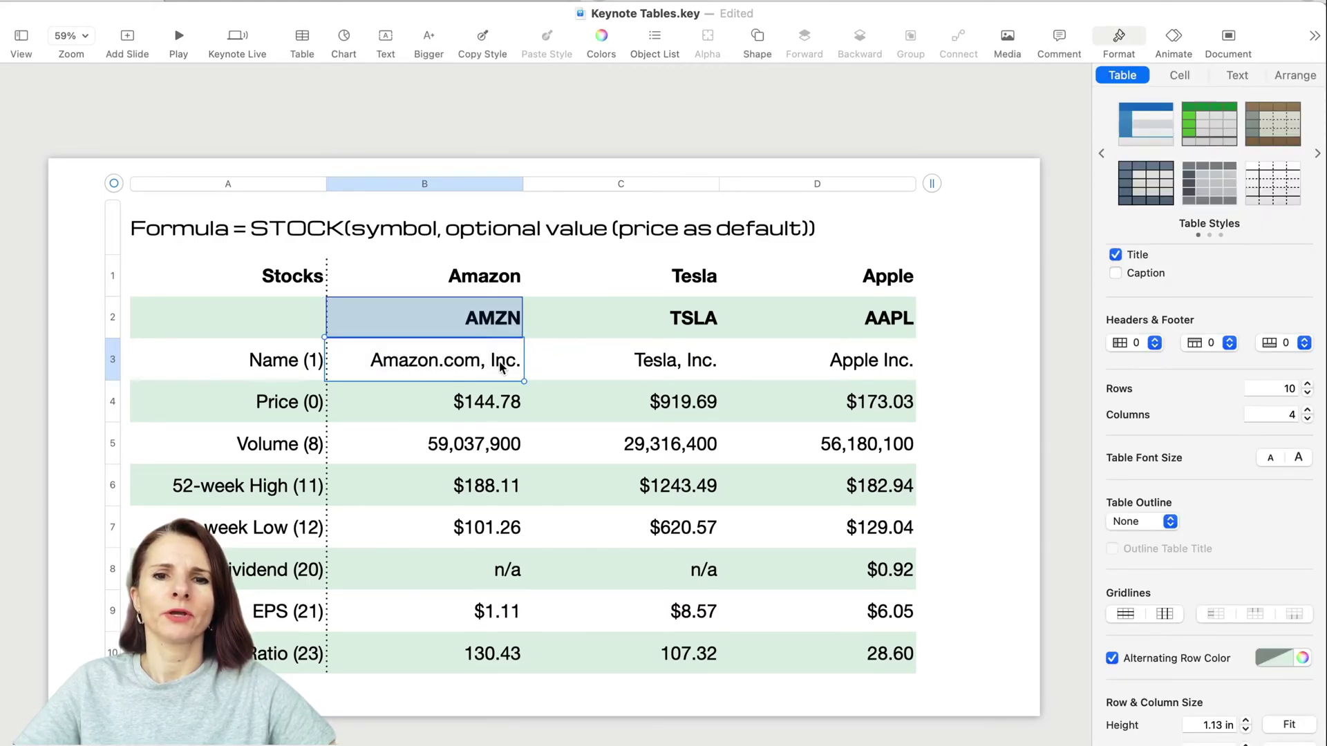
{"action": "double_click", "coordinate": [500, 365]}
{"action": "left_click", "coordinate": [536, 349]}
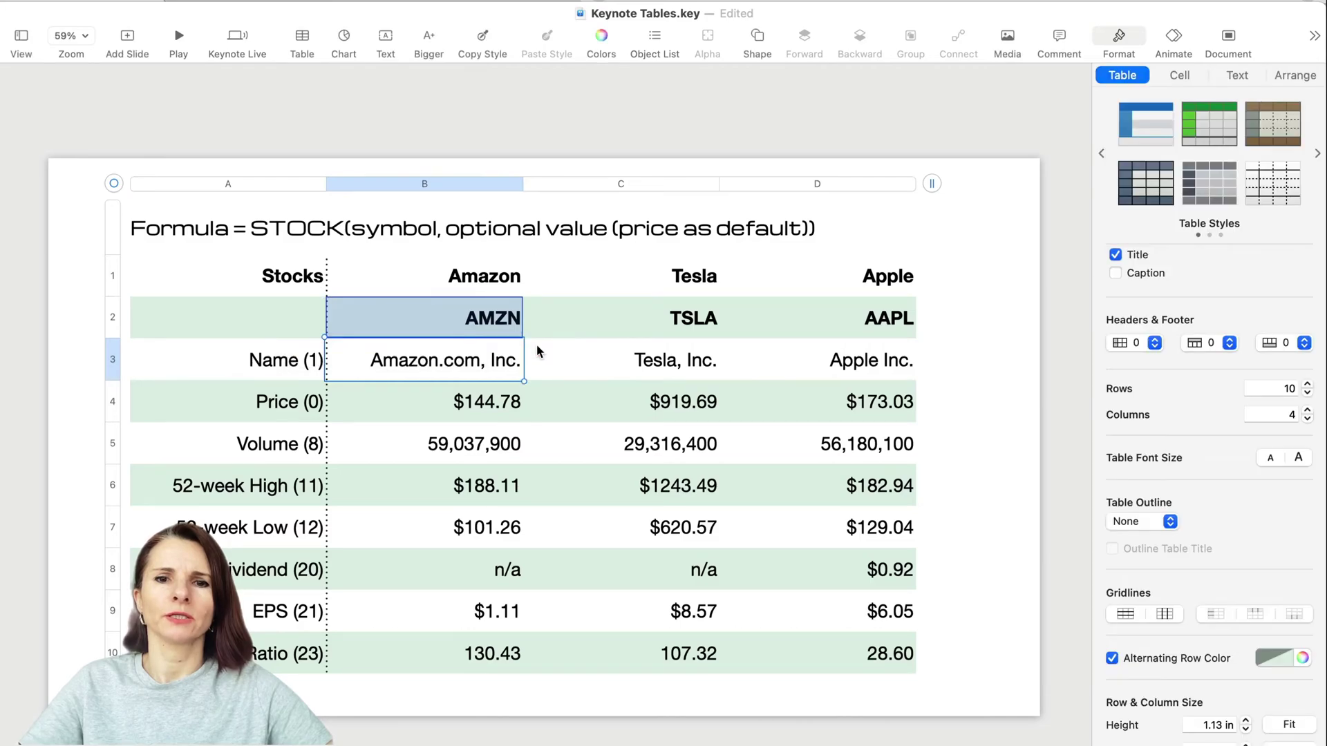
{"action": "double_click", "coordinate": [493, 377]}
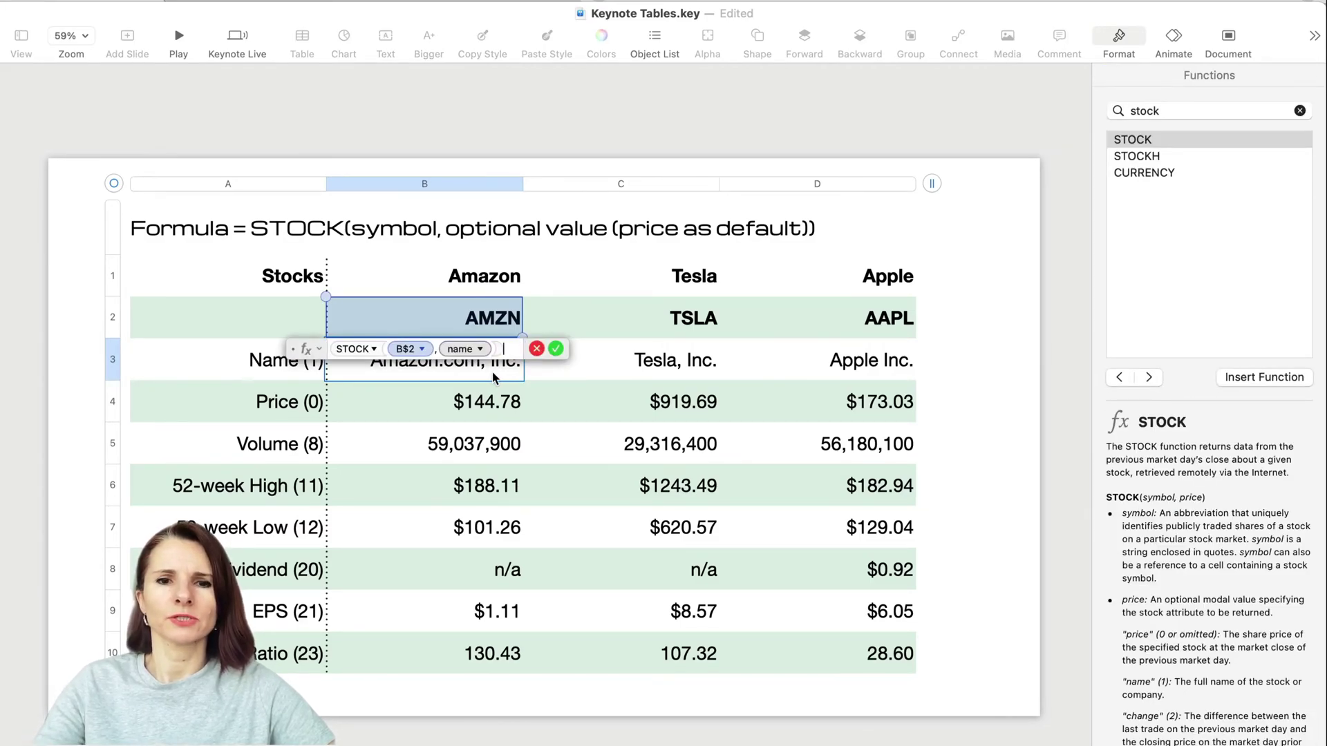
{"action": "key", "text": "BackSpace"}
{"action": "key", "text": "BackSpace"}
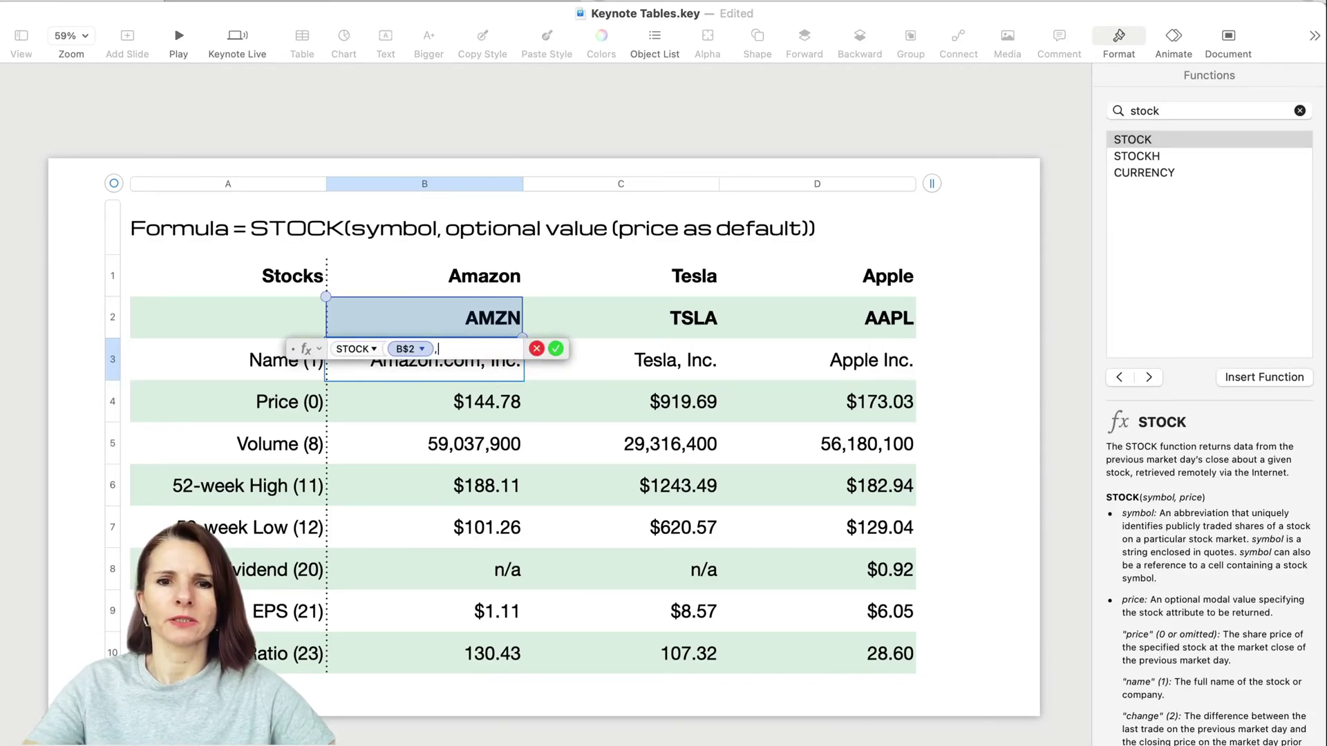
{"action": "key", "text": "BackSpace"}
{"action": "key", "text": "BackSpace"}
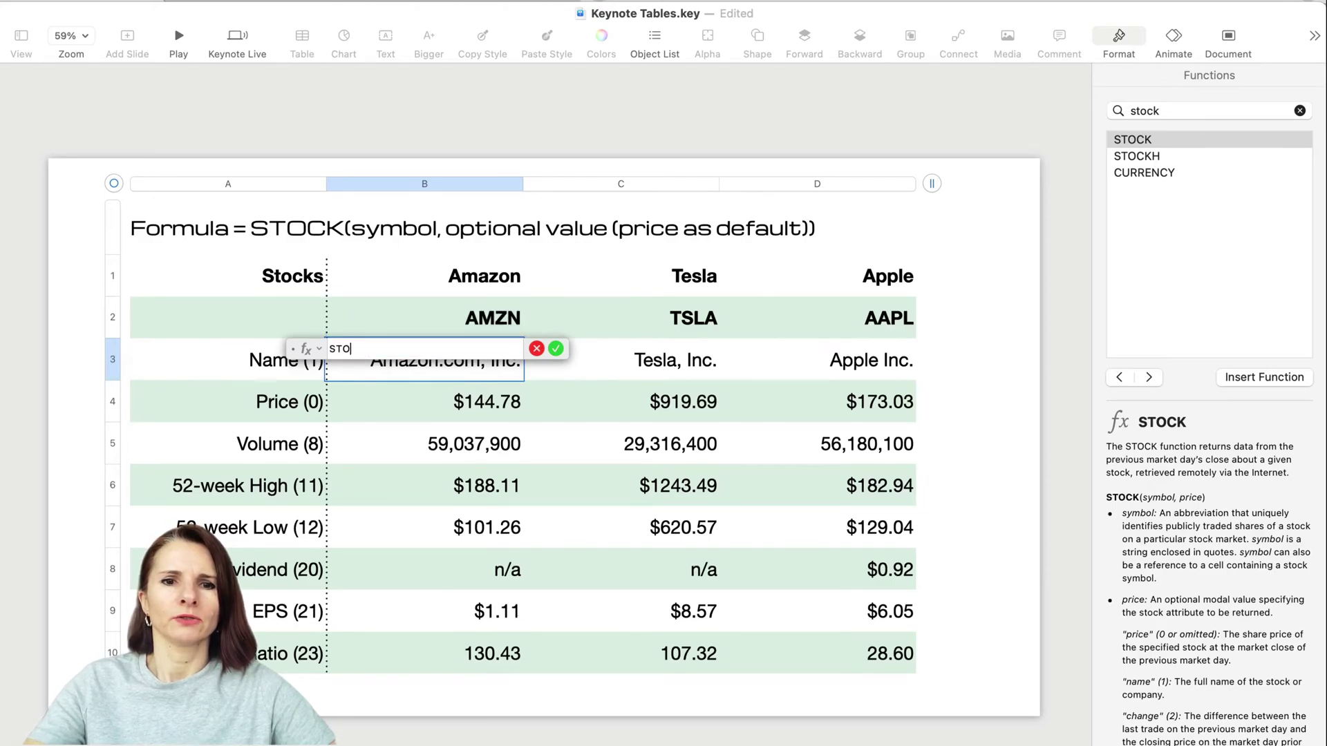
Try clearing B3 via Clear Contents and B4 with Delete, then undo both changes
{"action": "key", "text": "BackSpace"}
{"action": "key", "text": "Escape"}
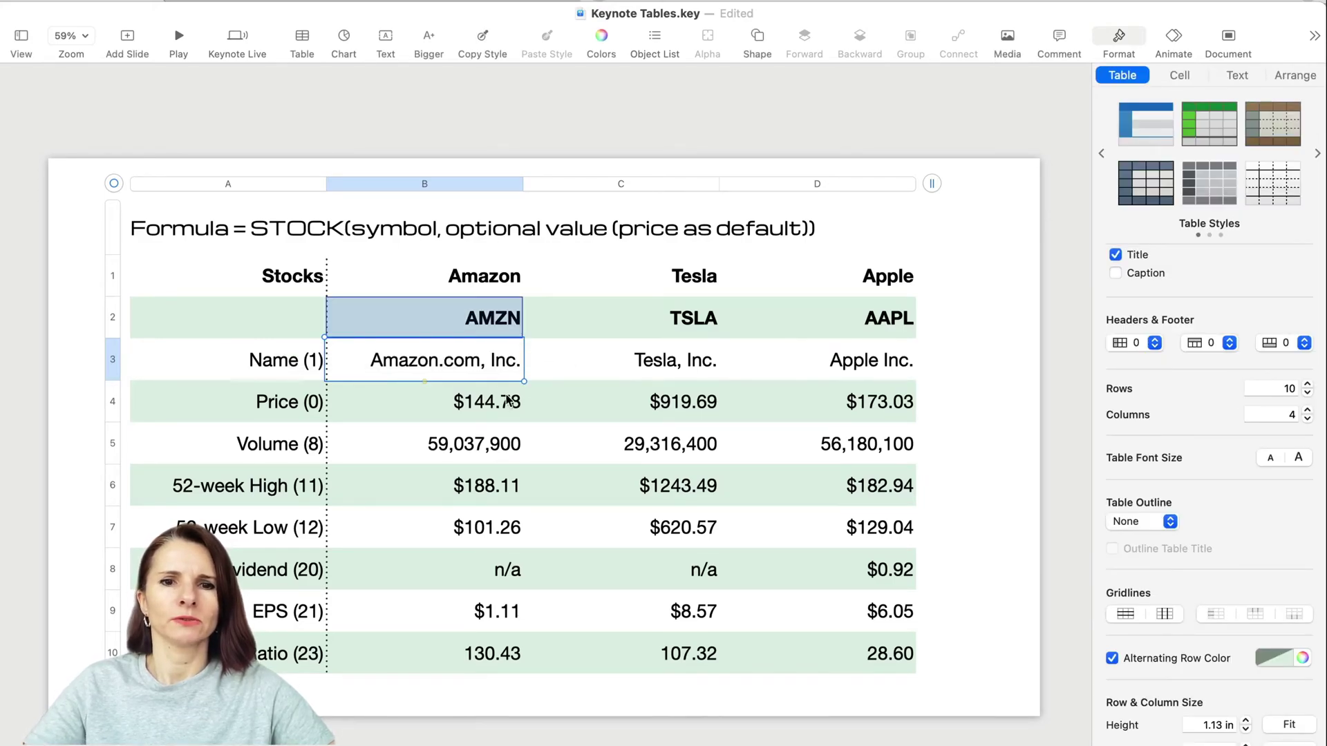
{"action": "right_click", "coordinate": [455, 356]}
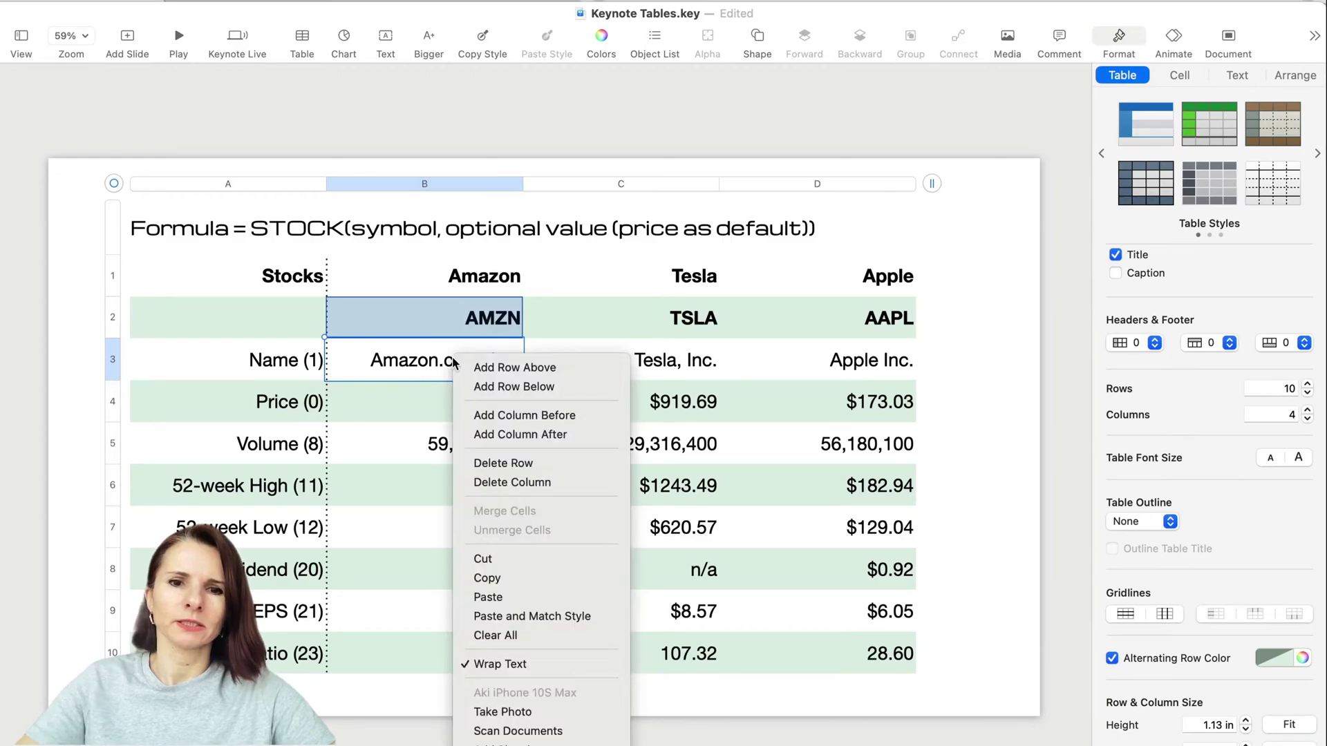
{"action": "left_click", "coordinate": [504, 633]}
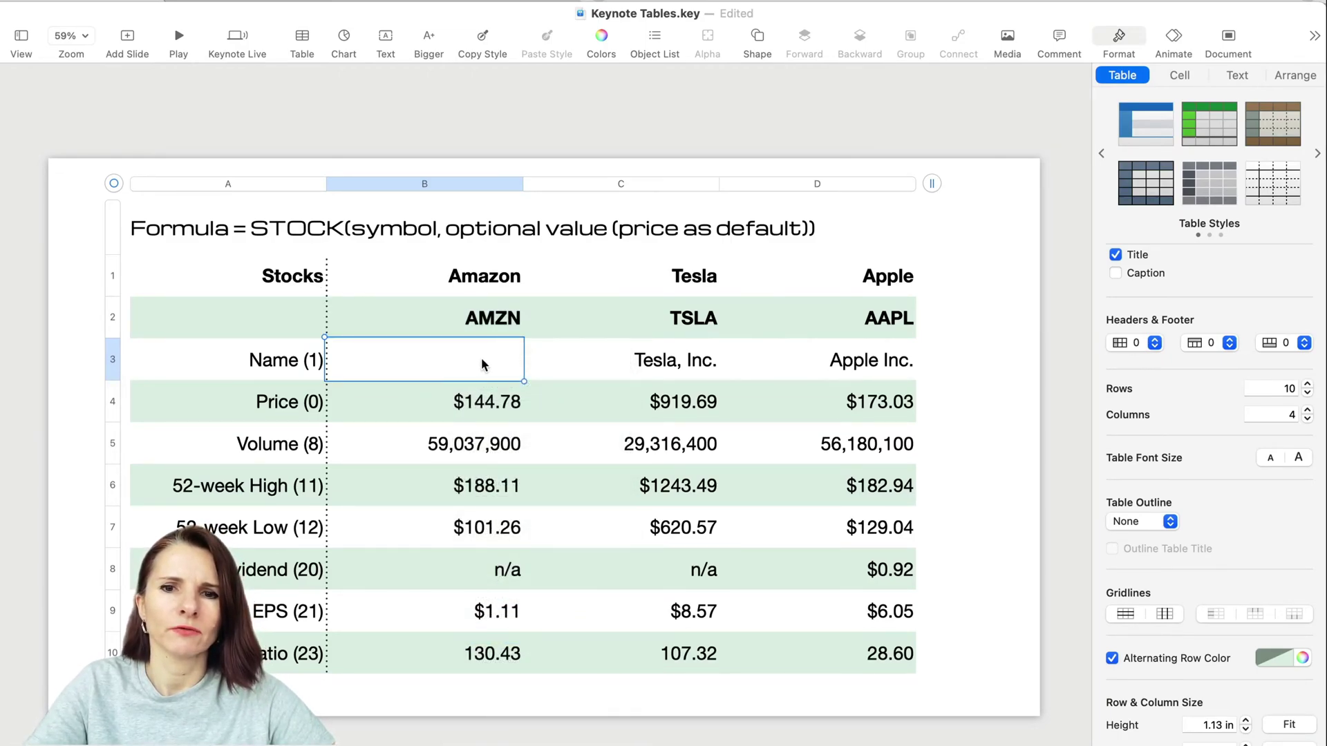
{"action": "left_click", "coordinate": [487, 408]}
{"action": "key", "text": "BackSpace"}
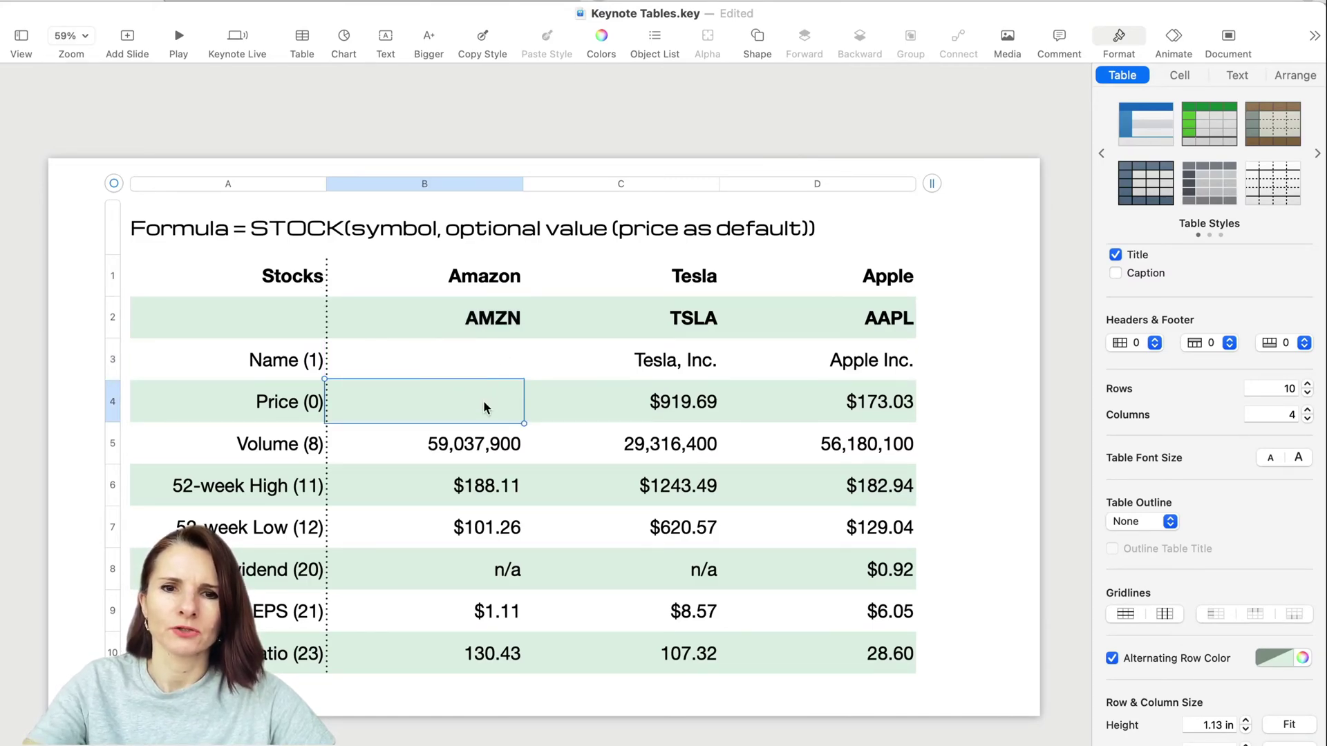
{"action": "key", "text": "ctrl+z"}
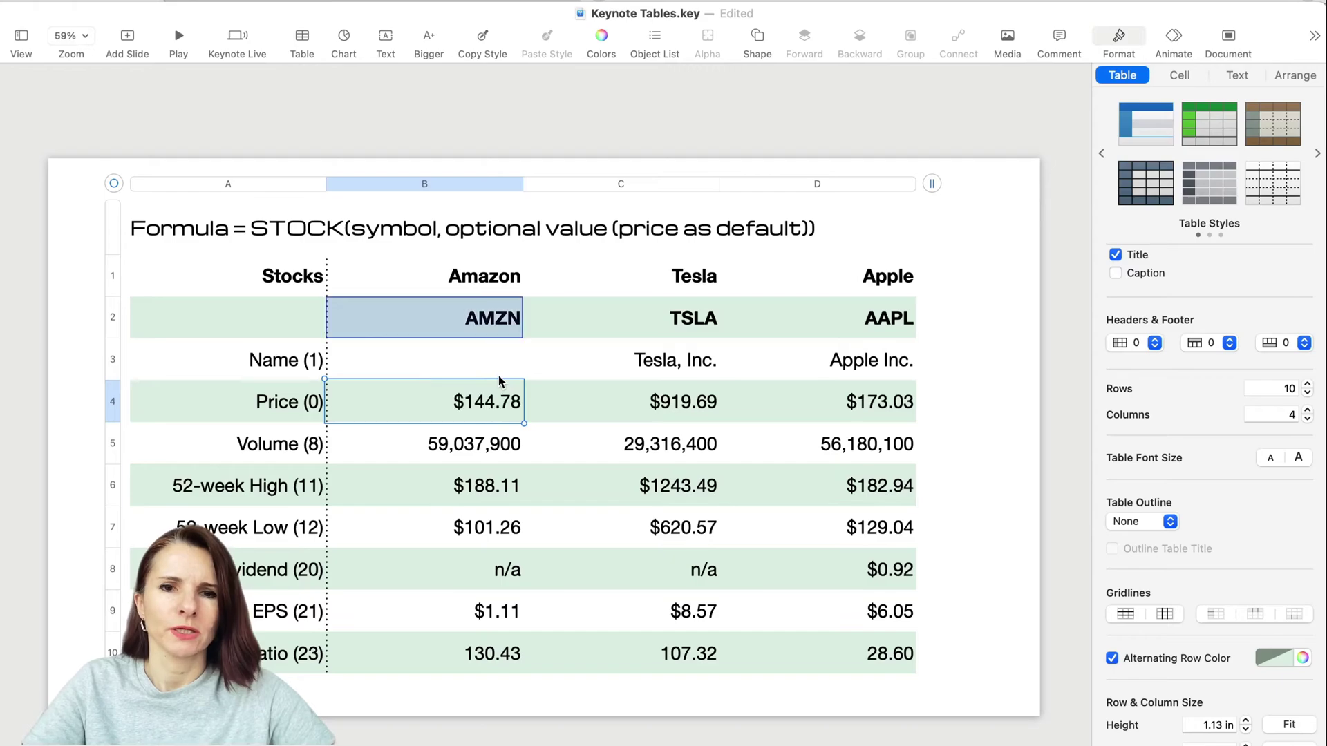
{"action": "key", "text": "ctrl+z"}
Erase B3's entire STOCK(B$2,name) formula and accept the now-empty cell
{"action": "double_click", "coordinate": [497, 356]}
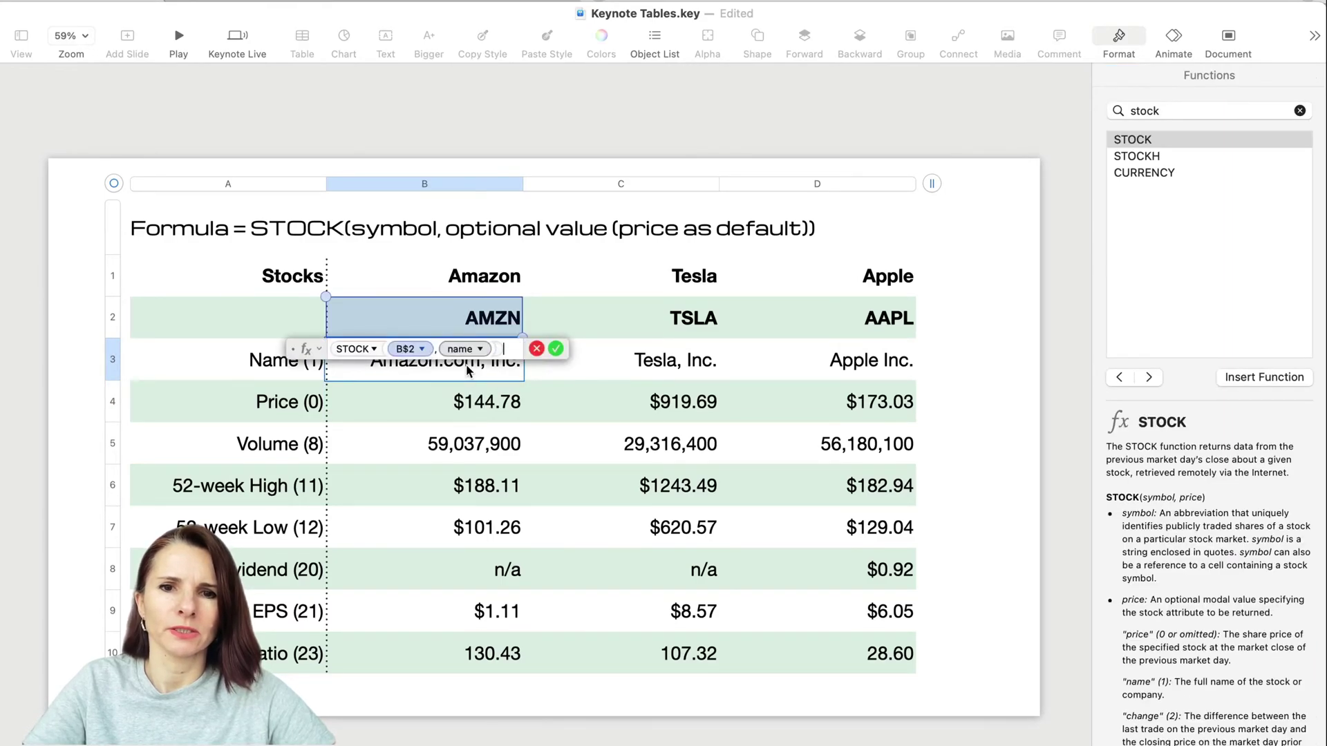
{"action": "left_click", "coordinate": [535, 348]}
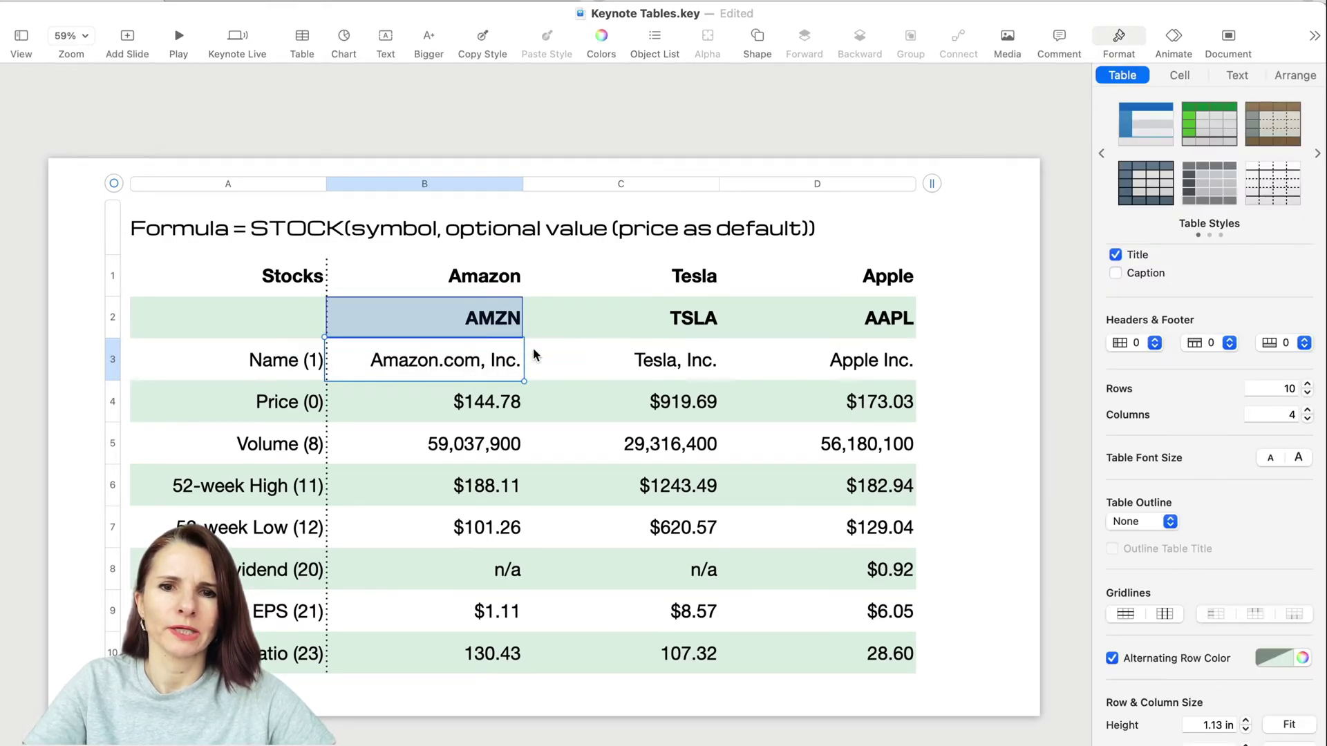
{"action": "double_click", "coordinate": [504, 373]}
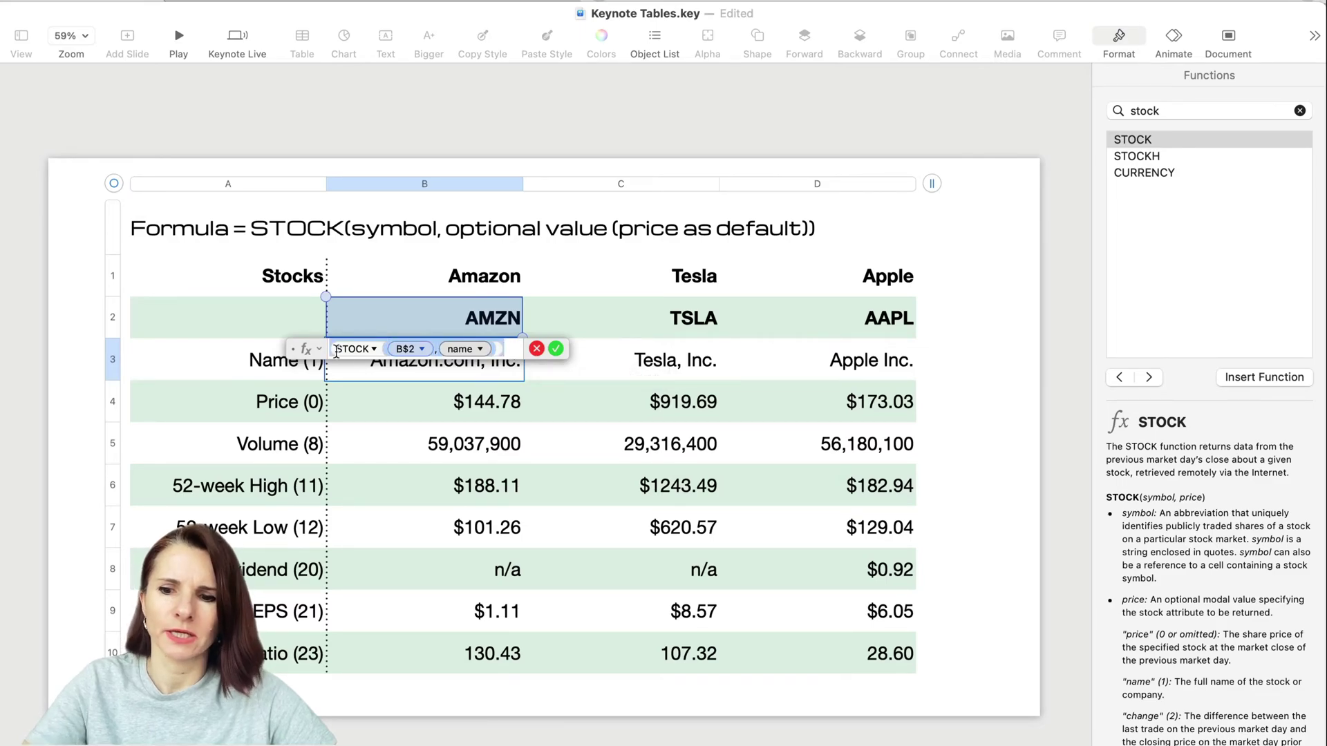
{"action": "key", "text": "super+a"}
{"action": "key", "text": "BackSpace"}
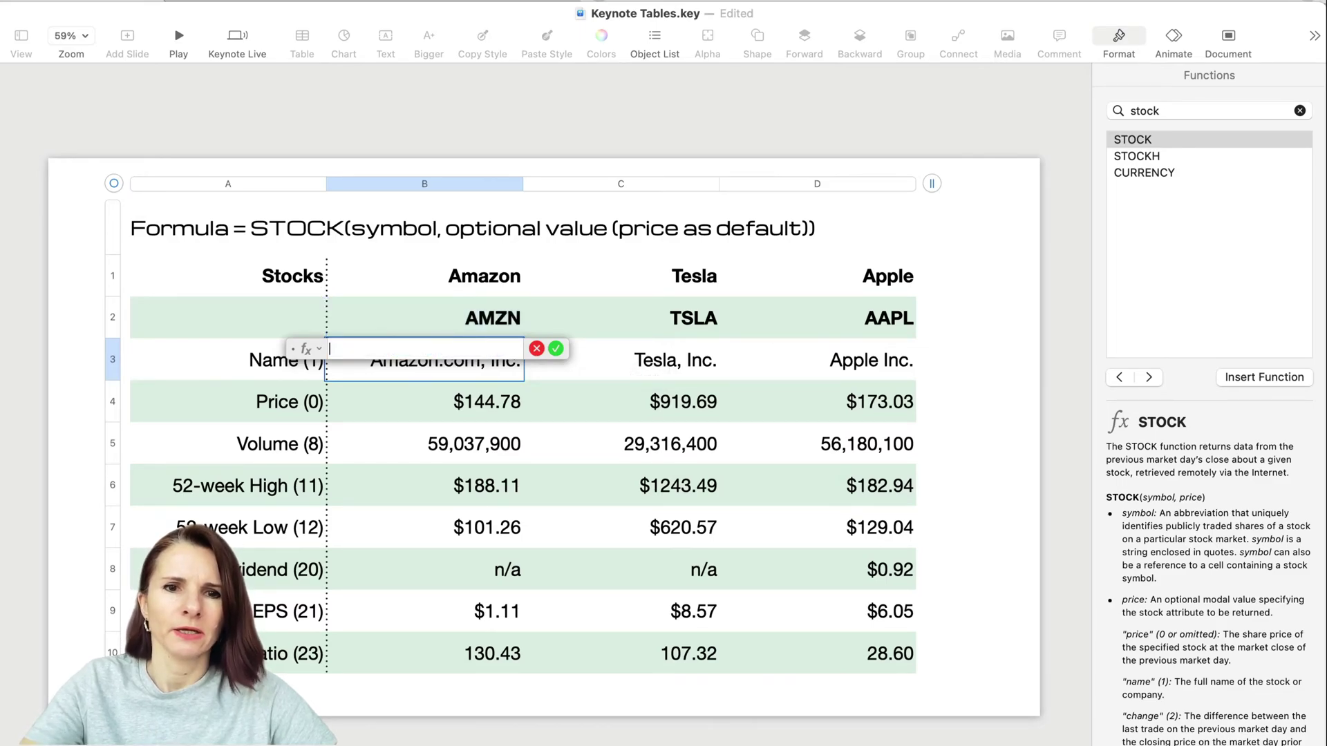
{"action": "left_click", "coordinate": [556, 349]}
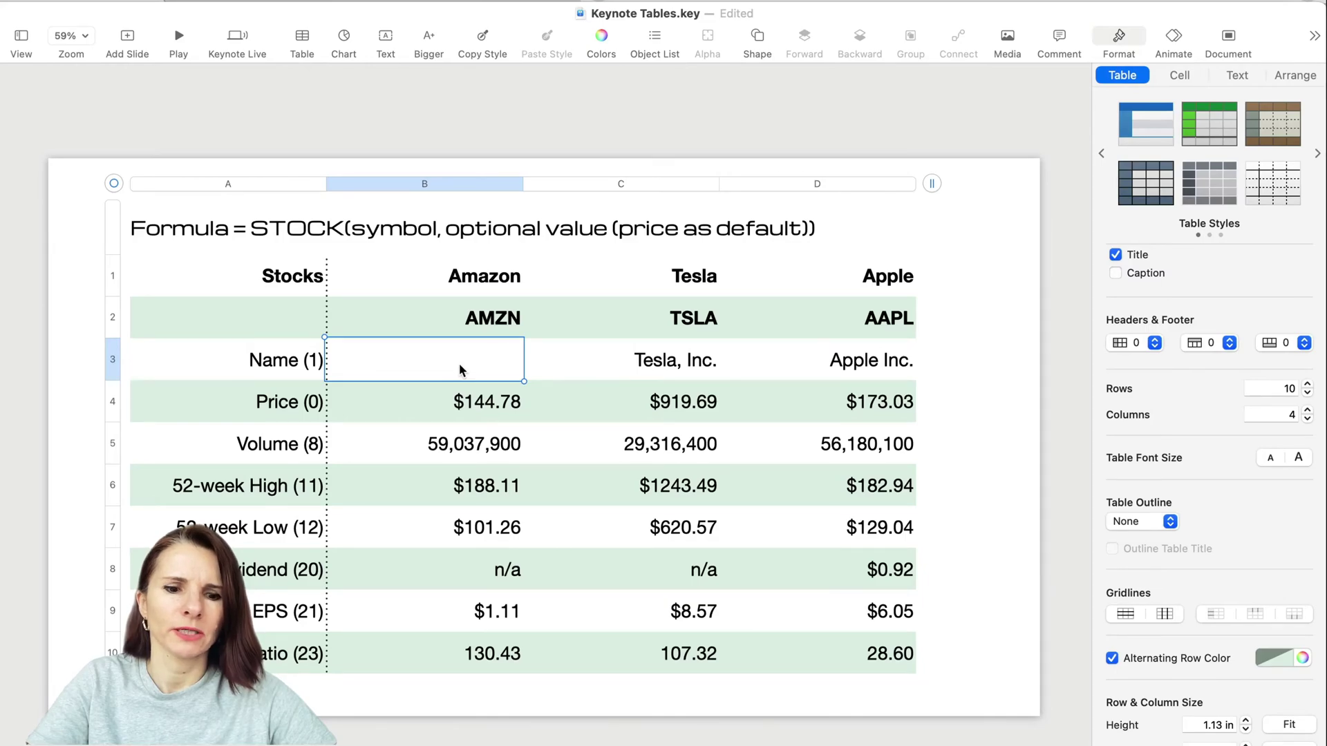
{"action": "key", "text": "super+z"}
{"action": "type", "text": "=stock"}
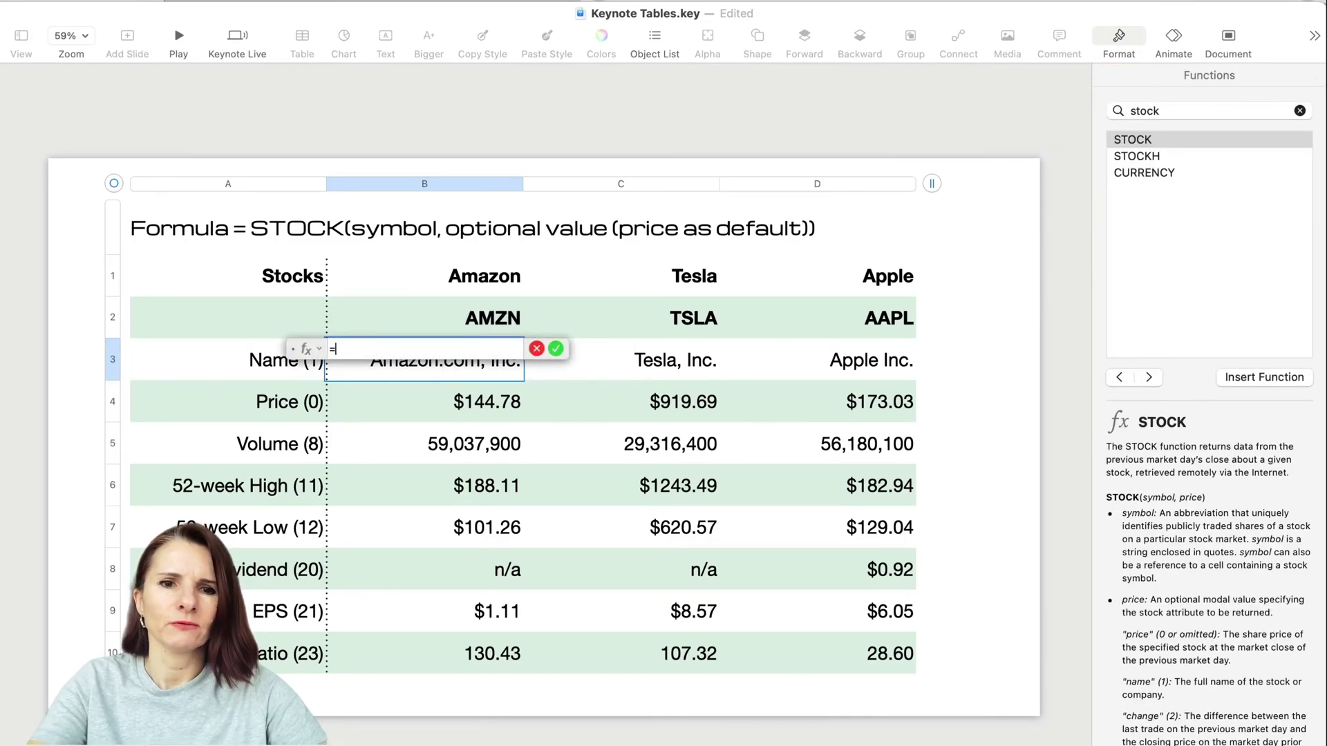
{"action": "key", "text": "Return"}
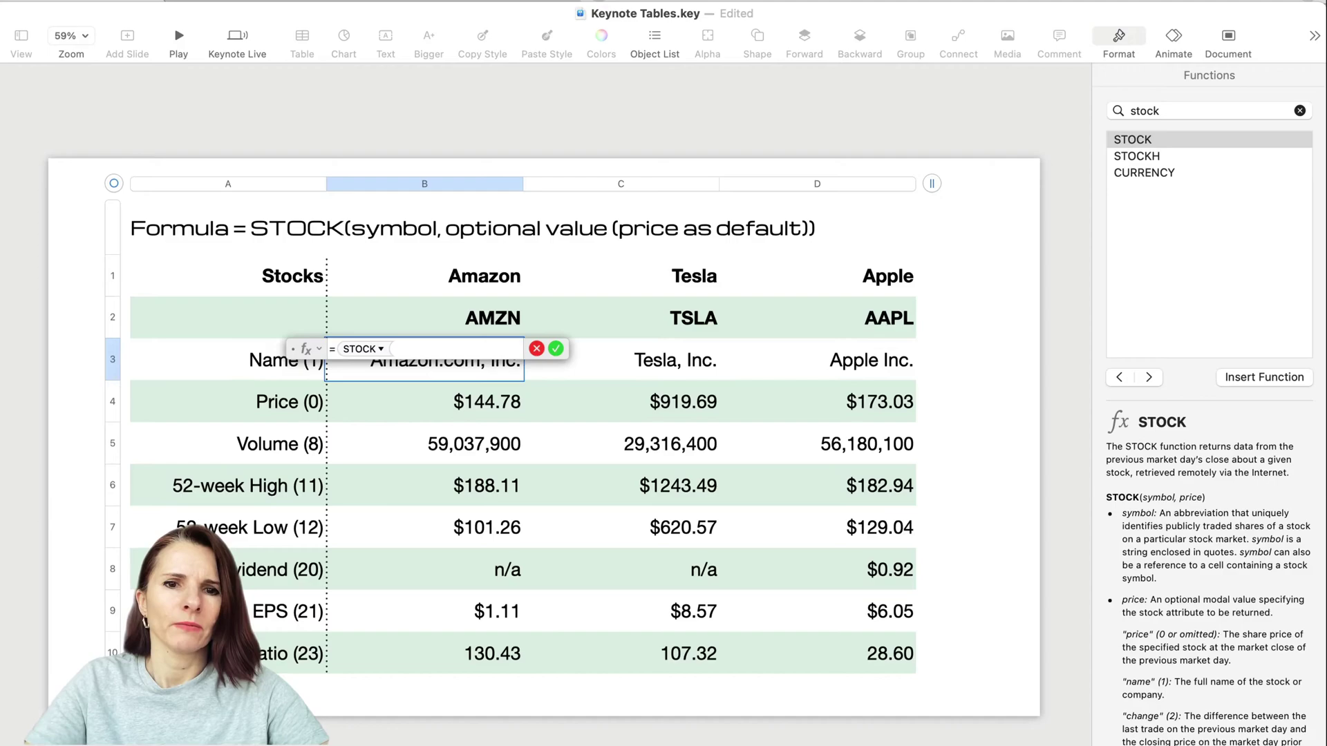
{"action": "left_click", "coordinate": [500, 327]}
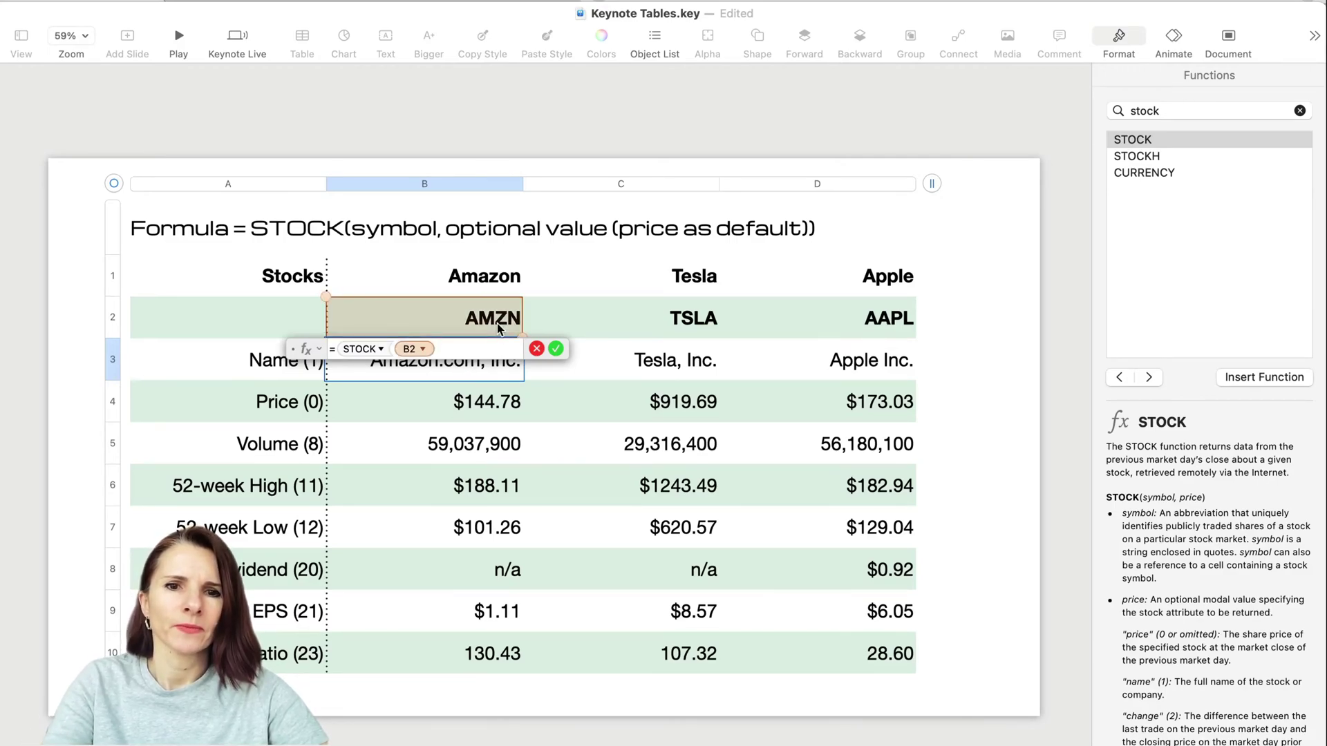
{"action": "type", "text": ","}
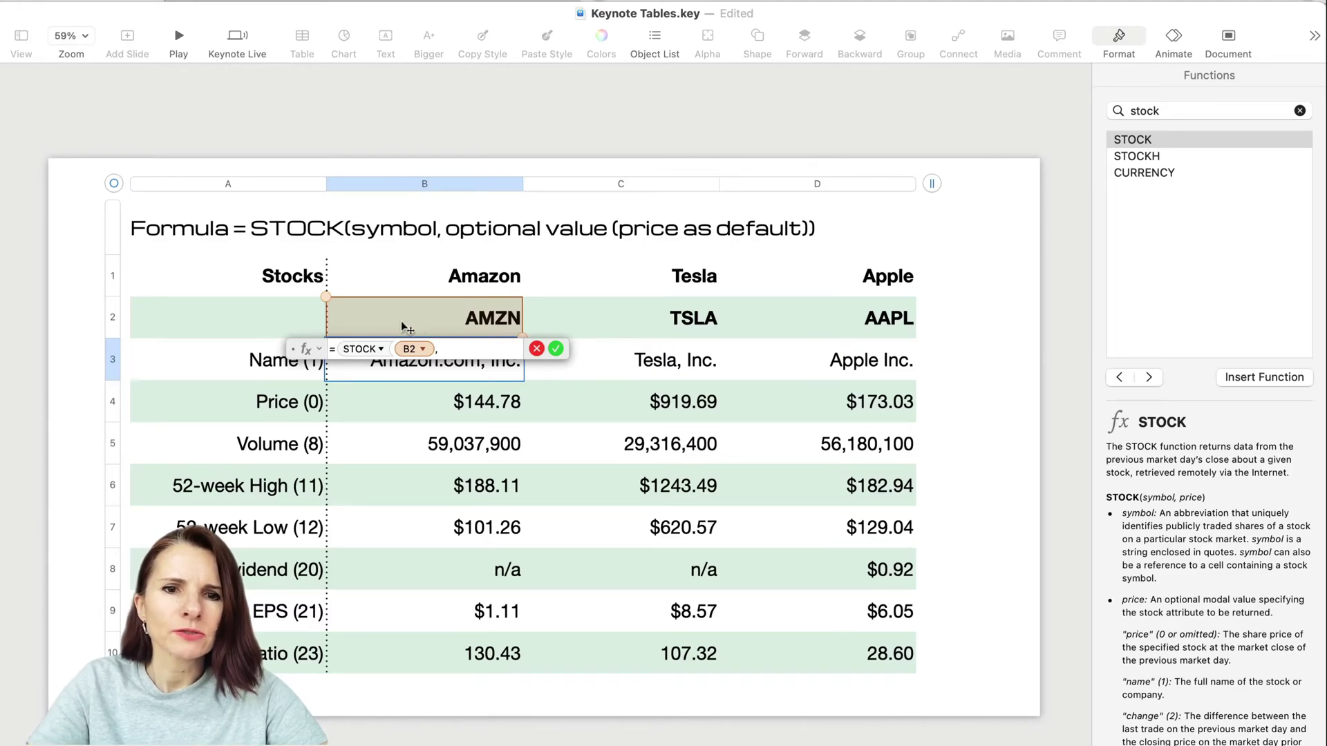
{"action": "left_click", "coordinate": [319, 351]}
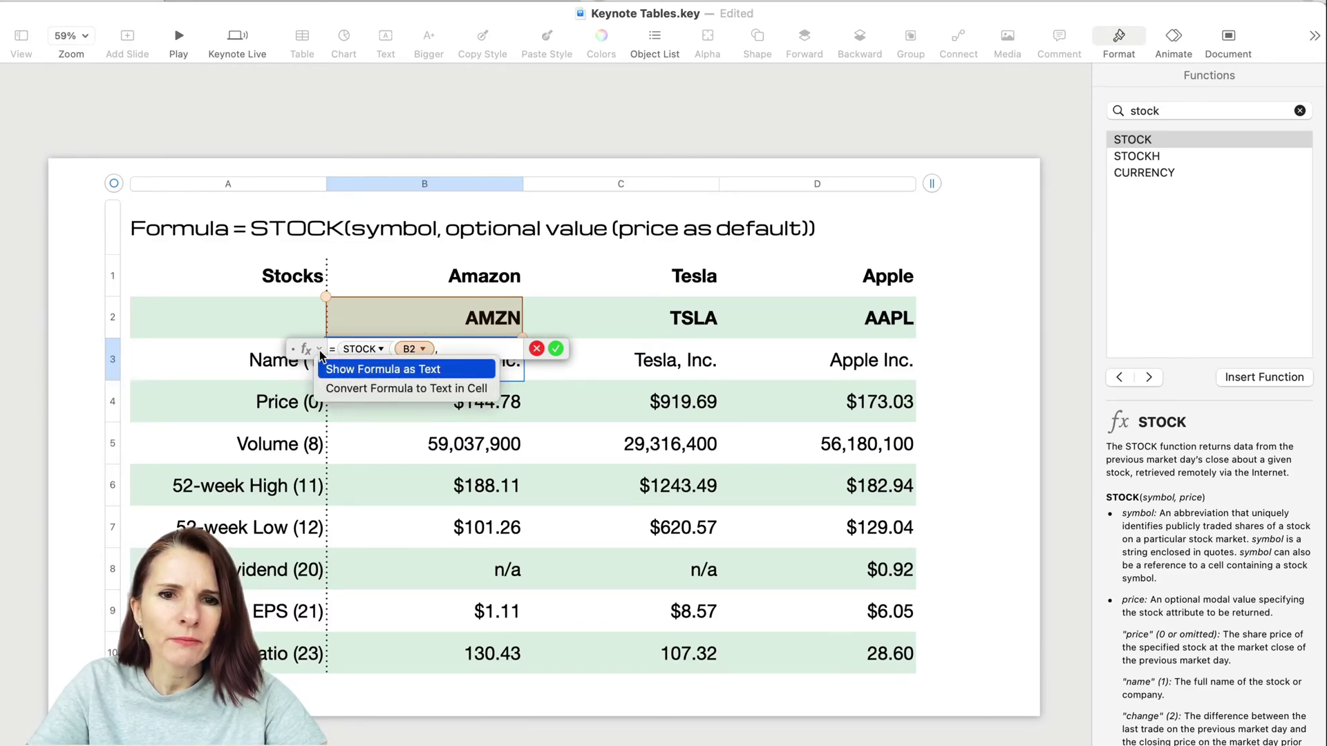
{"action": "left_click", "coordinate": [320, 350]}
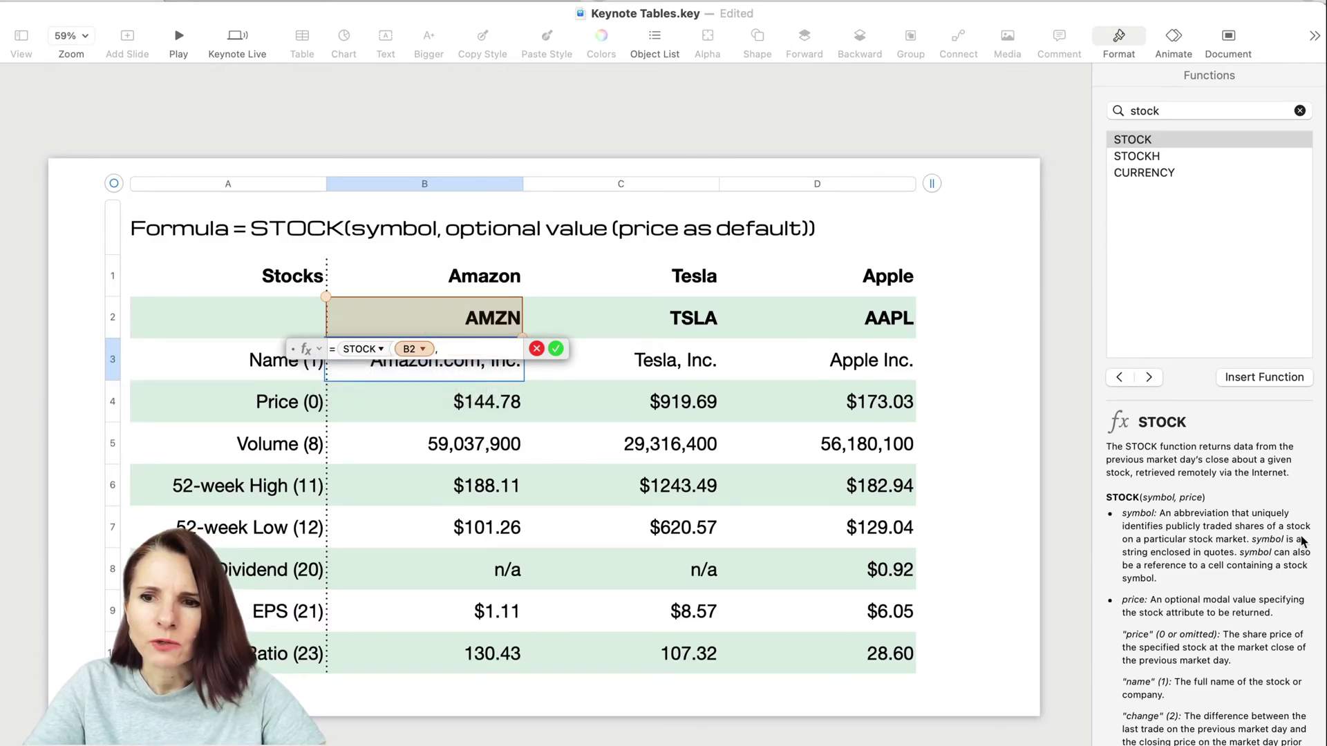
{"action": "scroll", "coordinate": [1194, 601], "scroll_direction": "down", "scroll_amount": 1}
{"action": "scroll", "coordinate": [1192, 602], "scroll_direction": "down", "scroll_amount": 1}
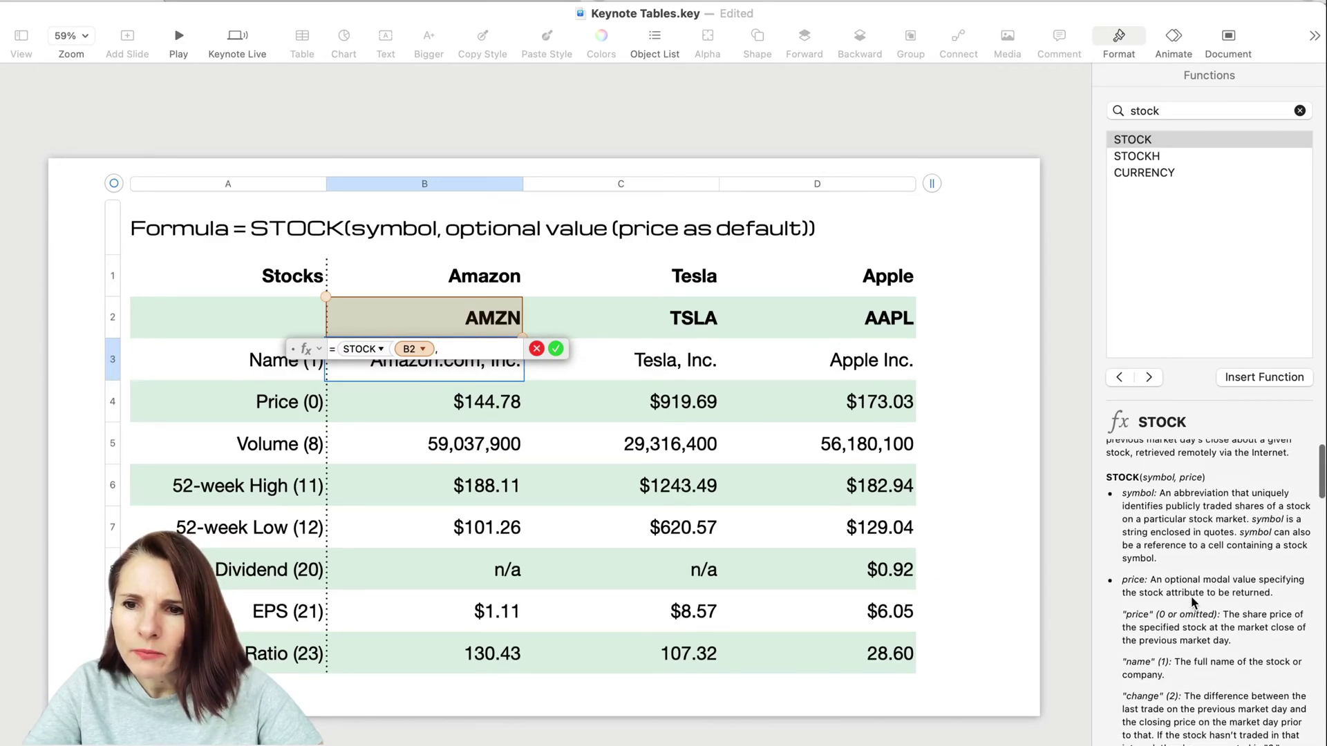
{"action": "scroll", "coordinate": [1191, 602], "scroll_direction": "down", "scroll_amount": 2}
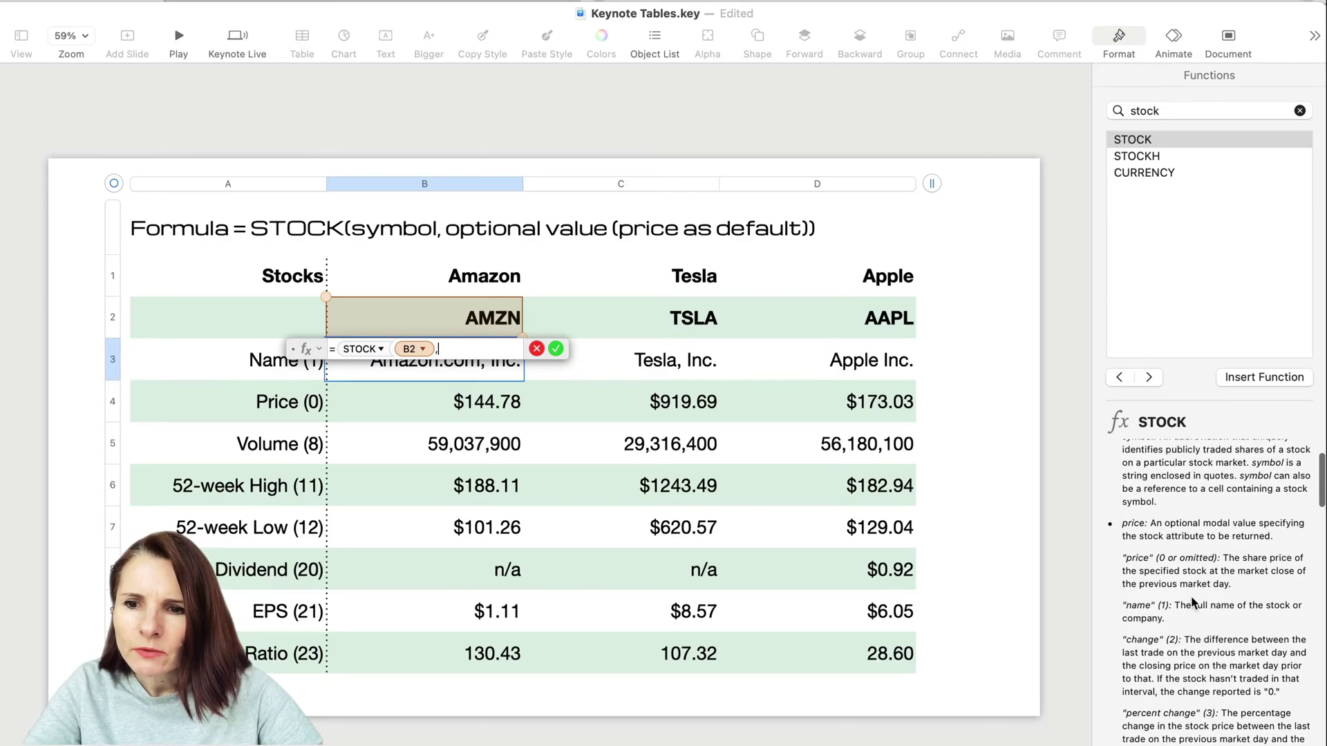
{"action": "type", "text": "1"}
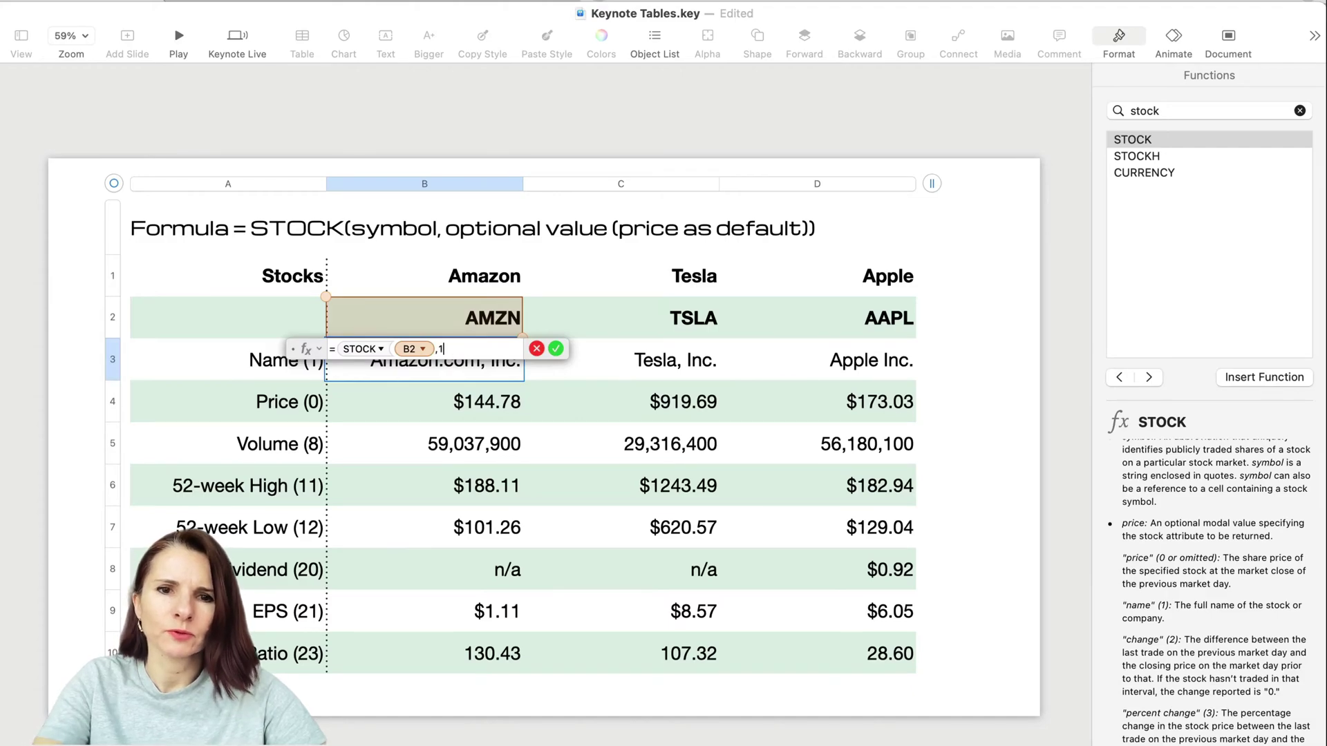
{"action": "key", "text": "Return"}
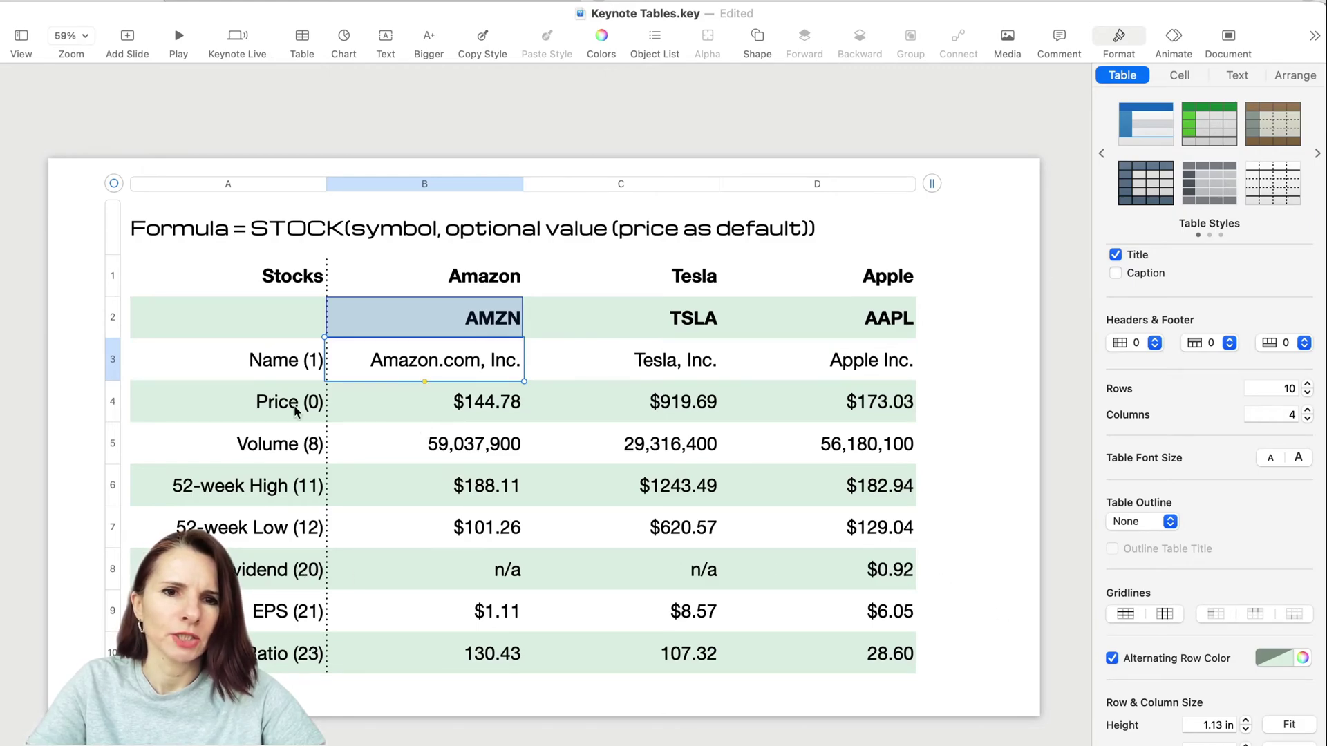
Fill B3's Amazon name formula down column B to row 10
{"action": "scroll", "coordinate": [284, 463], "scroll_direction": "down", "scroll_amount": 1}
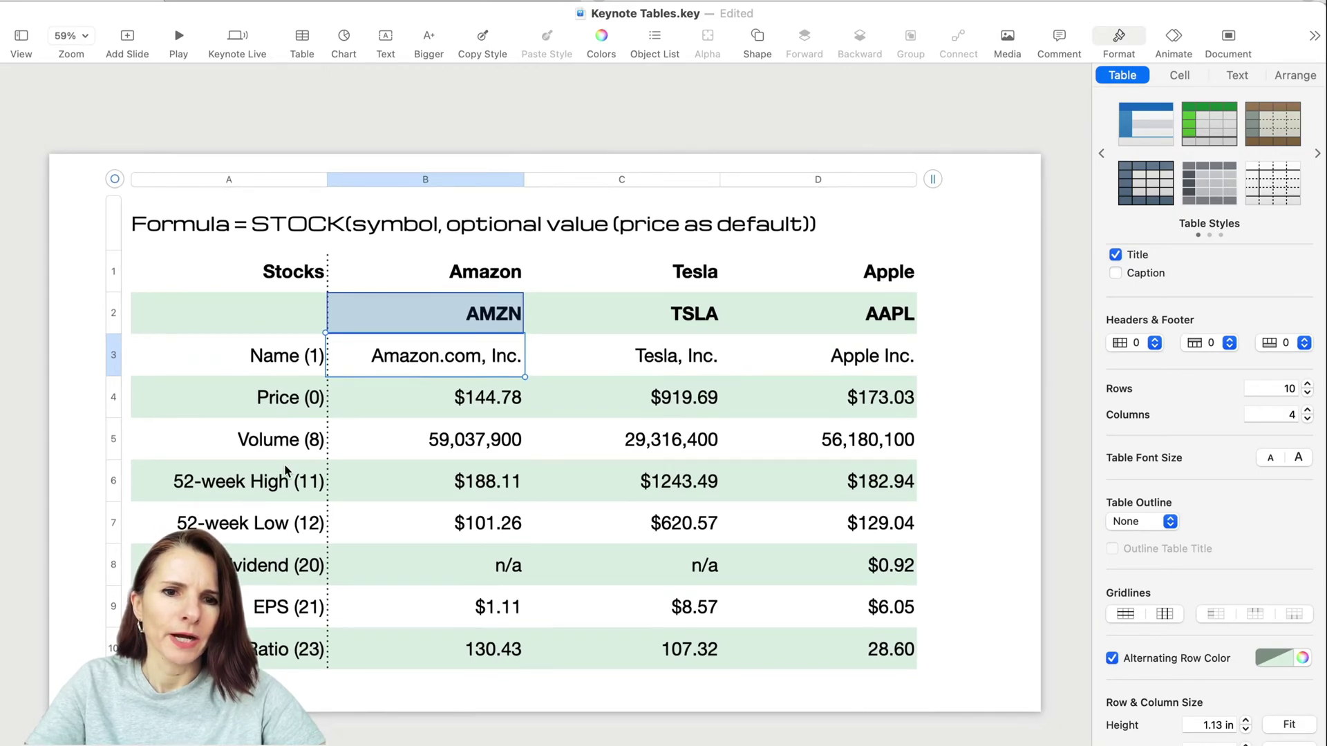
{"action": "double_click", "coordinate": [489, 373]}
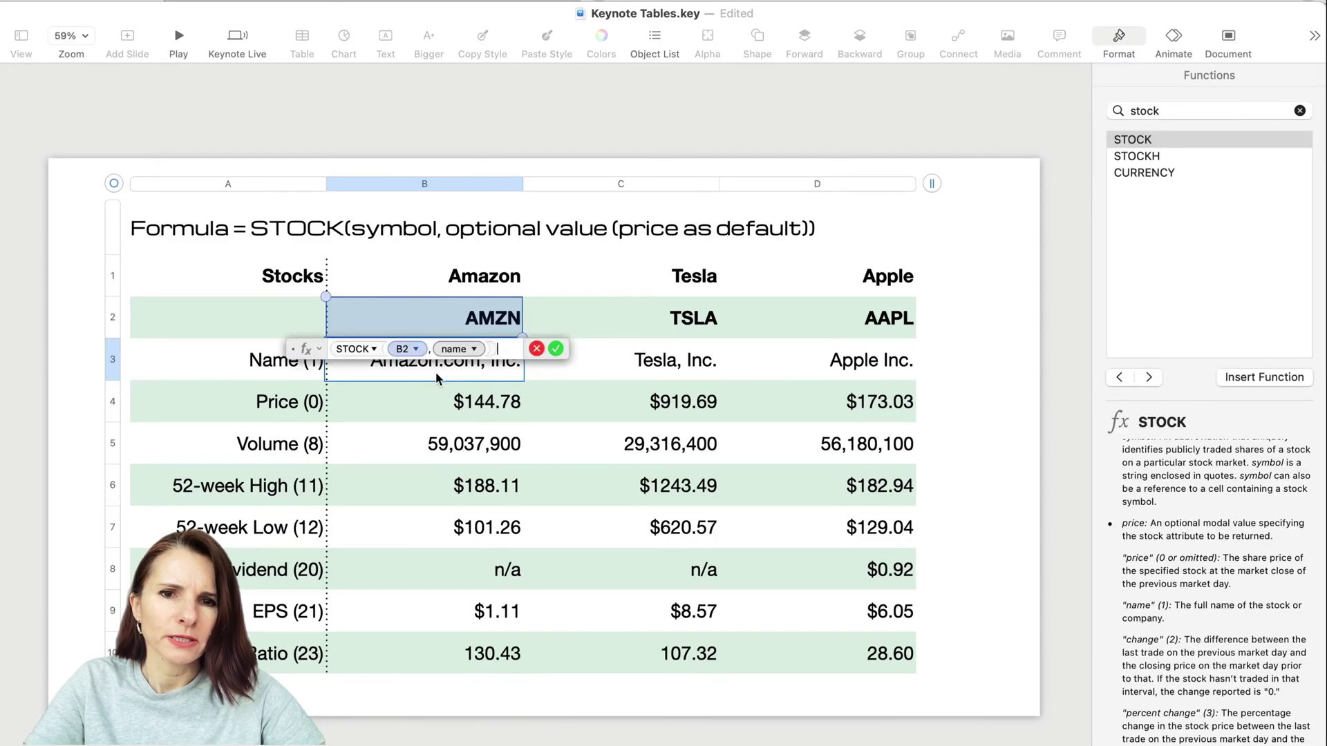
{"action": "type", "text": "+"}
{"action": "left_click", "coordinate": [425, 375]}
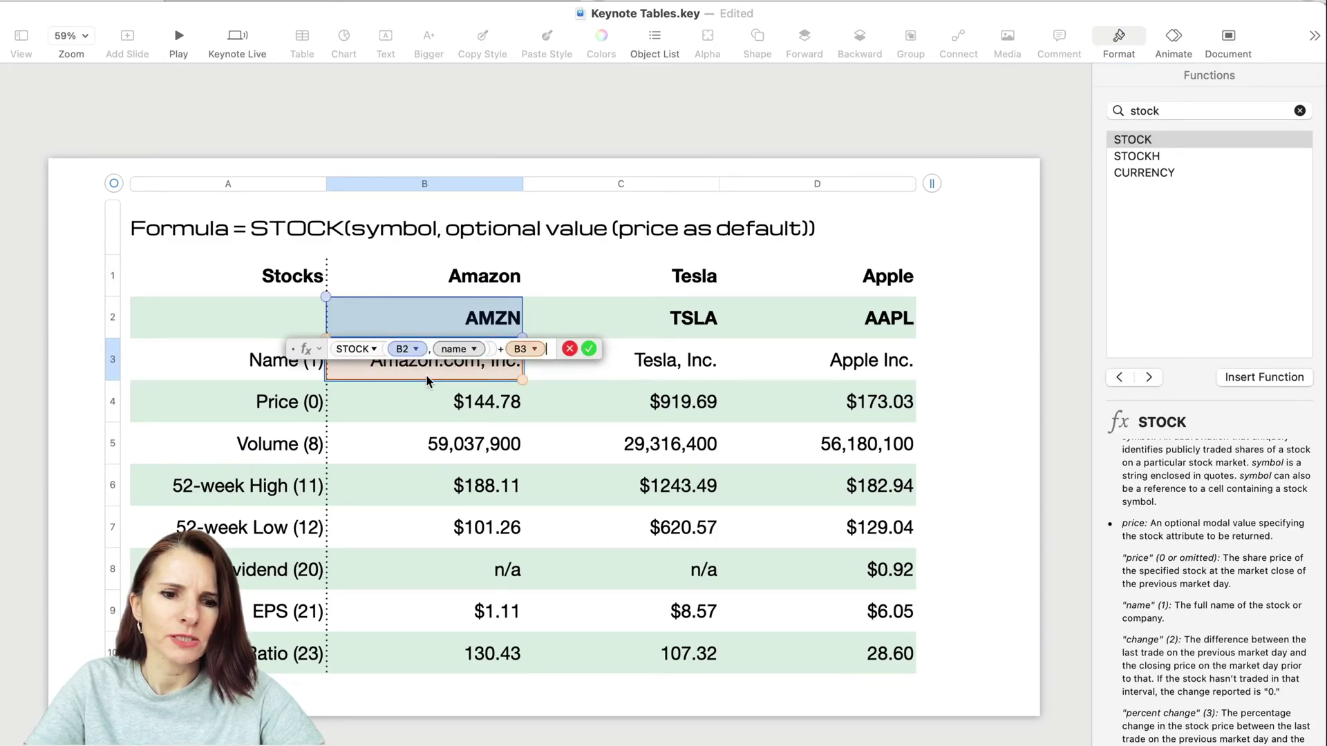
{"action": "key", "text": "Escape"}
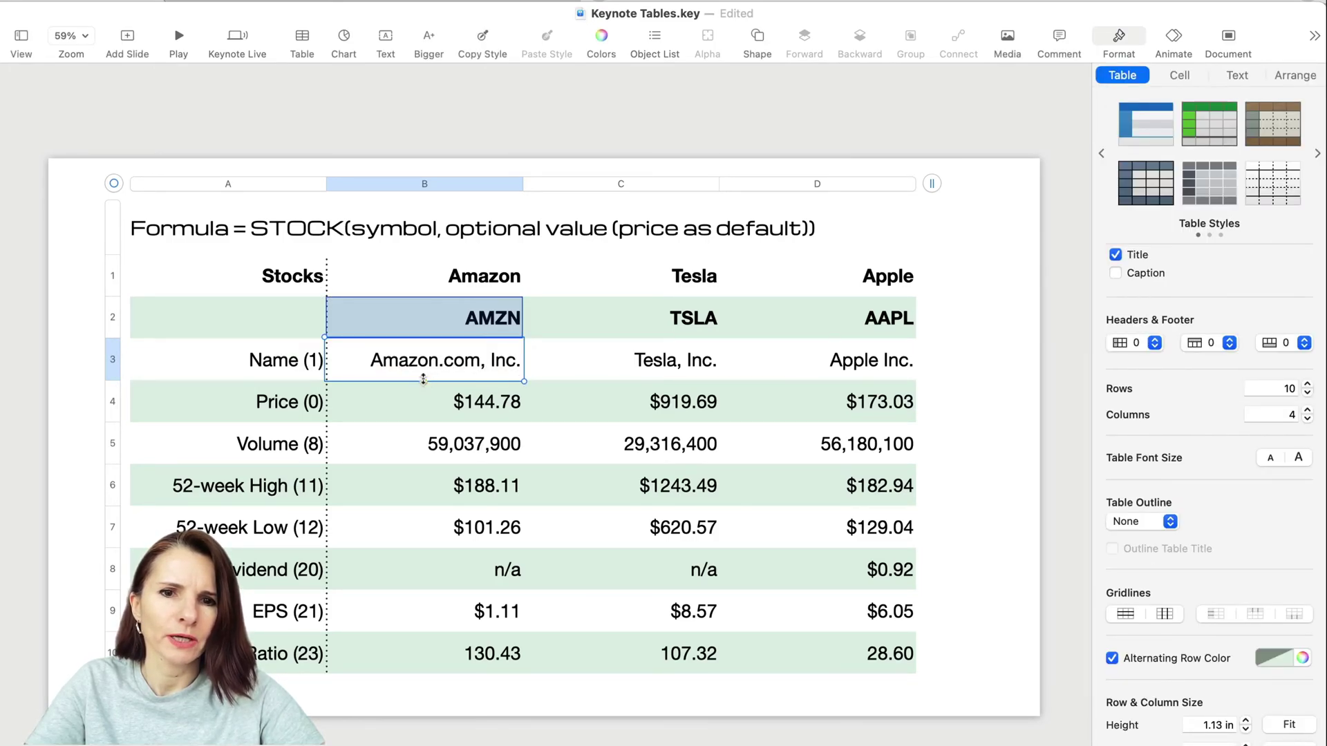
{"action": "left_click_drag", "start_coordinate": [423, 379], "coordinate": [406, 655]}
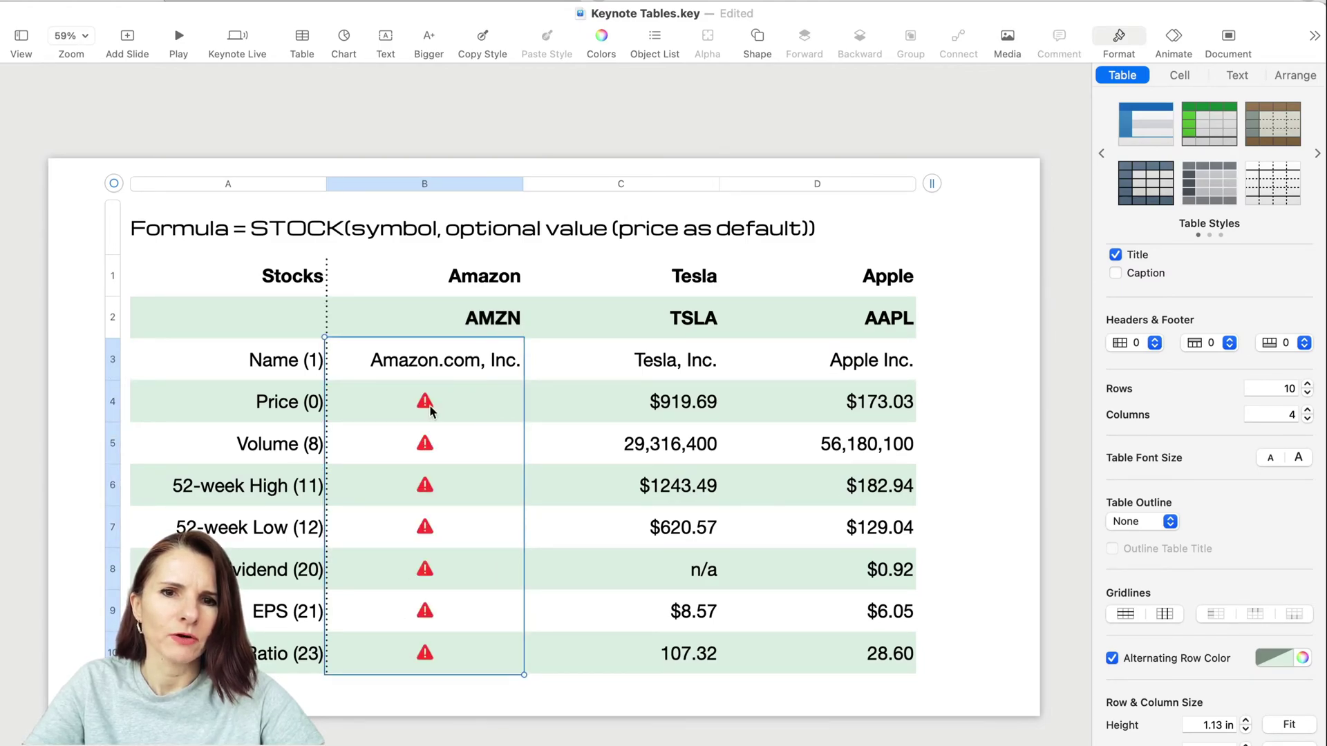
Open B4's formula to inspect why it shows an error
{"action": "left_click", "coordinate": [436, 371]}
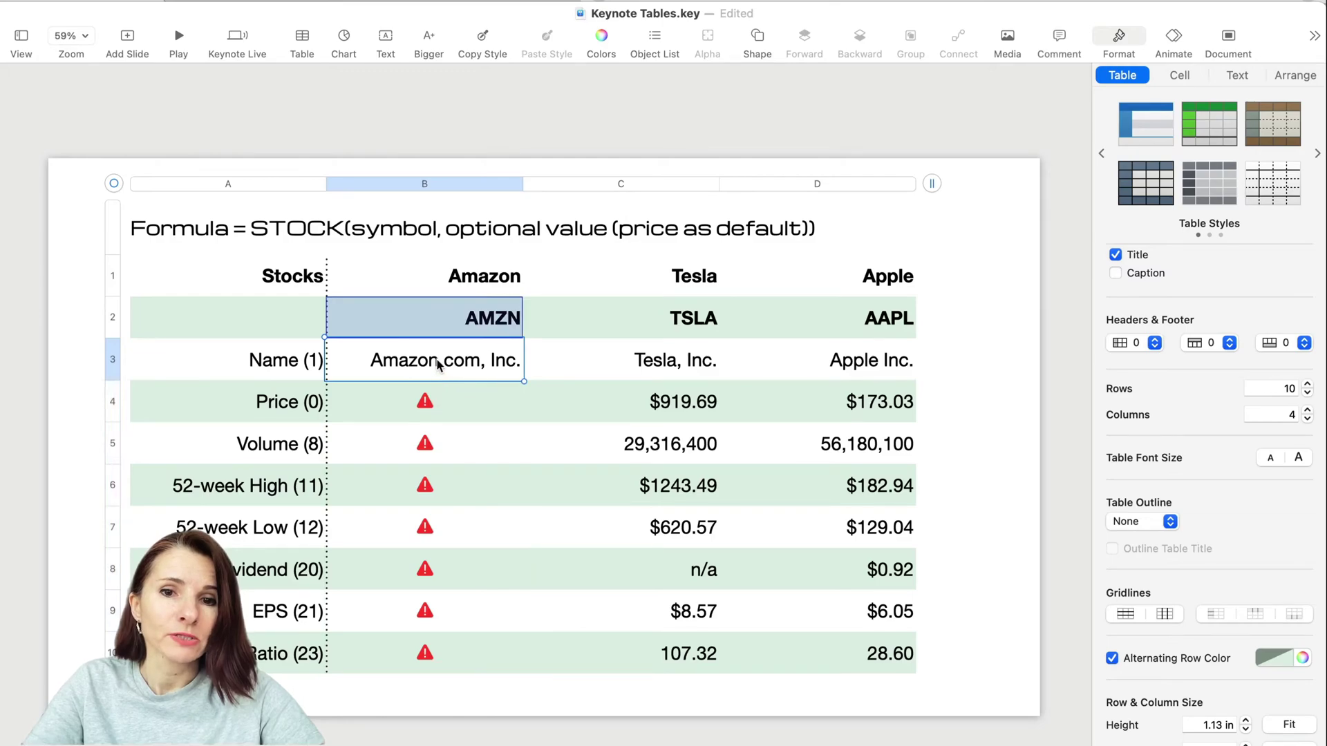
{"action": "left_click", "coordinate": [430, 399]}
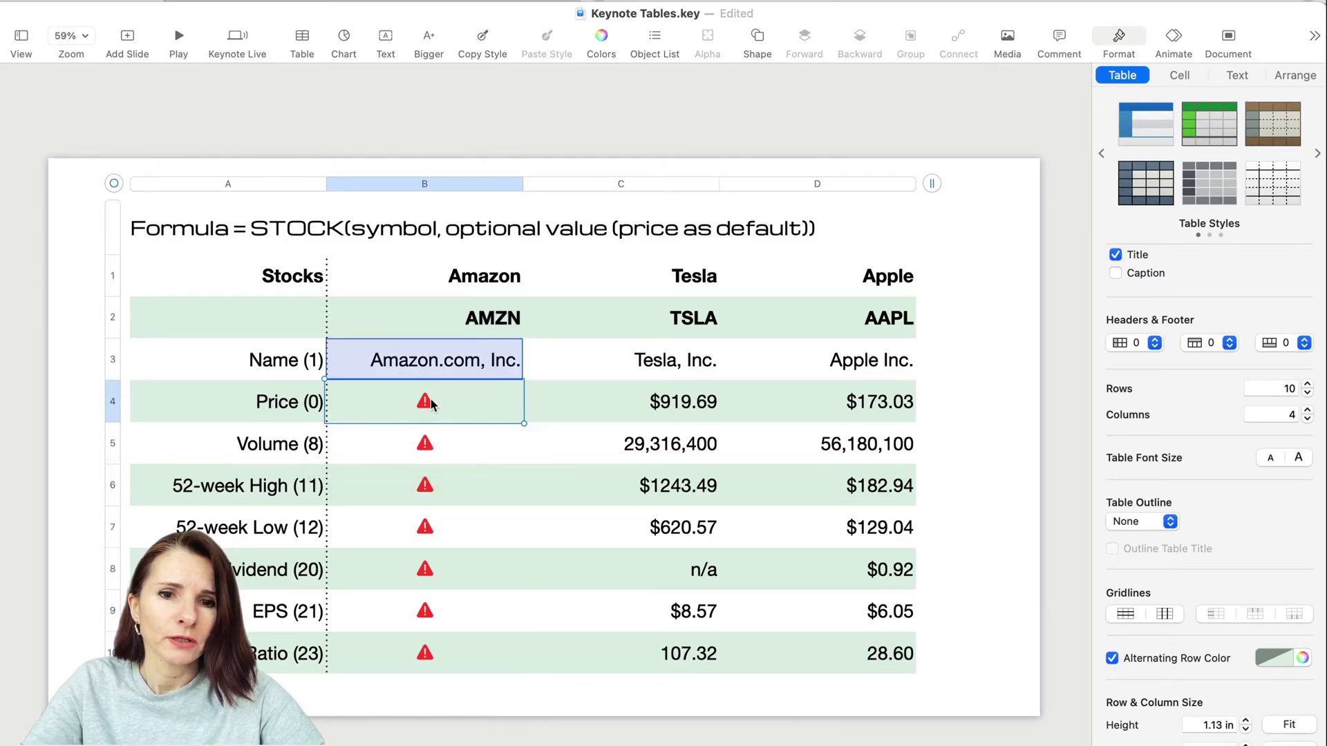
{"action": "double_click", "coordinate": [368, 401]}
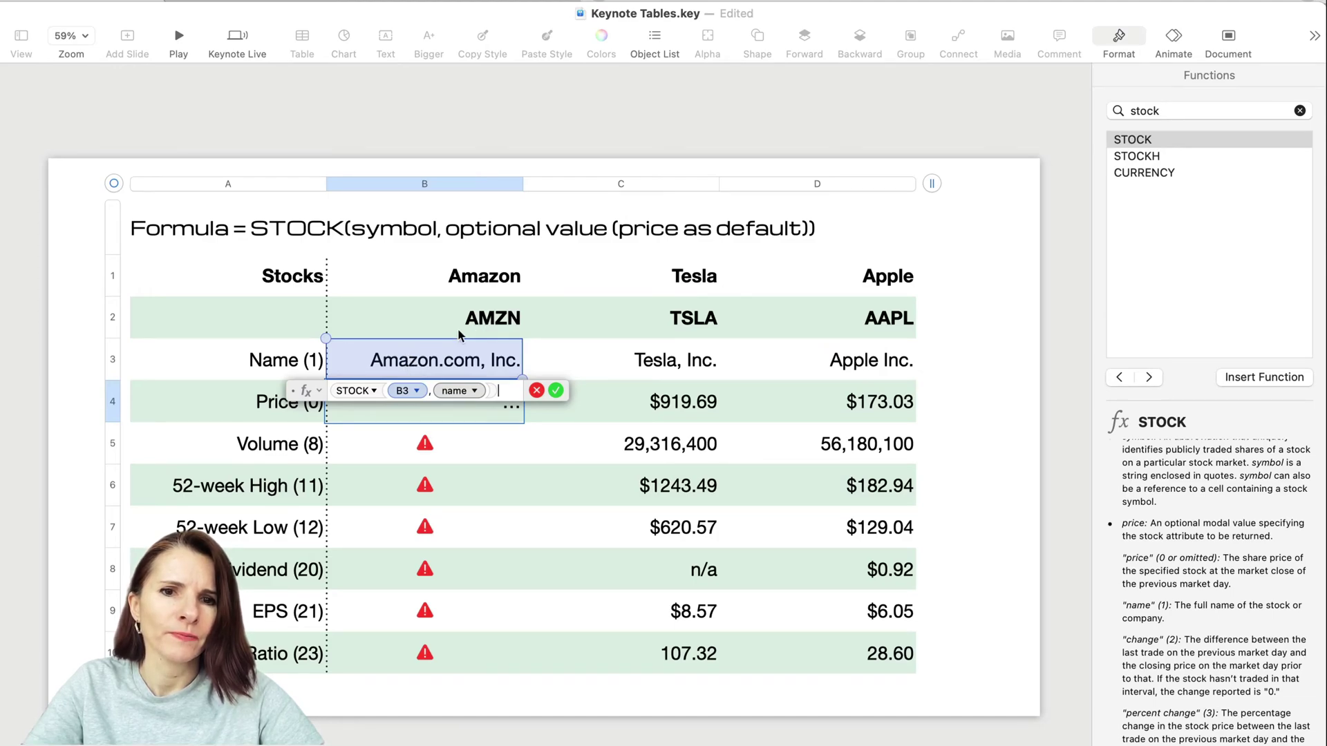
Leave B4's formula editor without keeping any changes
{"action": "left_click", "coordinate": [418, 392]}
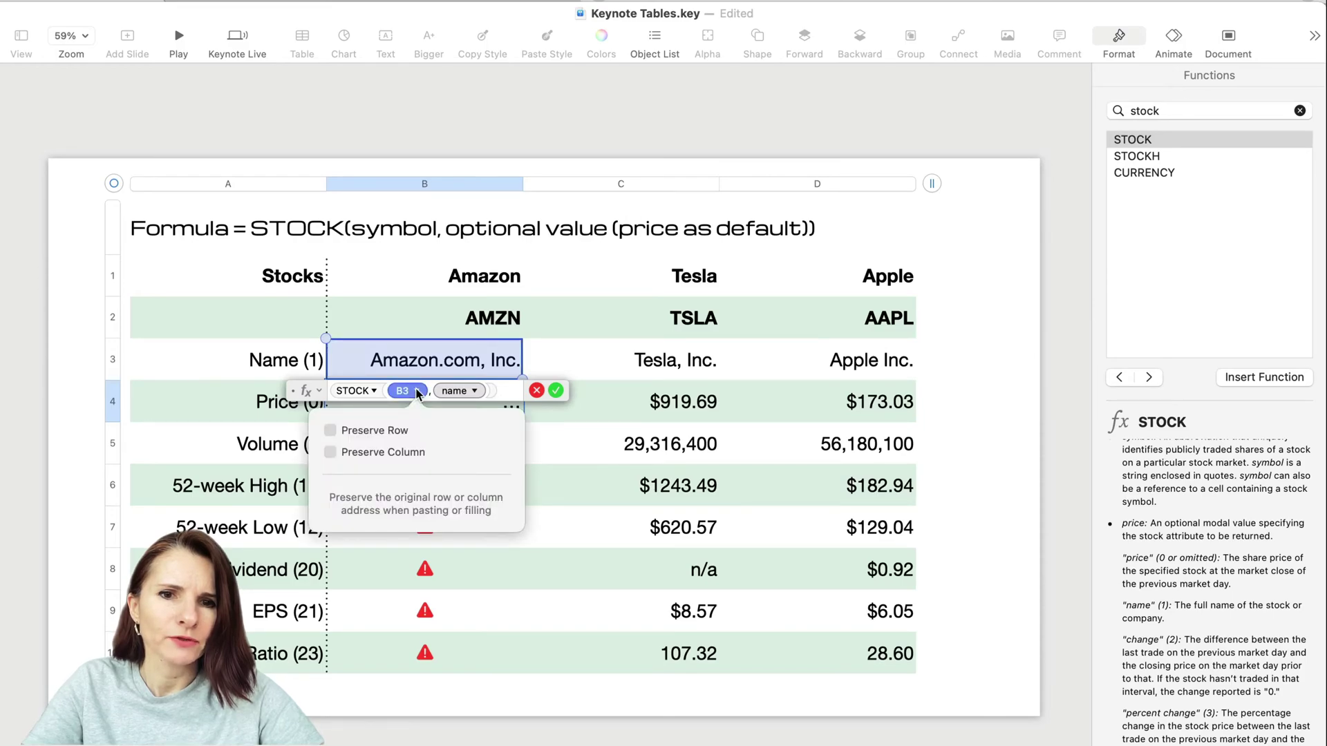
{"action": "left_click", "coordinate": [416, 389]}
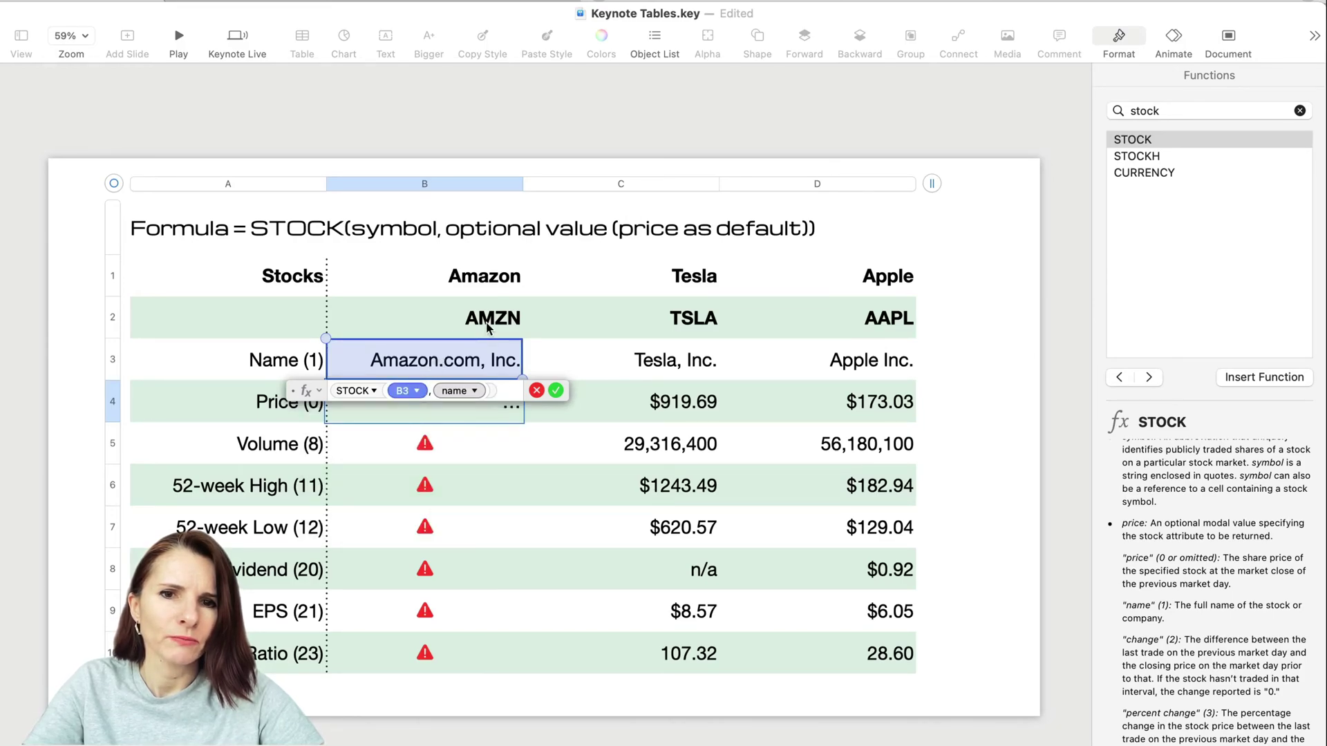
{"action": "key", "text": "BackSpace"}
{"action": "key", "text": "BackSpace"}
{"action": "key", "text": "BackSpace"}
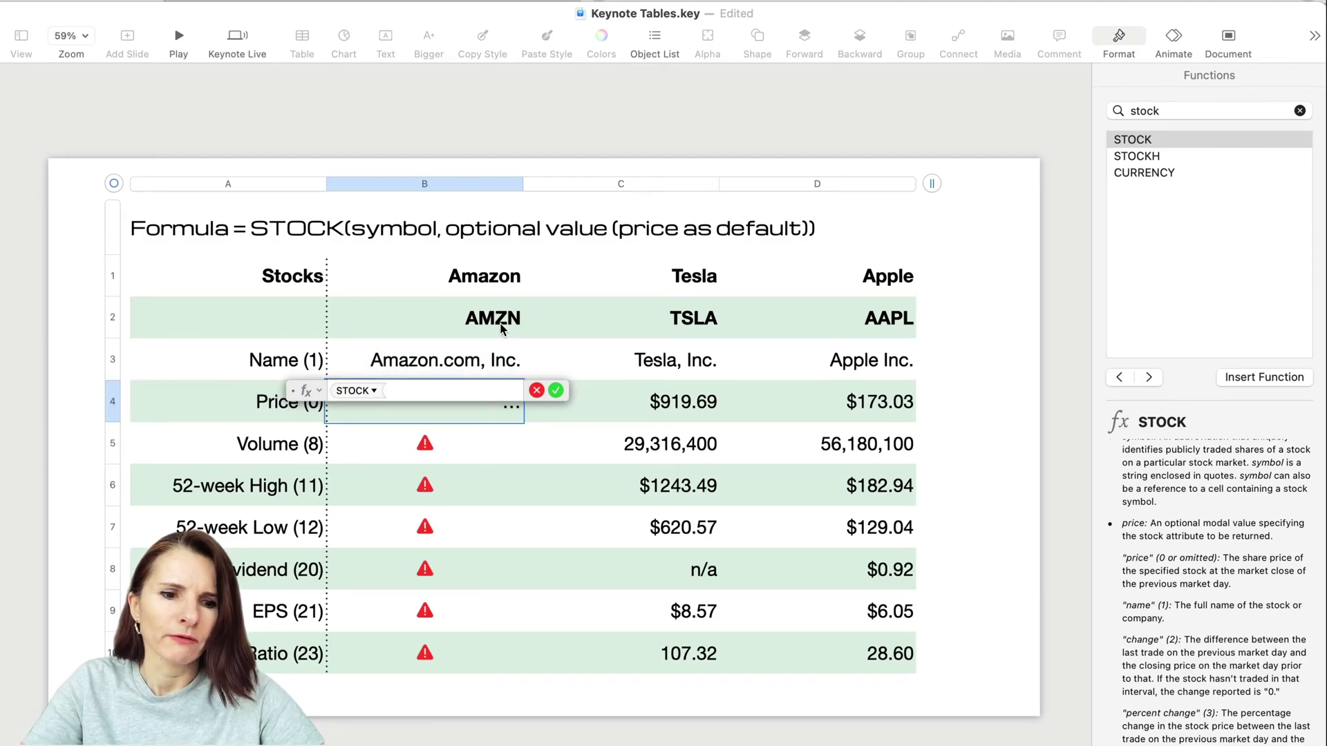
{"action": "key", "text": "Escape"}
Set B3's B2 reference to Preserve Row, making it B$2, and accept the formula
{"action": "double_click", "coordinate": [473, 367]}
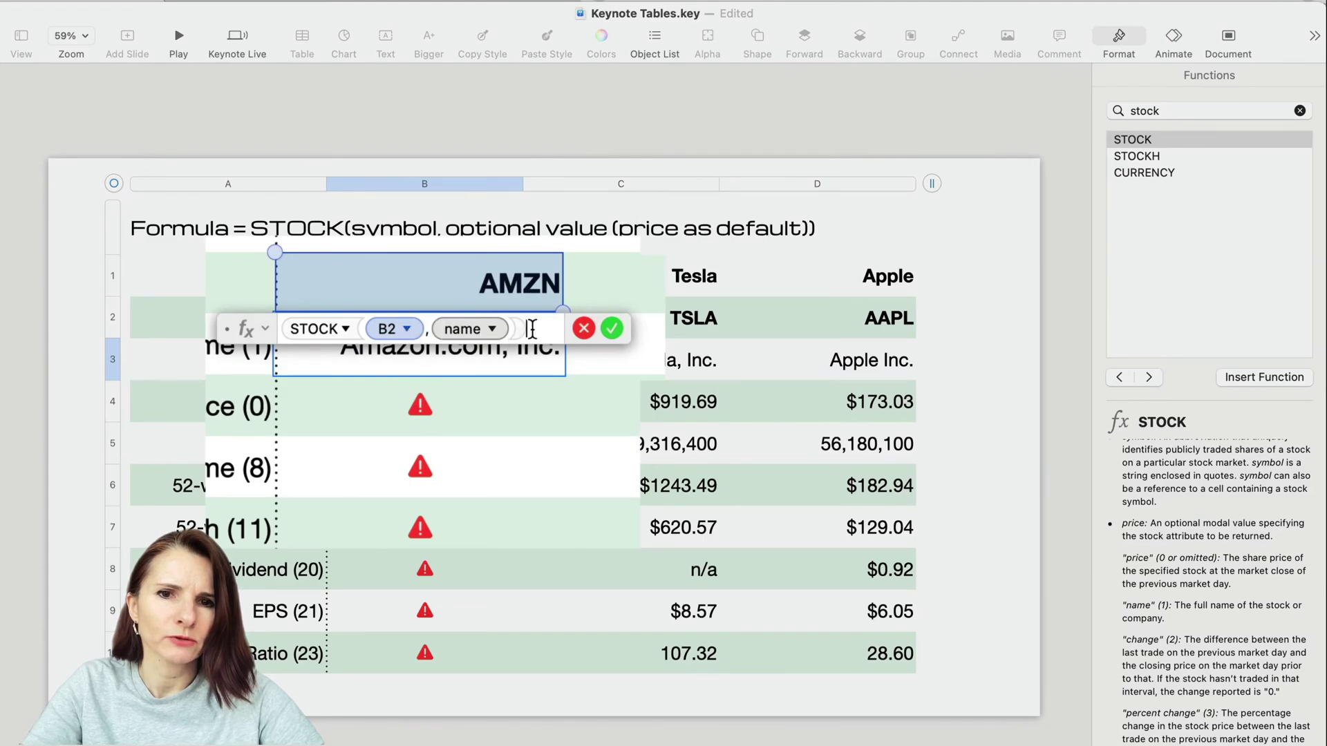
{"action": "left_click", "coordinate": [407, 329]}
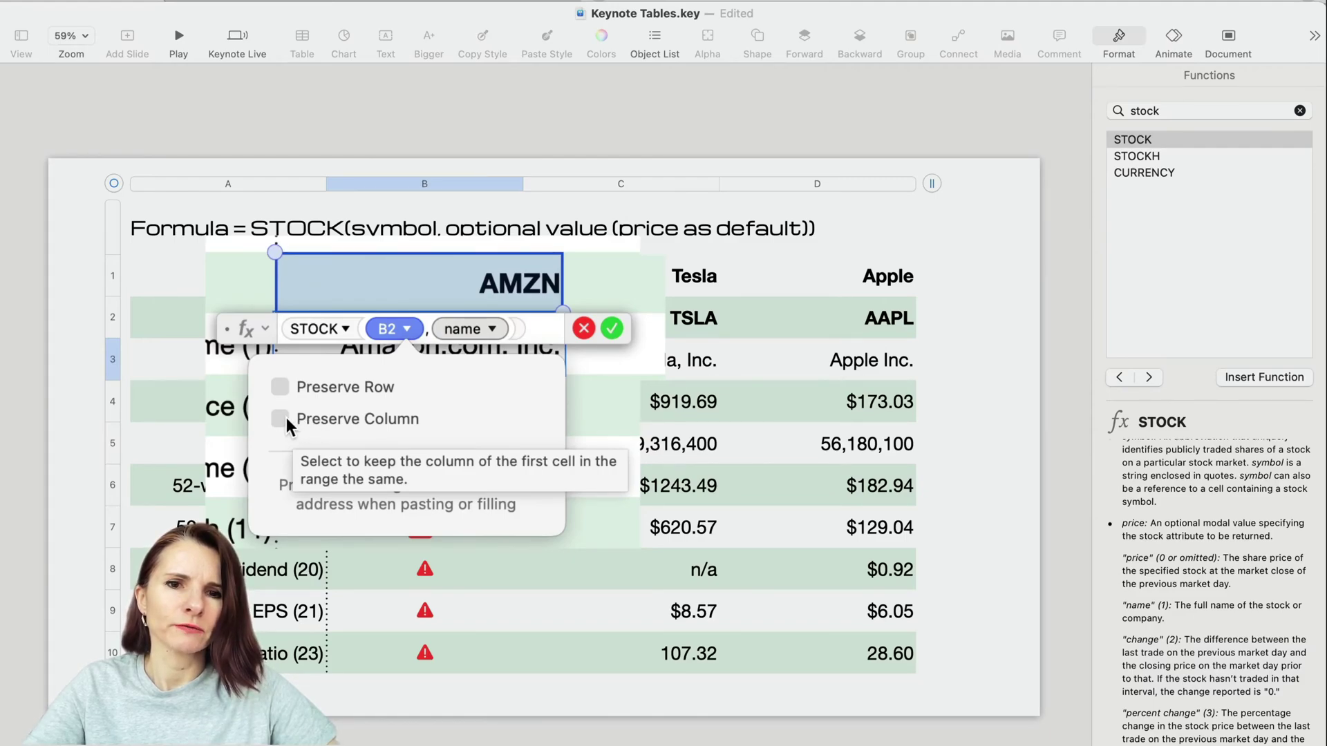
{"action": "left_click", "coordinate": [280, 387]}
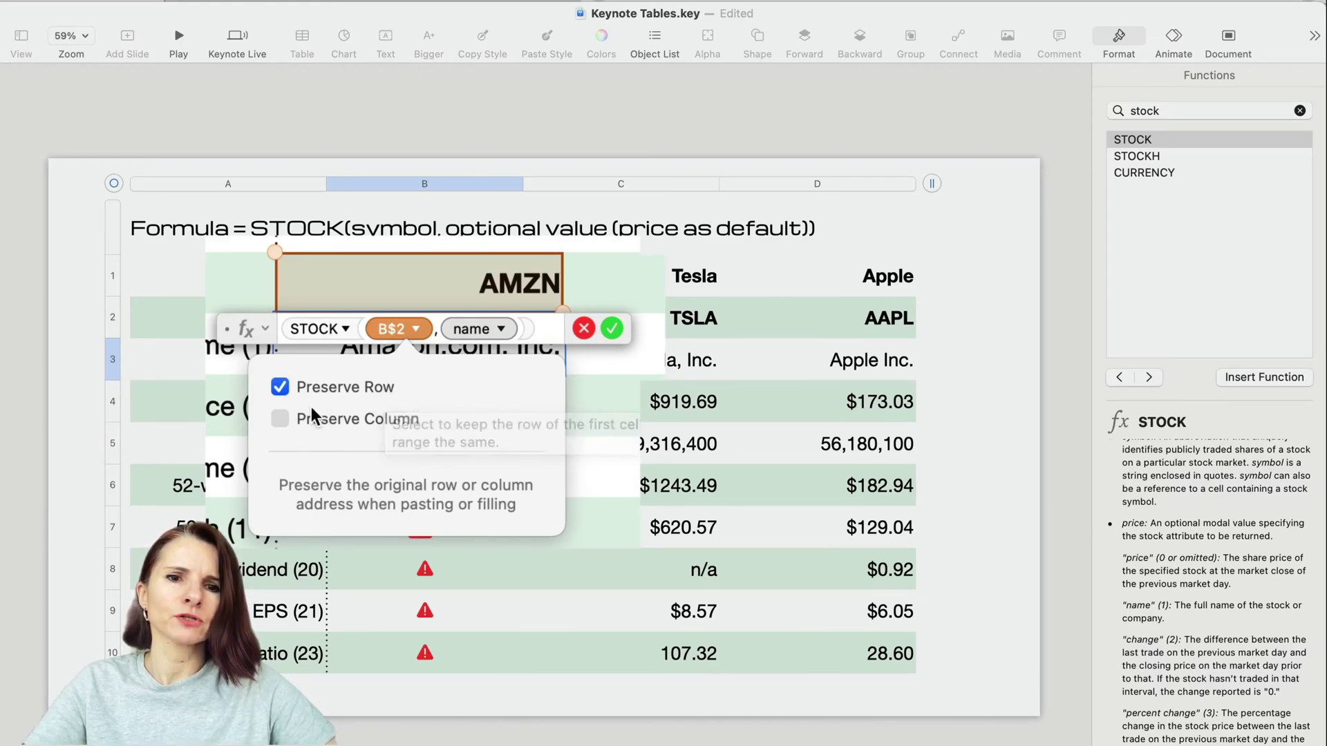
{"action": "key", "text": "Escape"}
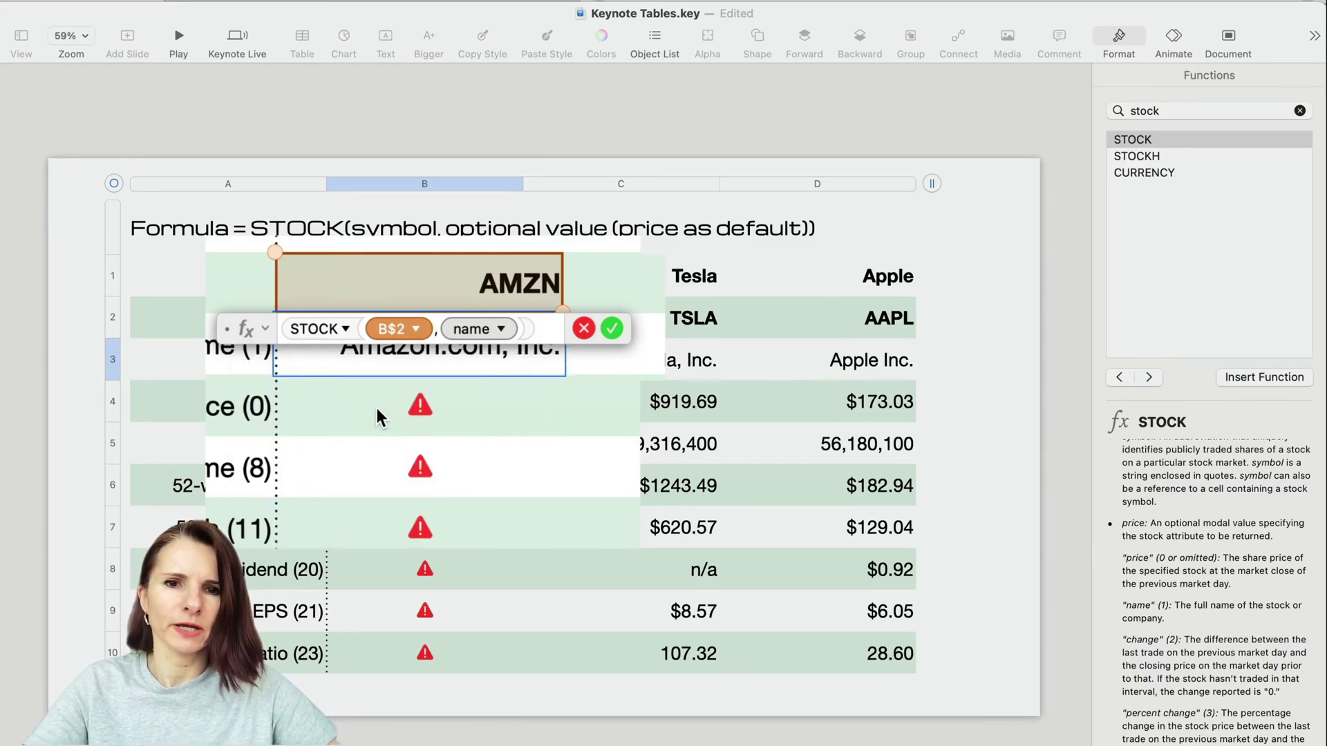
{"action": "left_click", "coordinate": [611, 336]}
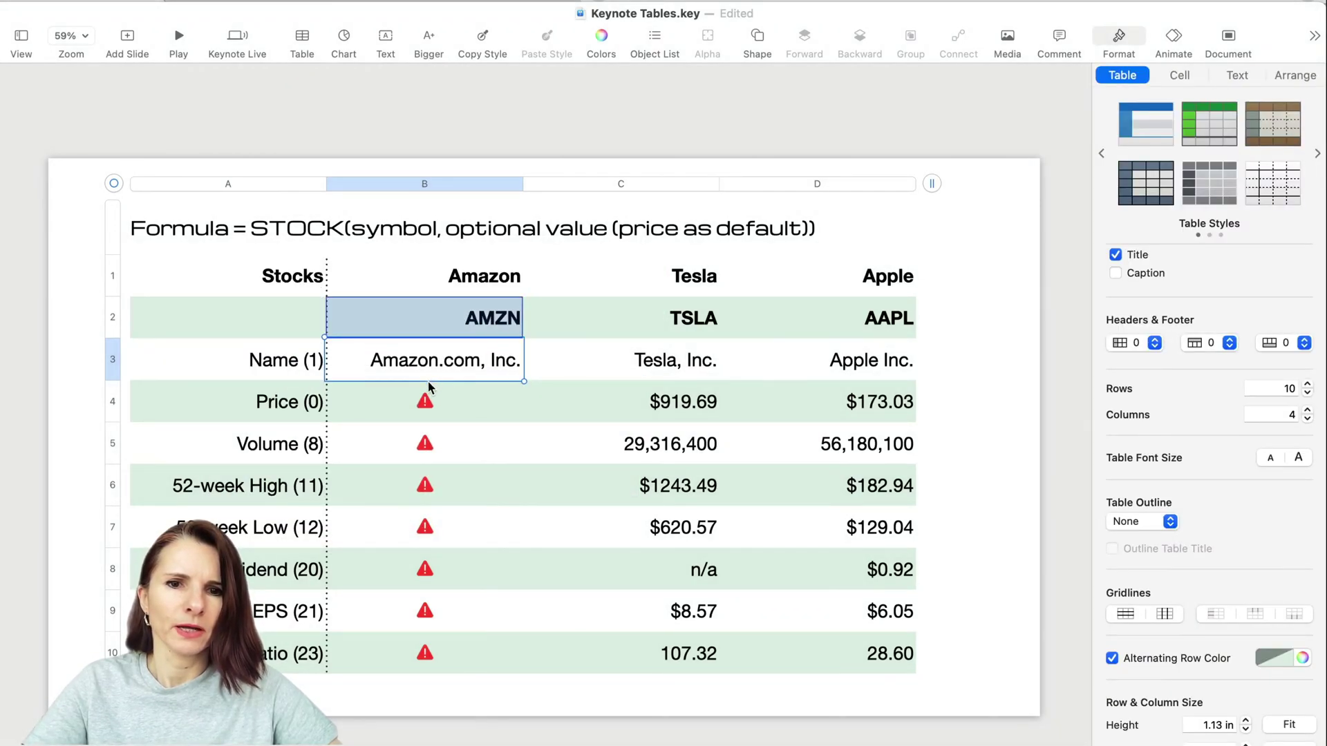
Fill the B3 STOCK formula down to row 10 and set B4 to return price
{"action": "left_click_drag", "start_coordinate": [425, 380], "coordinate": [429, 665]}
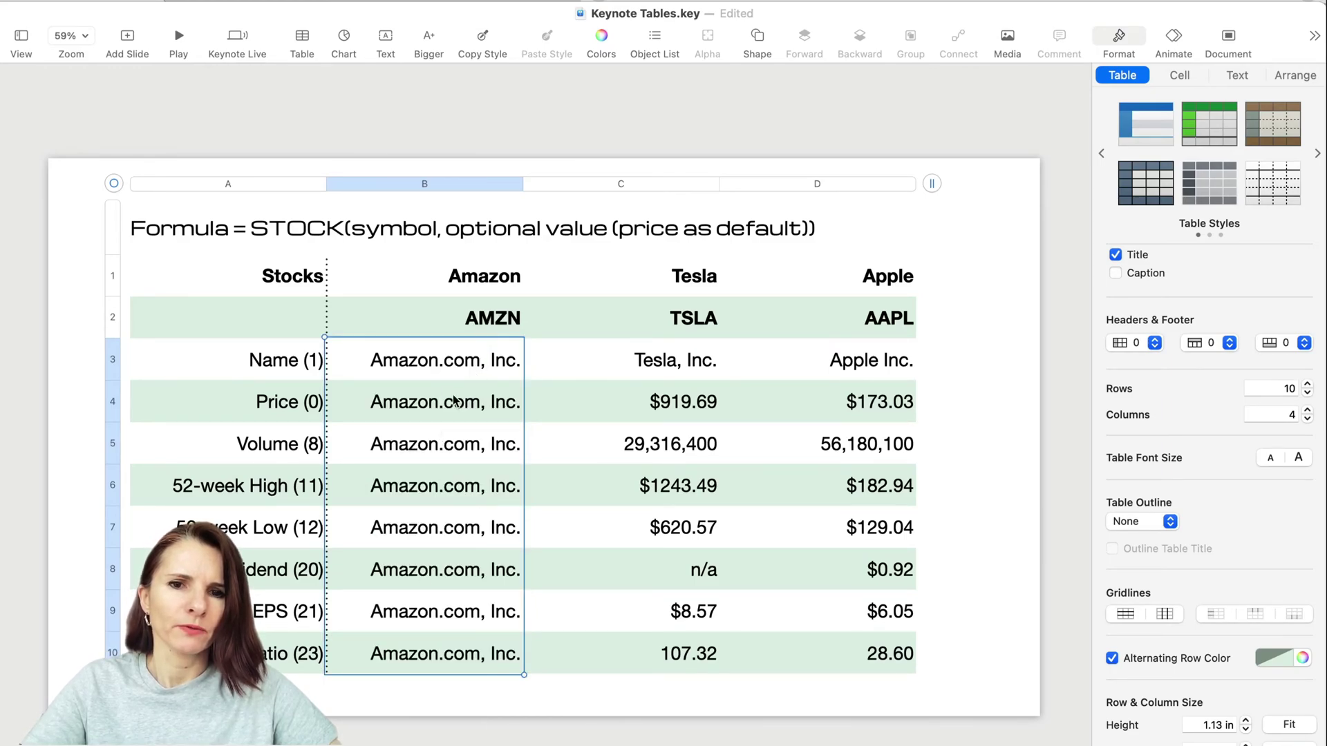
{"action": "left_click", "coordinate": [386, 413]}
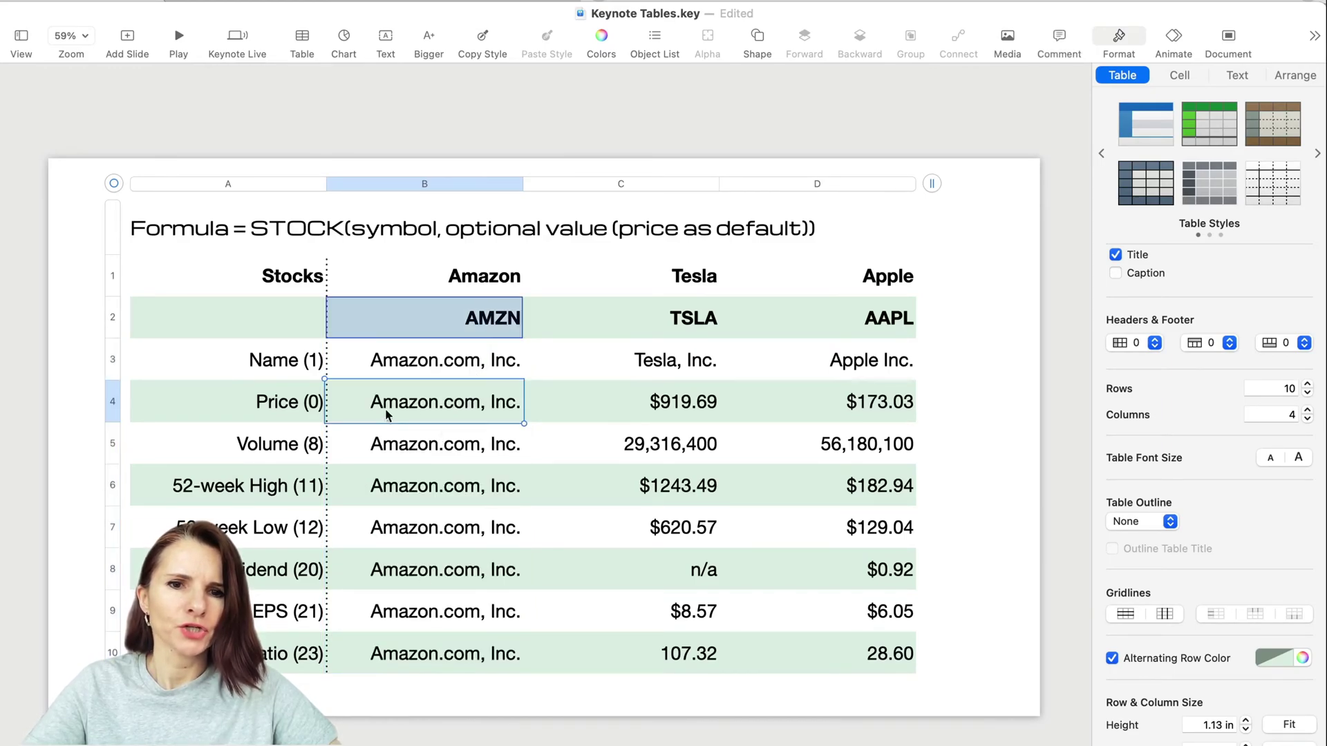
{"action": "double_click", "coordinate": [422, 409]}
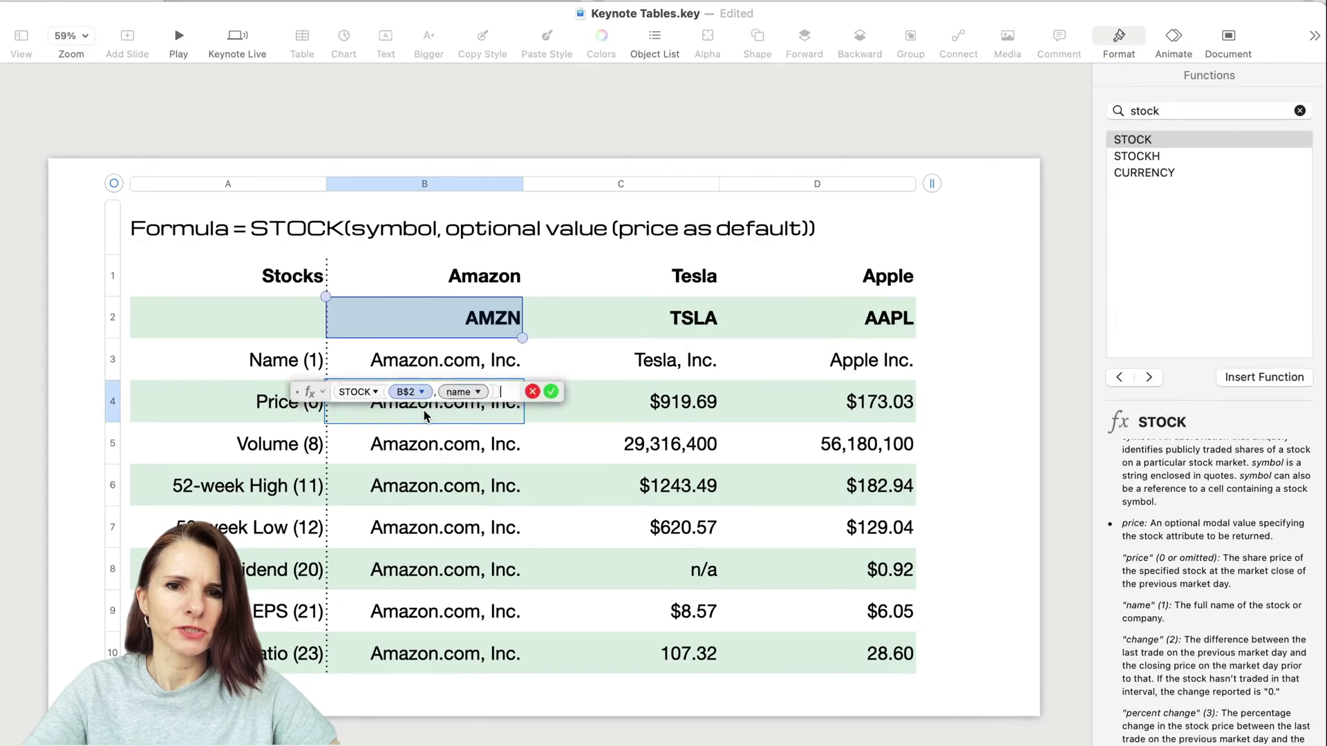
{"action": "left_click", "coordinate": [482, 392]}
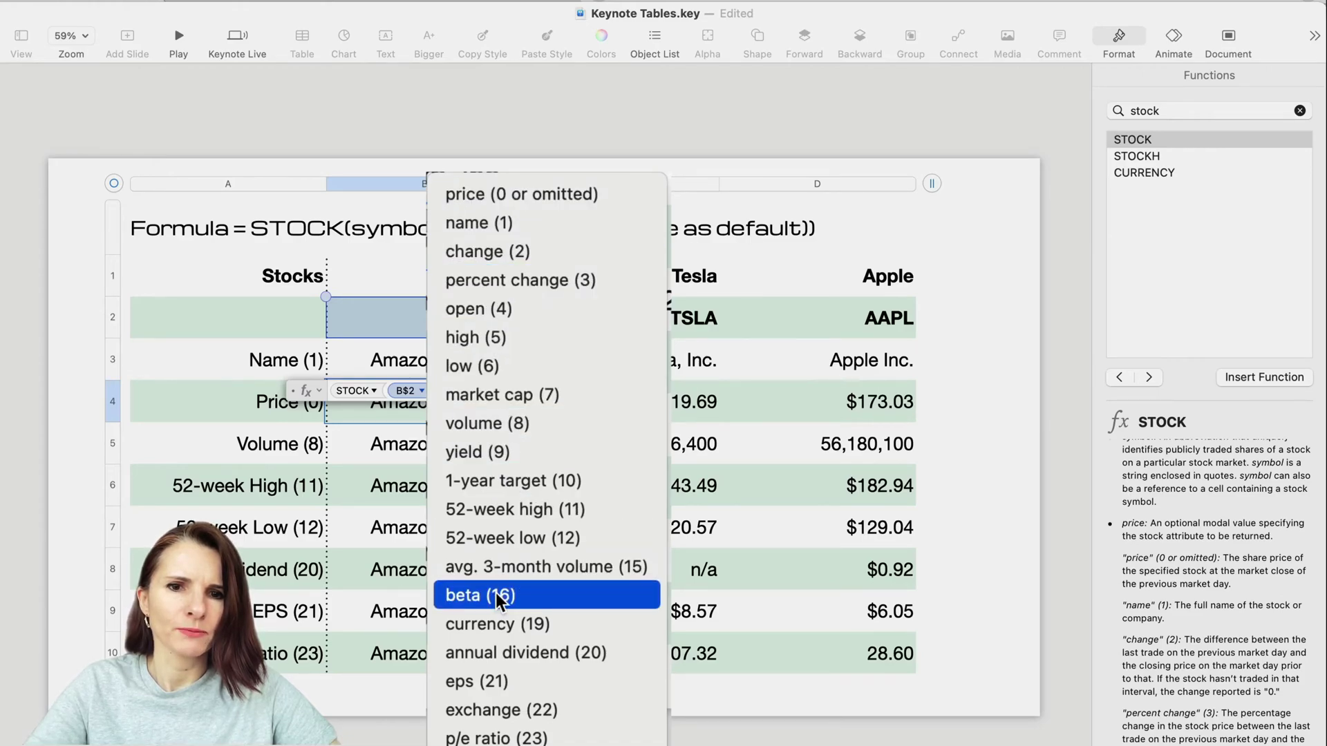
{"action": "left_click", "coordinate": [507, 199]}
{"action": "left_click", "coordinate": [556, 391]}
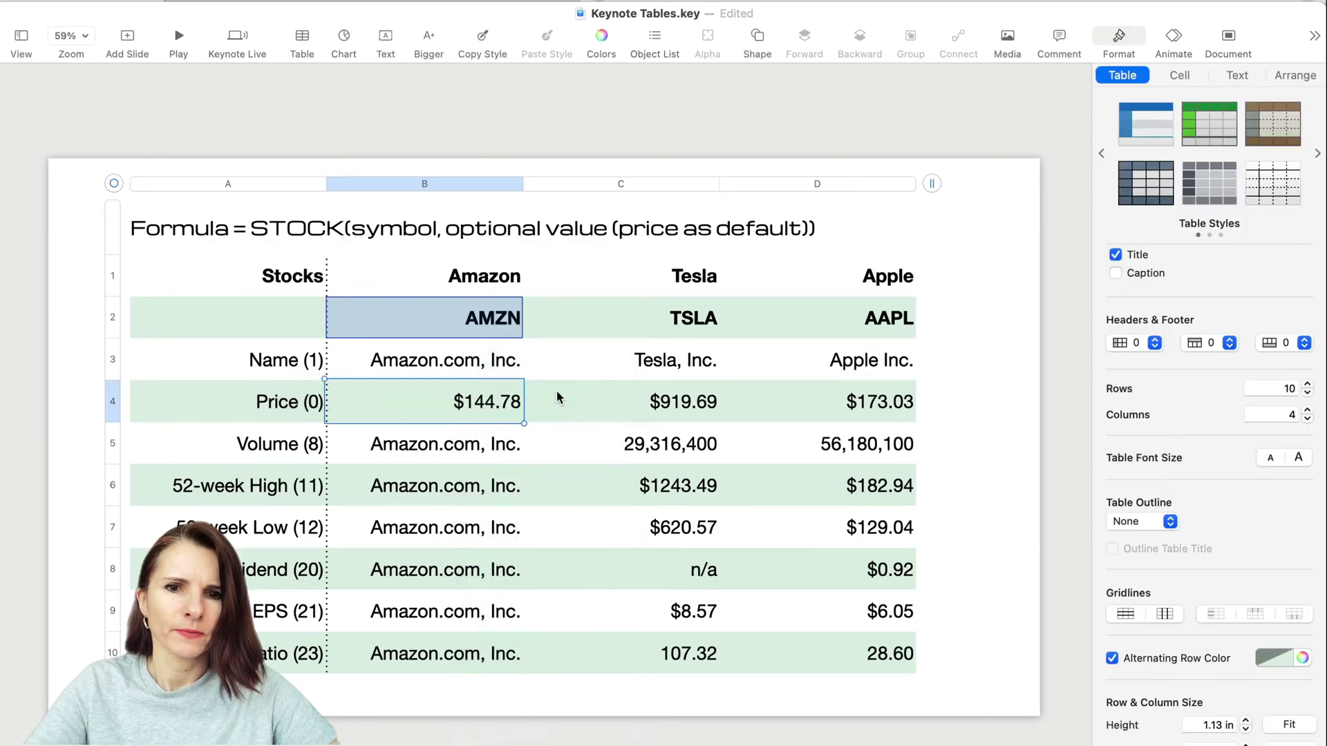
Switch B5's STOCK attribute to volume and B6's to 52-week high
{"action": "left_click", "coordinate": [471, 448]}
{"action": "double_click", "coordinate": [435, 454]}
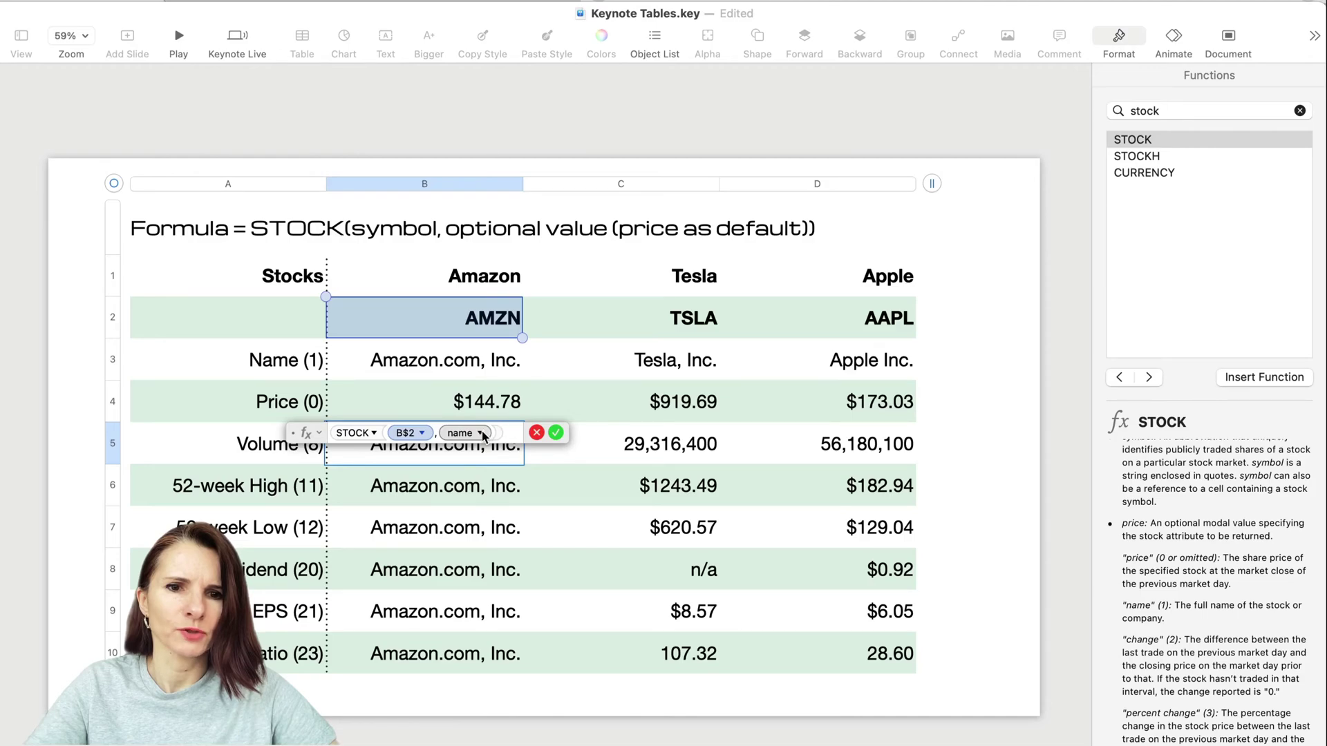
{"action": "left_click_drag", "start_coordinate": [290, 431], "coordinate": [327, 401]}
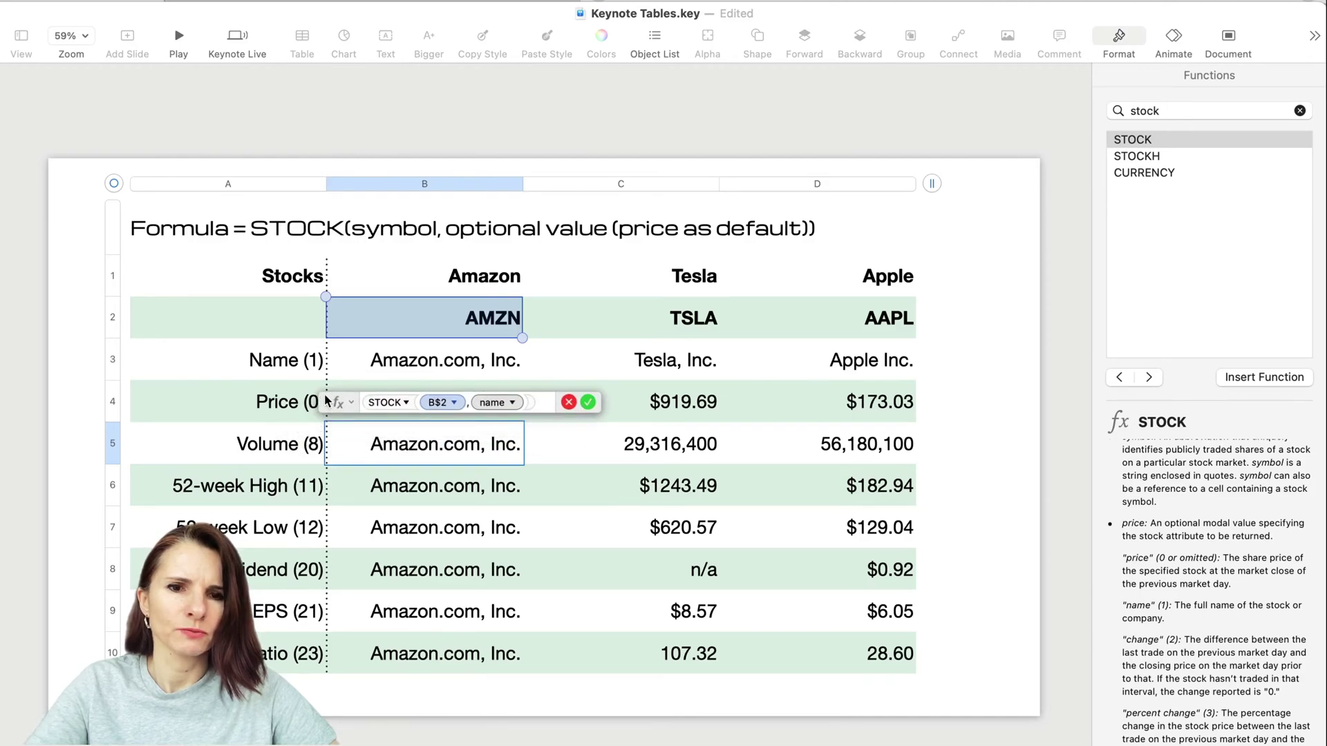
{"action": "left_click", "coordinate": [514, 407]}
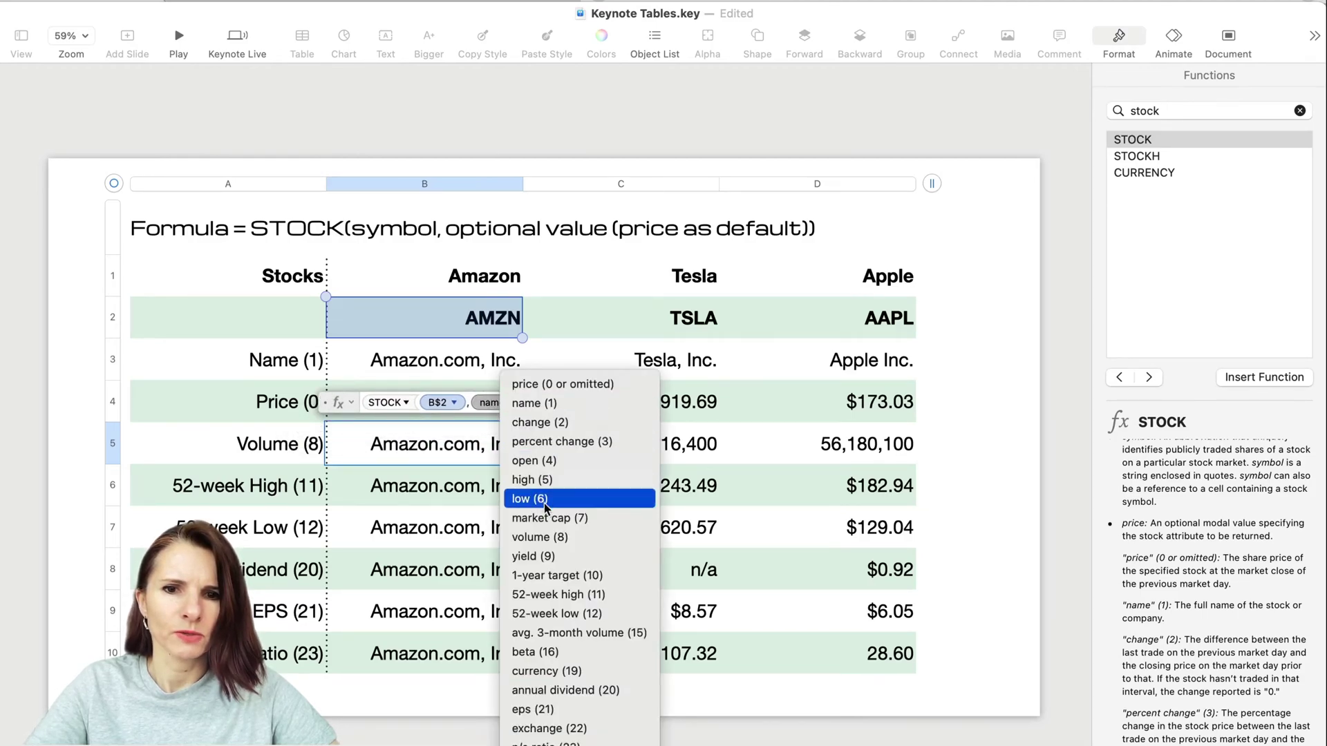
{"action": "left_click", "coordinate": [555, 536]}
{"action": "left_click", "coordinate": [588, 402]}
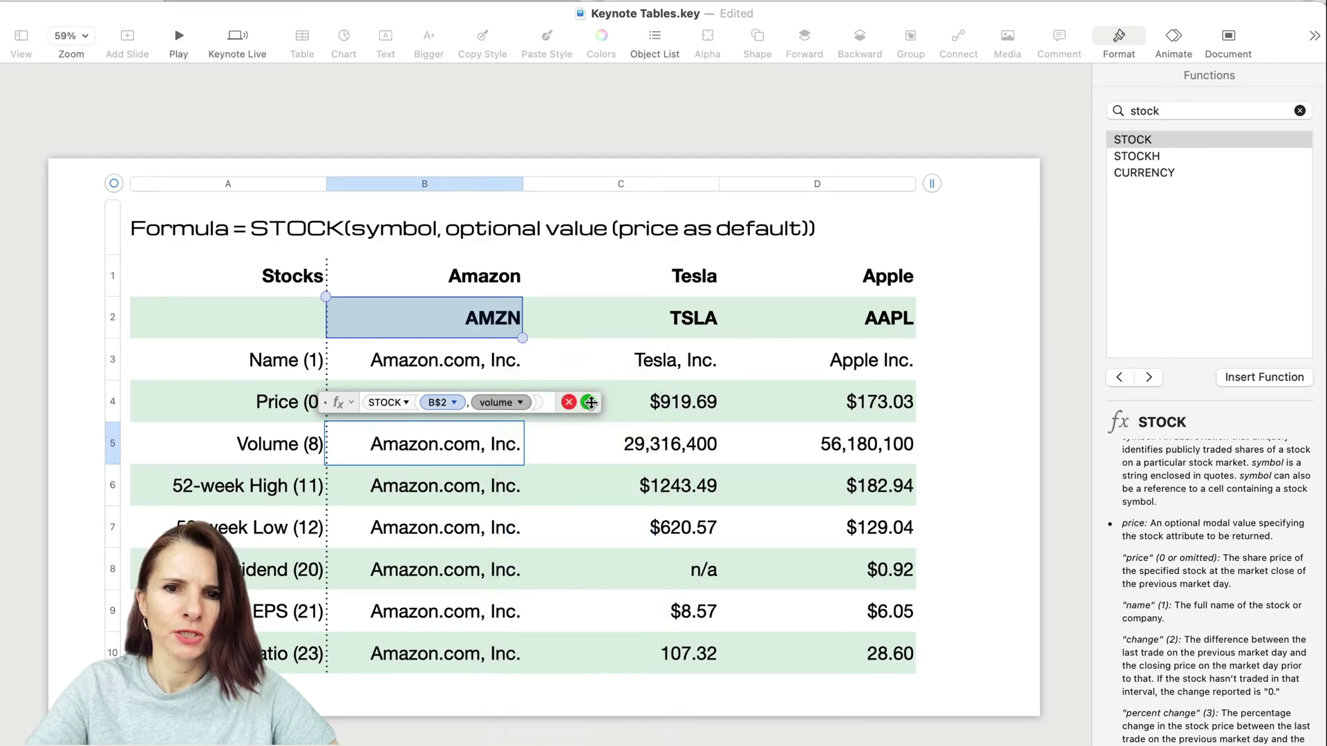
{"action": "left_click", "coordinate": [450, 492]}
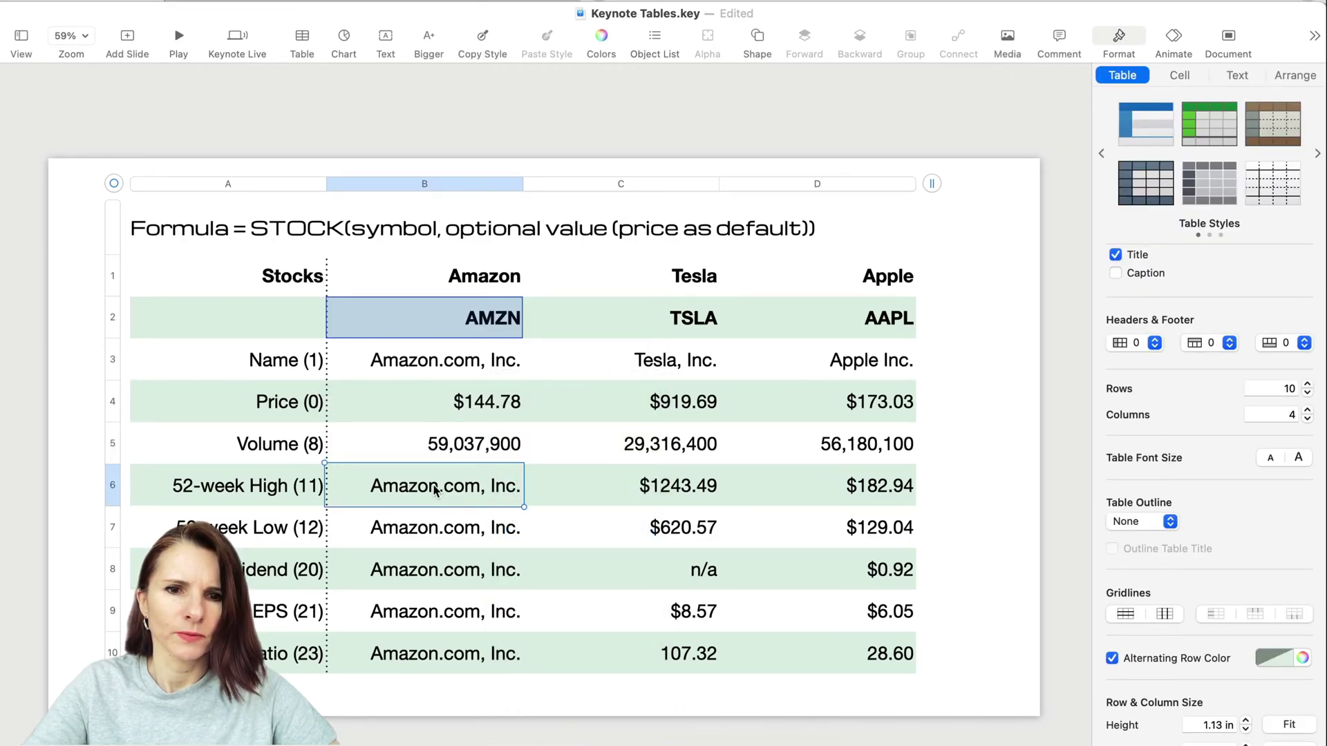
{"action": "double_click", "coordinate": [430, 496]}
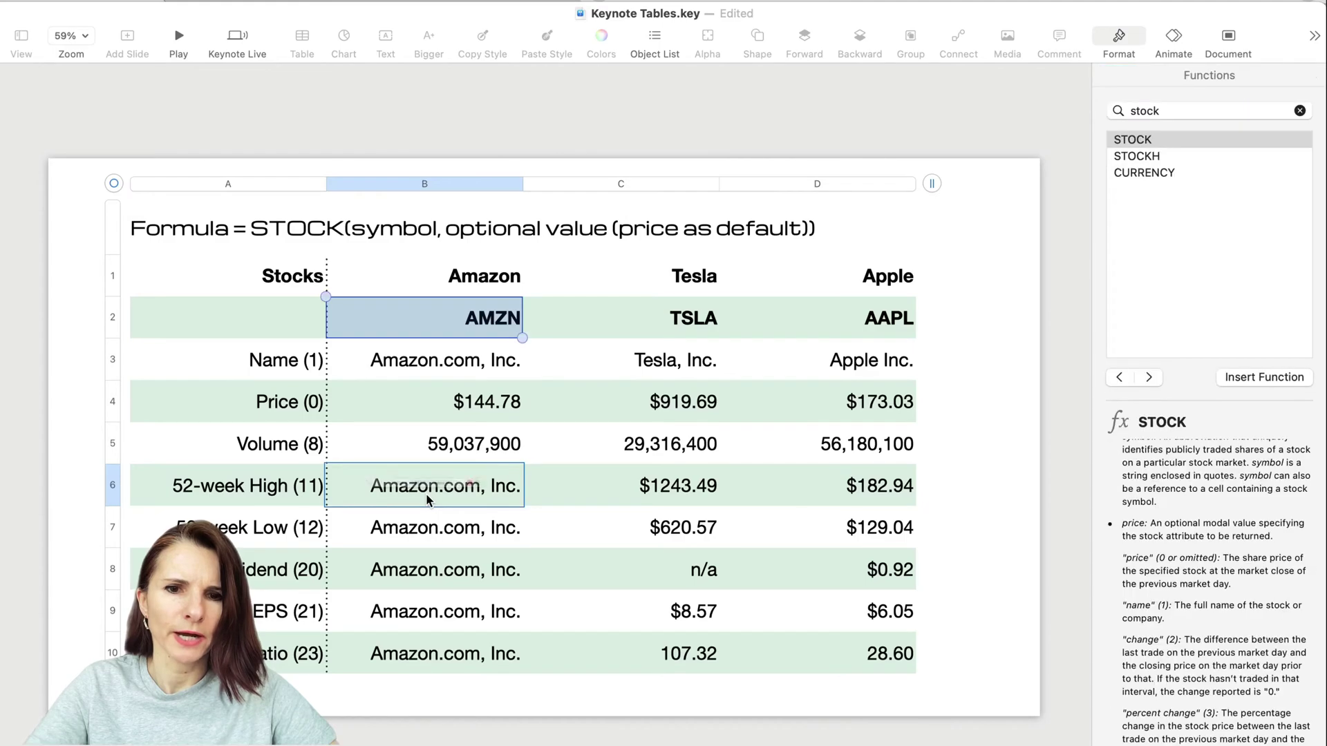
{"action": "left_click", "coordinate": [480, 476]}
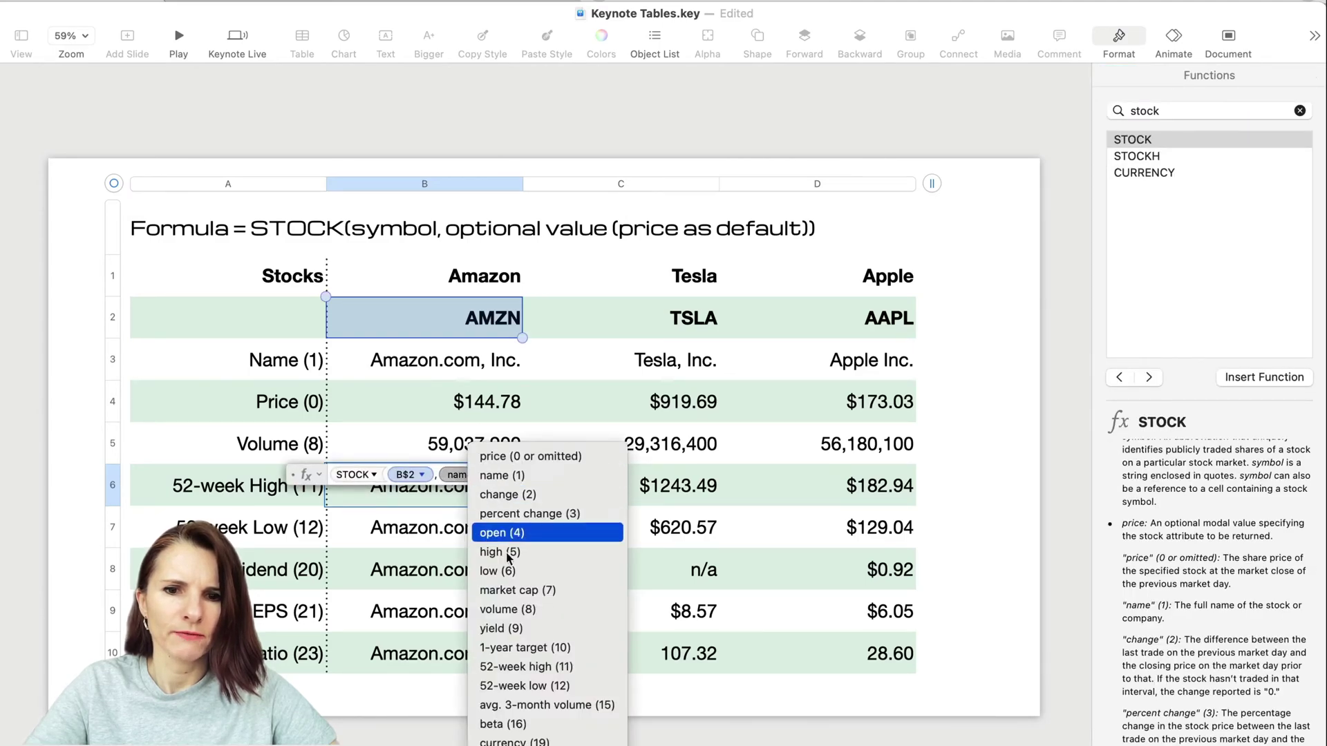
{"action": "left_click", "coordinate": [528, 665]}
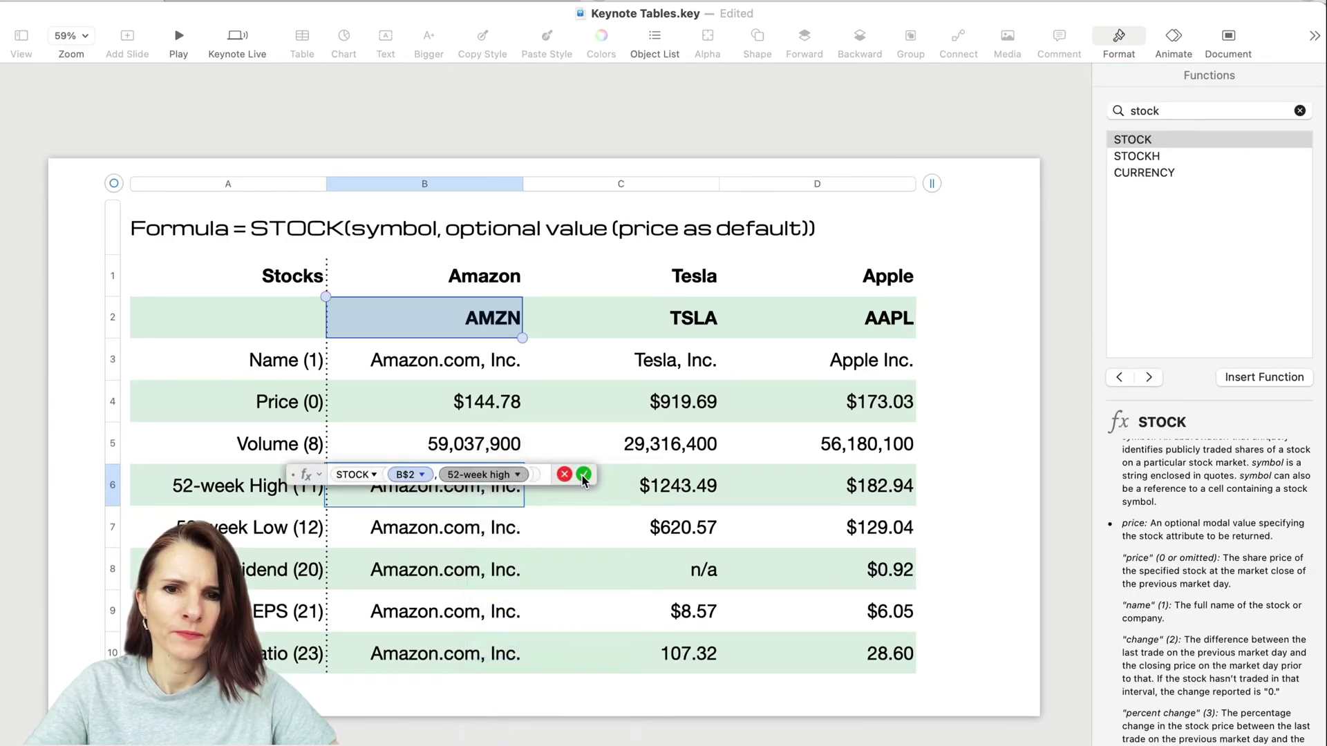
{"action": "left_click", "coordinate": [581, 476]}
Set B7's STOCK formula to return the 52-week low
{"action": "left_click", "coordinate": [450, 533]}
{"action": "left_click", "coordinate": [443, 541]}
{"action": "double_click", "coordinate": [443, 541]}
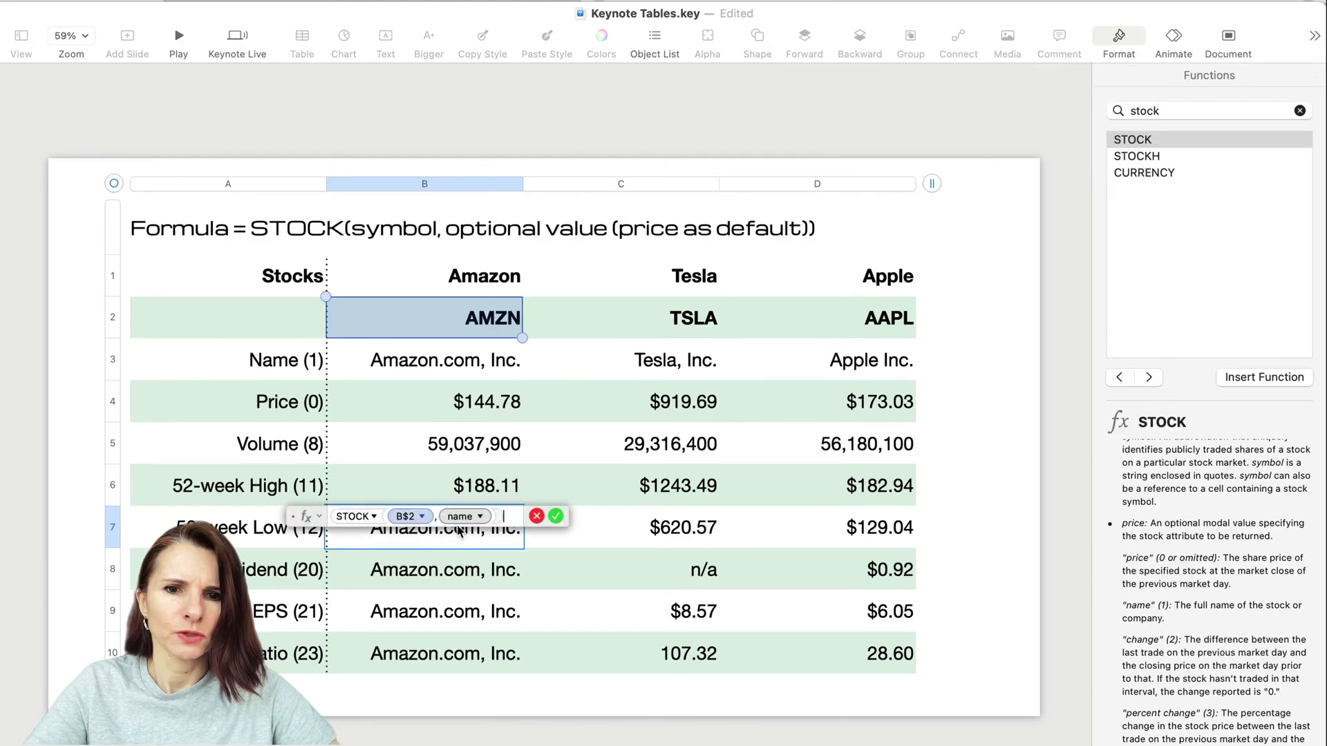
{"action": "left_click", "coordinate": [488, 518]}
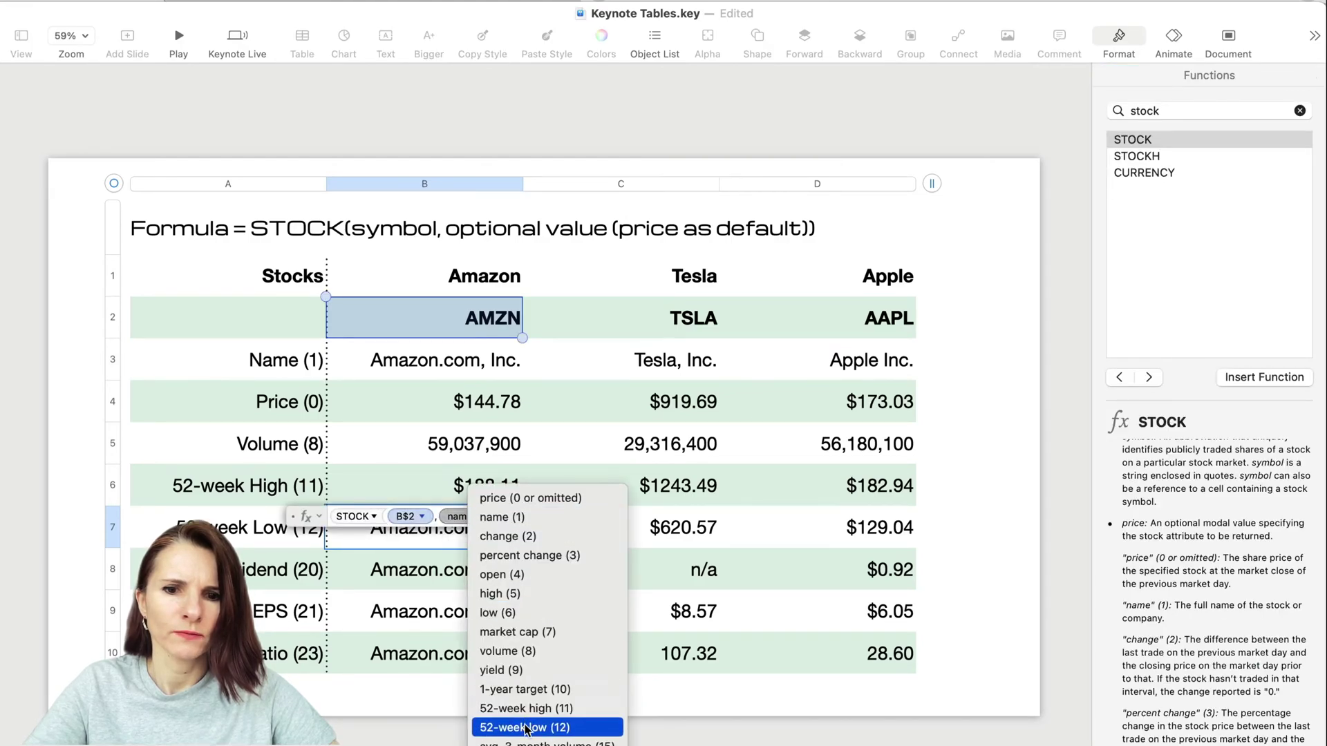
{"action": "left_click", "coordinate": [526, 728]}
{"action": "left_click", "coordinate": [579, 517]}
Set B8's STOCK formula to return the annual dividend and inspect its warning
{"action": "left_click", "coordinate": [451, 572]}
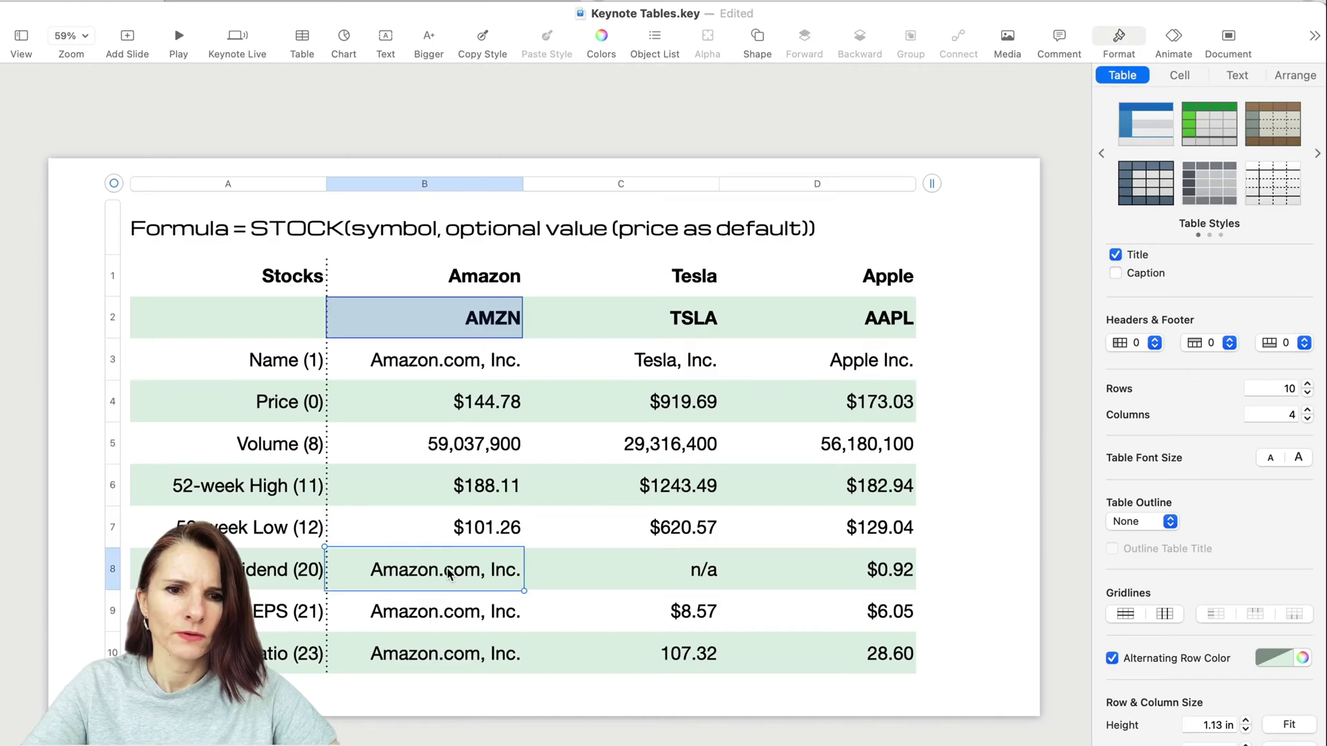
{"action": "double_click", "coordinate": [451, 573]}
{"action": "left_click", "coordinate": [481, 558]}
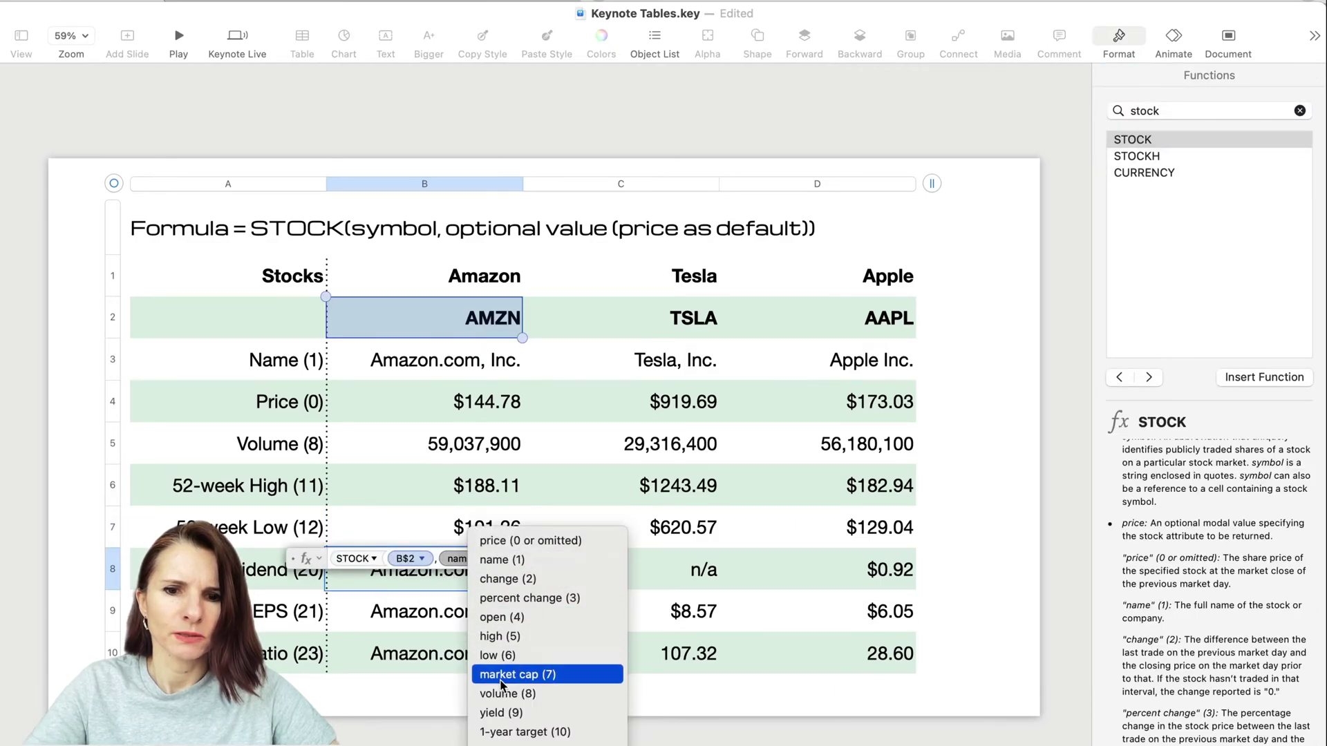
{"action": "left_click", "coordinate": [525, 734]}
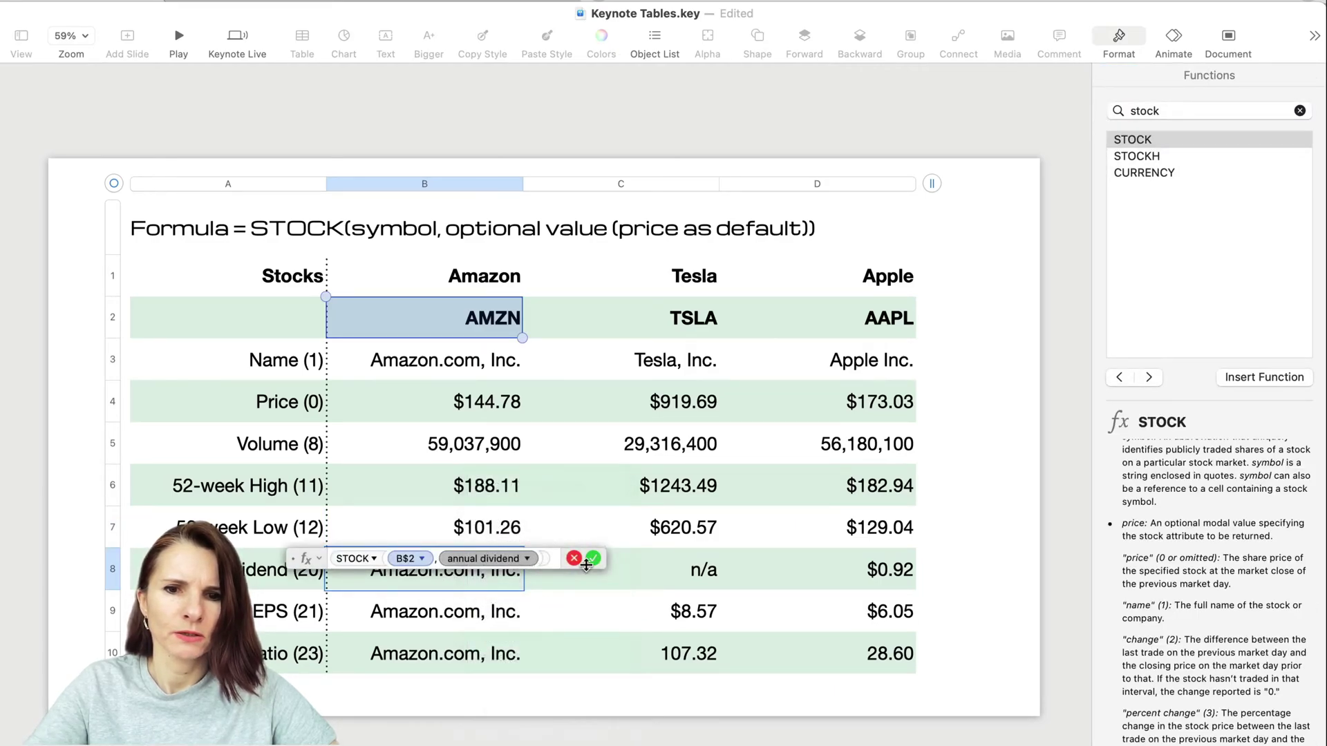
{"action": "left_click", "coordinate": [592, 560]}
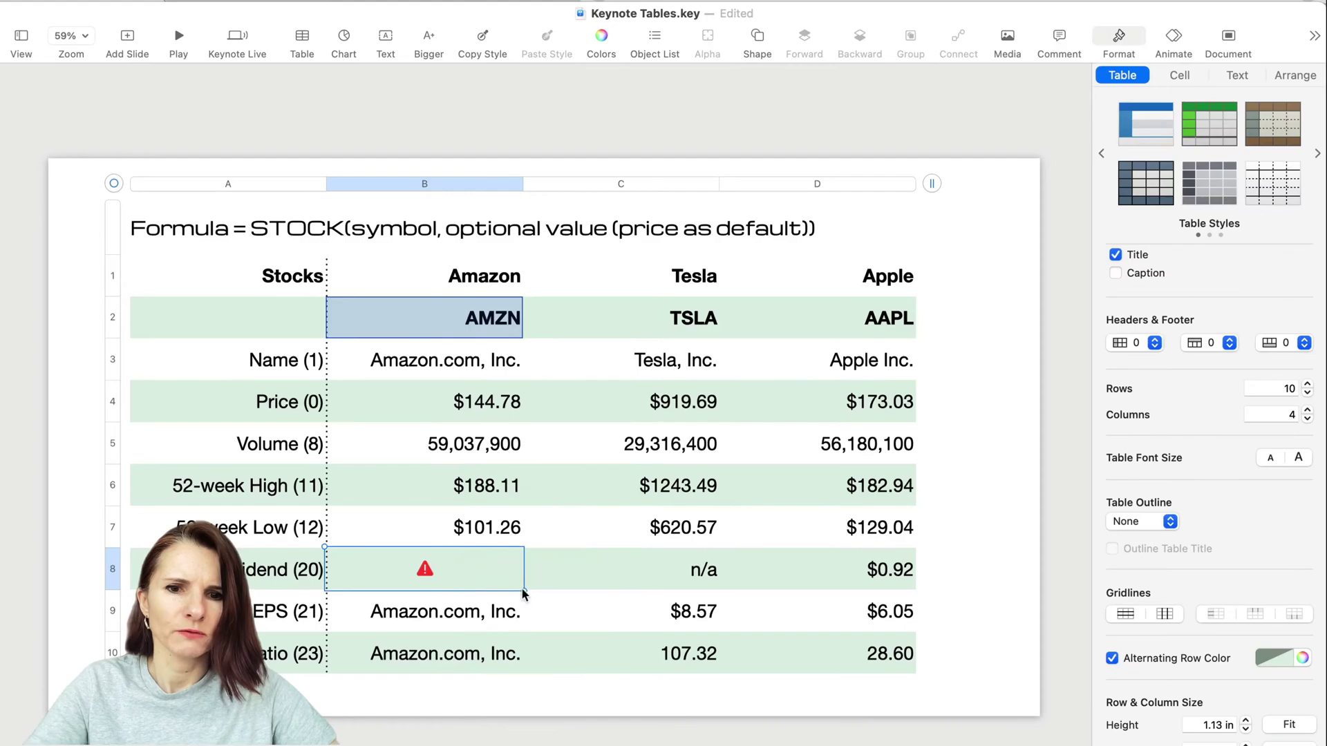
{"action": "left_click", "coordinate": [427, 573]}
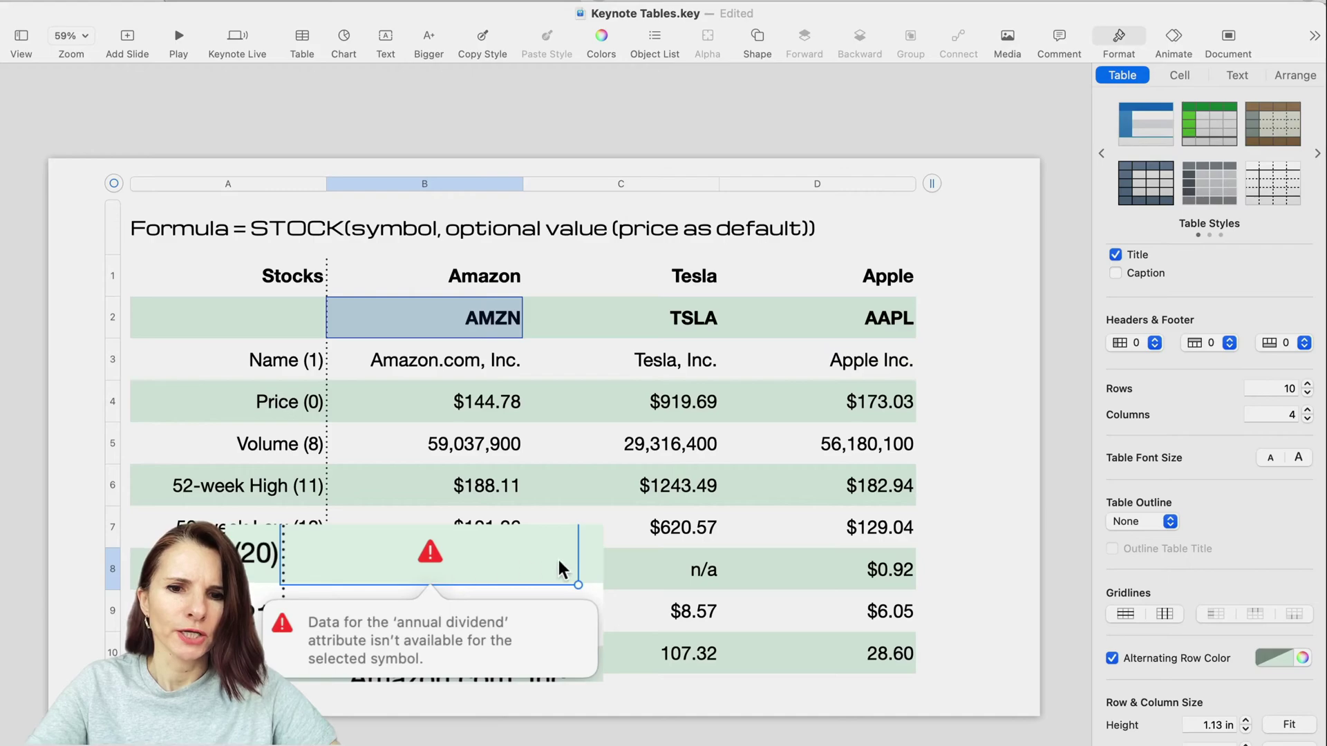
Set B9's STOCK formula to EPS and B10's to the ratio attribute
{"action": "left_click", "coordinate": [441, 608]}
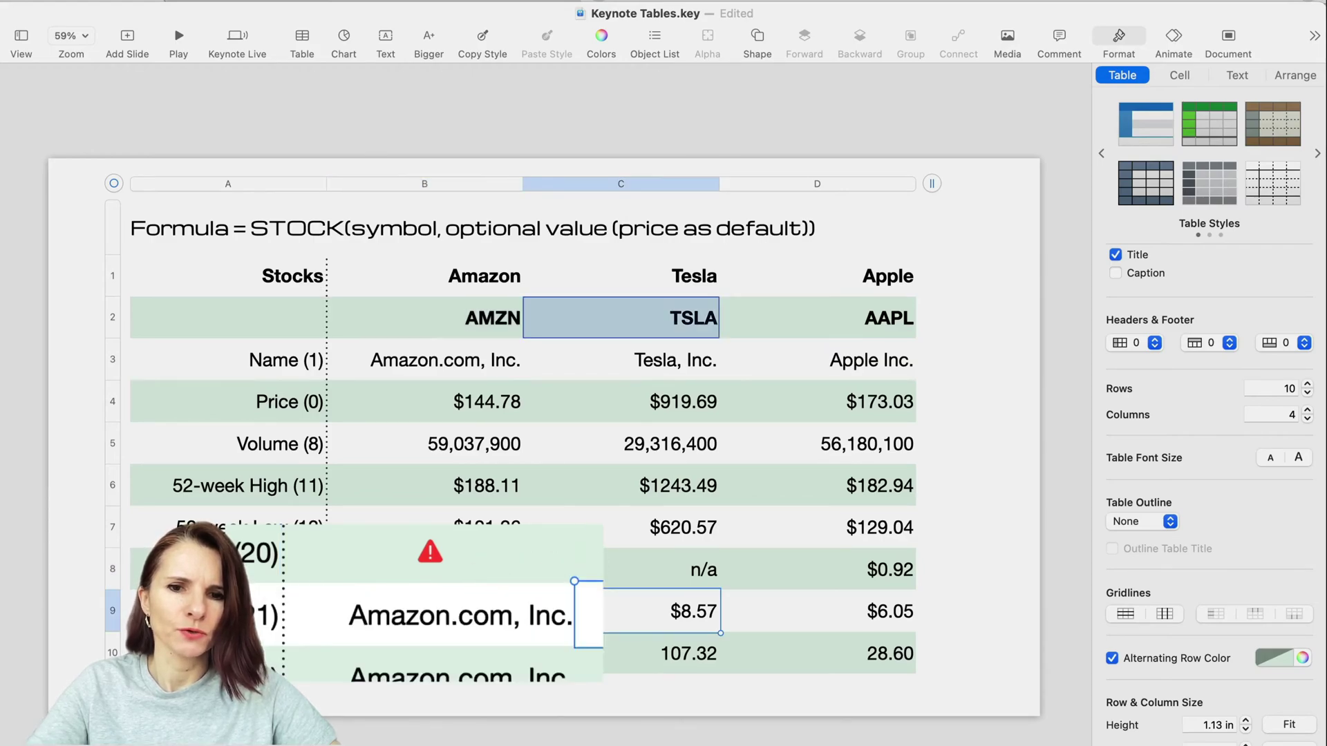
{"action": "double_click", "coordinate": [441, 608]}
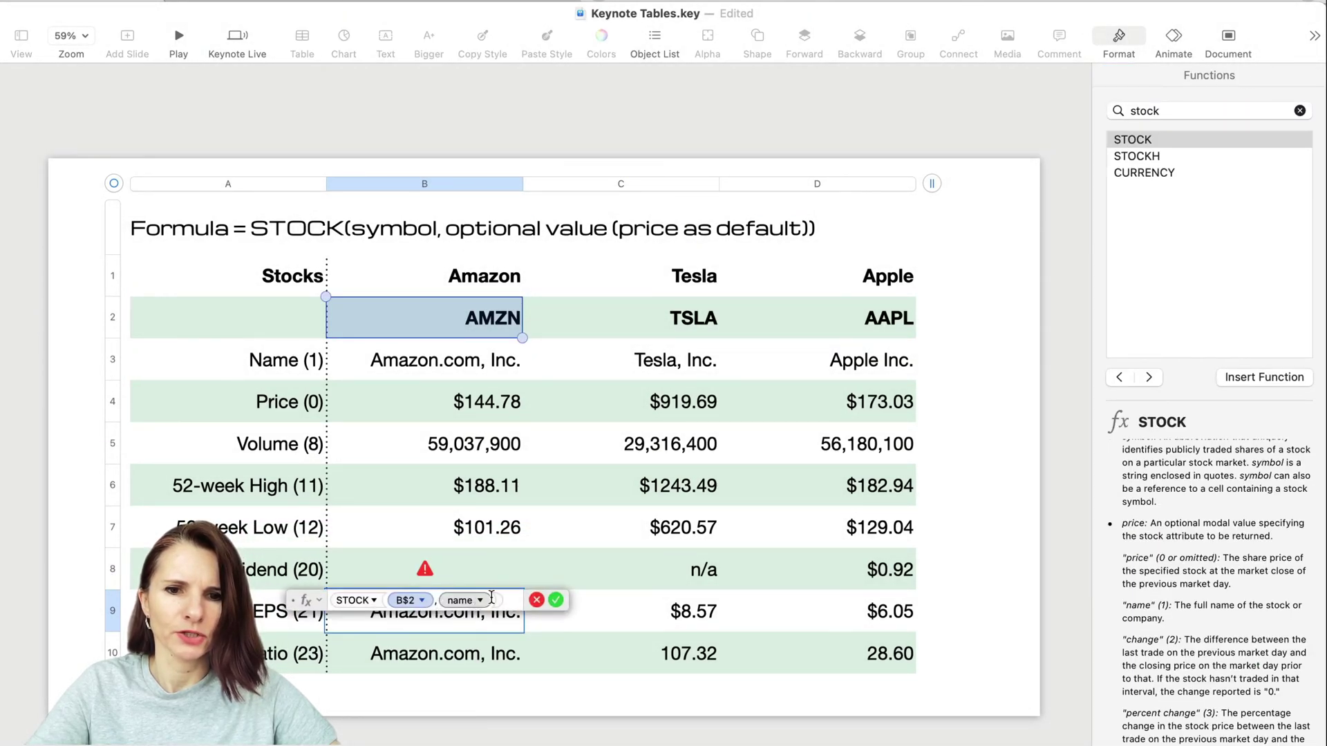
{"action": "left_click", "coordinate": [480, 601]}
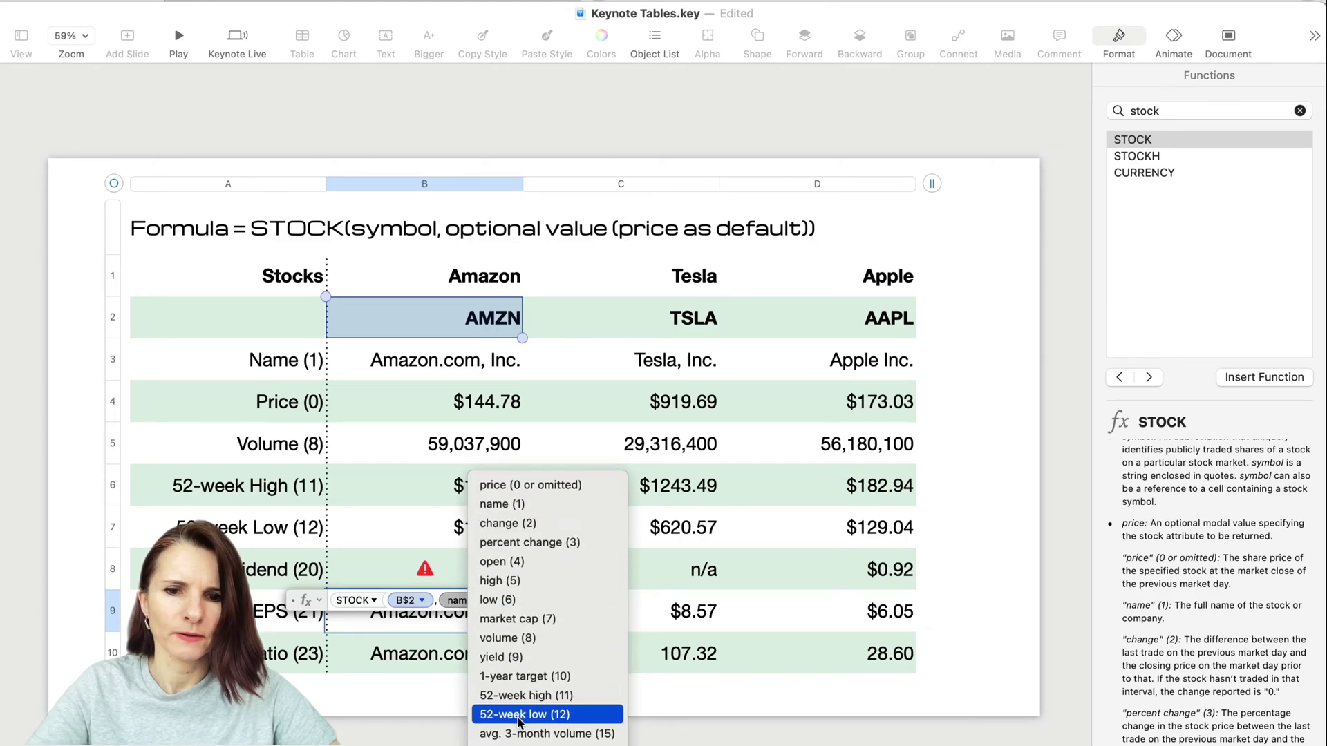
{"action": "left_click", "coordinate": [557, 619]}
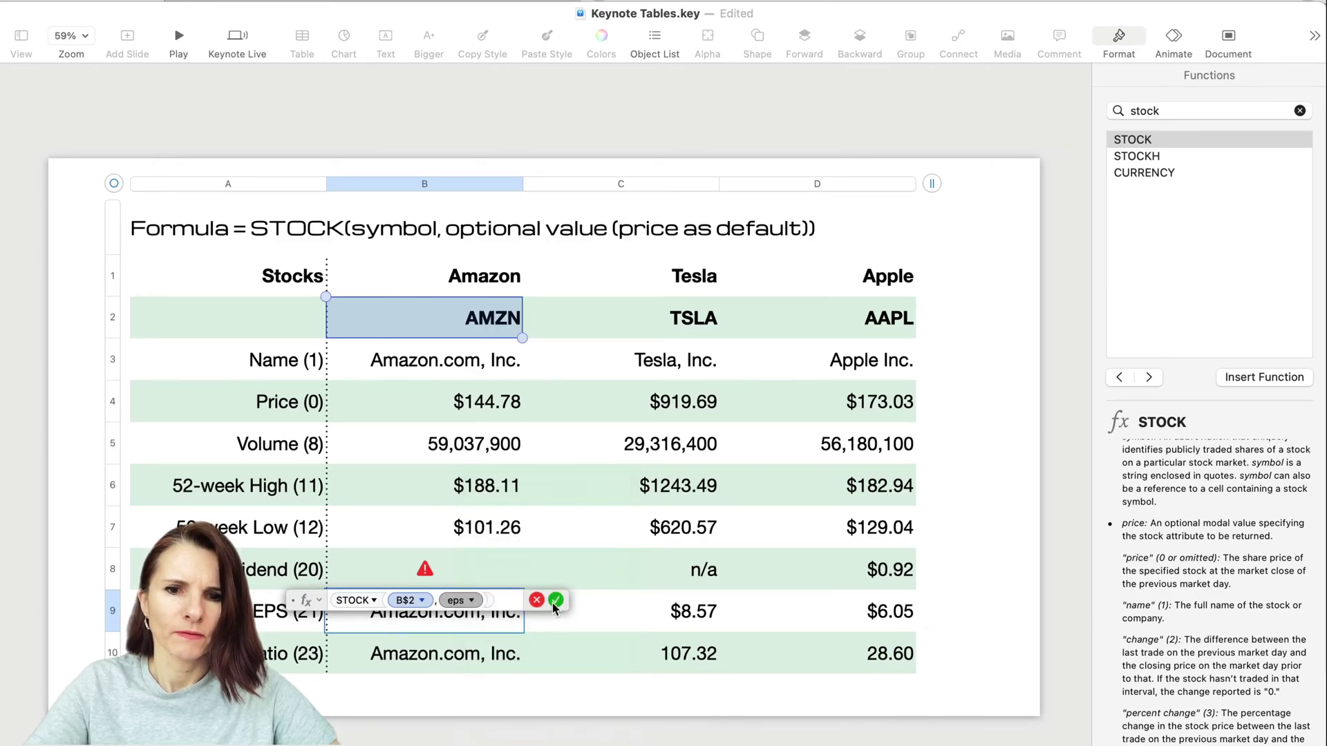
{"action": "left_click", "coordinate": [553, 602]}
{"action": "left_click", "coordinate": [448, 660]}
{"action": "left_click", "coordinate": [447, 662]}
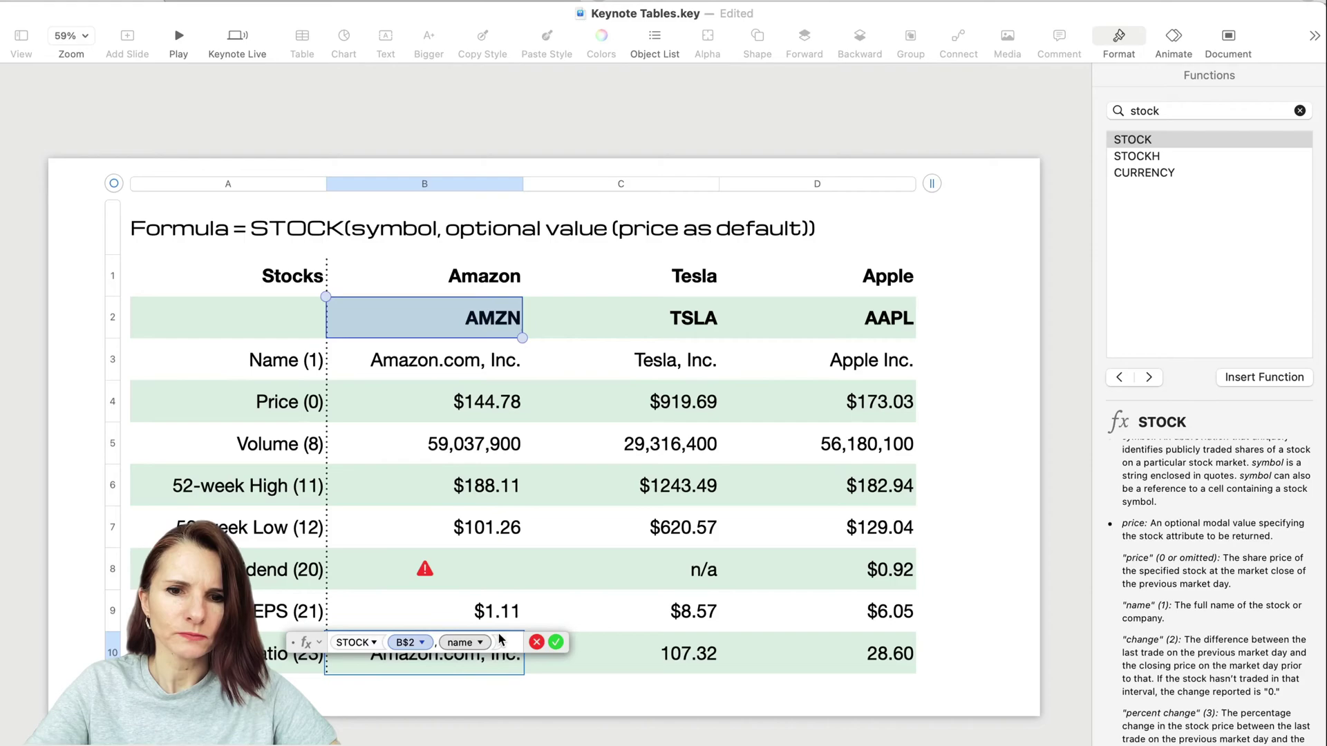
{"action": "left_click", "coordinate": [480, 643]}
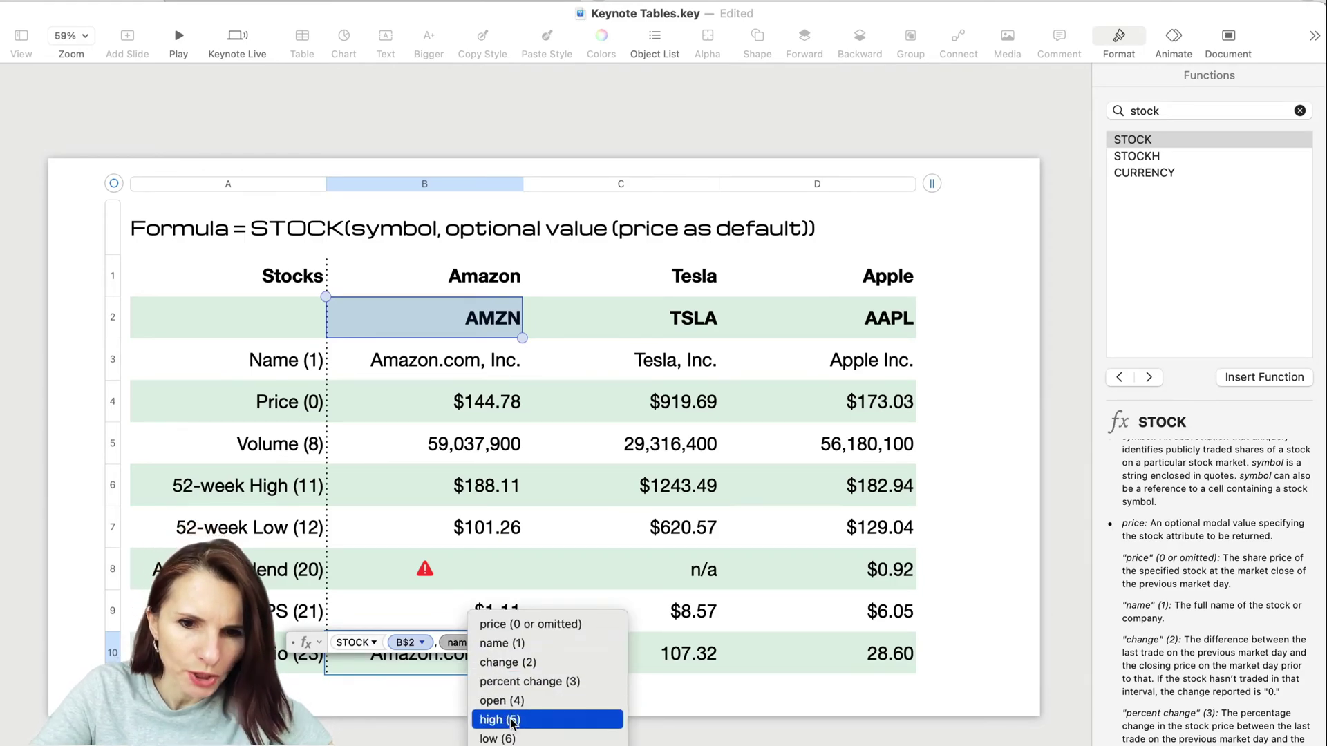
{"action": "scroll", "coordinate": [547, 608], "scroll_direction": "down", "scroll_amount": 3}
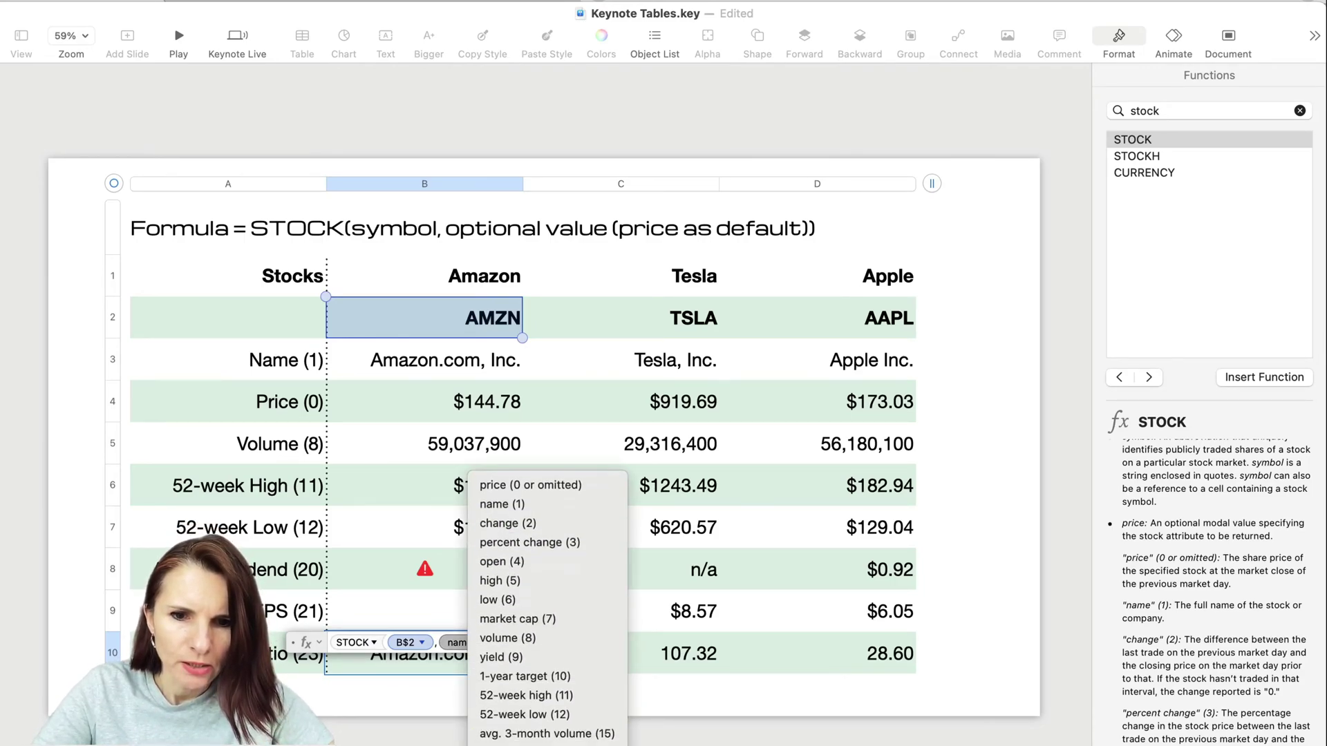
{"action": "left_click", "coordinate": [565, 652]}
{"action": "left_click", "coordinate": [561, 639]}
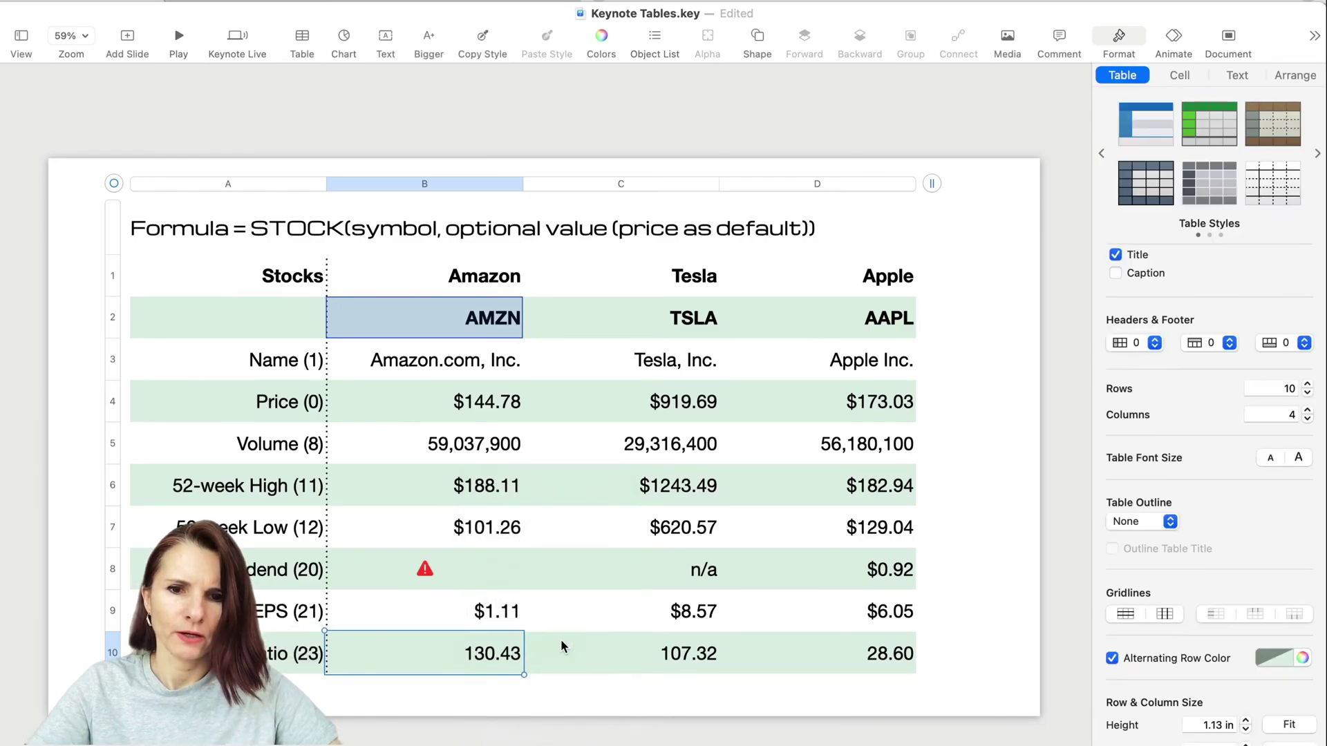
Wrap B8's dividend formula as iferror(STOCK(B$2,20),"n/a") so it displays n/a
{"action": "left_click", "coordinate": [477, 567]}
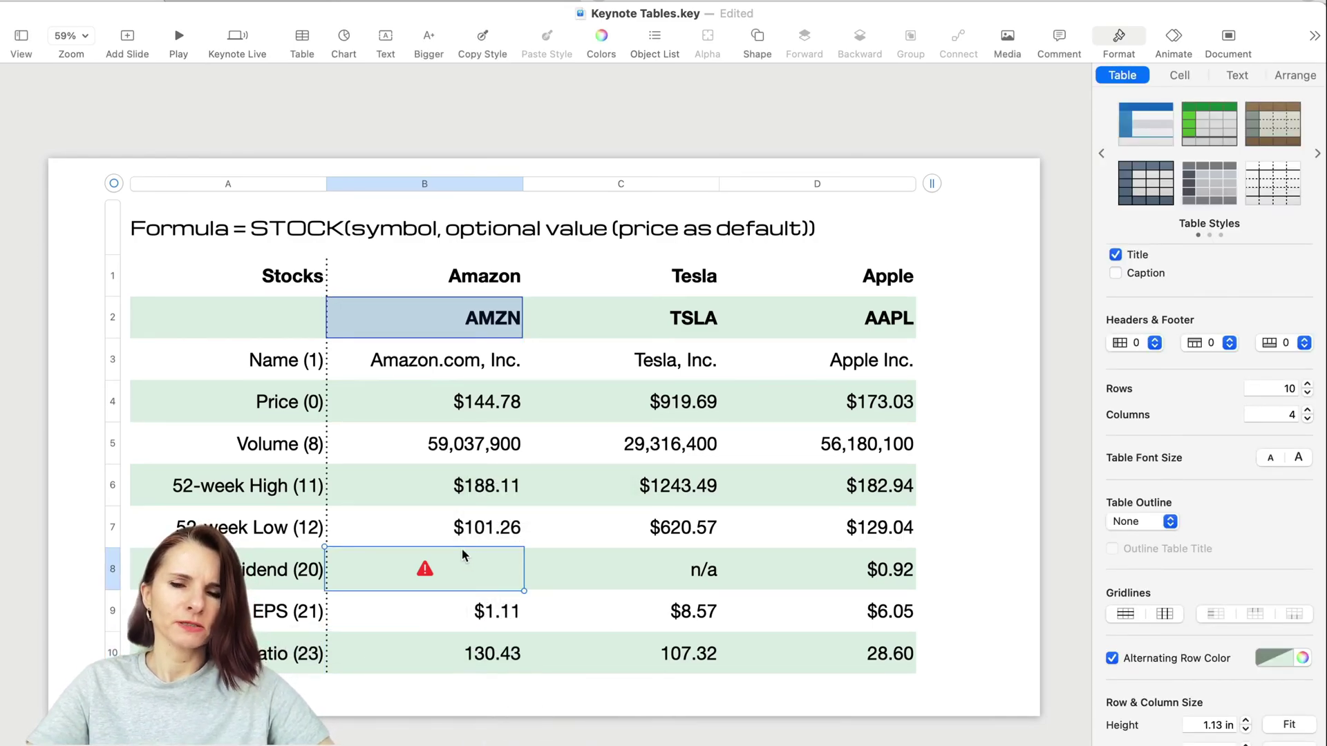
{"action": "double_click", "coordinate": [457, 561]}
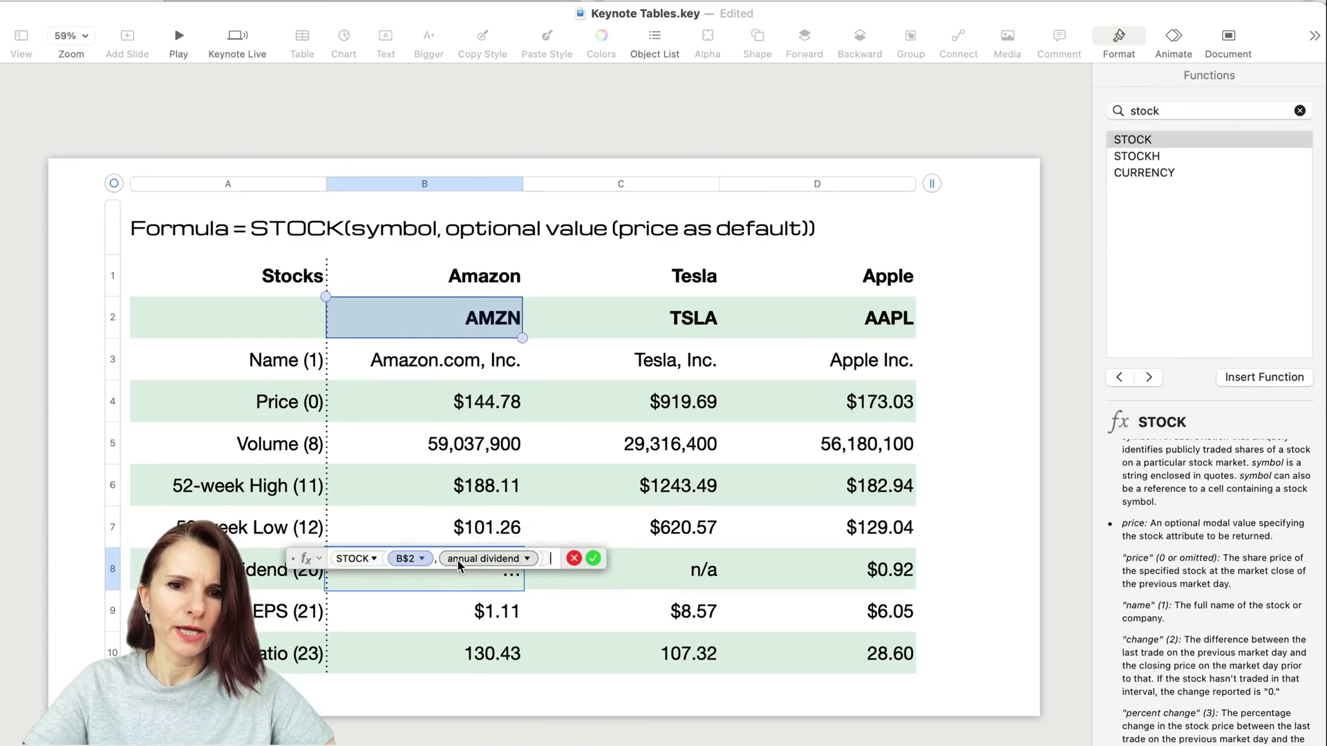
{"action": "left_click", "coordinate": [319, 559]}
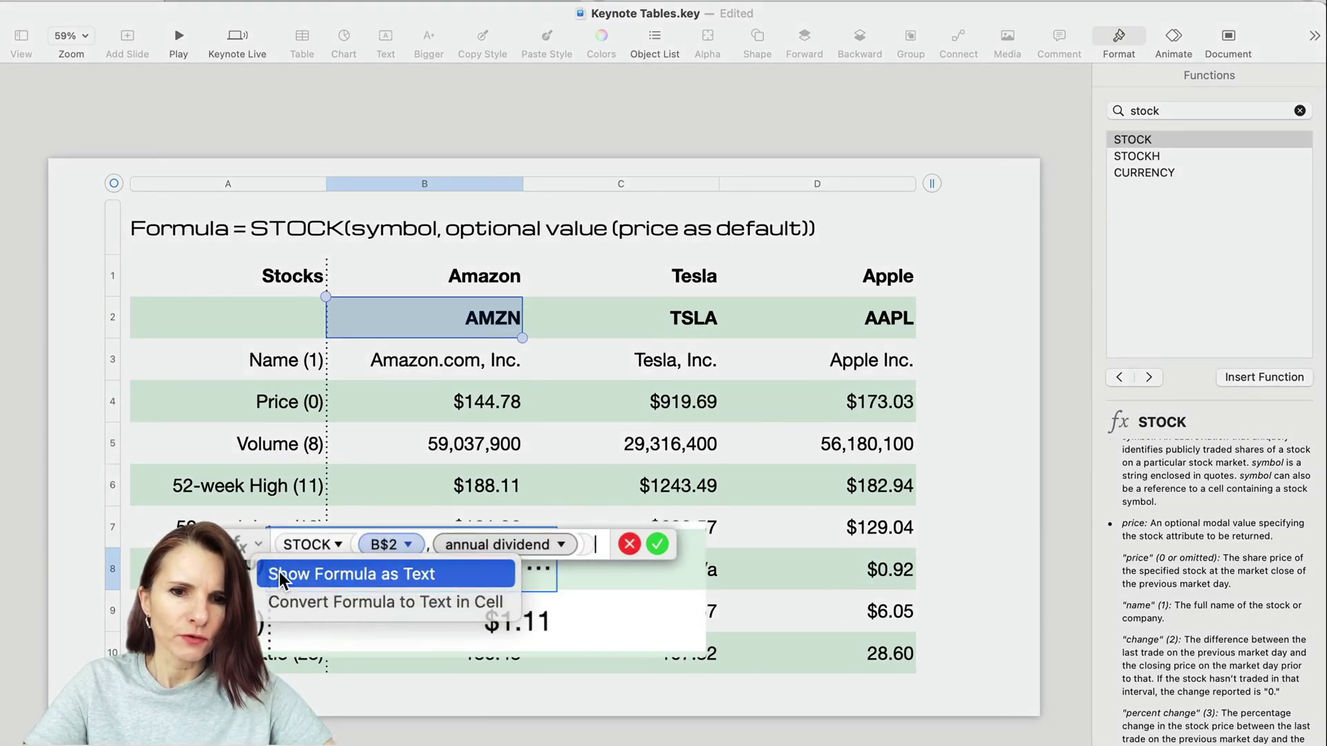
{"action": "left_click", "coordinate": [279, 572]}
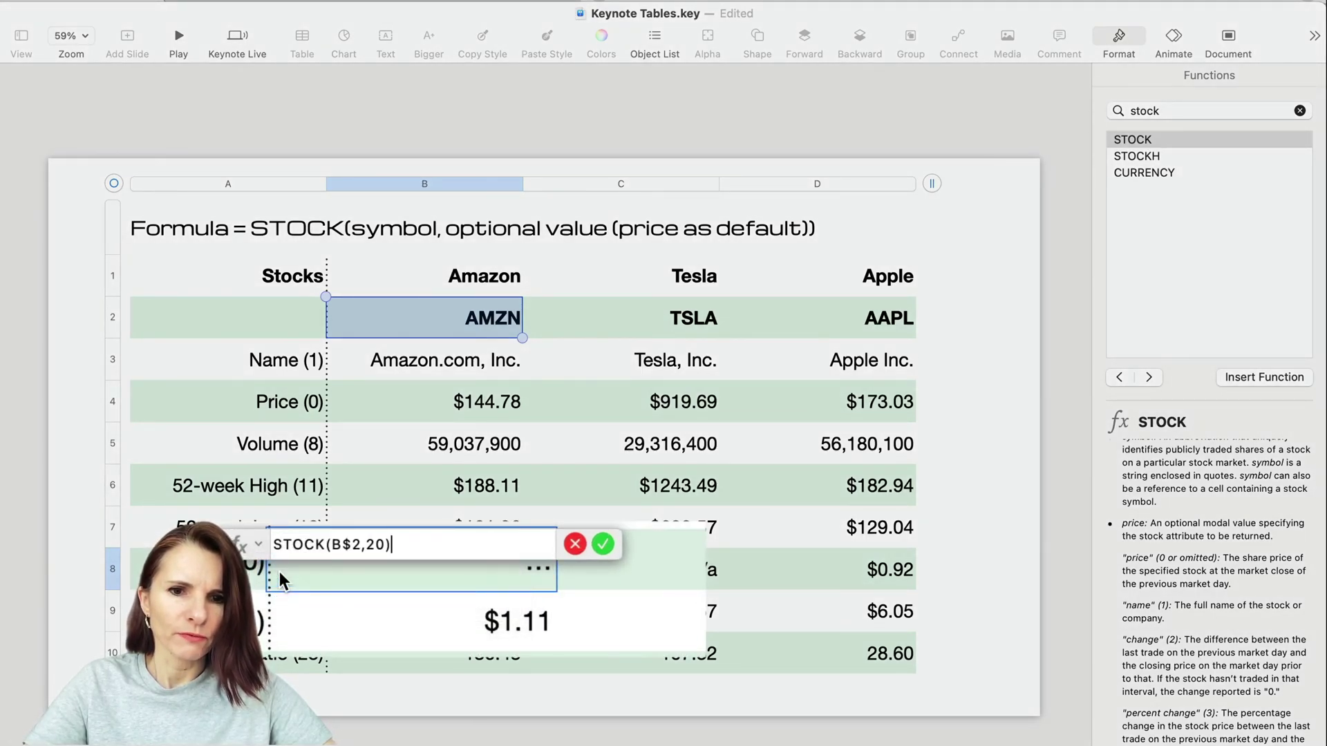
{"action": "left_click", "coordinate": [275, 536]}
{"action": "type", "text": "iferror"}
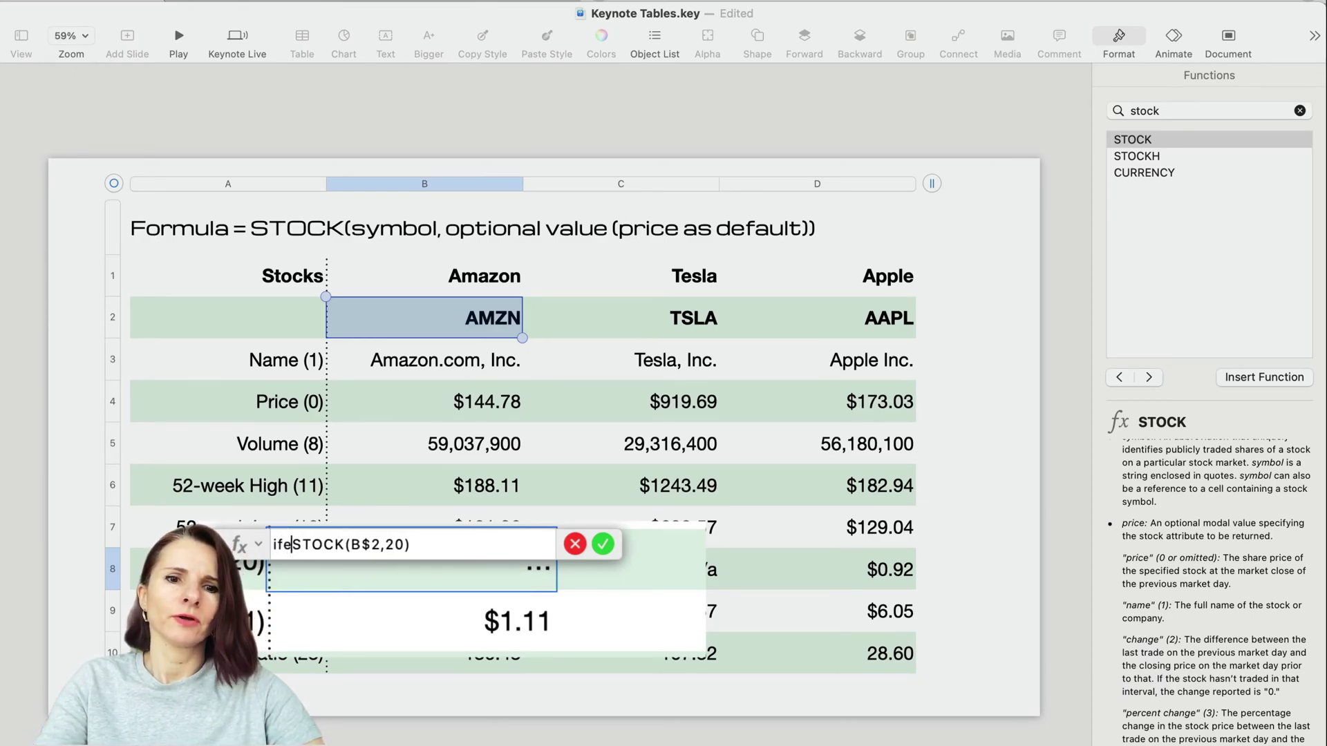
{"action": "type", "text": "("}
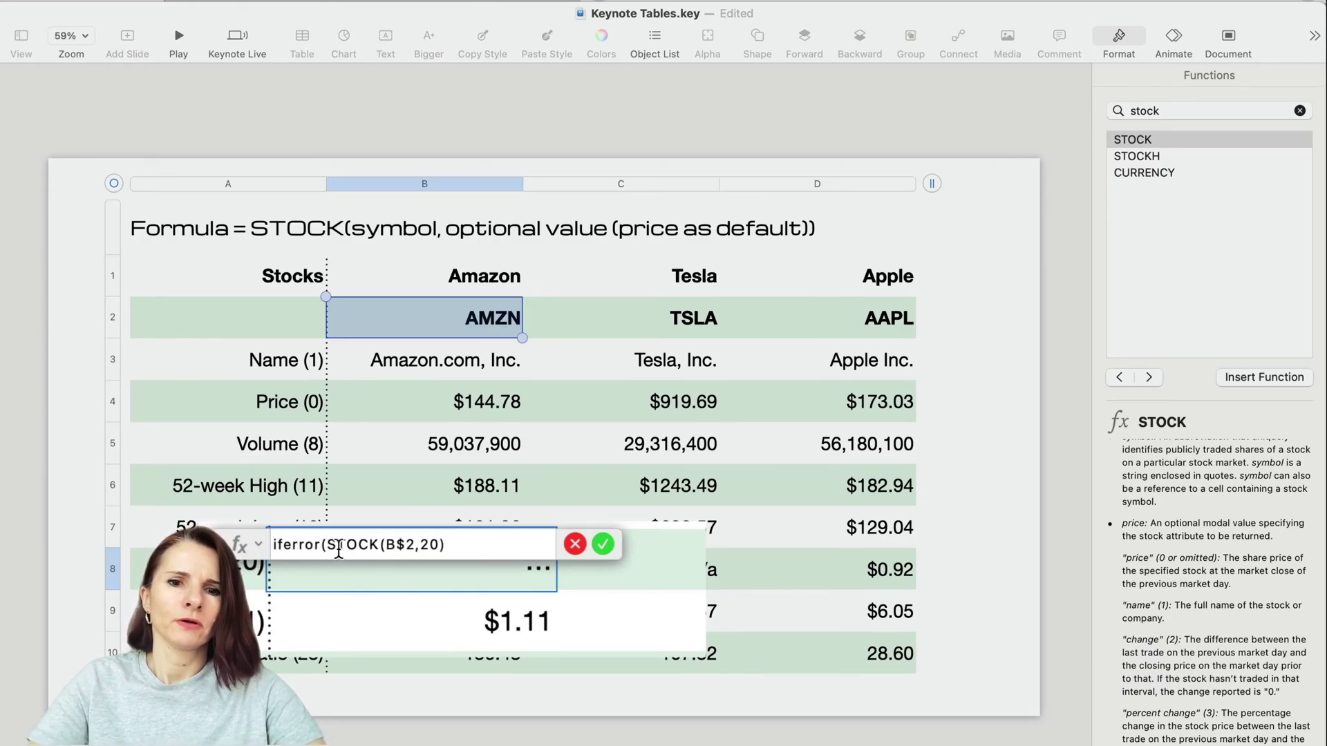
{"action": "left_click", "coordinate": [463, 553]}
{"action": "type", "text": ","}
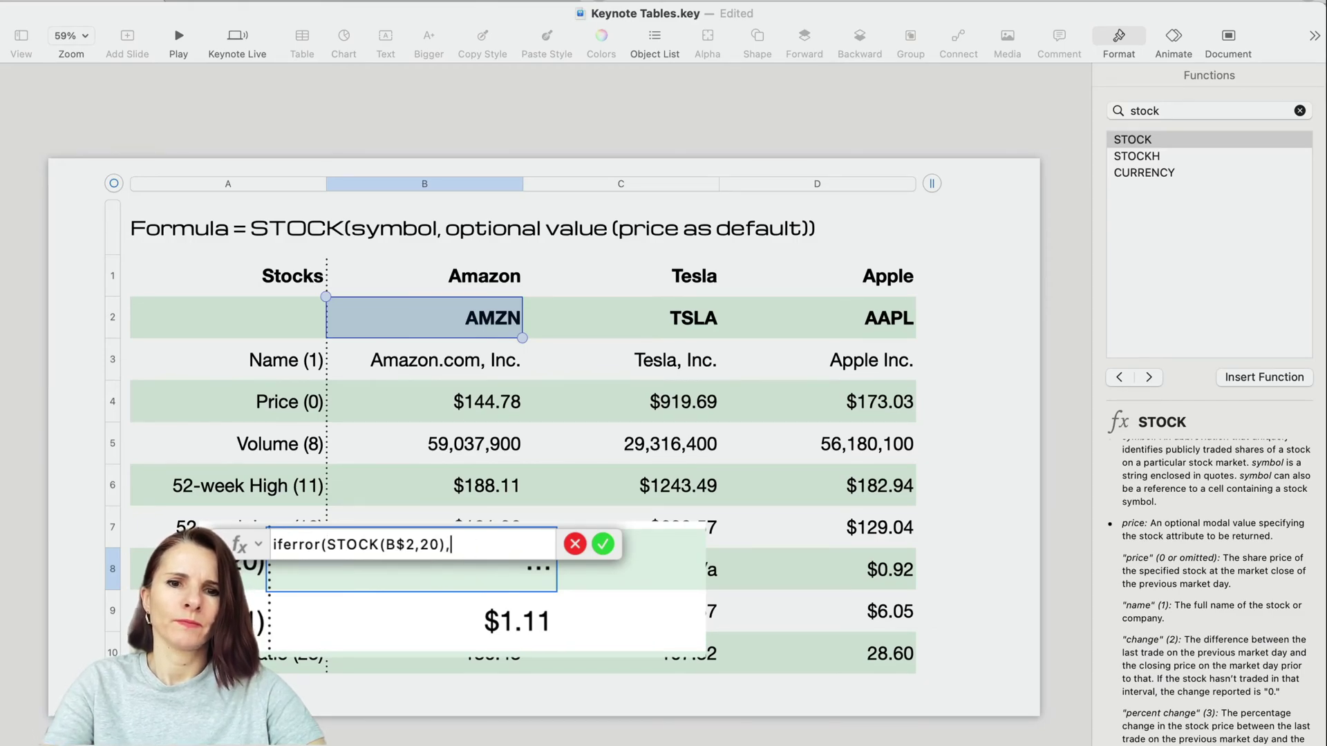
{"action": "type", "text": "\"n/a"}
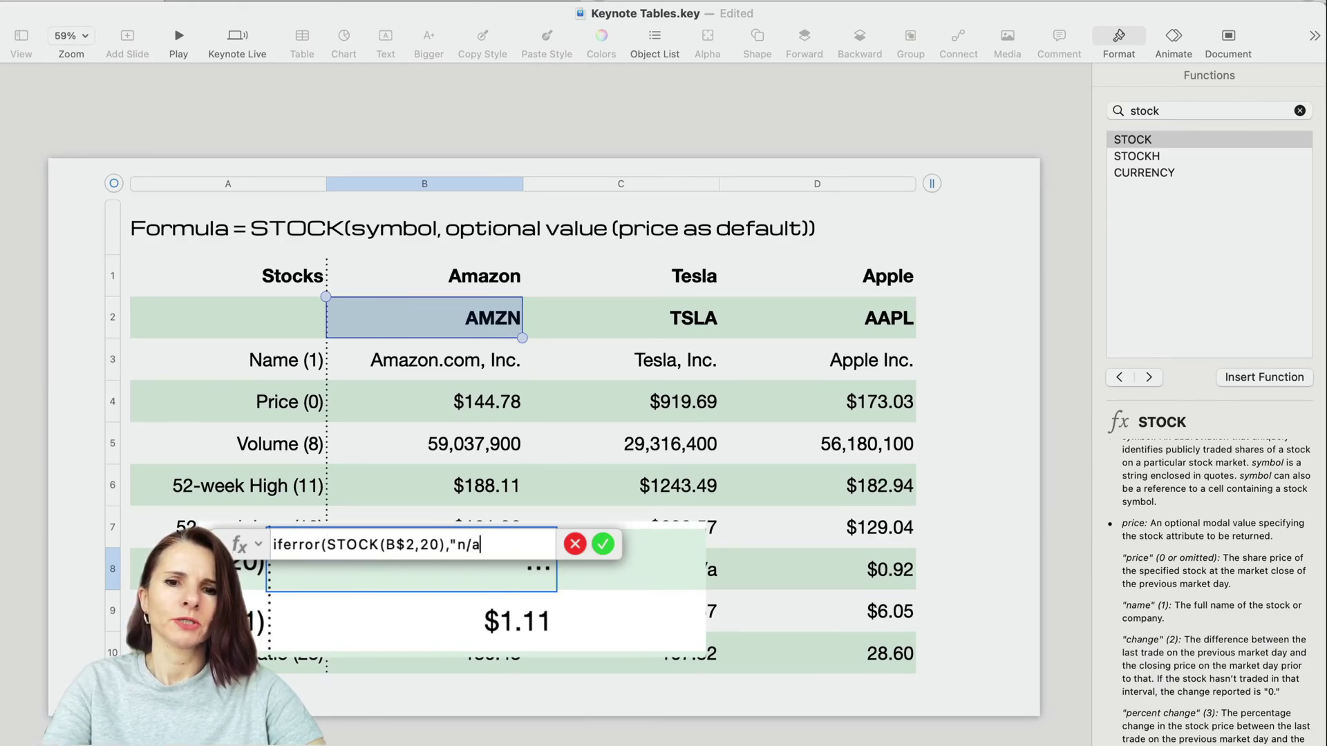
{"action": "type", "text": "\")"}
{"action": "key", "text": "Return"}
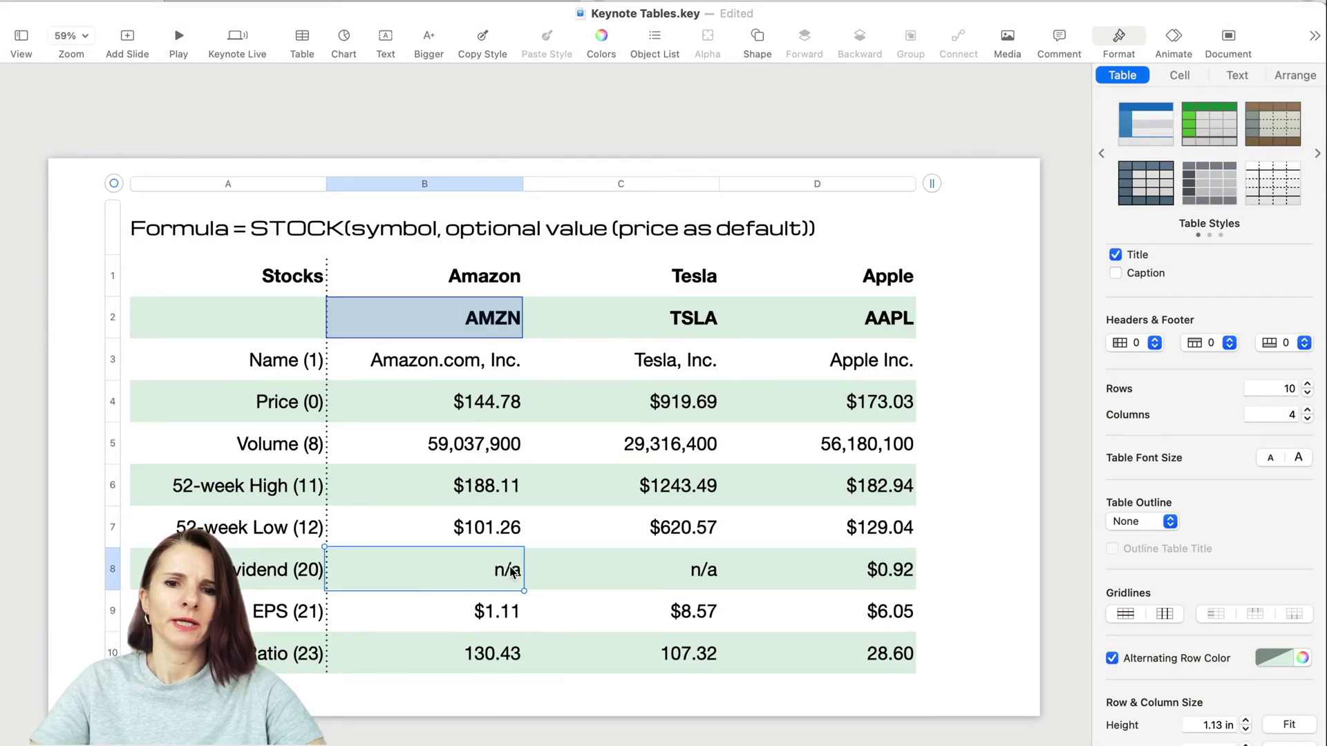
Copy the Amazon formulas in B3:B10 across to the Tesla and Apple columns
{"action": "left_click_drag", "start_coordinate": [504, 362], "coordinate": [489, 646]}
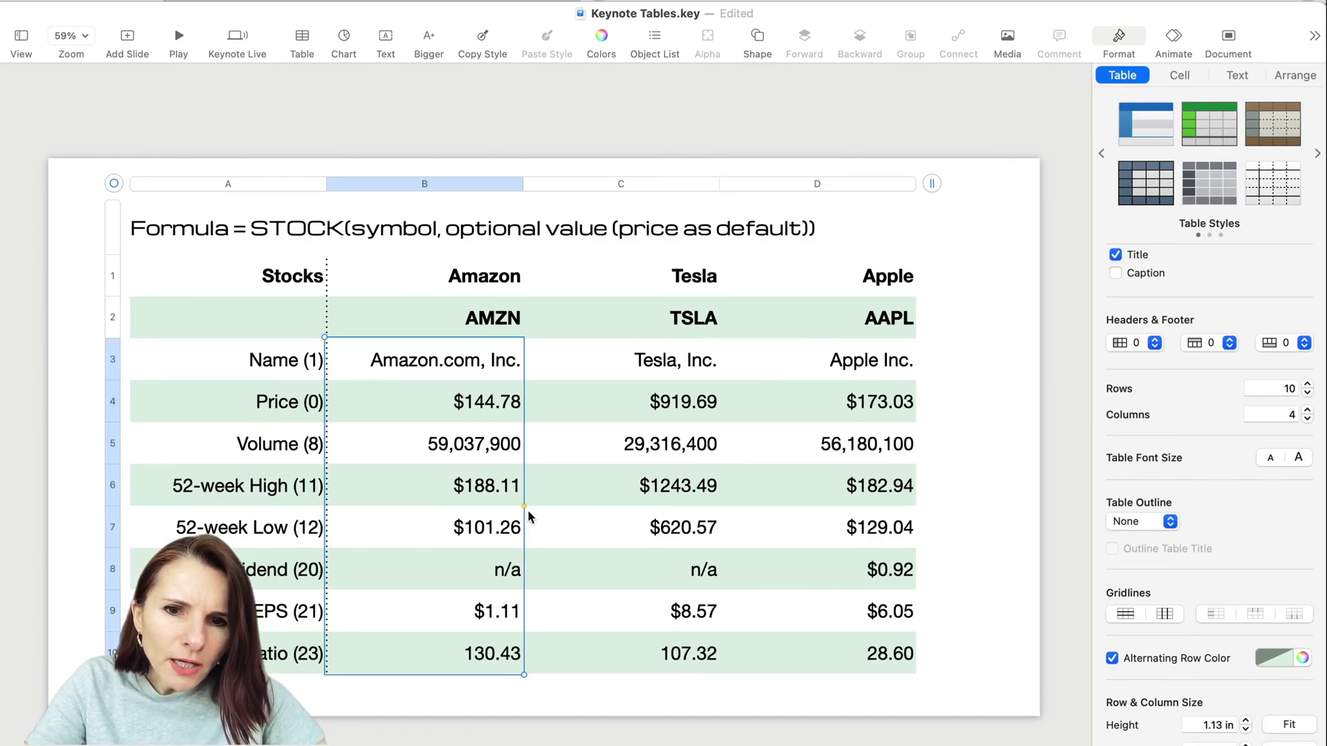
{"action": "left_click_drag", "start_coordinate": [525, 508], "coordinate": [865, 534]}
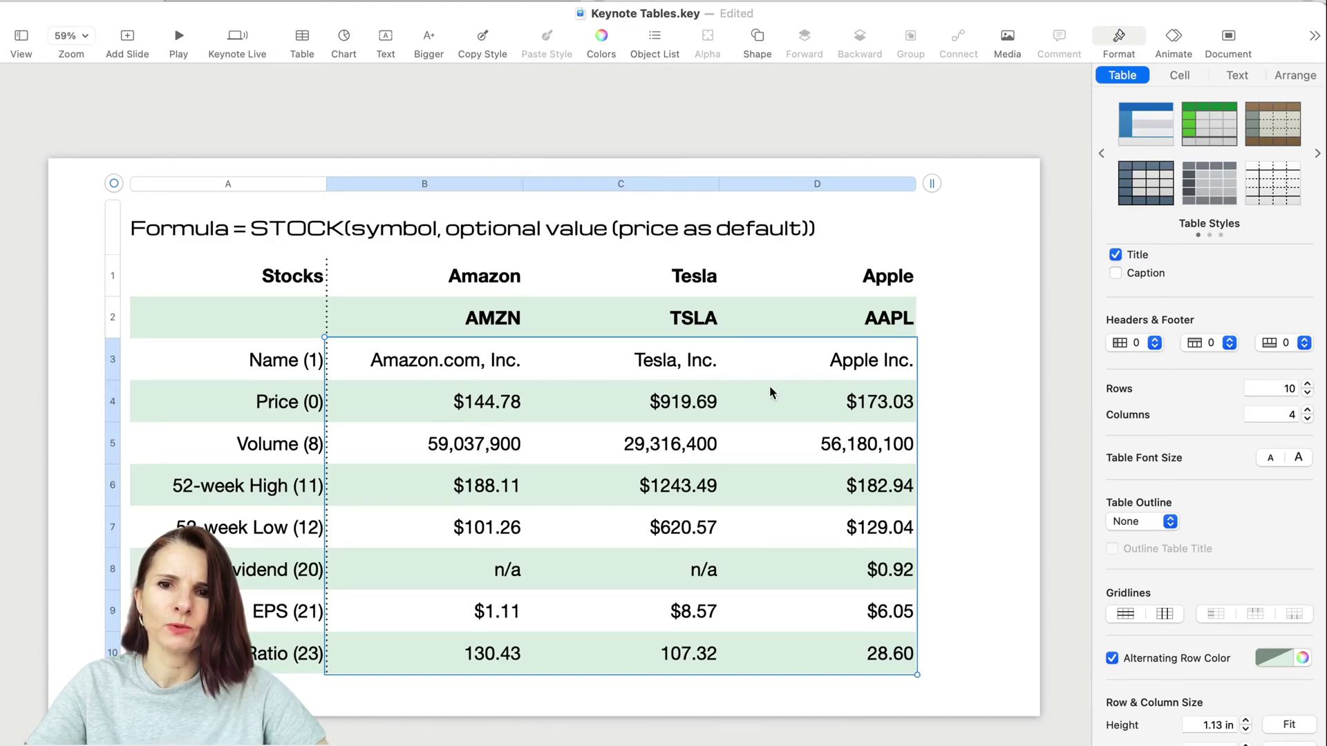
{"action": "left_click", "coordinate": [967, 325]}
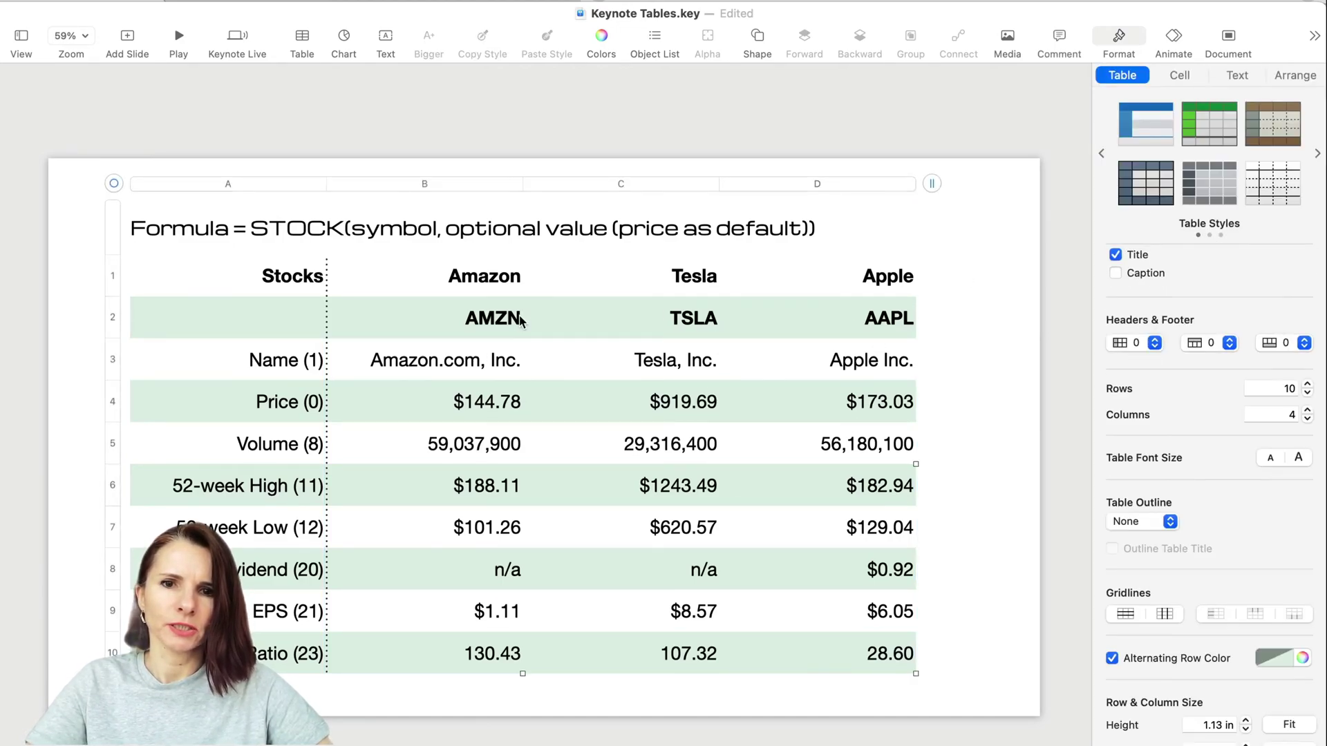
{"action": "left_click", "coordinate": [503, 318]}
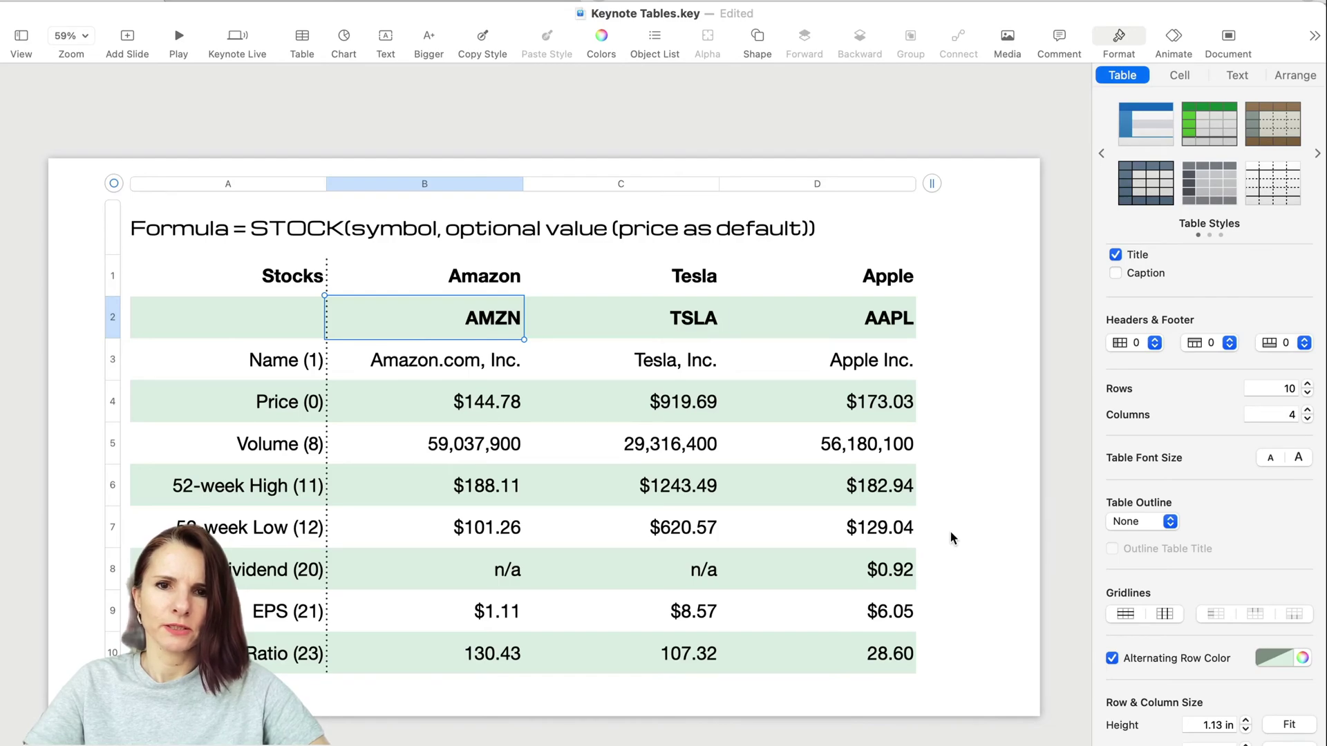
Save the presentation and check the B8 dividend cell
{"action": "key", "text": "super+s"}
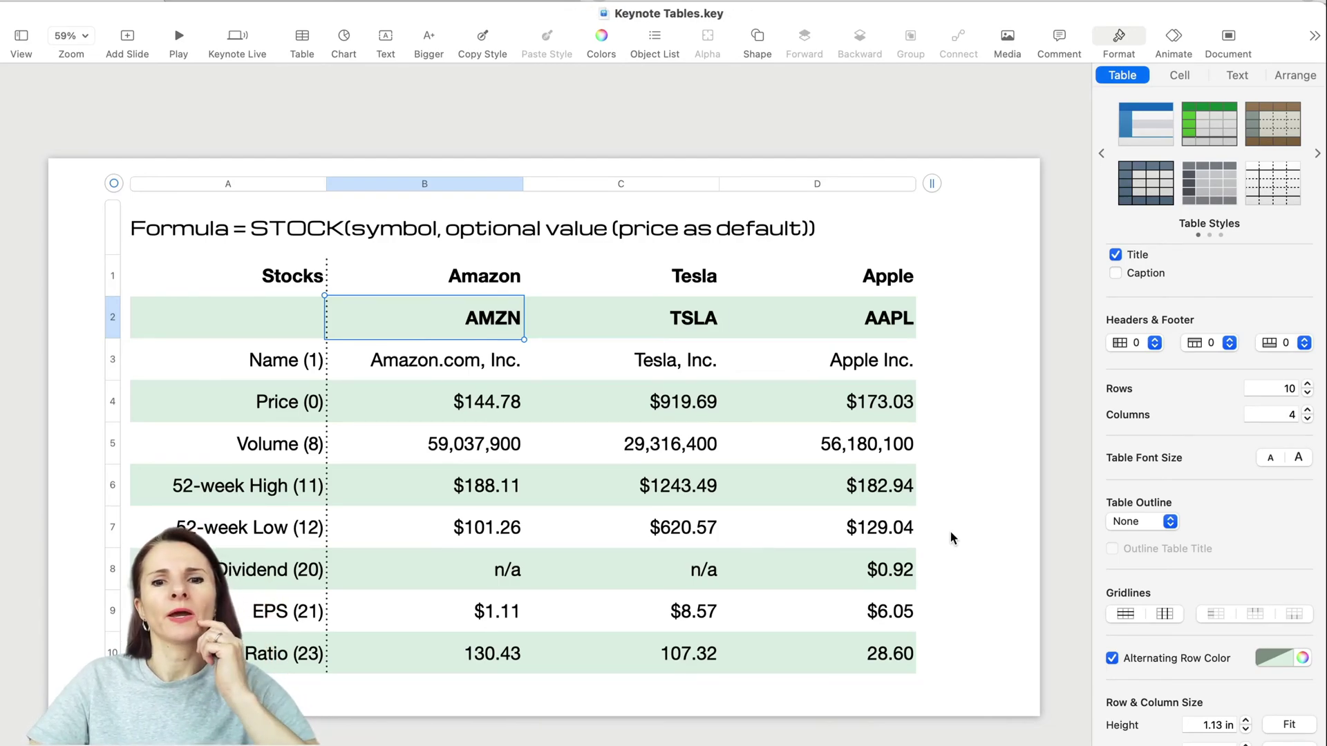
{"action": "left_click", "coordinate": [949, 532]}
{"action": "left_click", "coordinate": [451, 578]}
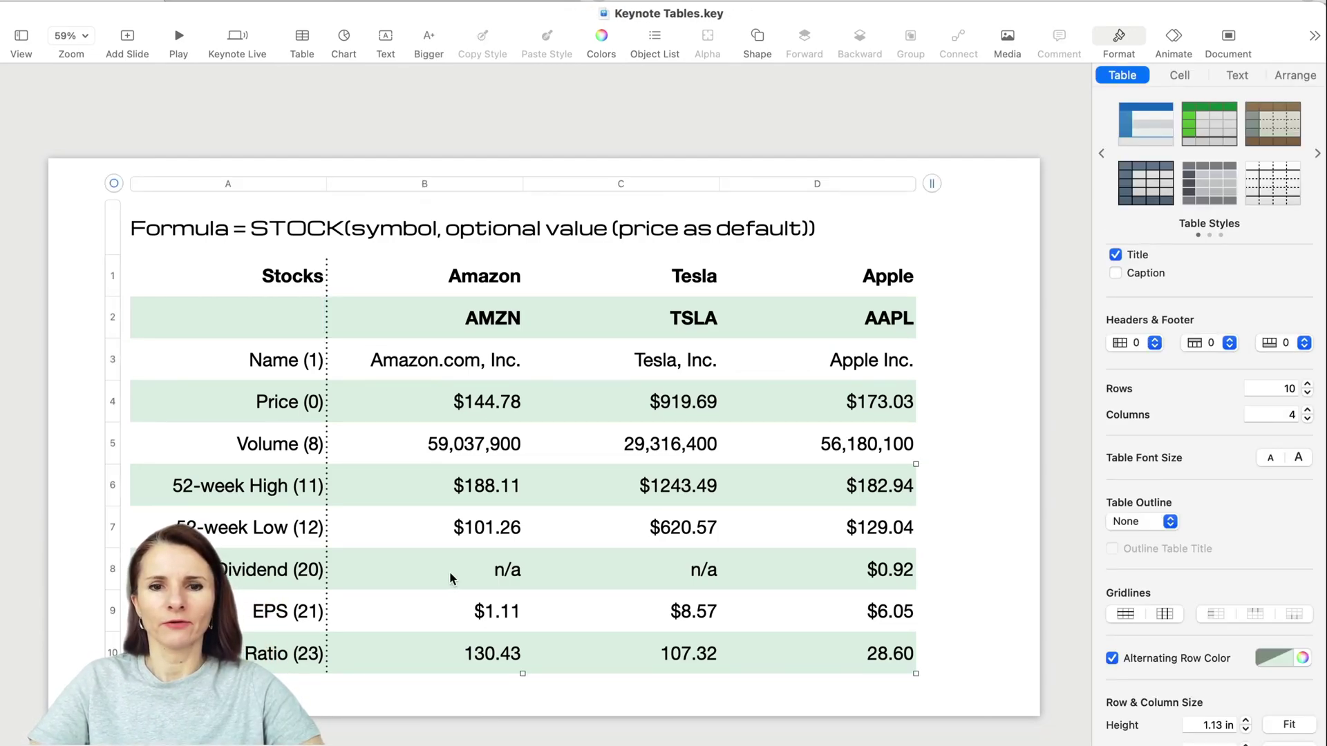
{"action": "left_click", "coordinate": [445, 565]}
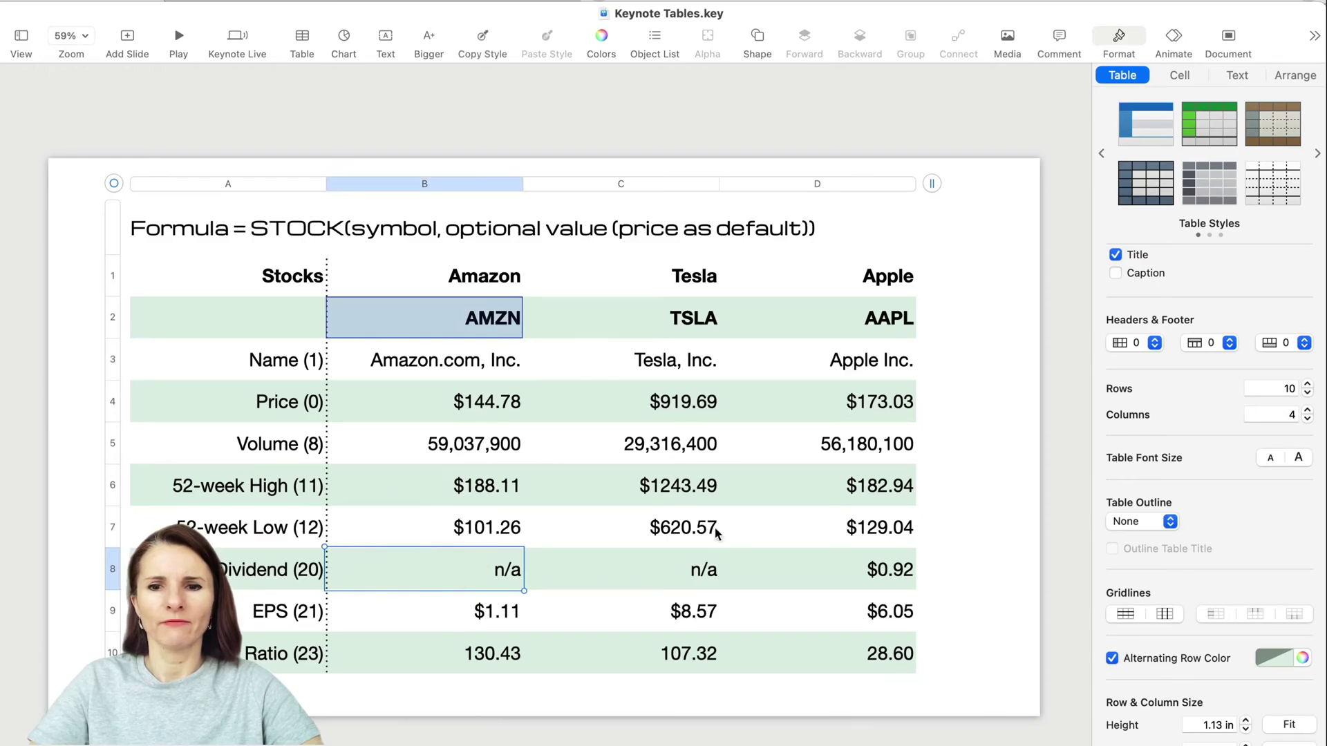
{"action": "left_click", "coordinate": [996, 437]}
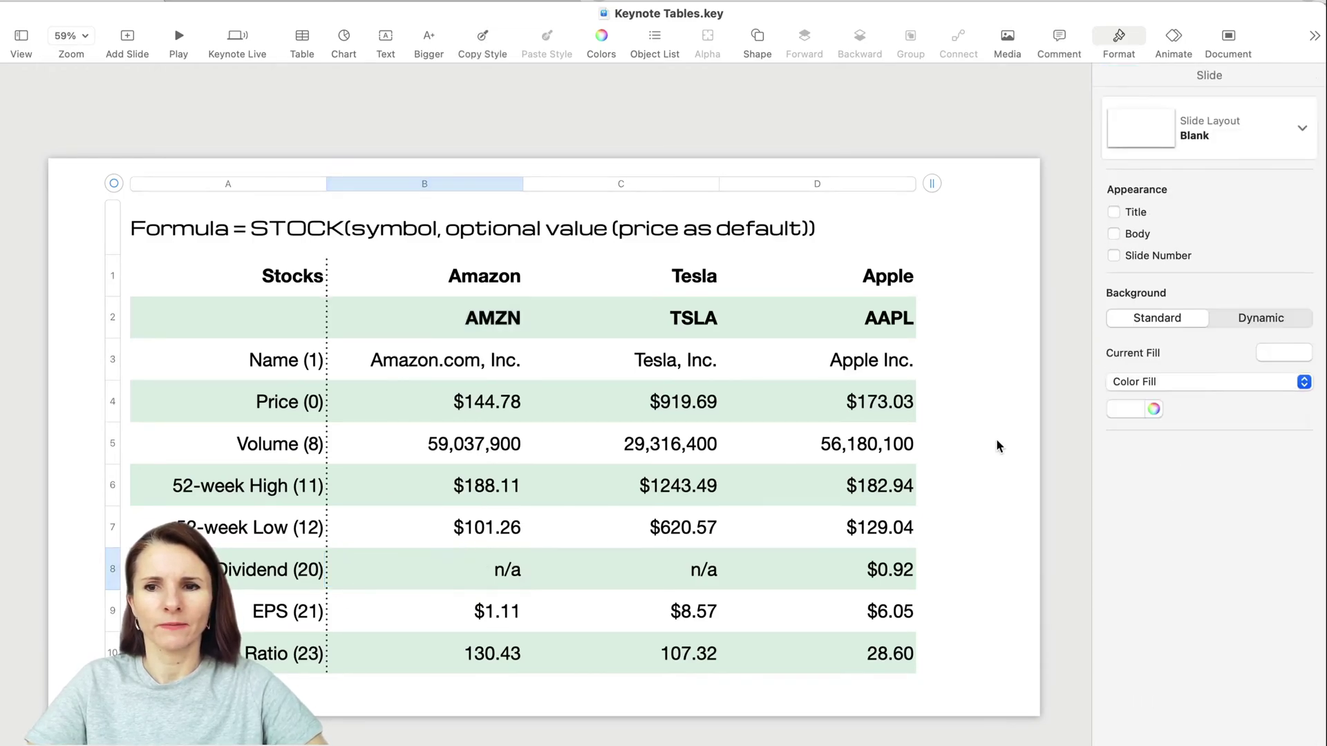
On the Average Home Prices slide, set June 2022 US Average to AVERAGE of the four regions
{"action": "key", "text": "Down"}
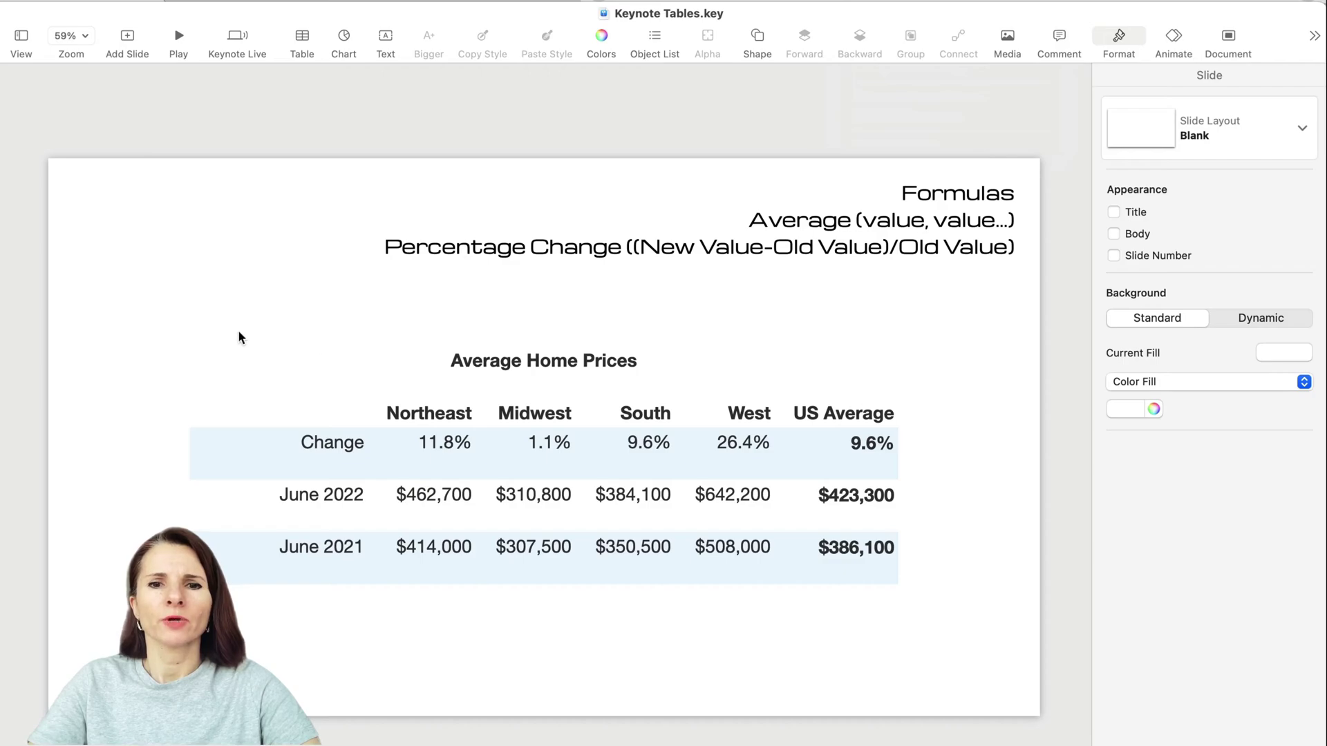
{"action": "left_click", "coordinate": [854, 503]}
{"action": "left_click", "coordinate": [850, 504]}
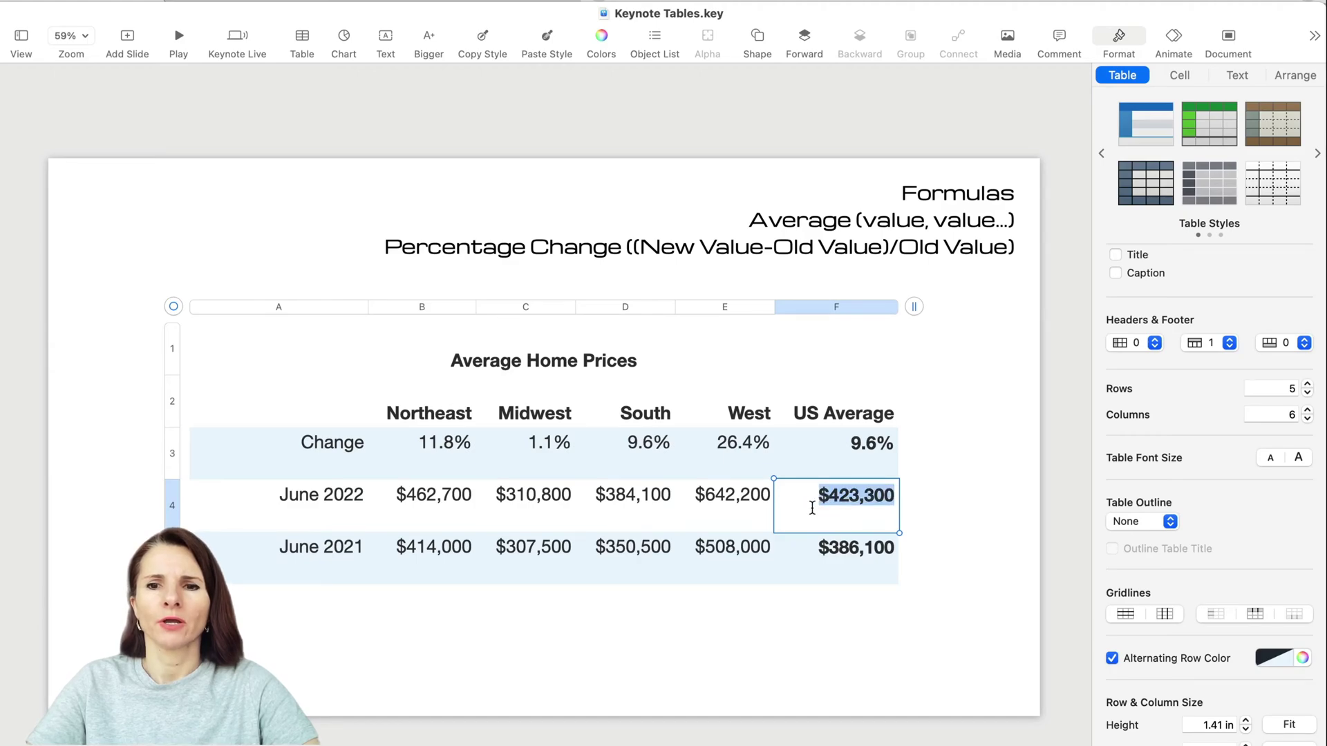
{"action": "left_click", "coordinate": [932, 483]}
{"action": "left_click", "coordinate": [850, 498]}
{"action": "left_click", "coordinate": [848, 496]}
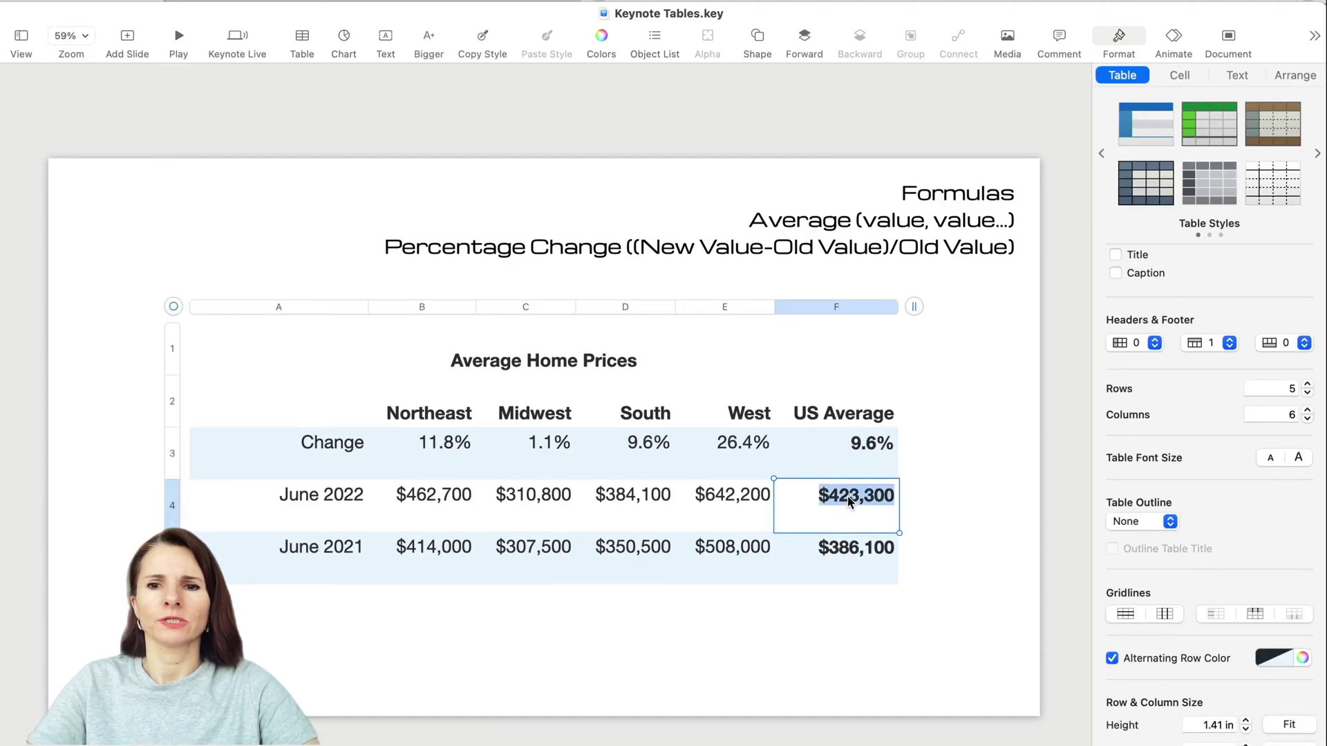
{"action": "type", "text": "=AVERAGE"}
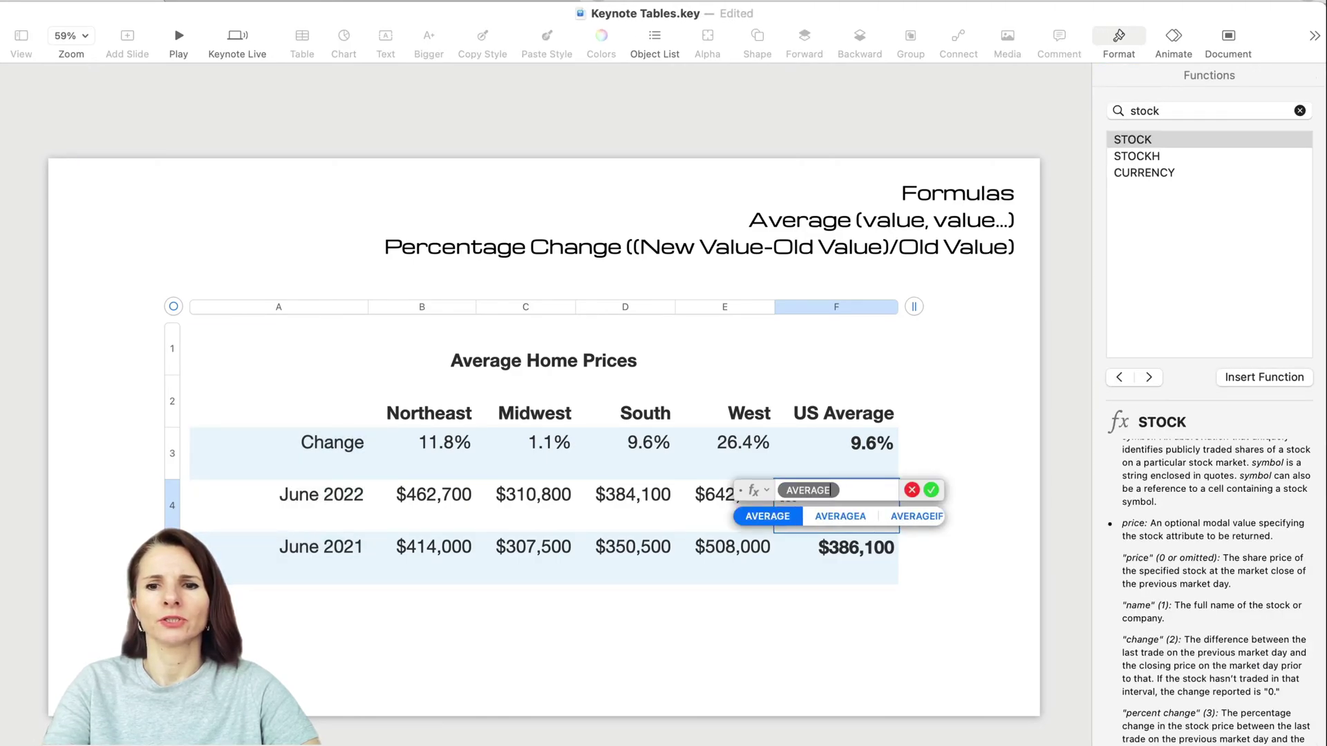
{"action": "key", "text": "Return"}
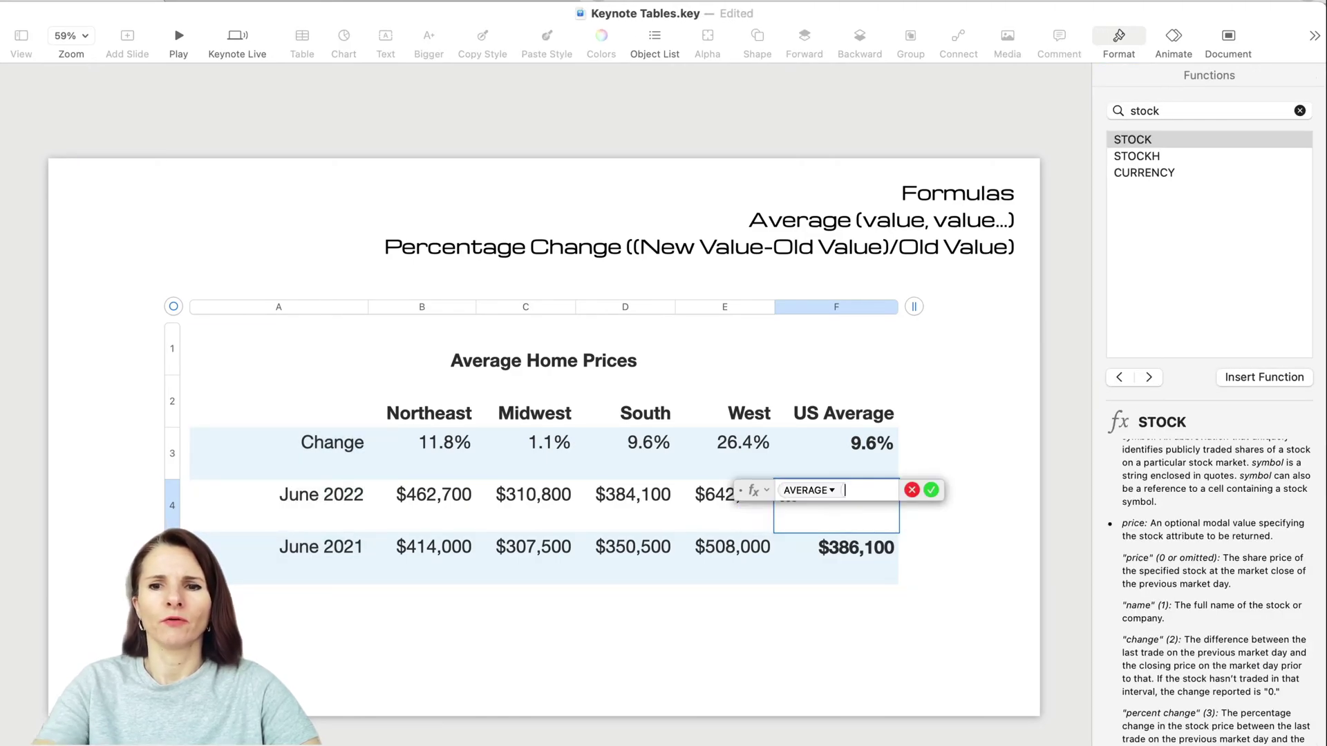
{"action": "left_click_drag", "start_coordinate": [448, 501], "coordinate": [699, 515]}
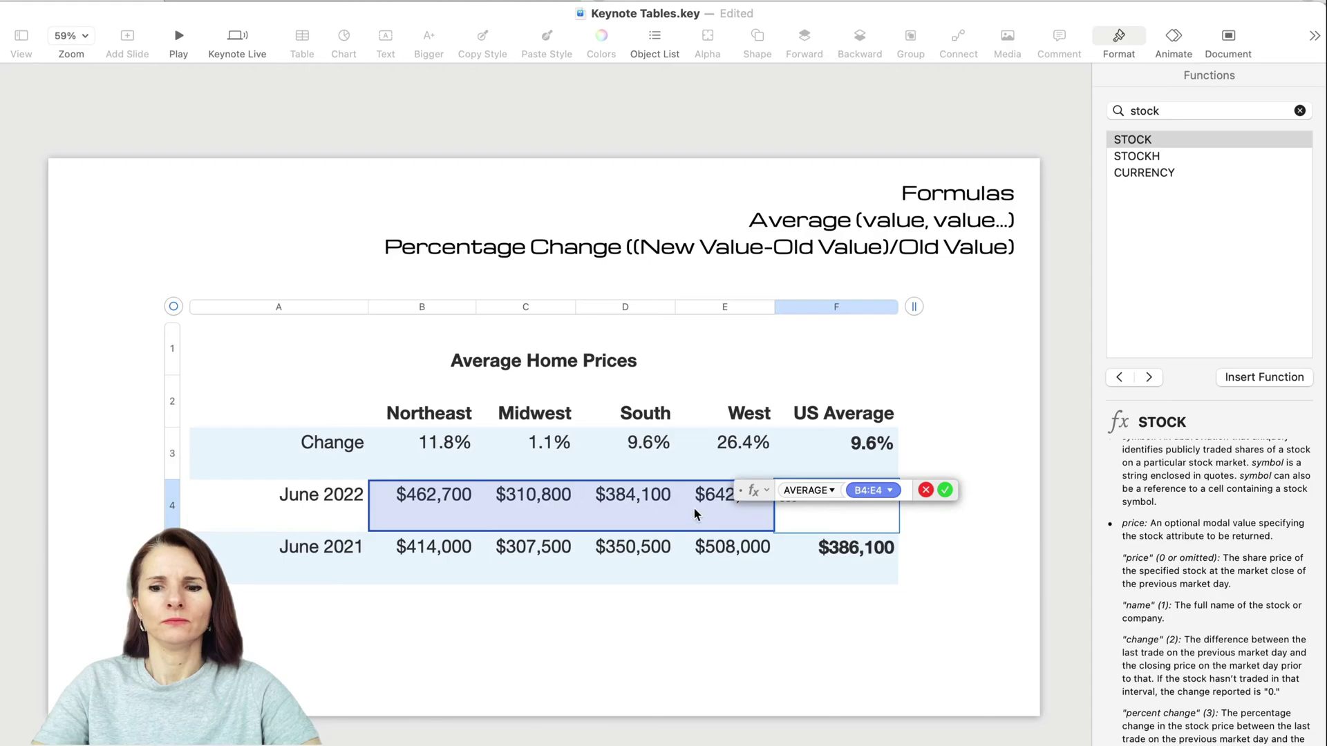
{"action": "key", "text": "Return"}
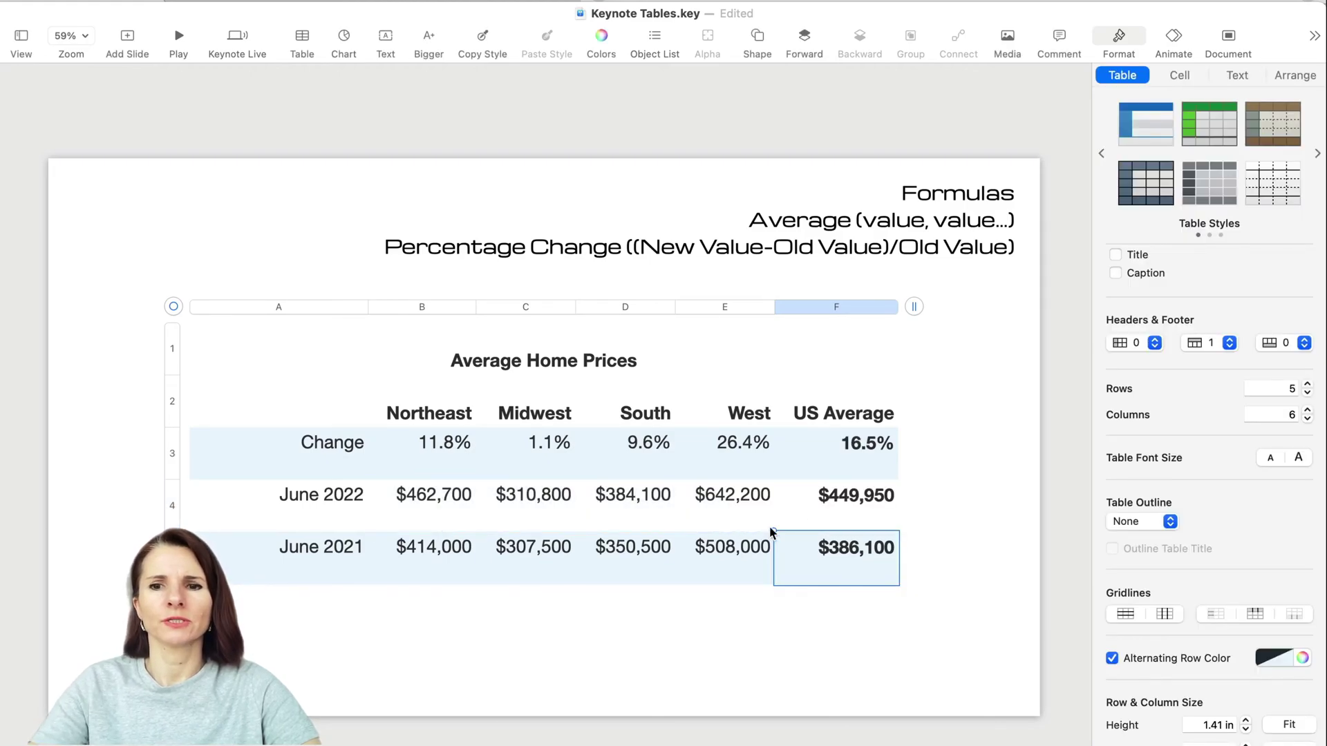
Copy the US Average formula down to June 2021, giving $395,000
{"action": "left_click", "coordinate": [854, 510]}
{"action": "double_click", "coordinate": [843, 503]}
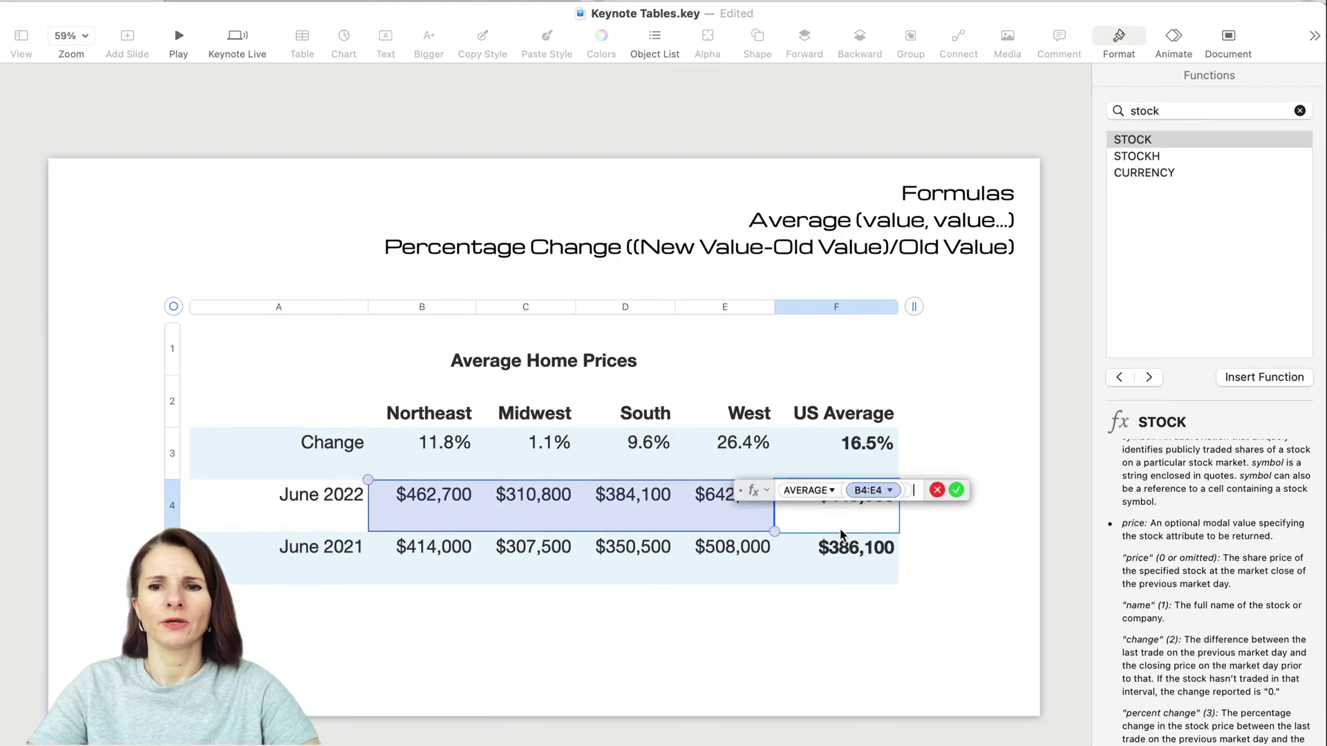
{"action": "left_click", "coordinate": [842, 533]}
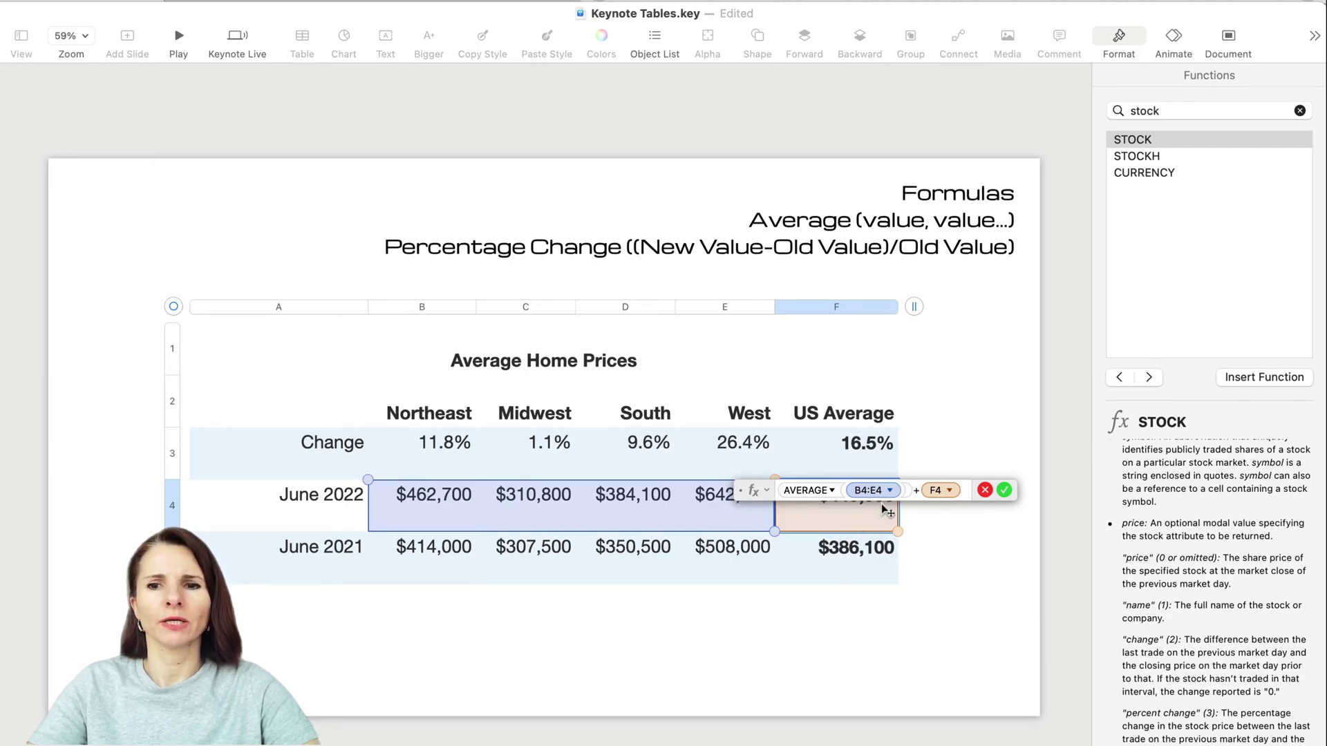
{"action": "left_click", "coordinate": [985, 490]}
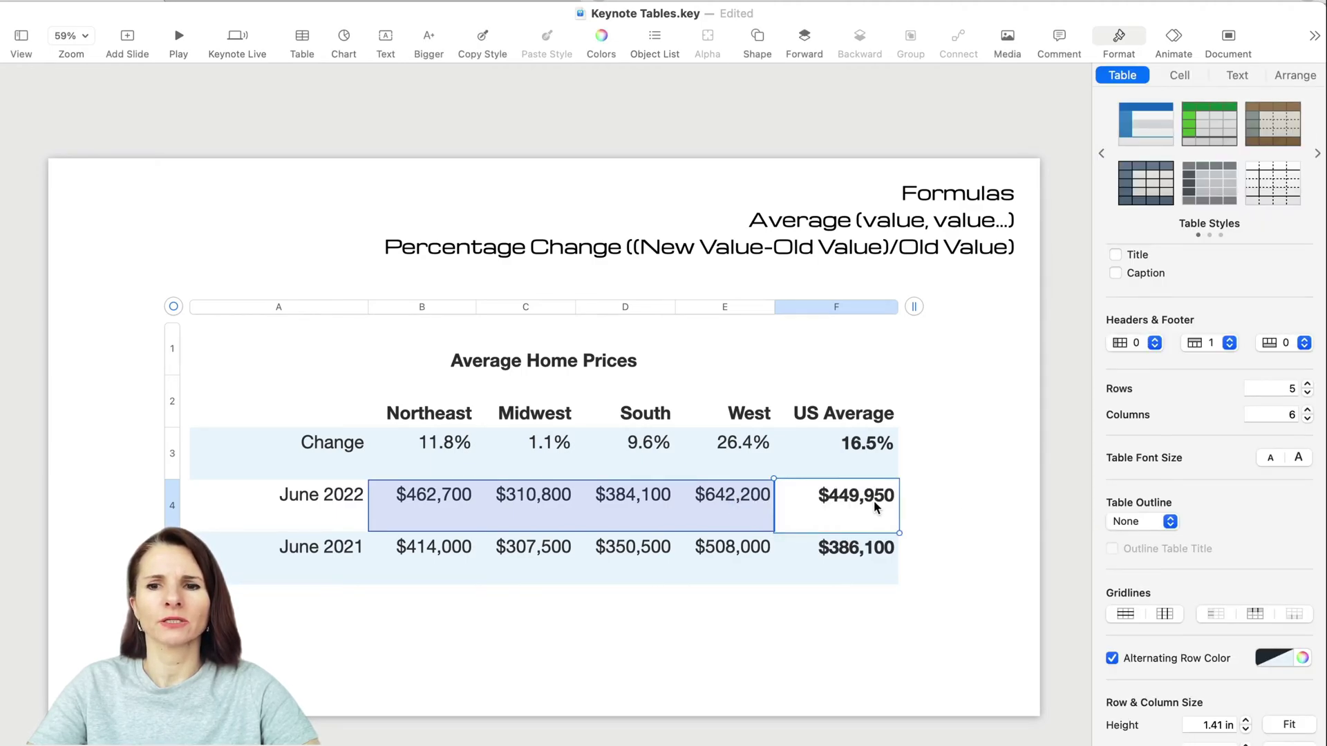
{"action": "left_click_drag", "start_coordinate": [836, 532], "coordinate": [839, 563]}
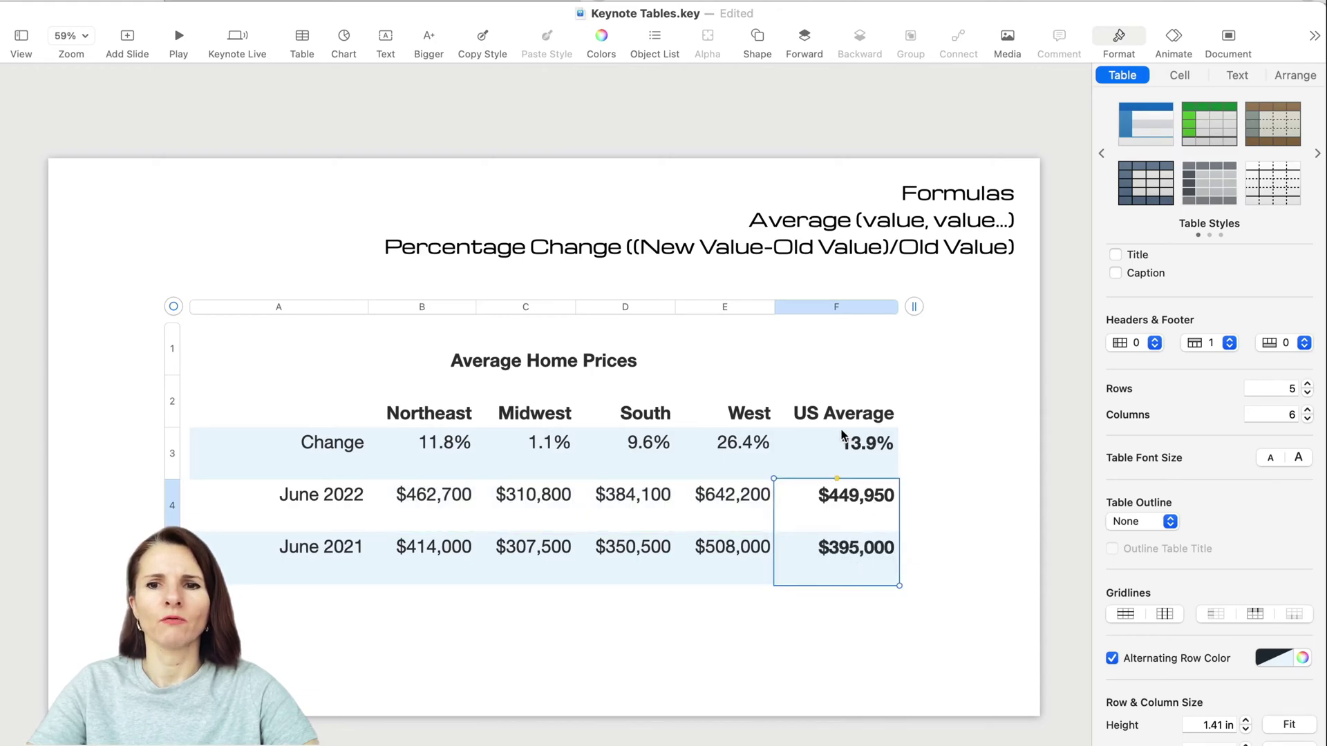
Clear the existing Northeast percentage-change formula in B3
{"action": "left_click", "coordinate": [445, 445]}
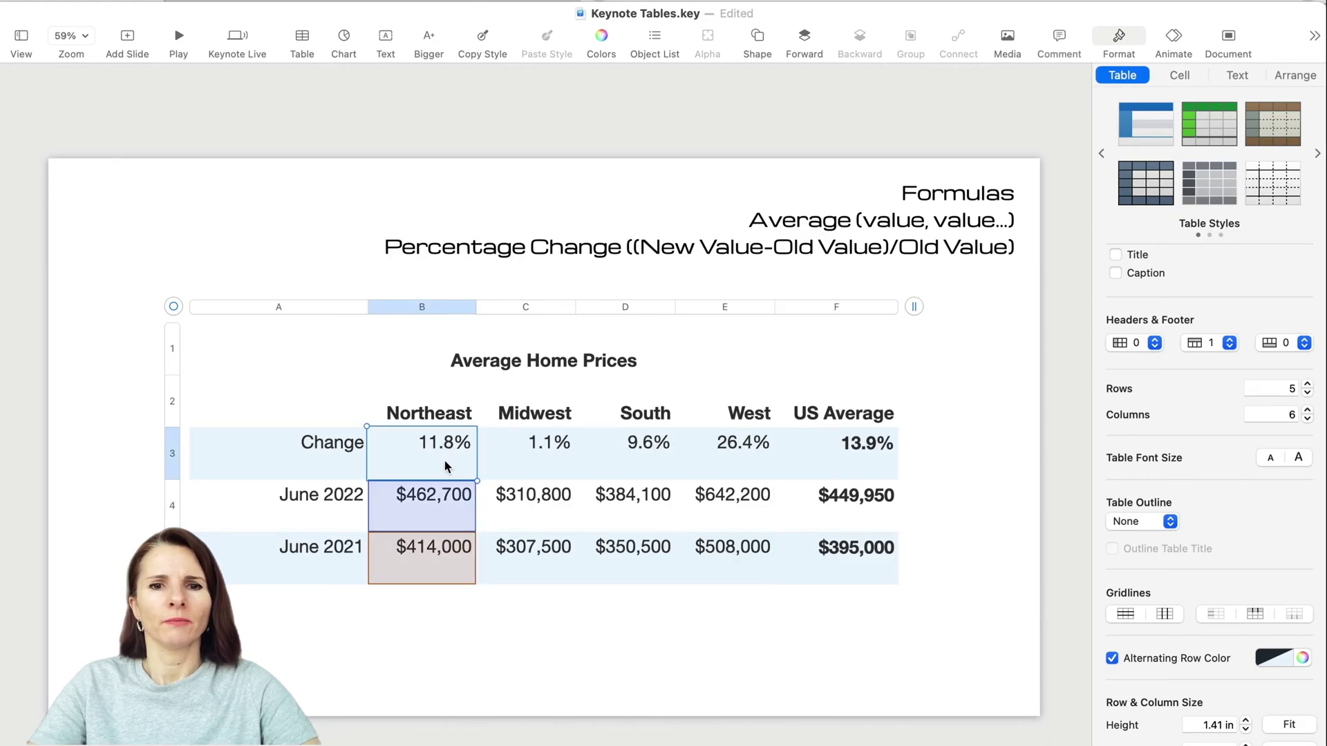
{"action": "double_click", "coordinate": [444, 467]}
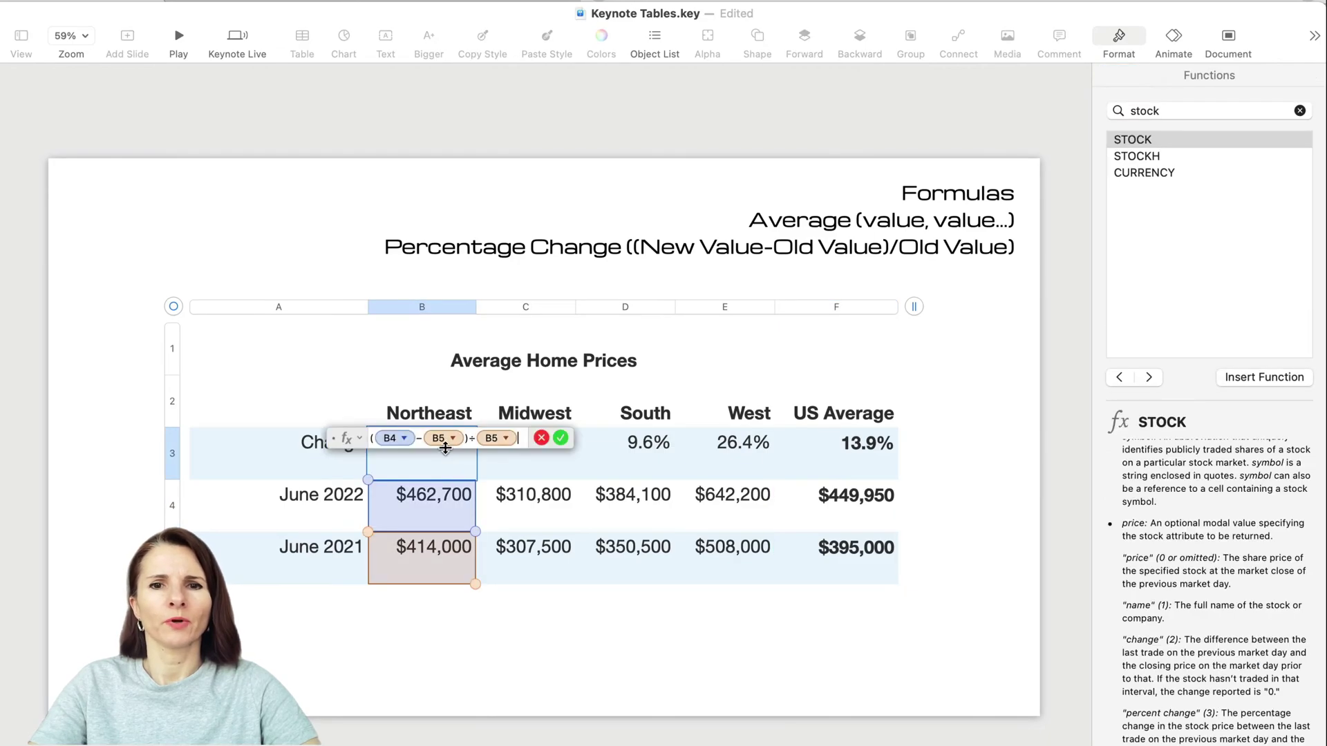
{"action": "left_click", "coordinate": [540, 440]}
{"action": "double_click", "coordinate": [445, 456]}
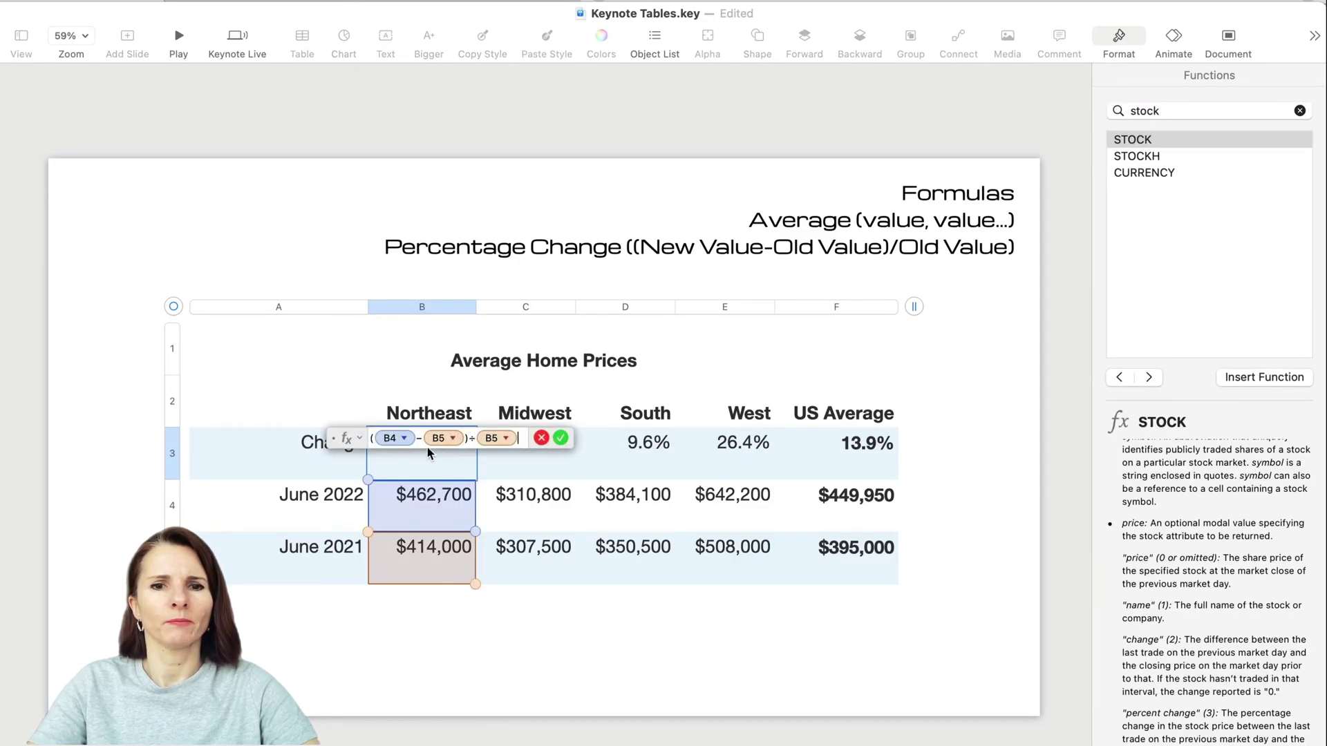
{"action": "left_click_drag", "start_coordinate": [516, 438], "coordinate": [384, 438]}
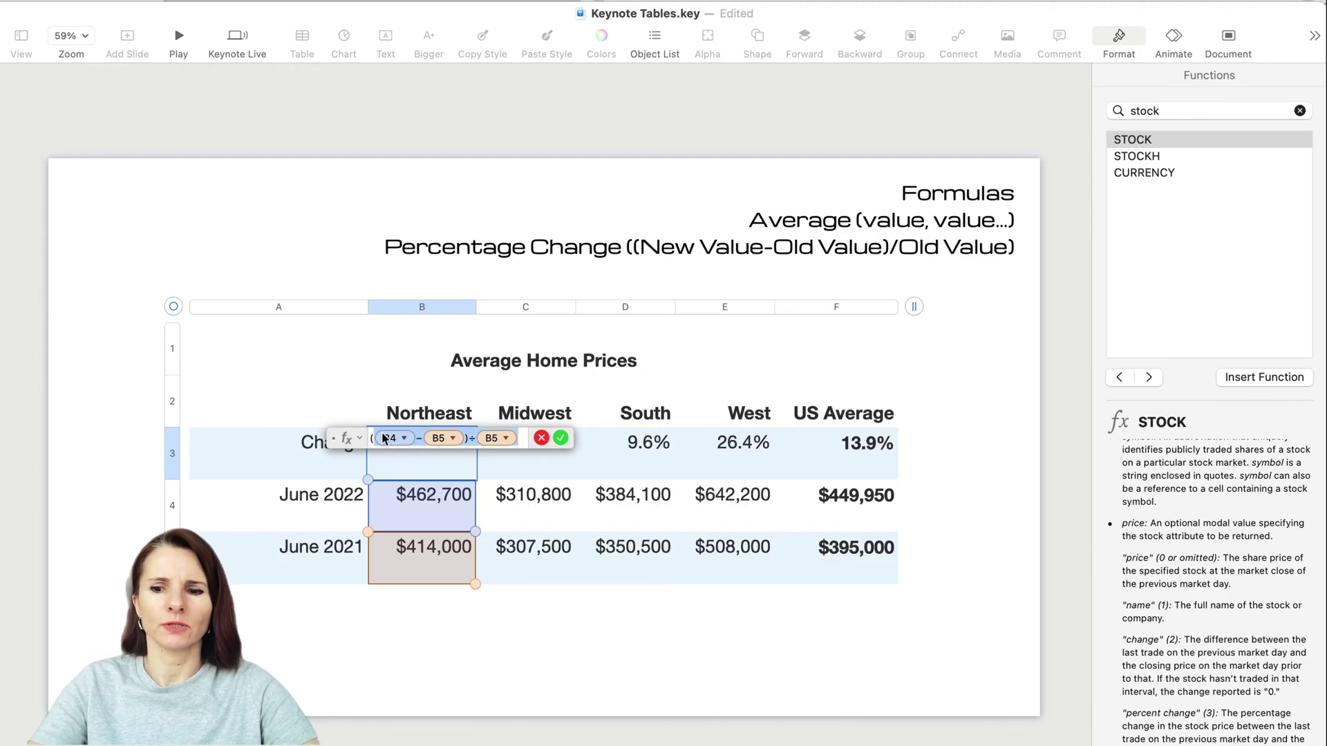
{"action": "key", "text": "BackSpace"}
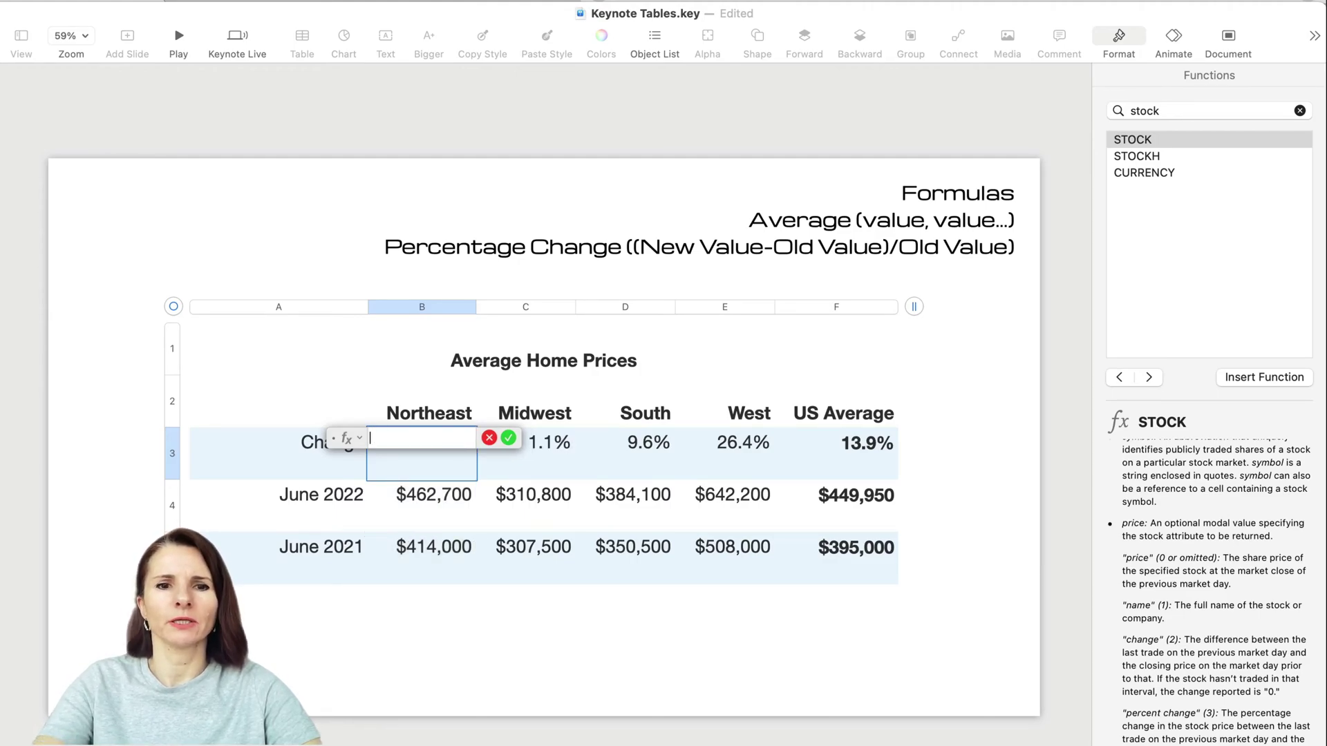
{"action": "key", "text": "BackSpace"}
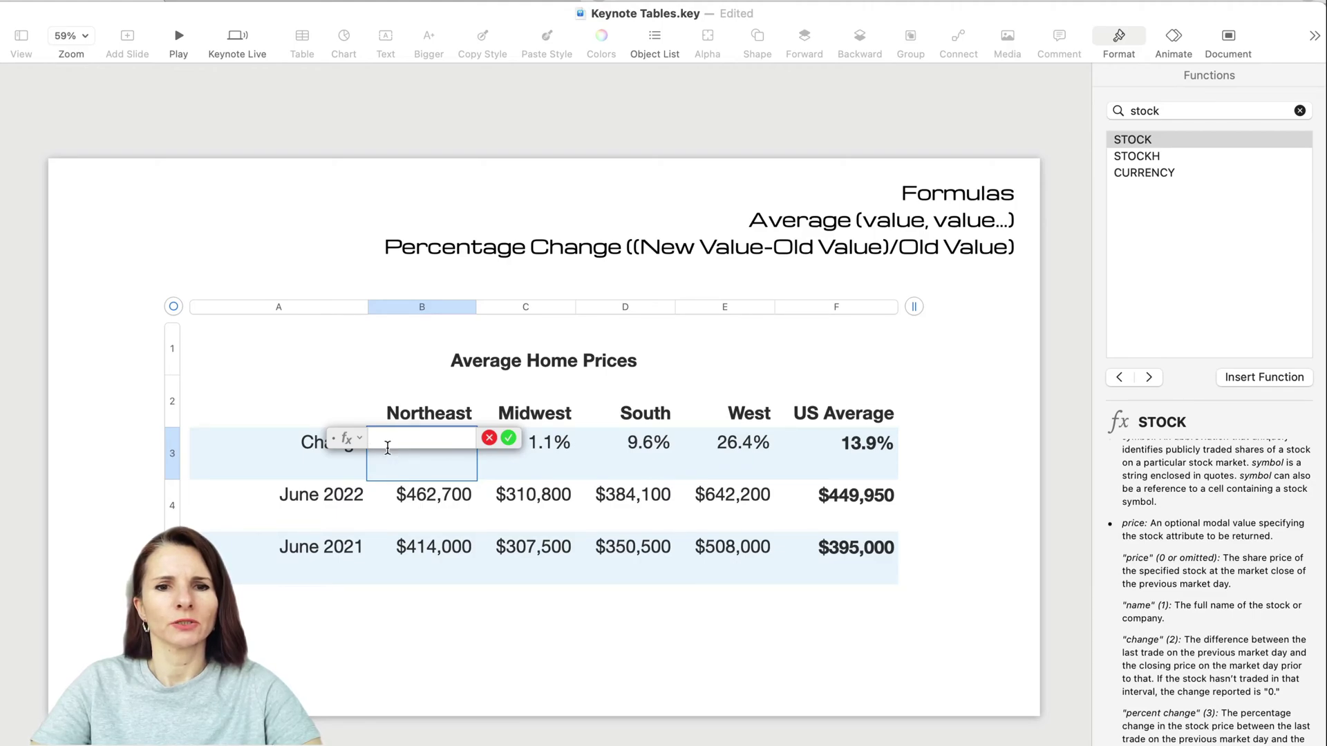
{"action": "left_click_drag", "start_coordinate": [387, 450], "coordinate": [385, 520]}
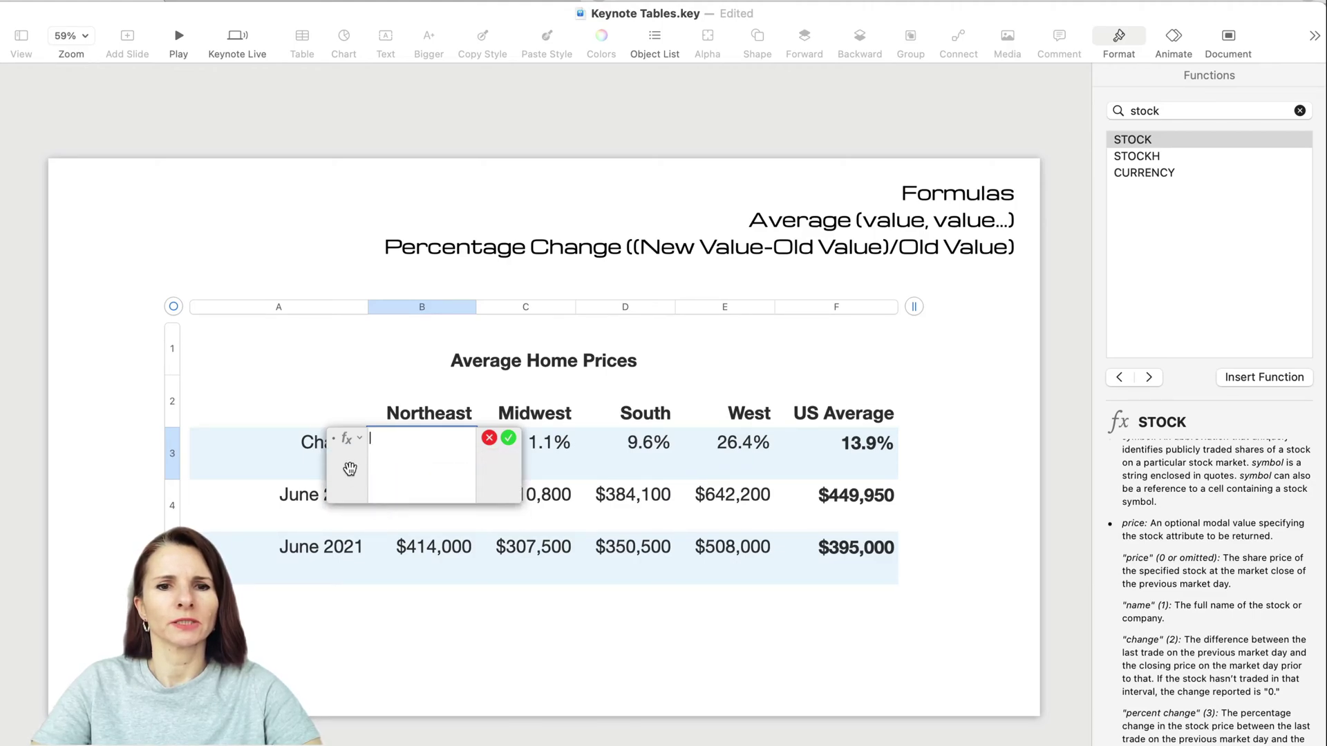
{"action": "left_click_drag", "start_coordinate": [350, 468], "coordinate": [231, 345]}
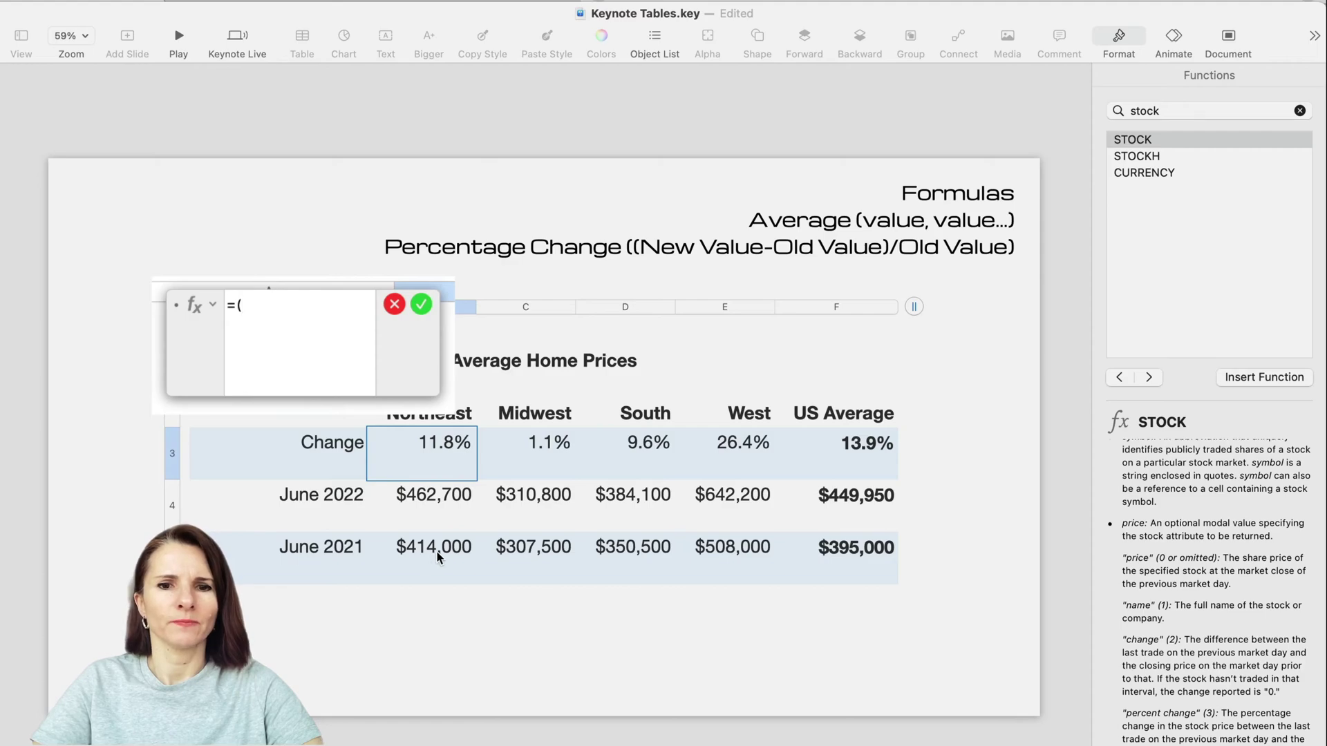
Enter =(B4-B5)÷B5 in B3 and copy it across the Change row to West
{"action": "left_click", "coordinate": [428, 510]}
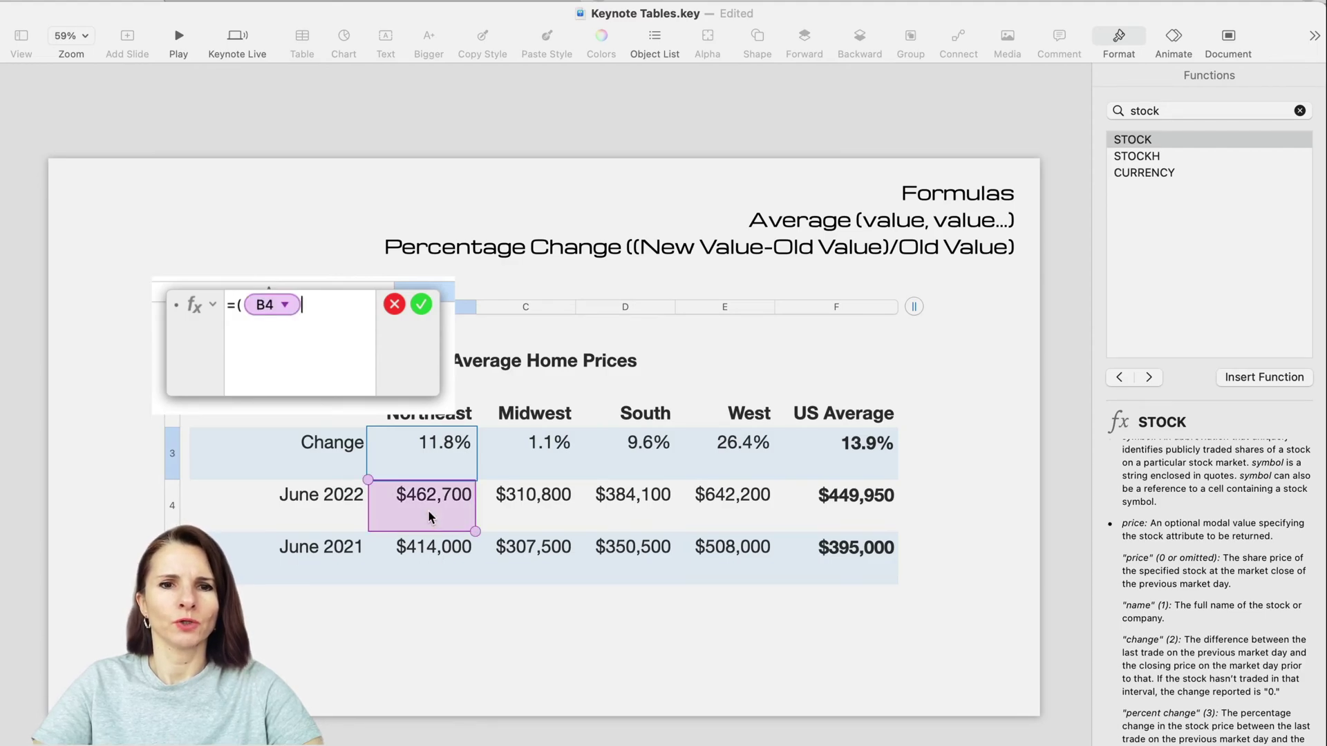
{"action": "type", "text": "-"}
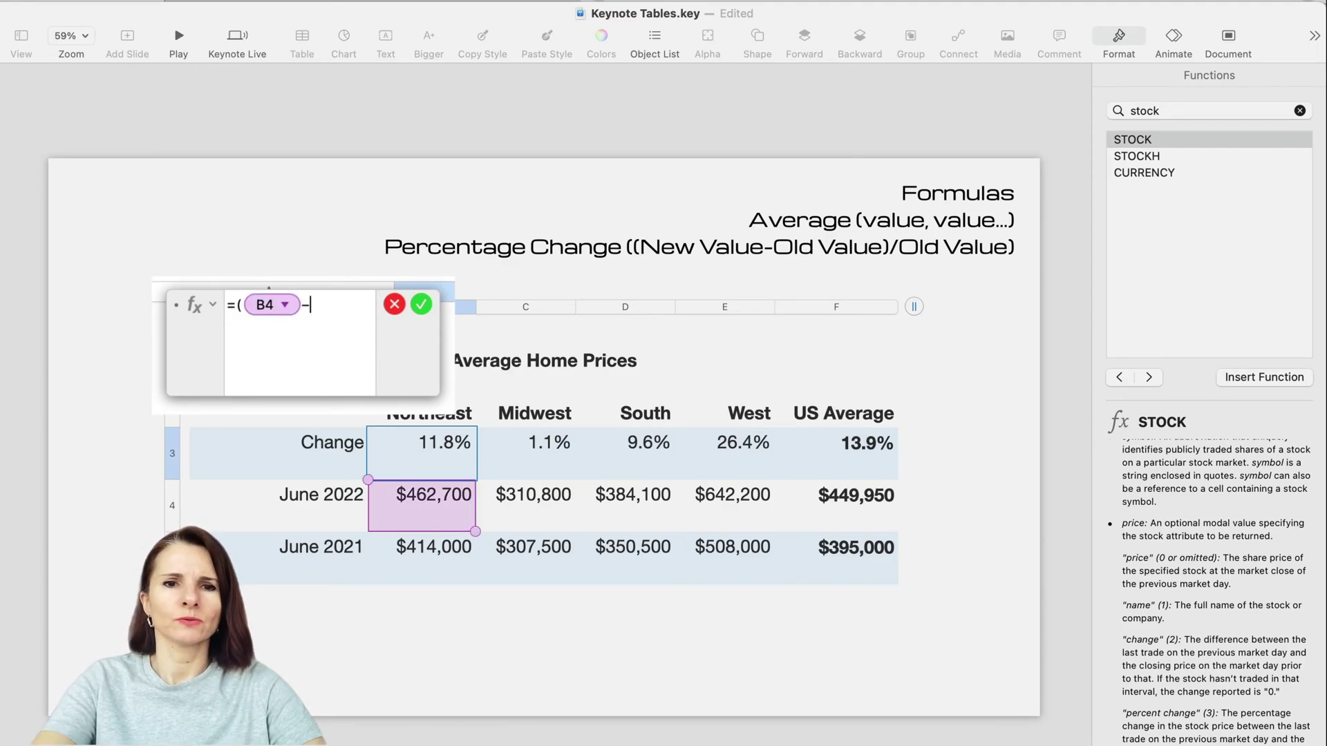
{"action": "left_click", "coordinate": [429, 561]}
{"action": "type", "text": ")÷"}
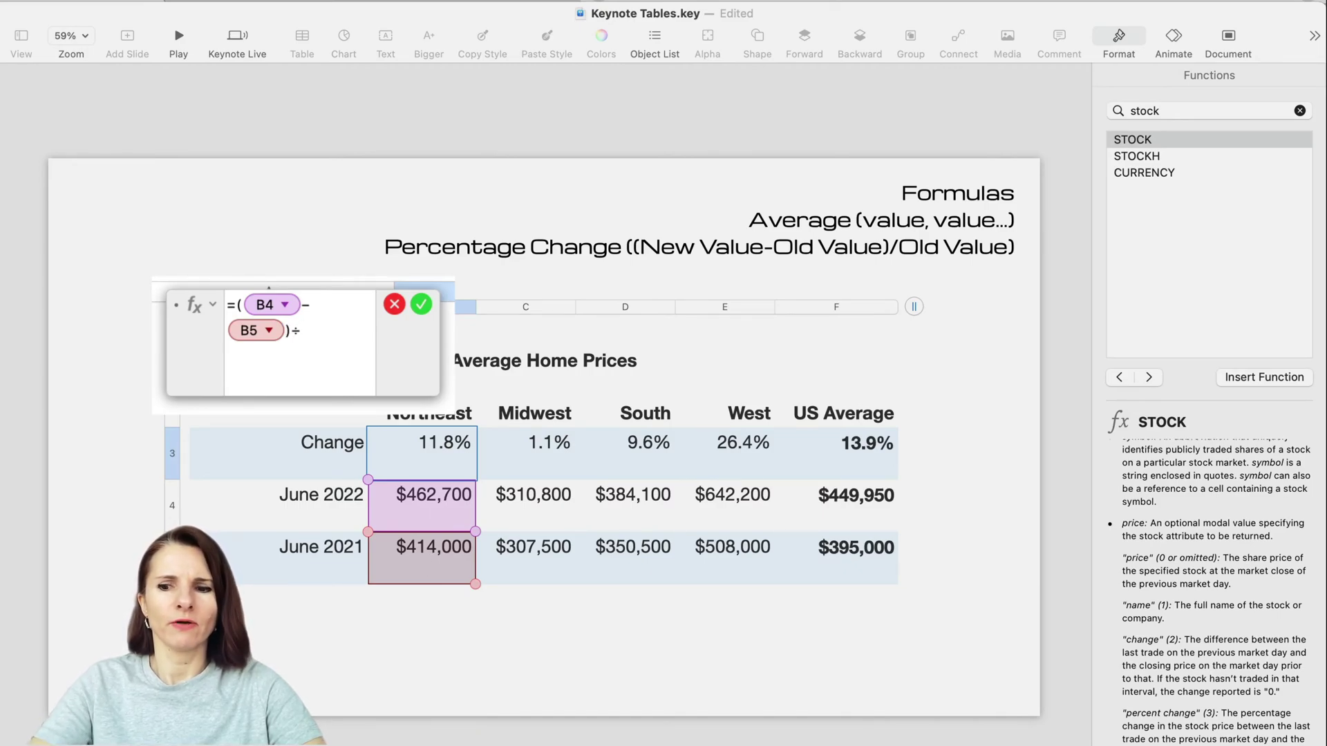
{"action": "key", "text": "BackSpace"}
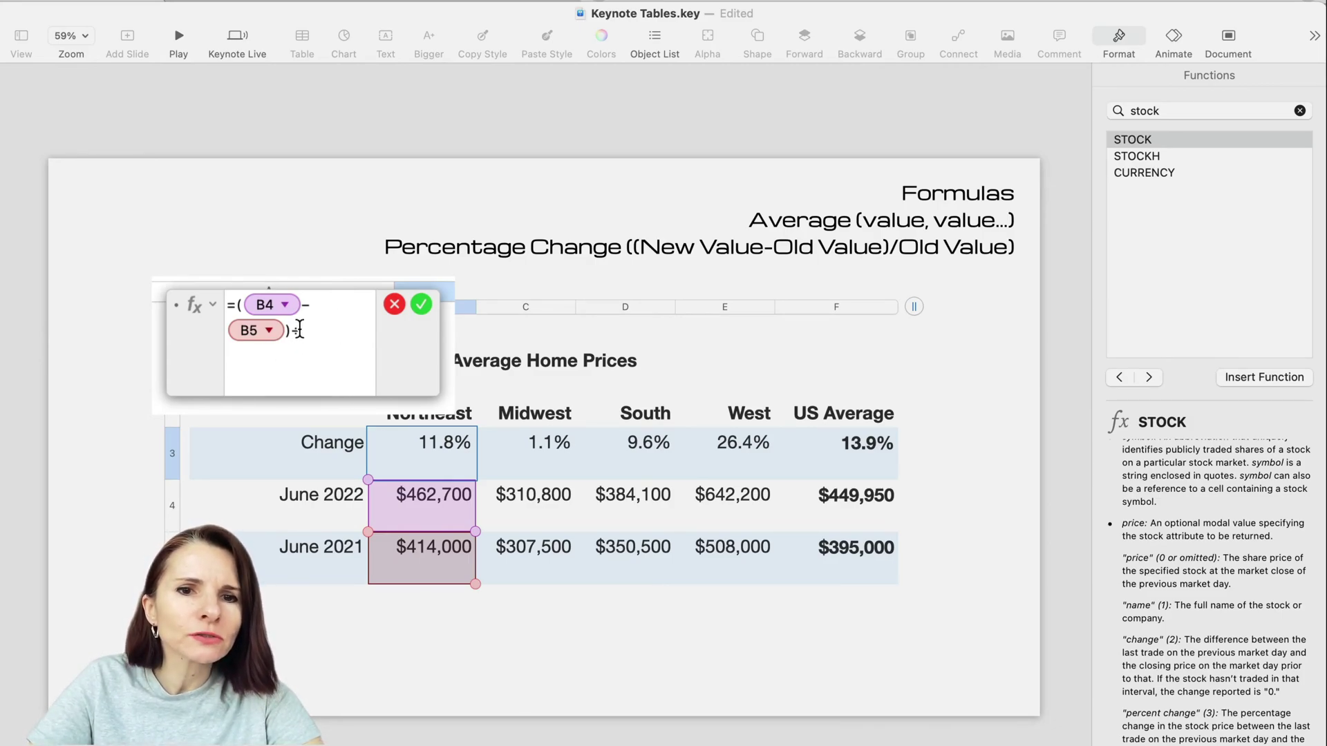
{"action": "left_click", "coordinate": [411, 555]}
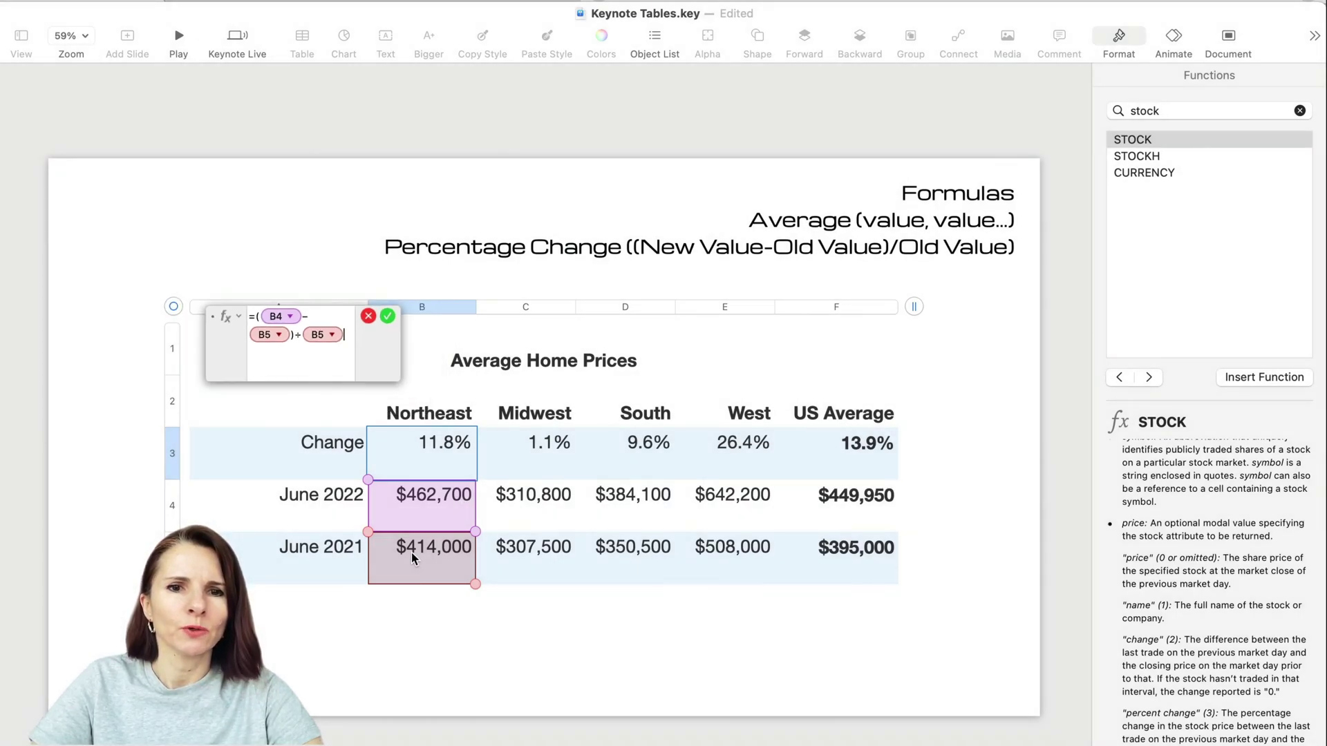
{"action": "left_click", "coordinate": [387, 315]}
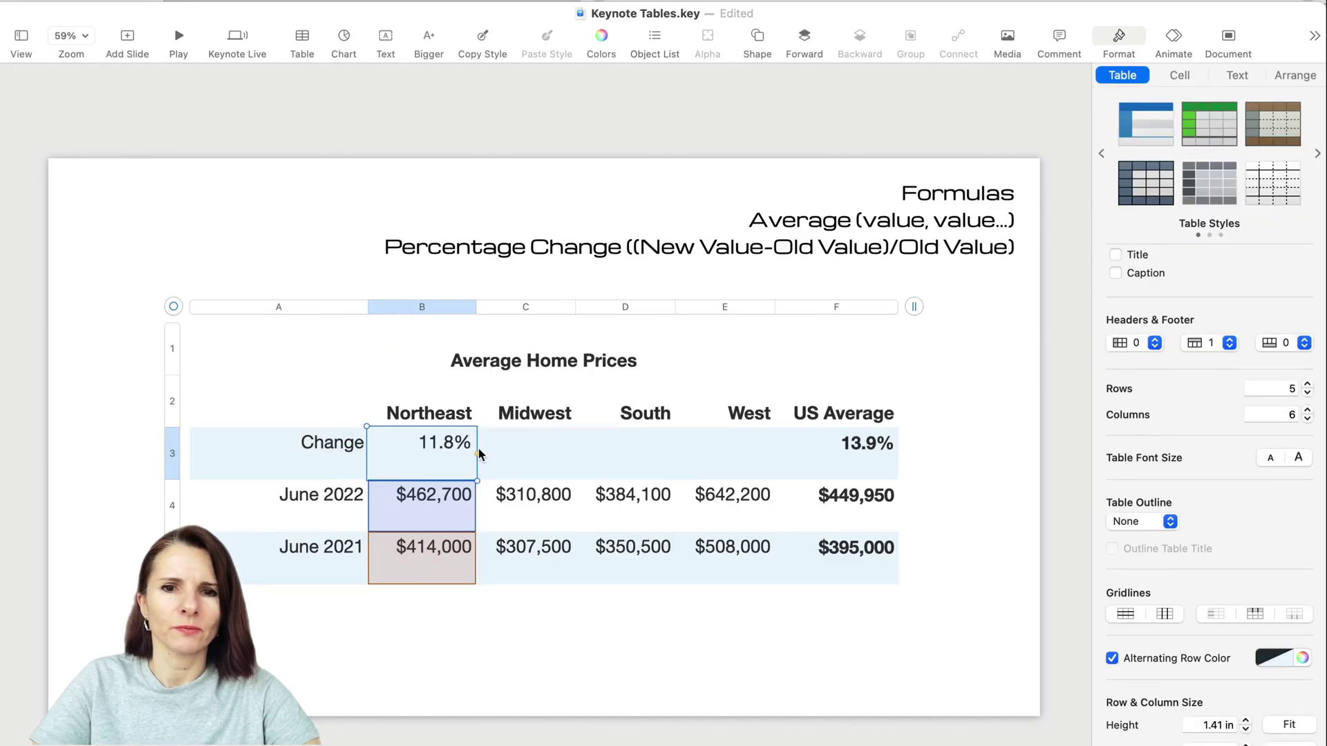
{"action": "left_click_drag", "start_coordinate": [477, 452], "coordinate": [782, 456]}
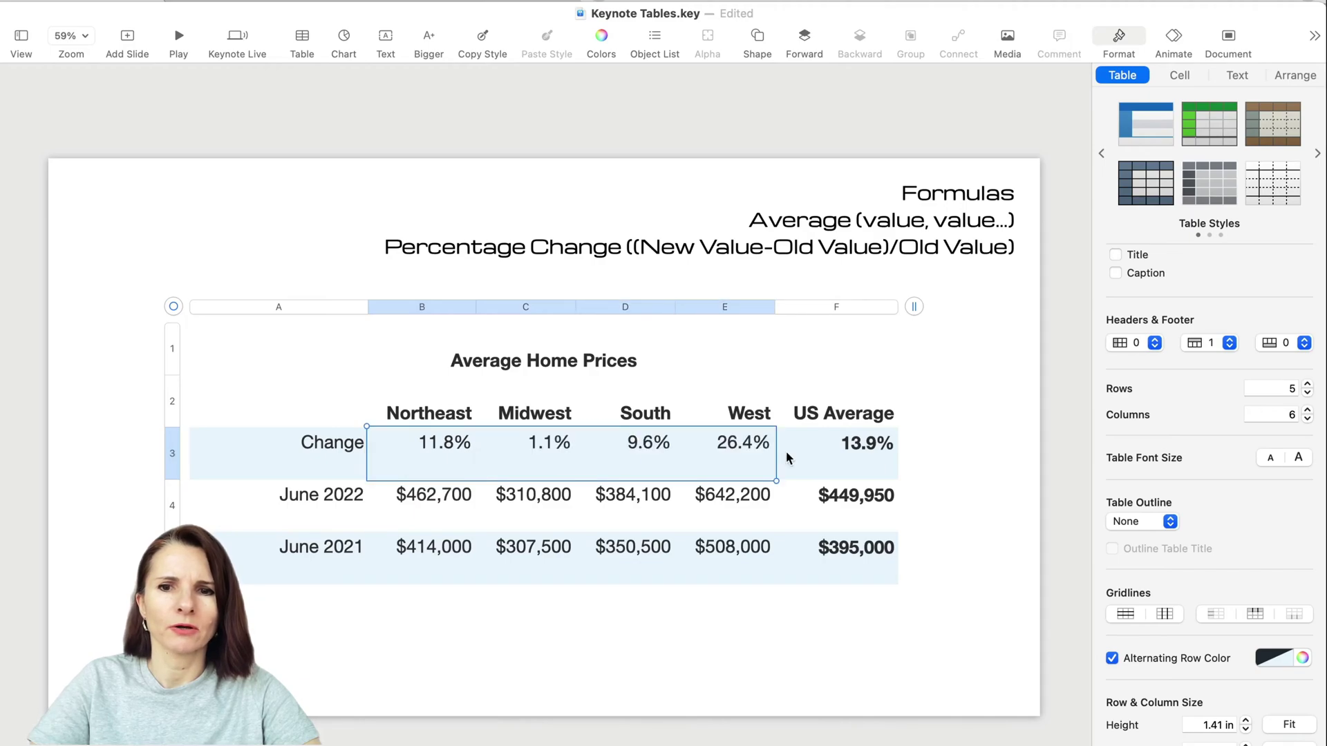
{"action": "left_click", "coordinate": [737, 453]}
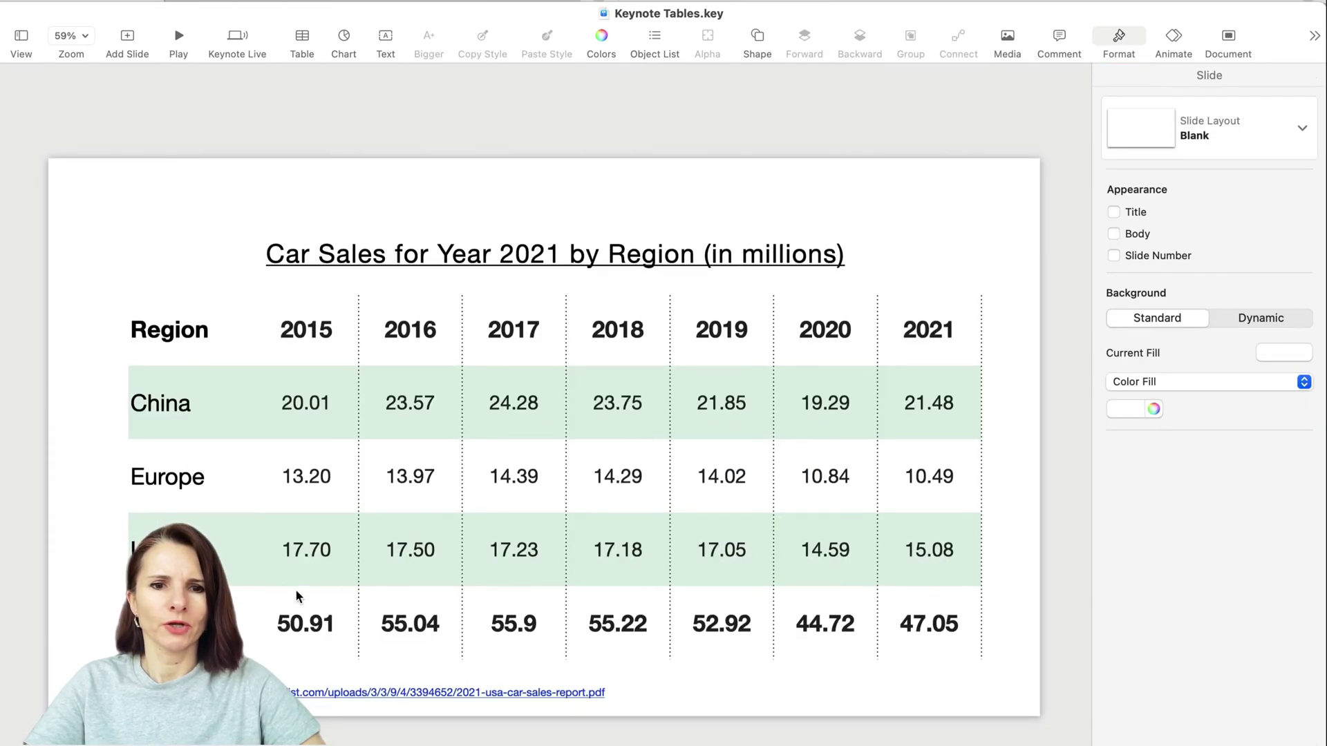
Open the 2015 car sales total to confirm it is SUM(B2:B4), leaving it unchanged
{"action": "left_click", "coordinate": [293, 629]}
{"action": "left_click", "coordinate": [304, 627]}
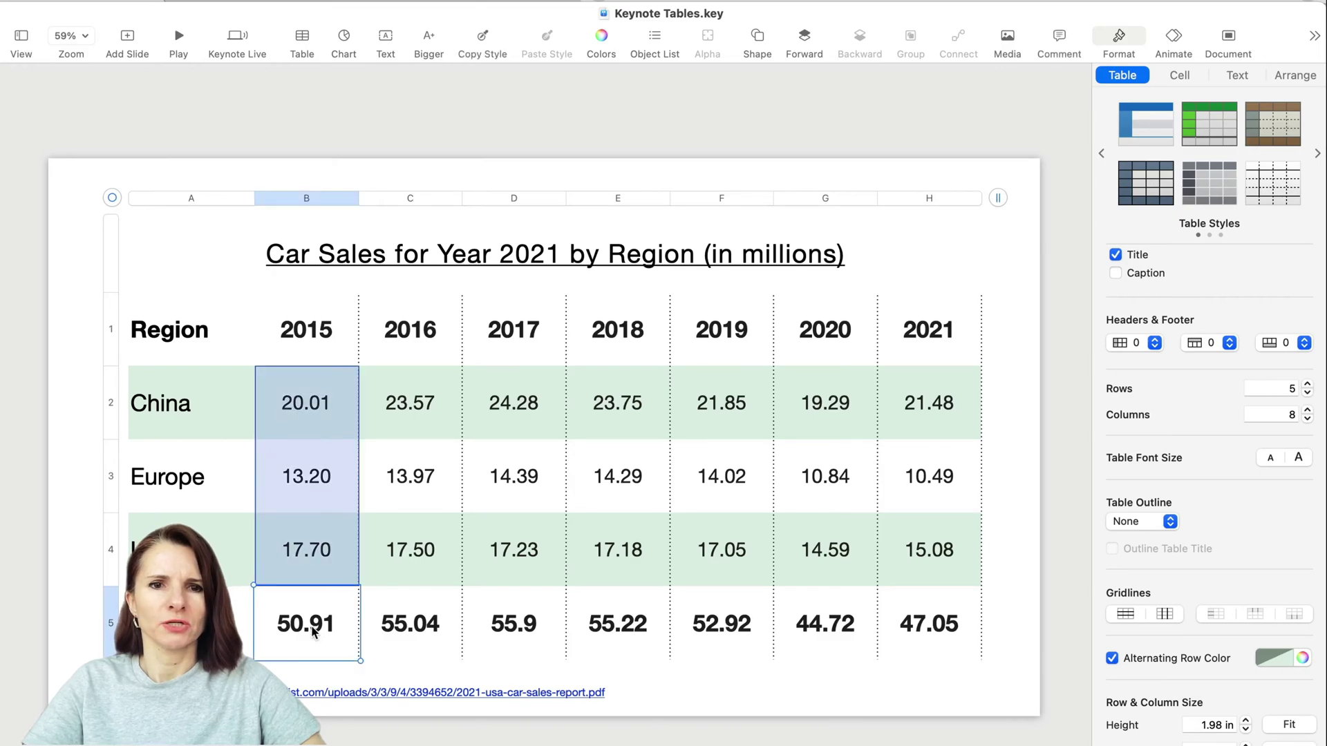
{"action": "double_click", "coordinate": [326, 628]}
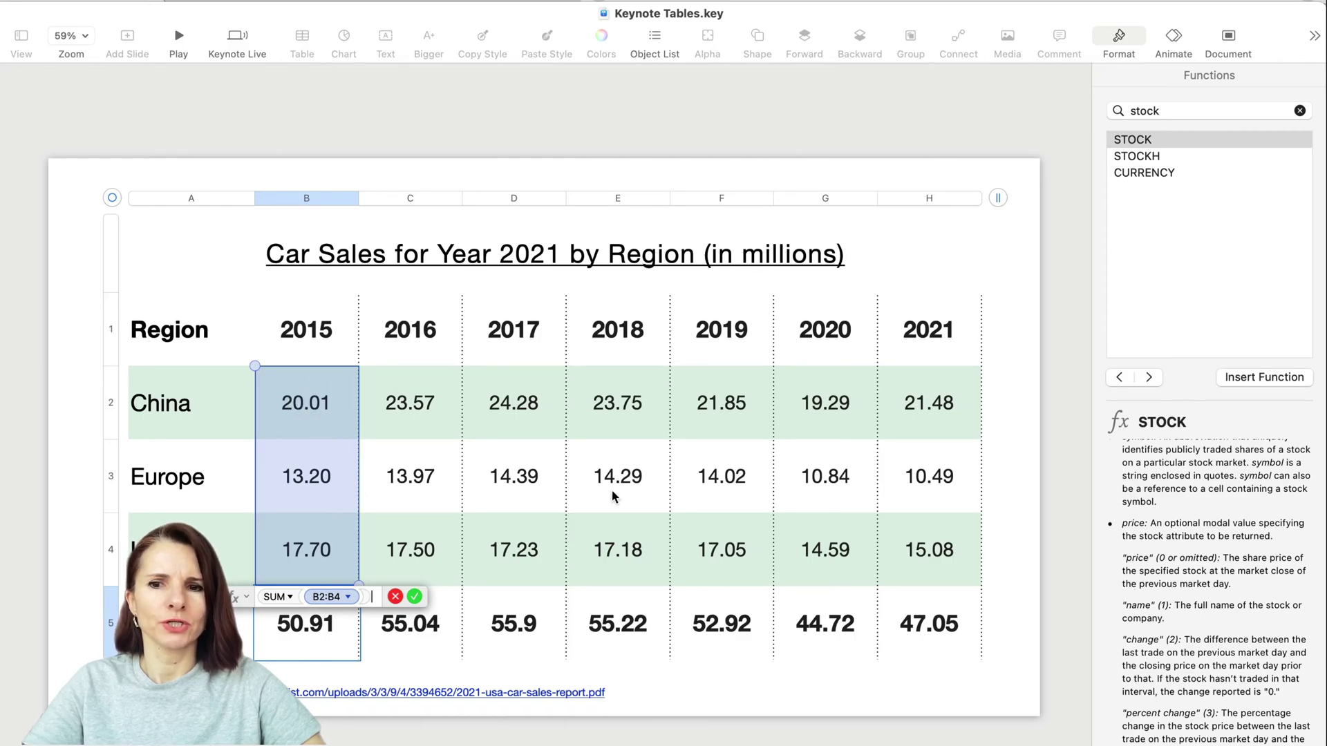
{"action": "key", "text": "Return"}
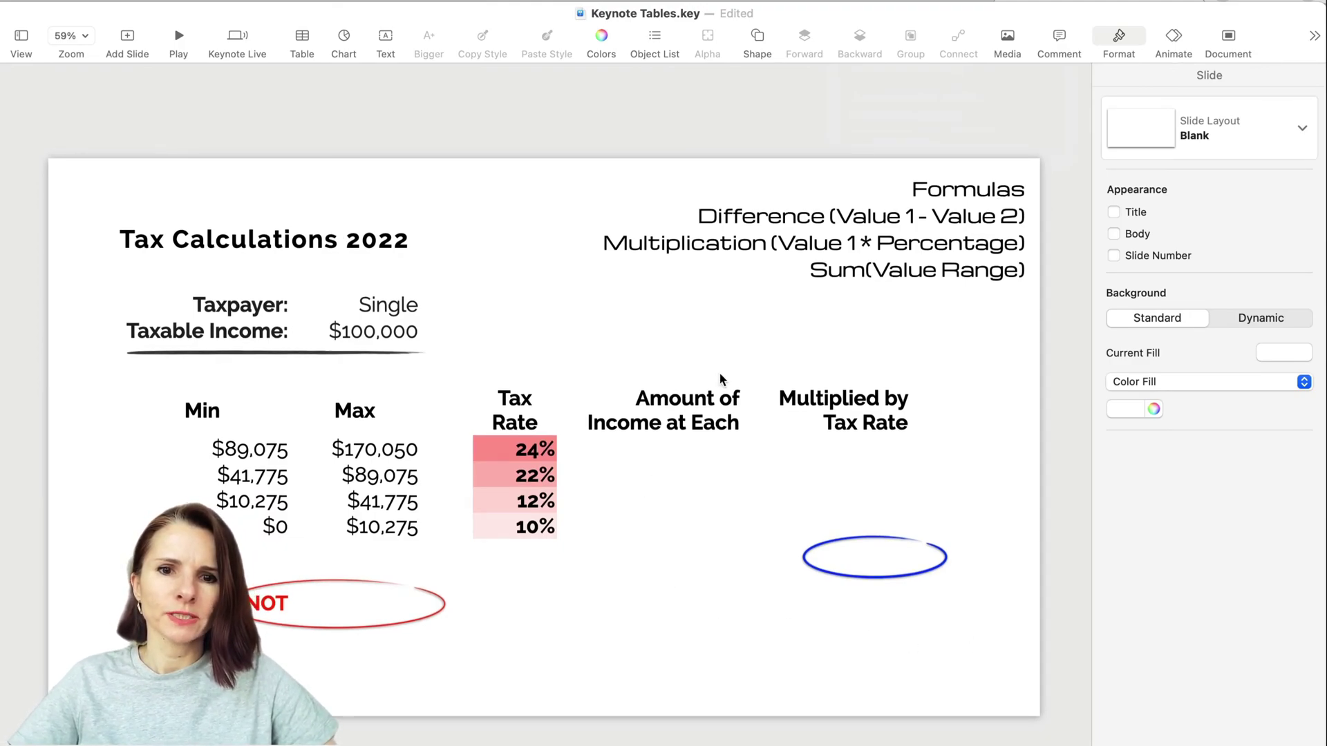
{"action": "left_click", "coordinate": [154, 322]}
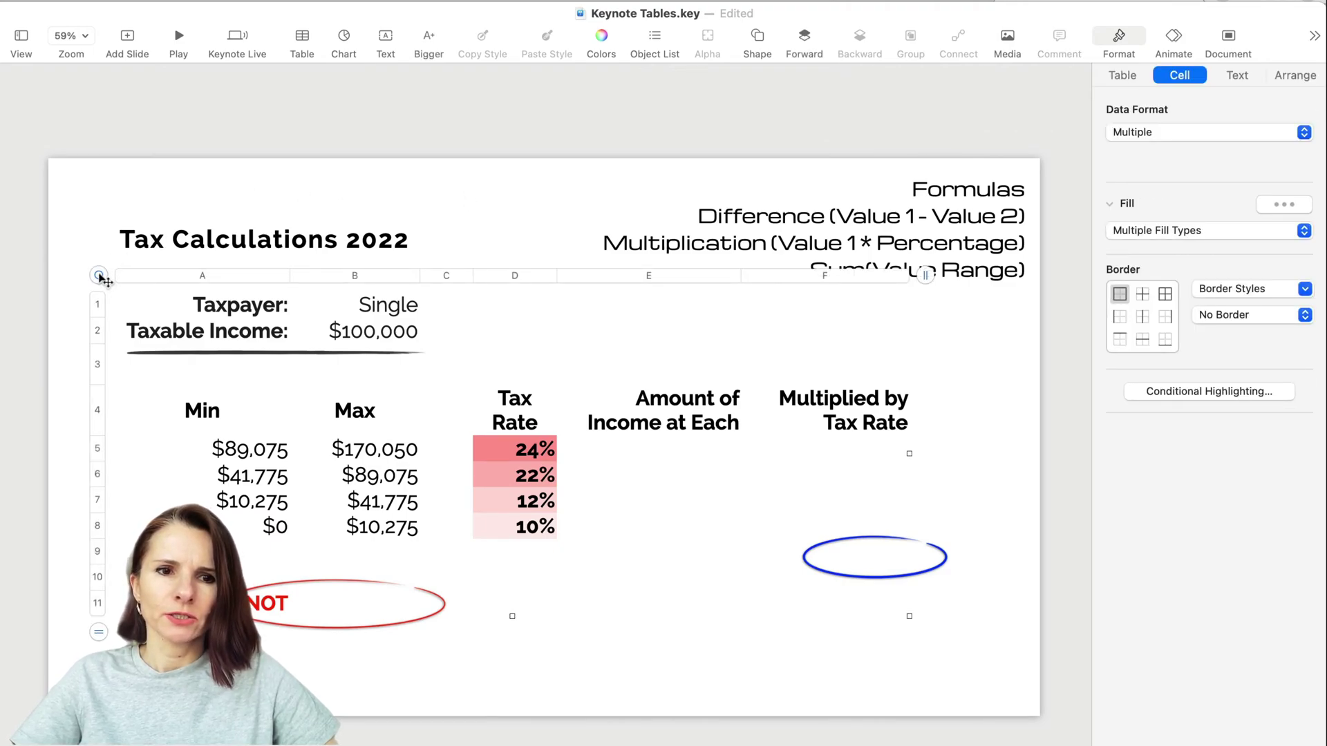
{"action": "left_click", "coordinate": [107, 206]}
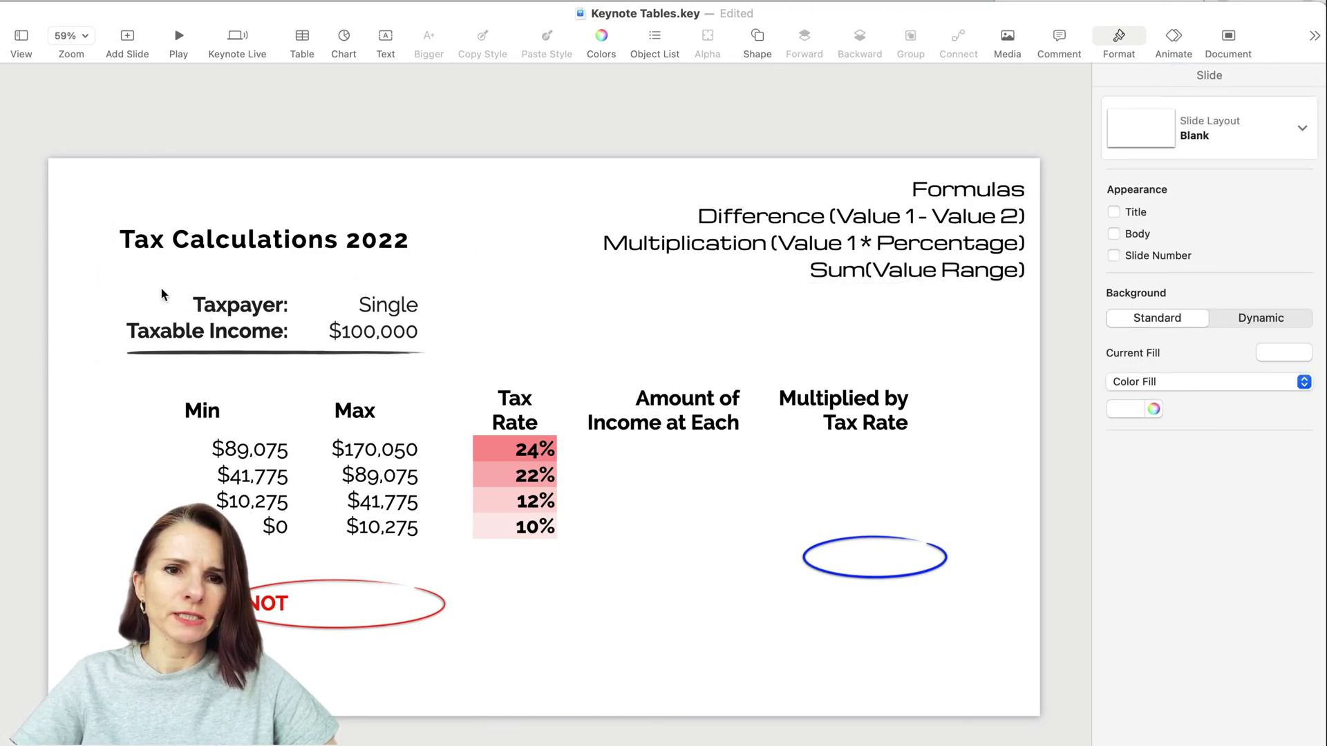
{"action": "left_click", "coordinate": [116, 309]}
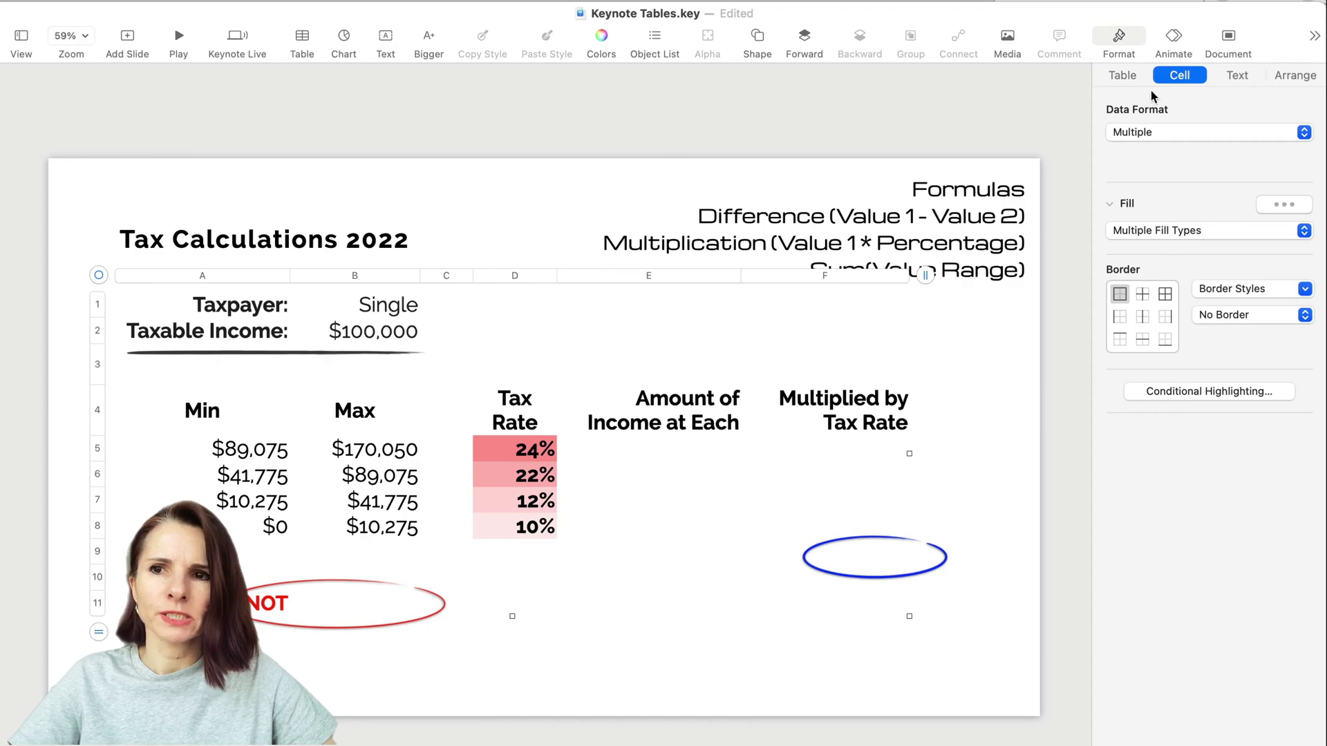
{"action": "left_click", "coordinate": [1294, 76]}
{"action": "left_click", "coordinate": [1156, 411]}
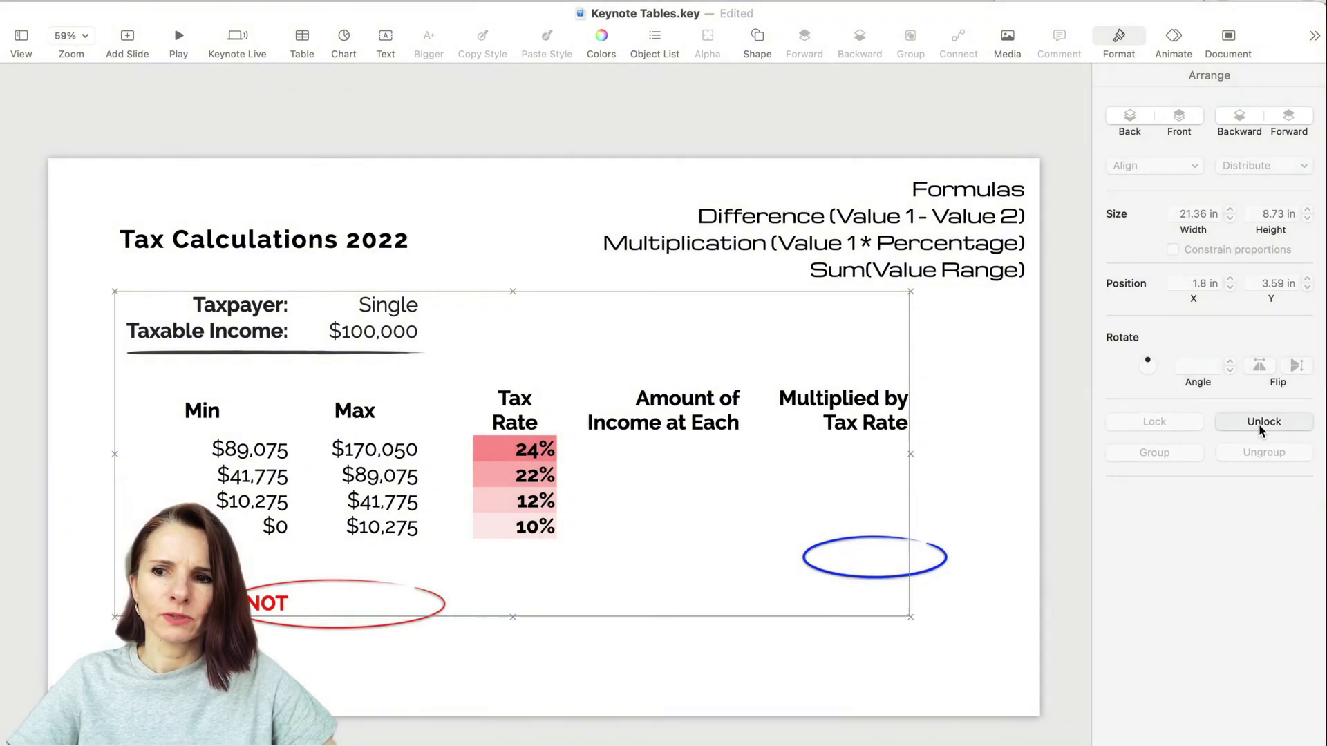
{"action": "left_click", "coordinate": [1258, 423]}
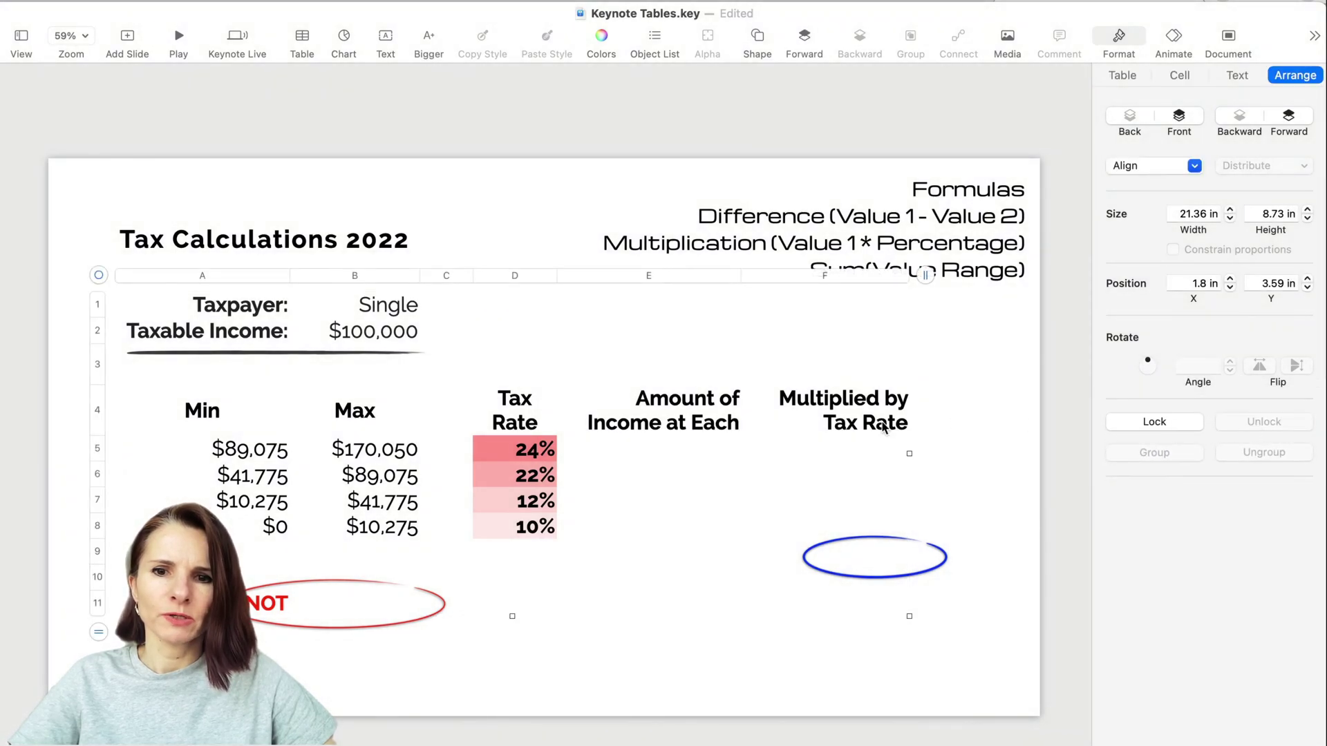
{"action": "left_click", "coordinate": [686, 456]}
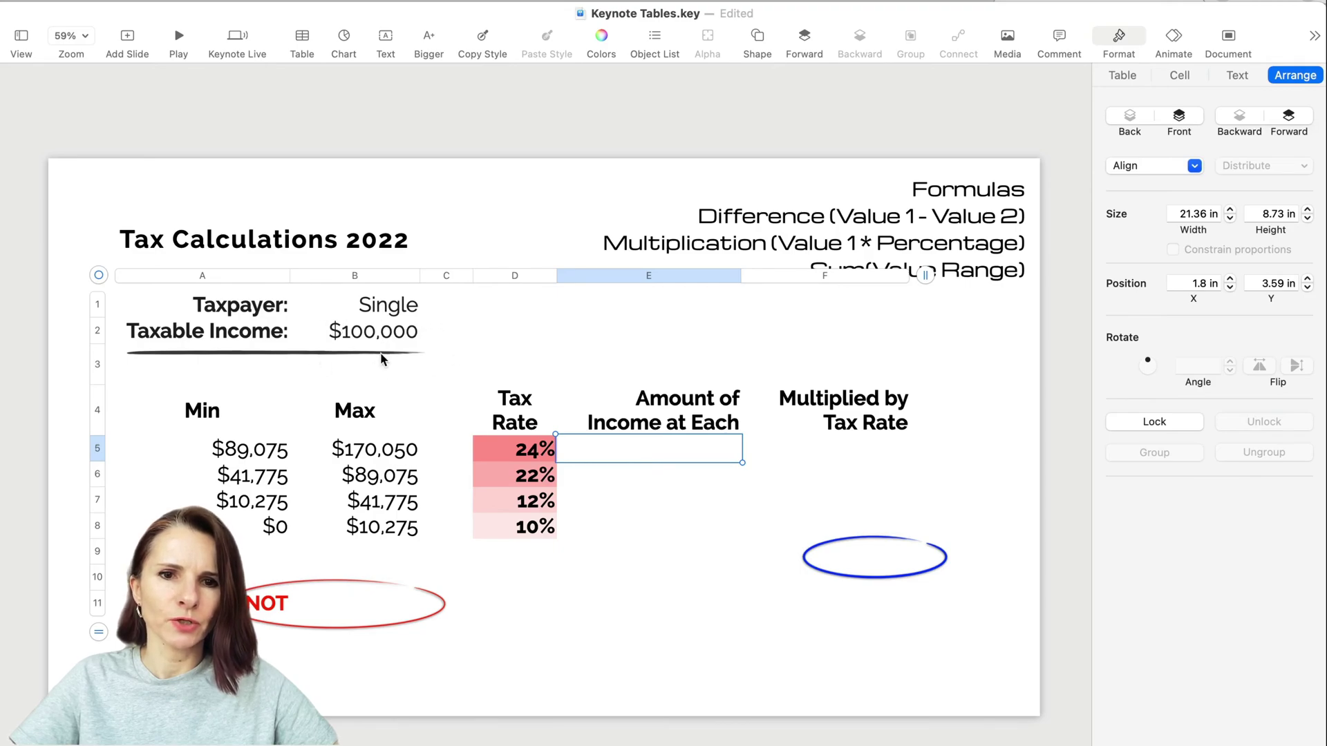
{"action": "left_click", "coordinate": [253, 427]}
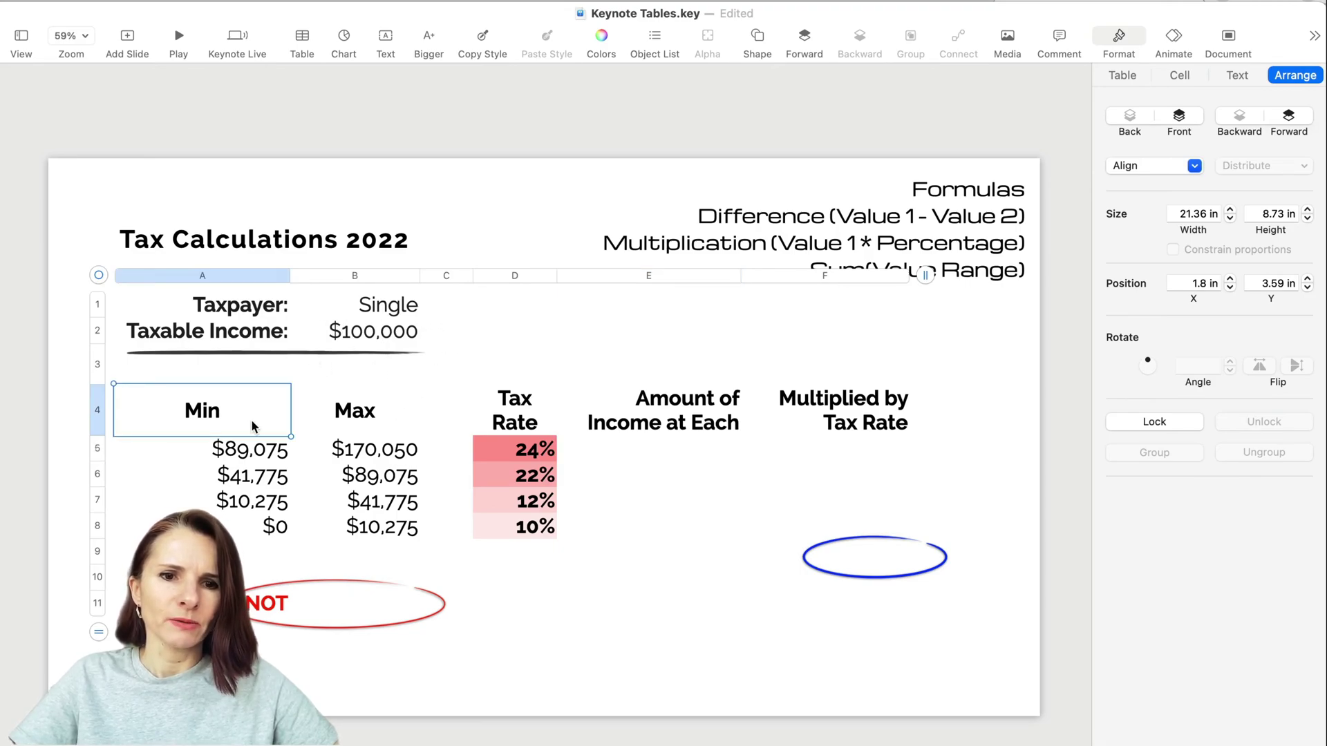
{"action": "left_click", "coordinate": [536, 450]}
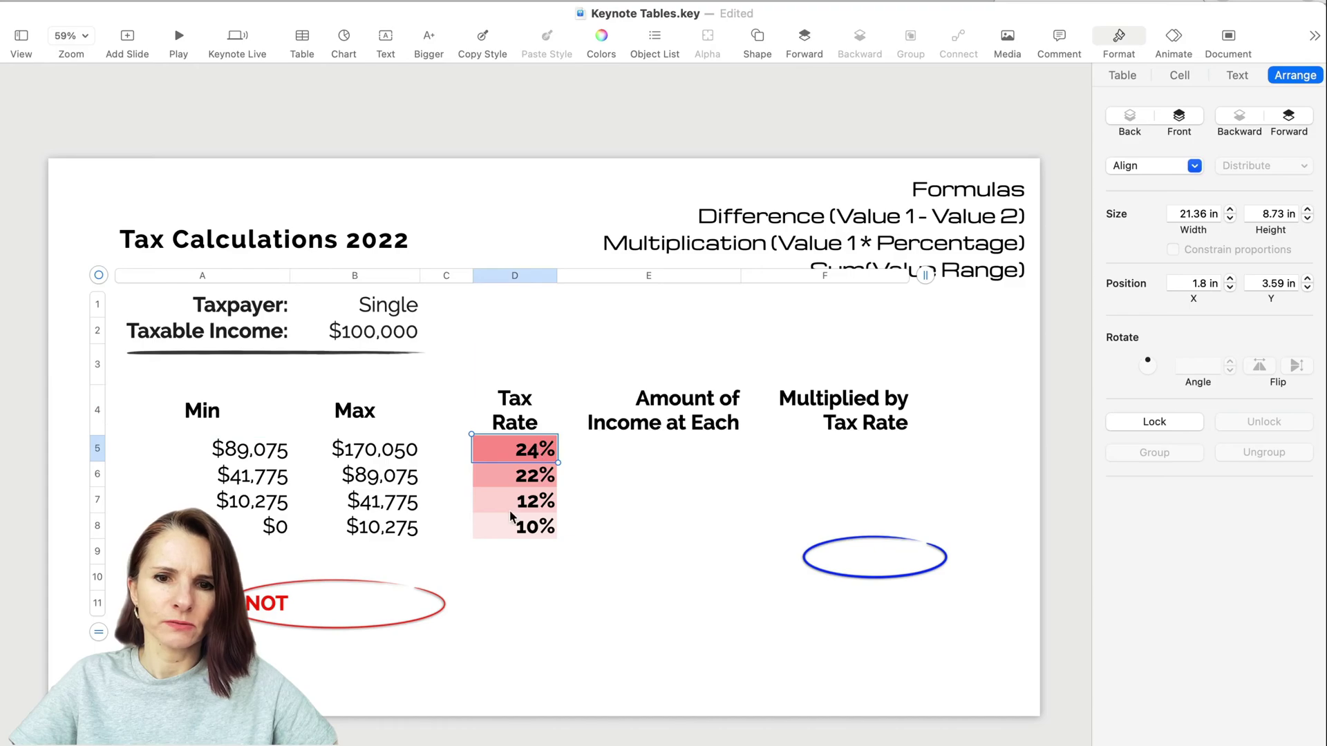
{"action": "left_click", "coordinate": [512, 534]}
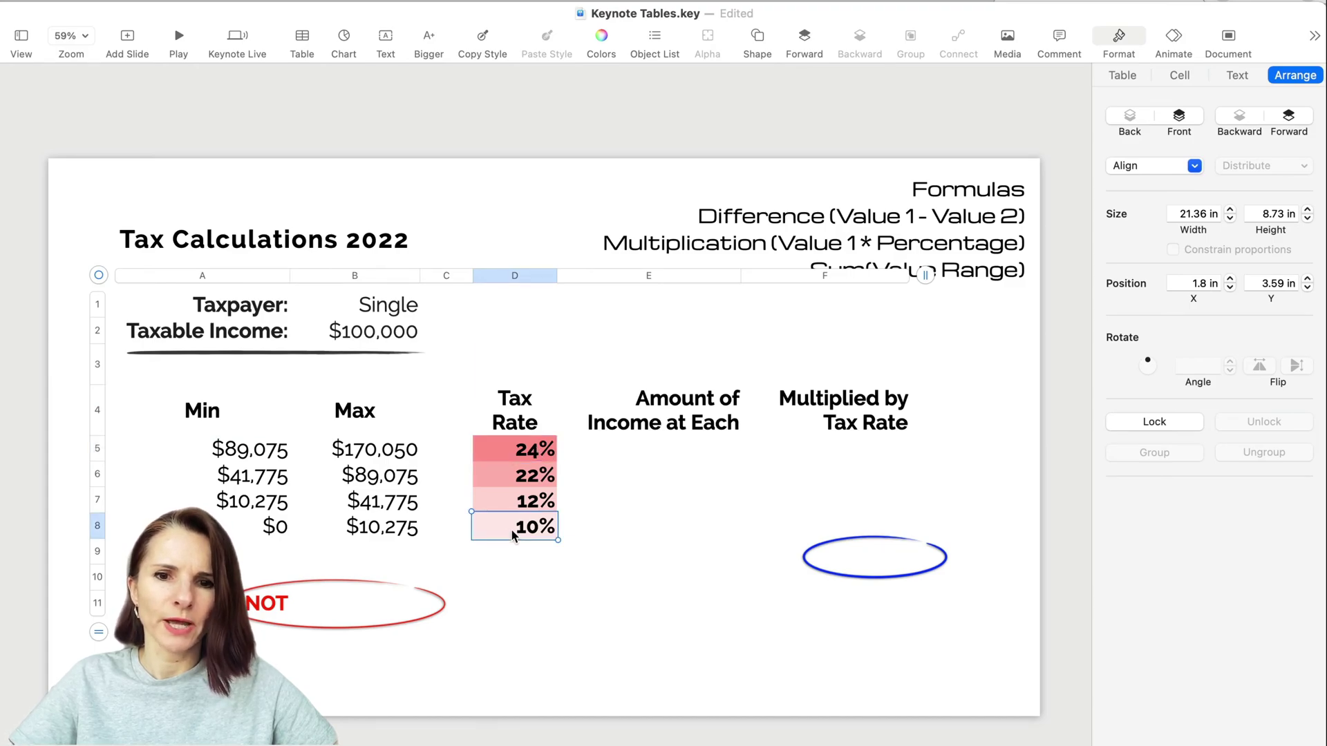
{"action": "key", "text": "shift+Up"}
{"action": "key", "text": "shift+Up"}
{"action": "key", "text": "shift+Up"}
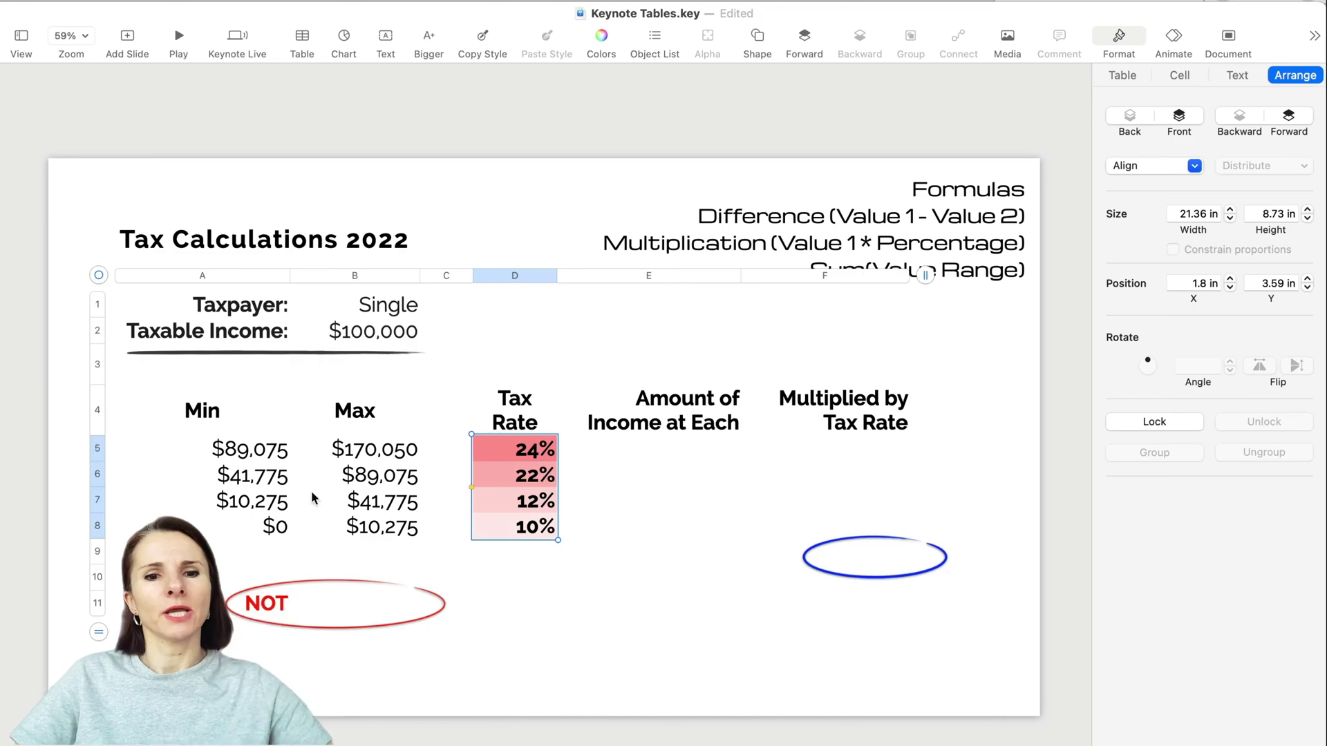
{"action": "left_click", "coordinate": [266, 527]}
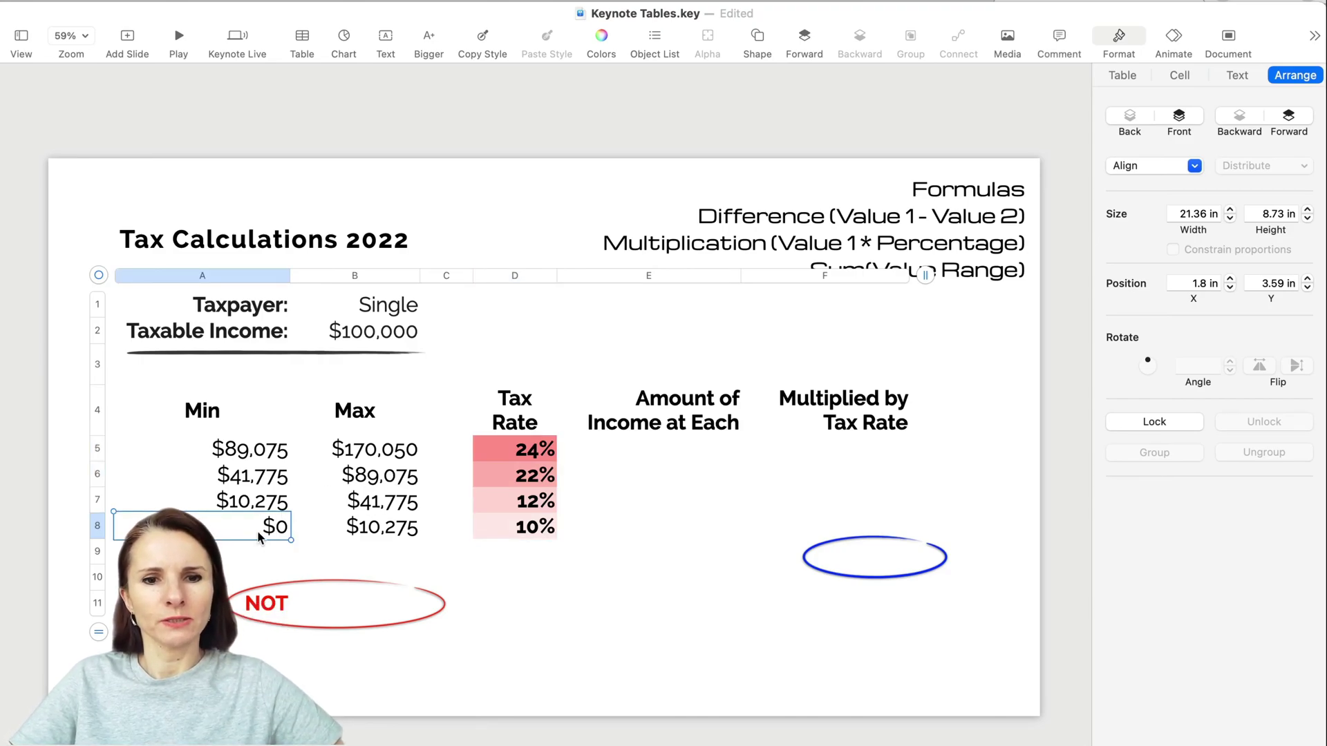
{"action": "left_click", "coordinate": [399, 529]}
{"action": "left_click", "coordinate": [528, 532]}
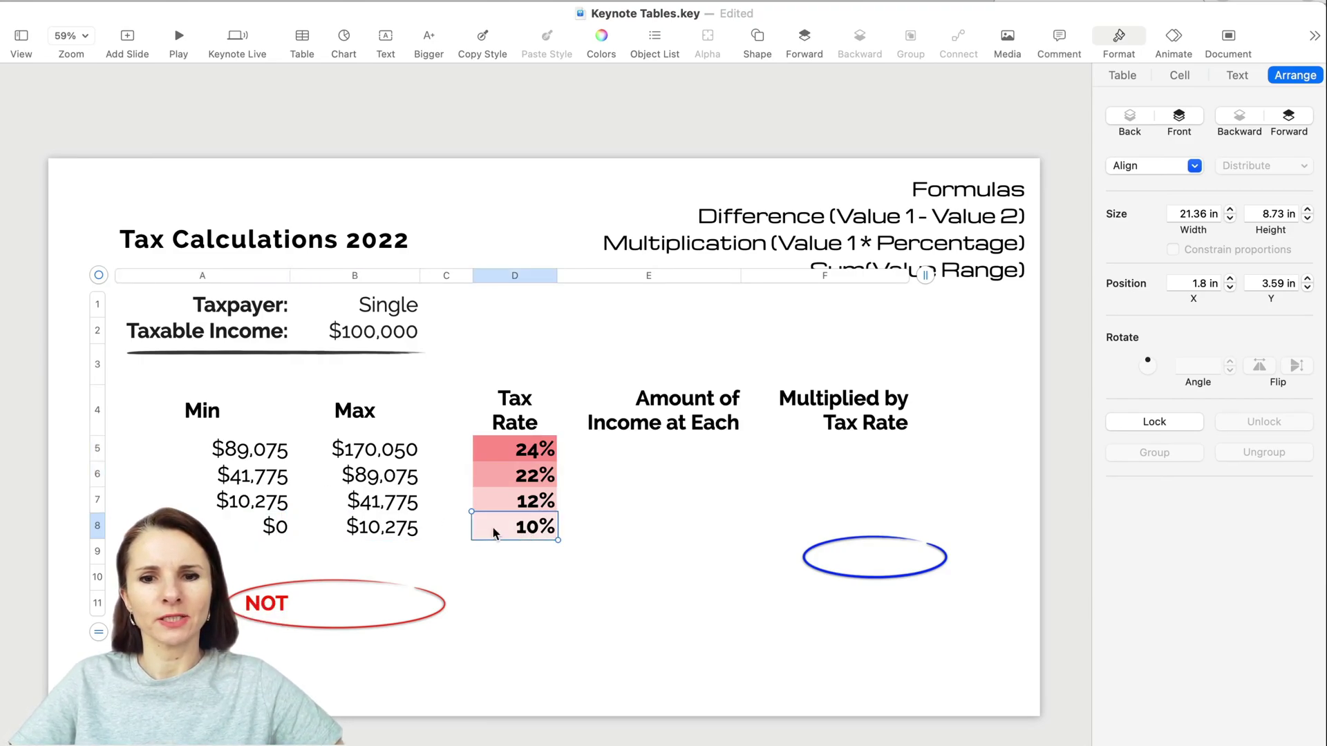
{"action": "left_click", "coordinate": [261, 502]}
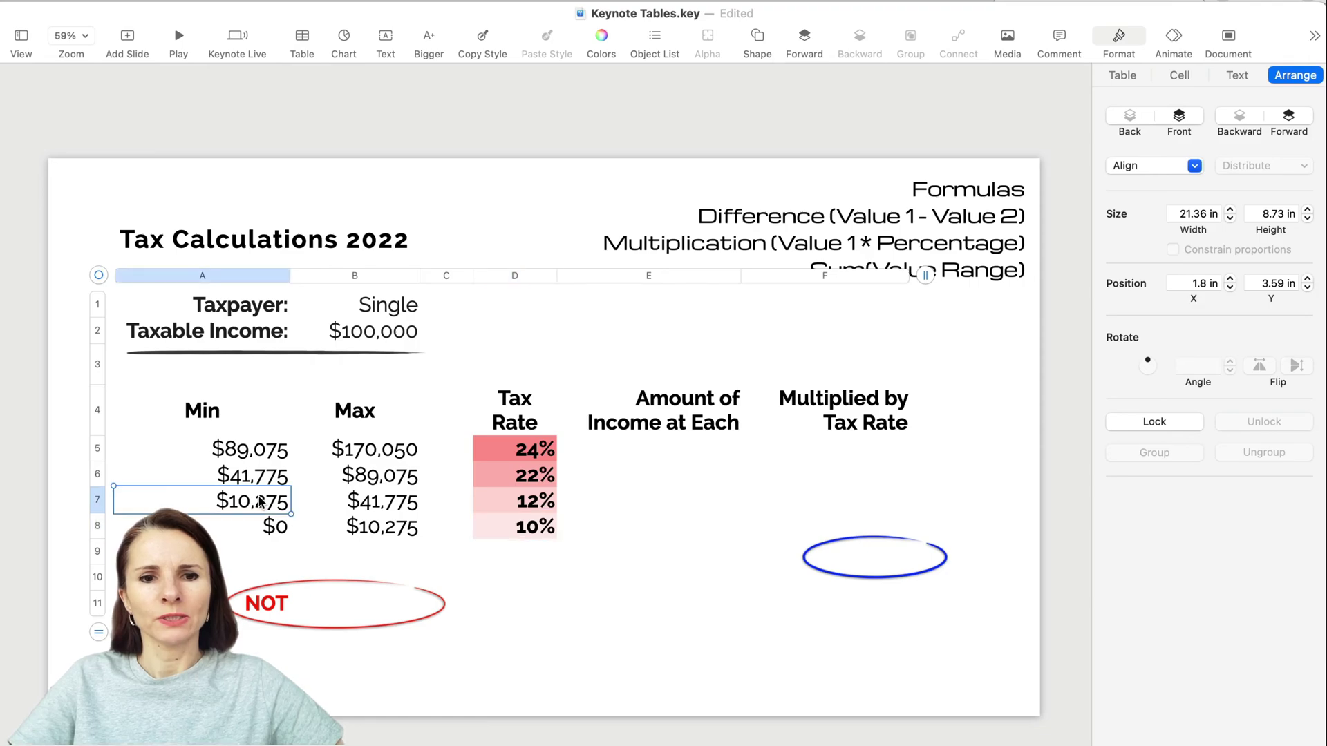
{"action": "left_click", "coordinate": [386, 504]}
{"action": "left_click", "coordinate": [544, 506]}
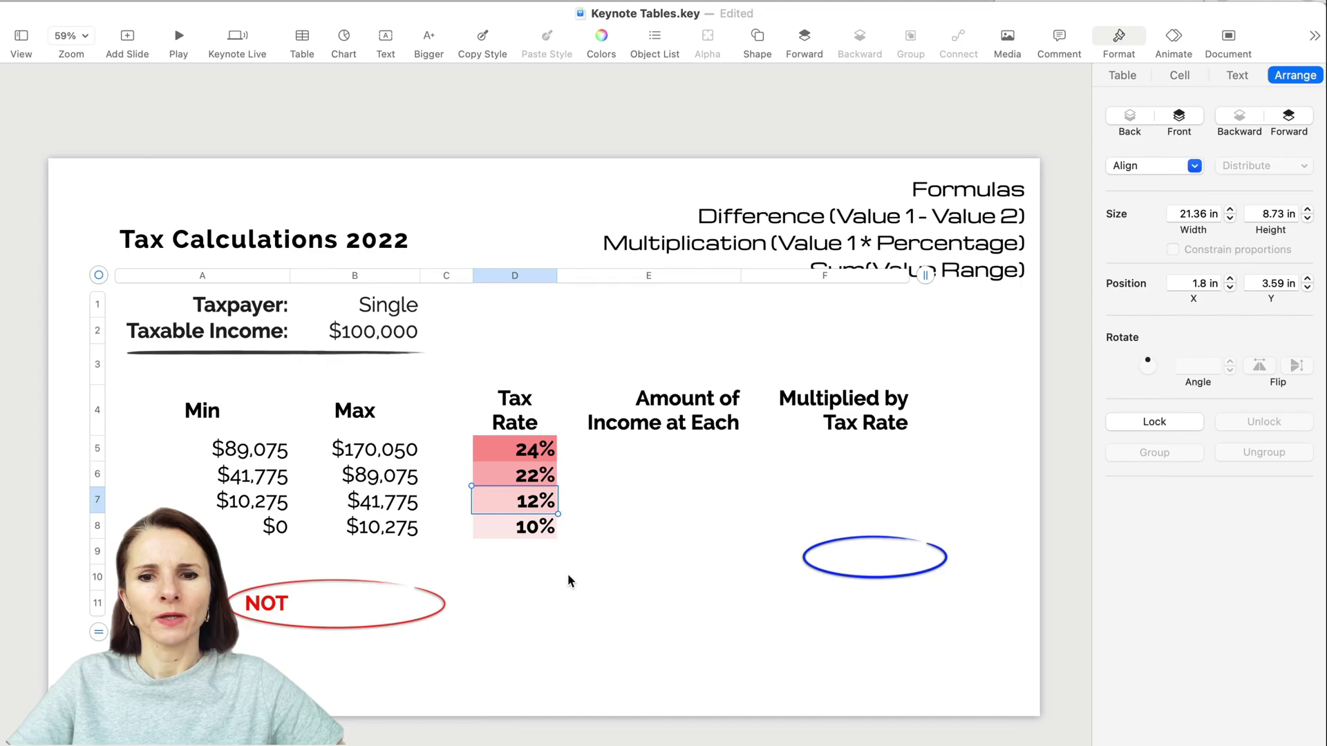
{"action": "left_click", "coordinate": [511, 604]}
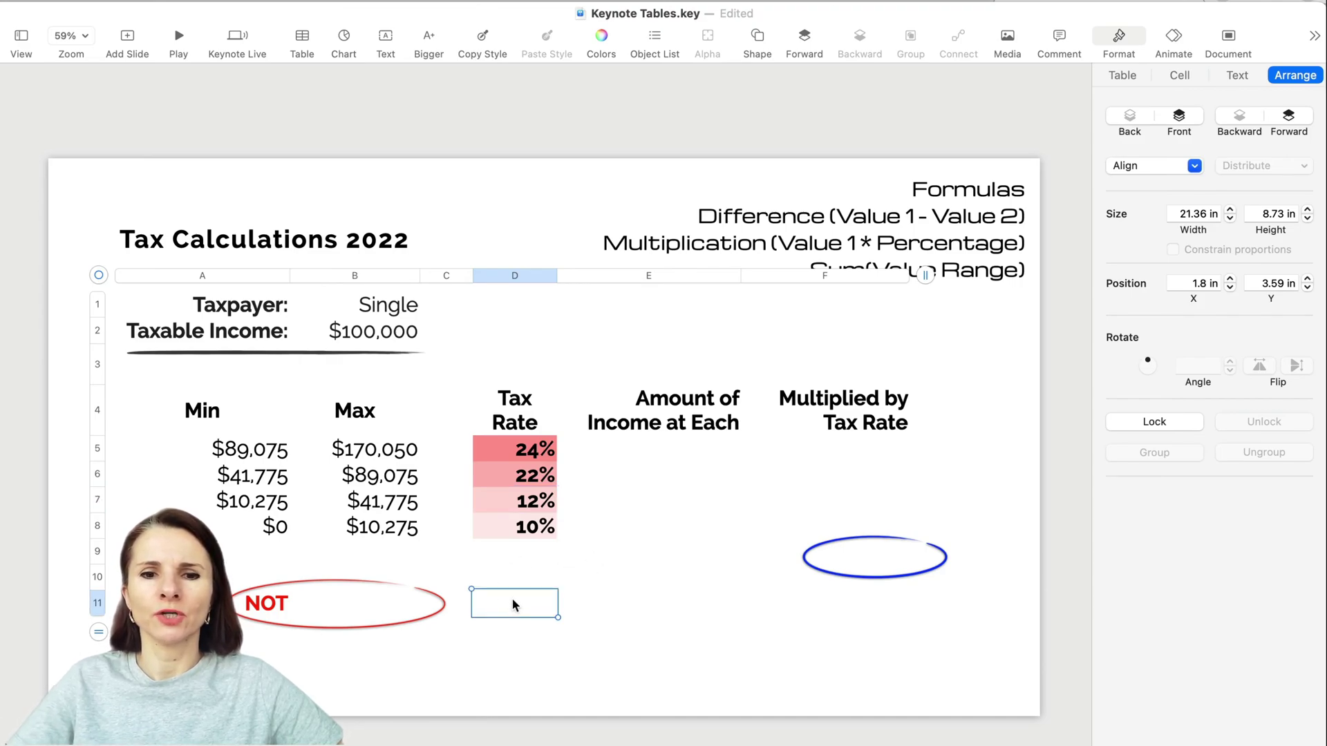
{"action": "left_click", "coordinate": [537, 450]}
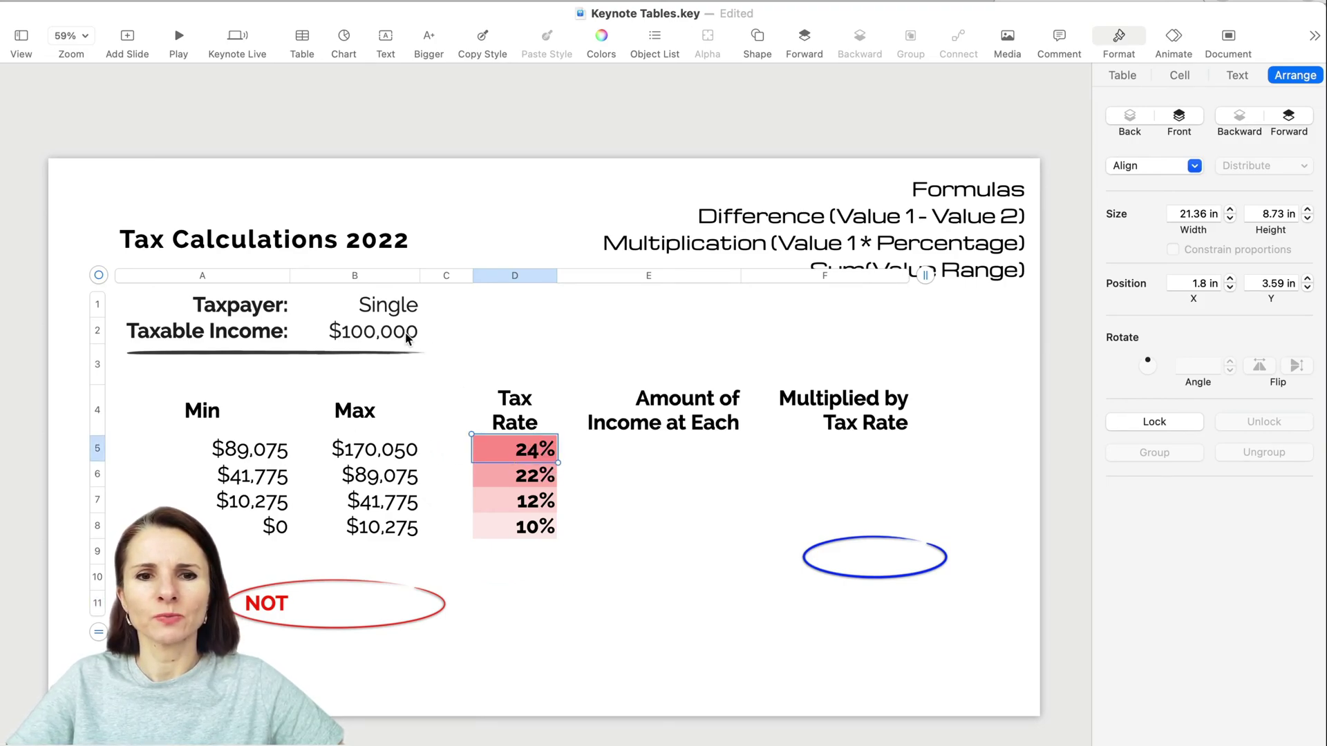
{"action": "left_click", "coordinate": [407, 338]}
{"action": "left_click", "coordinate": [527, 454]}
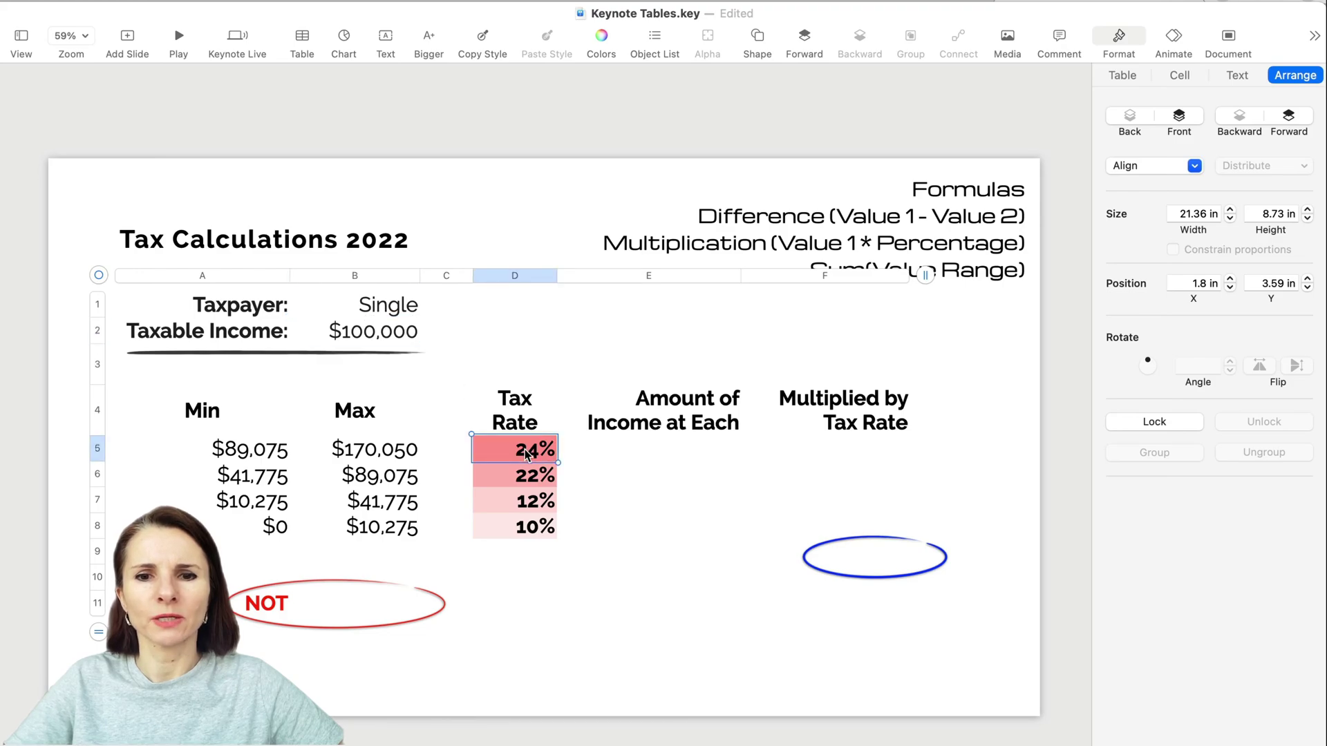
Enter =B2*D5 in B11 so the circled cell shows $24,000
{"action": "left_click", "coordinate": [339, 595]}
{"action": "key", "text": "equal"}
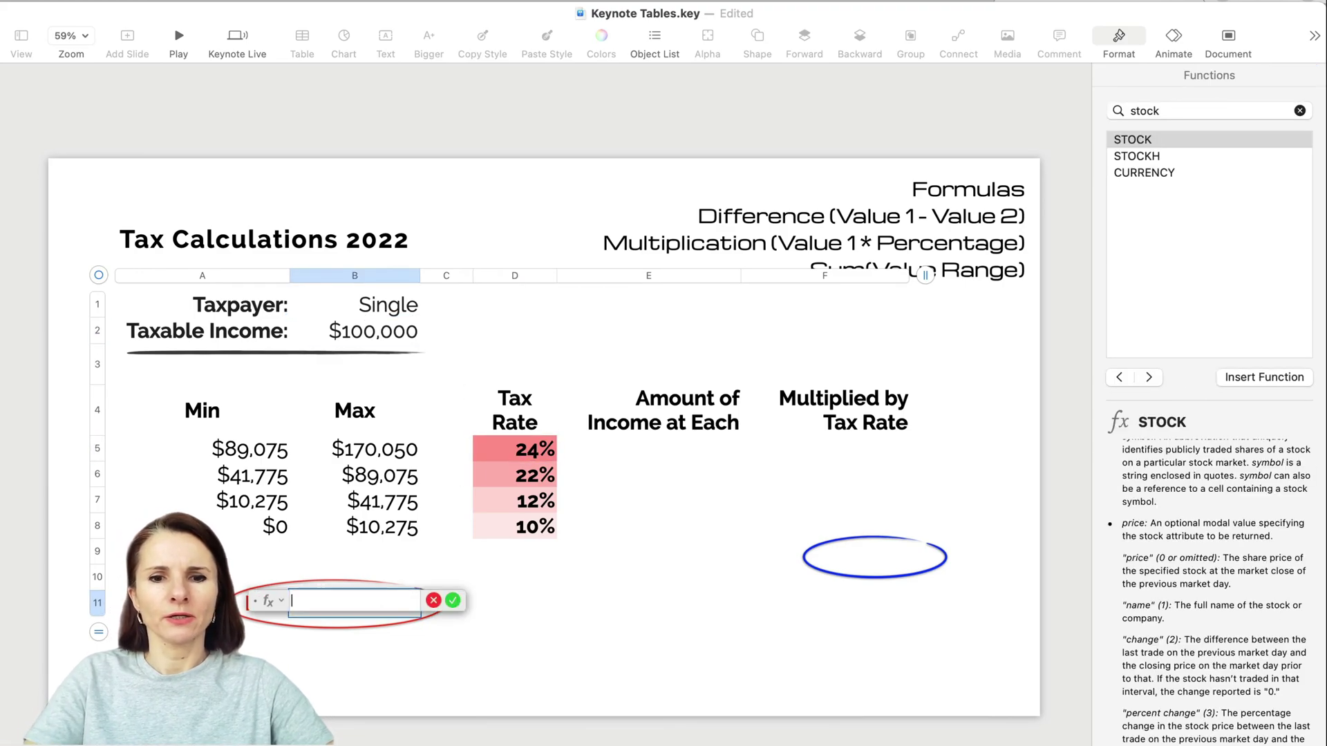
{"action": "left_click", "coordinate": [389, 333]}
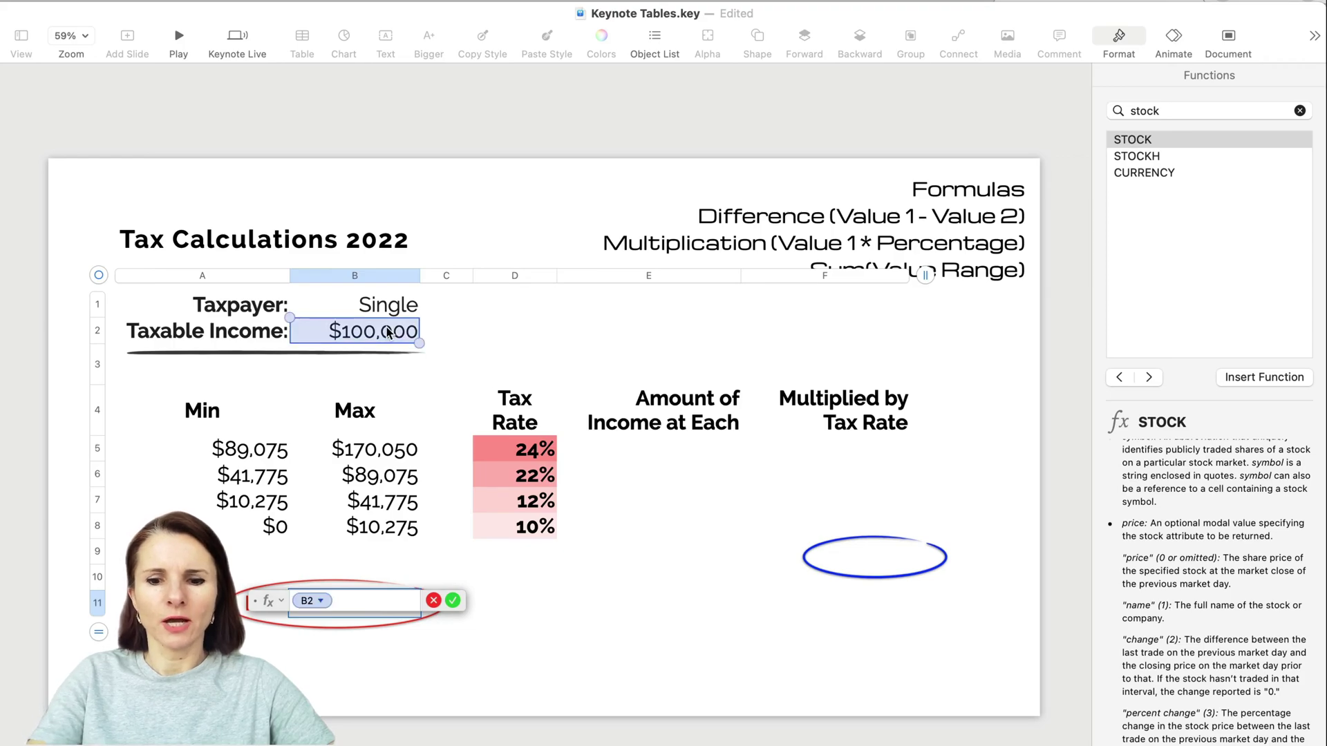
{"action": "type", "text": "*"}
{"action": "left_click", "coordinate": [526, 449]}
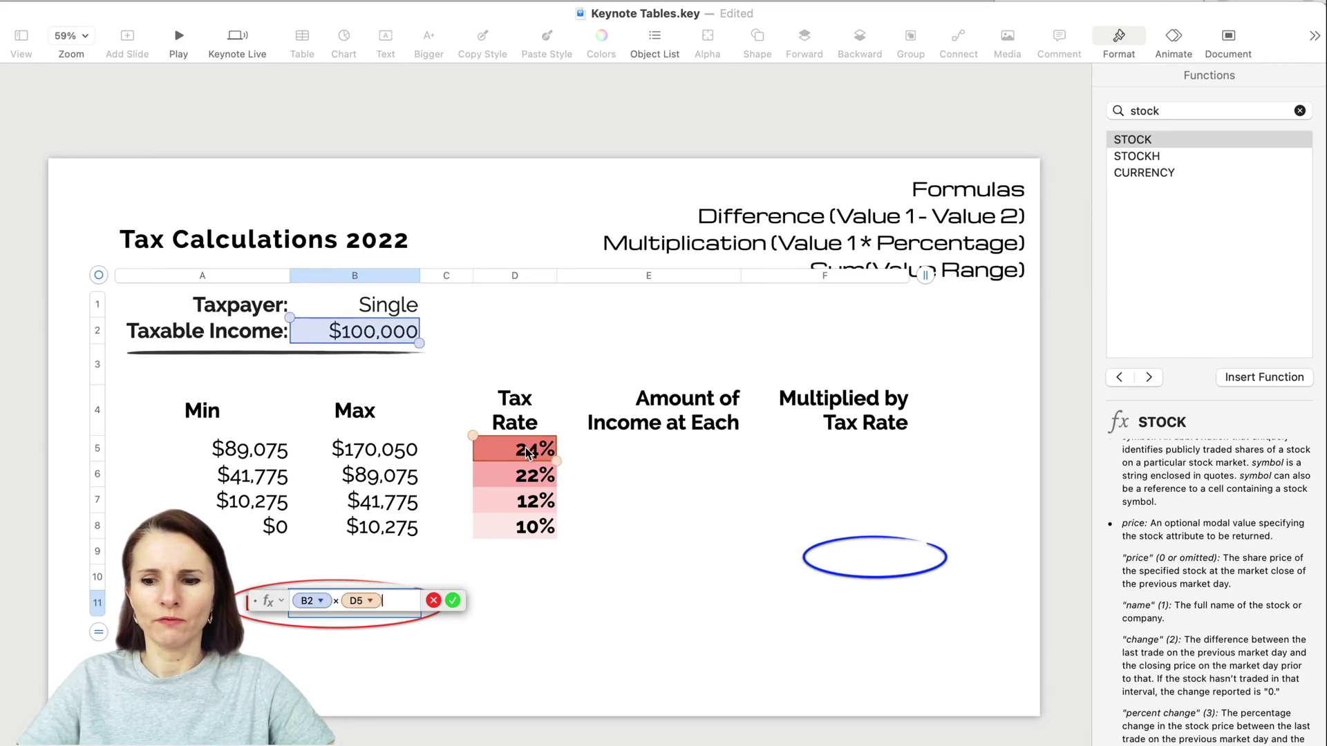
{"action": "key", "text": "Return"}
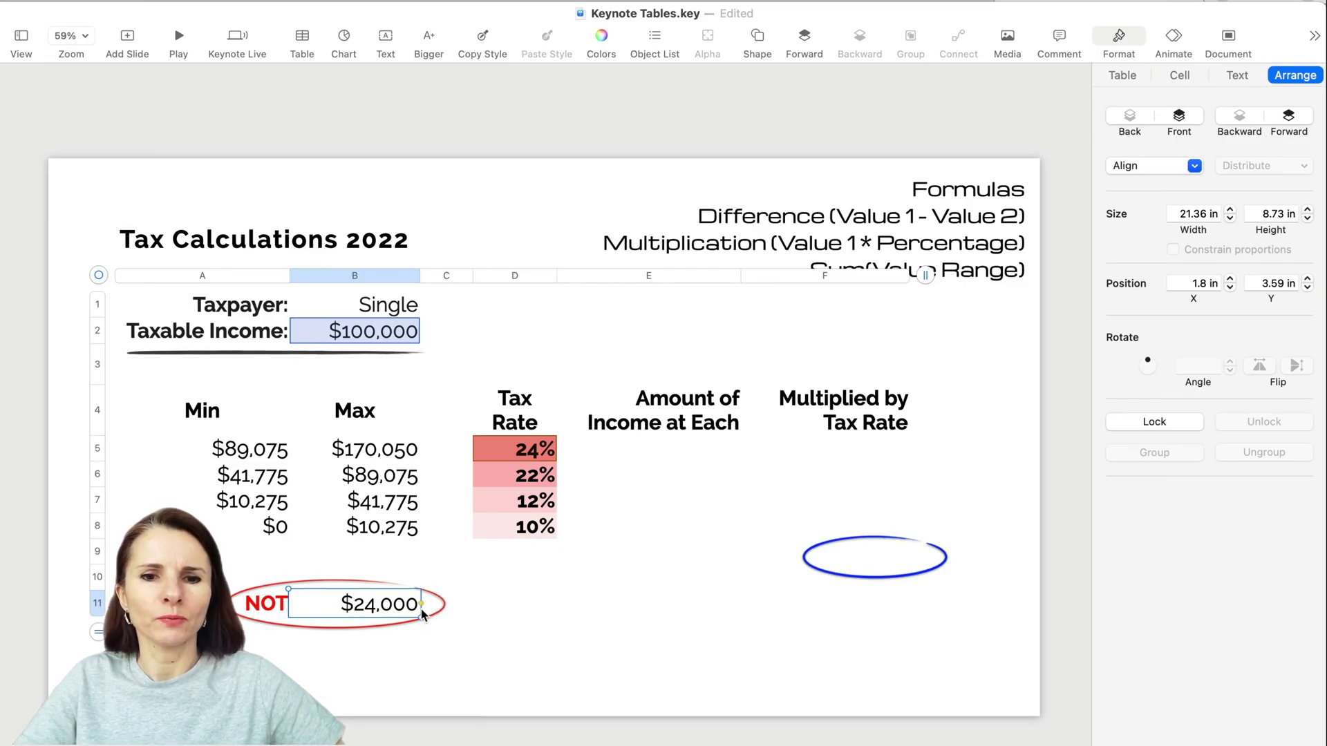
{"action": "left_click", "coordinate": [456, 606]}
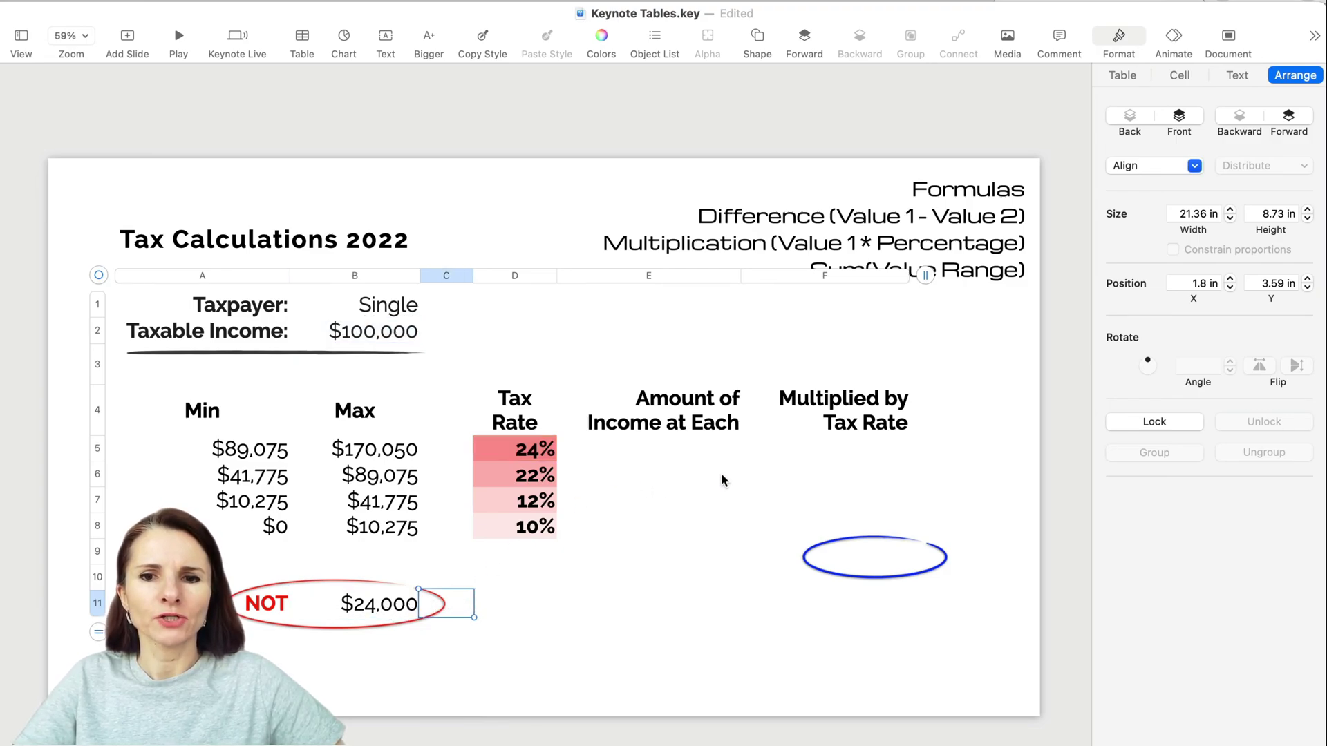
{"action": "left_click", "coordinate": [714, 449]}
{"action": "left_click", "coordinate": [684, 480]}
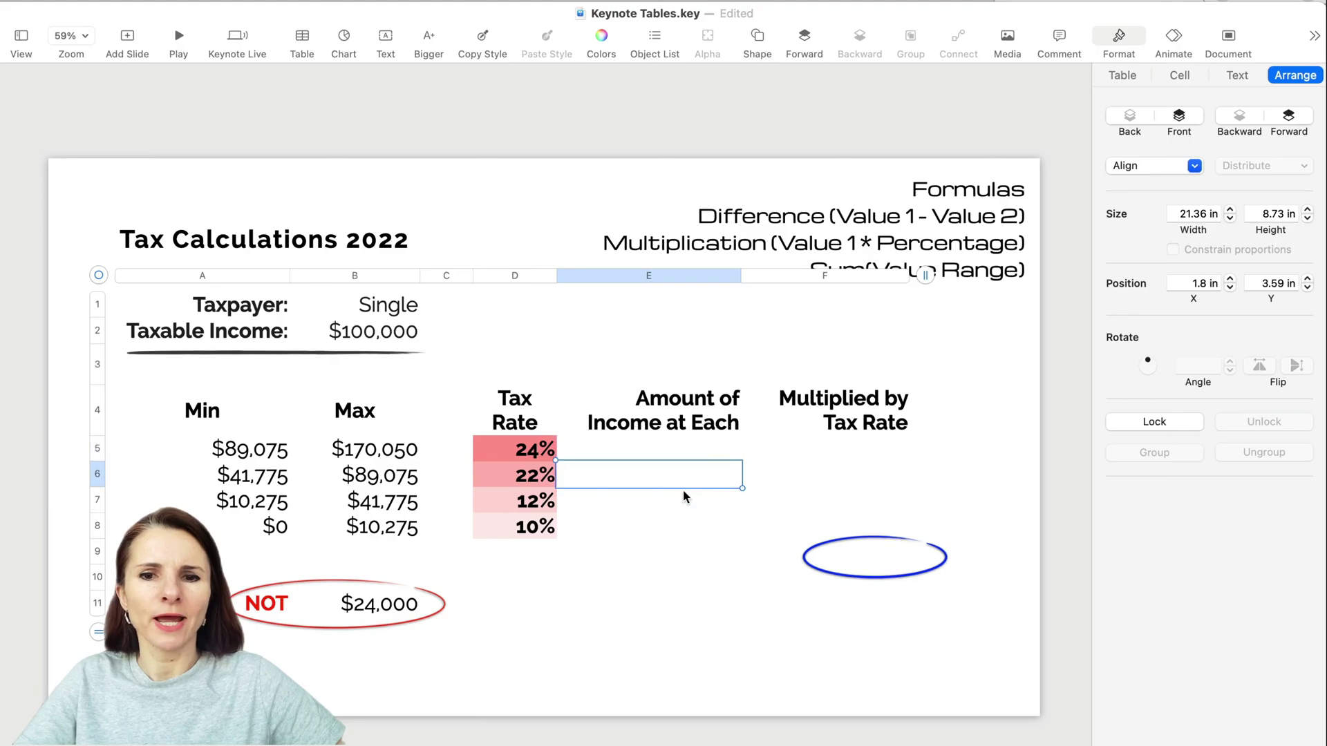
Enter =(B8-A8) in E8, giving $10,275 for the 10% bracket
{"action": "left_click", "coordinate": [682, 496]}
{"action": "left_click", "coordinate": [674, 524]}
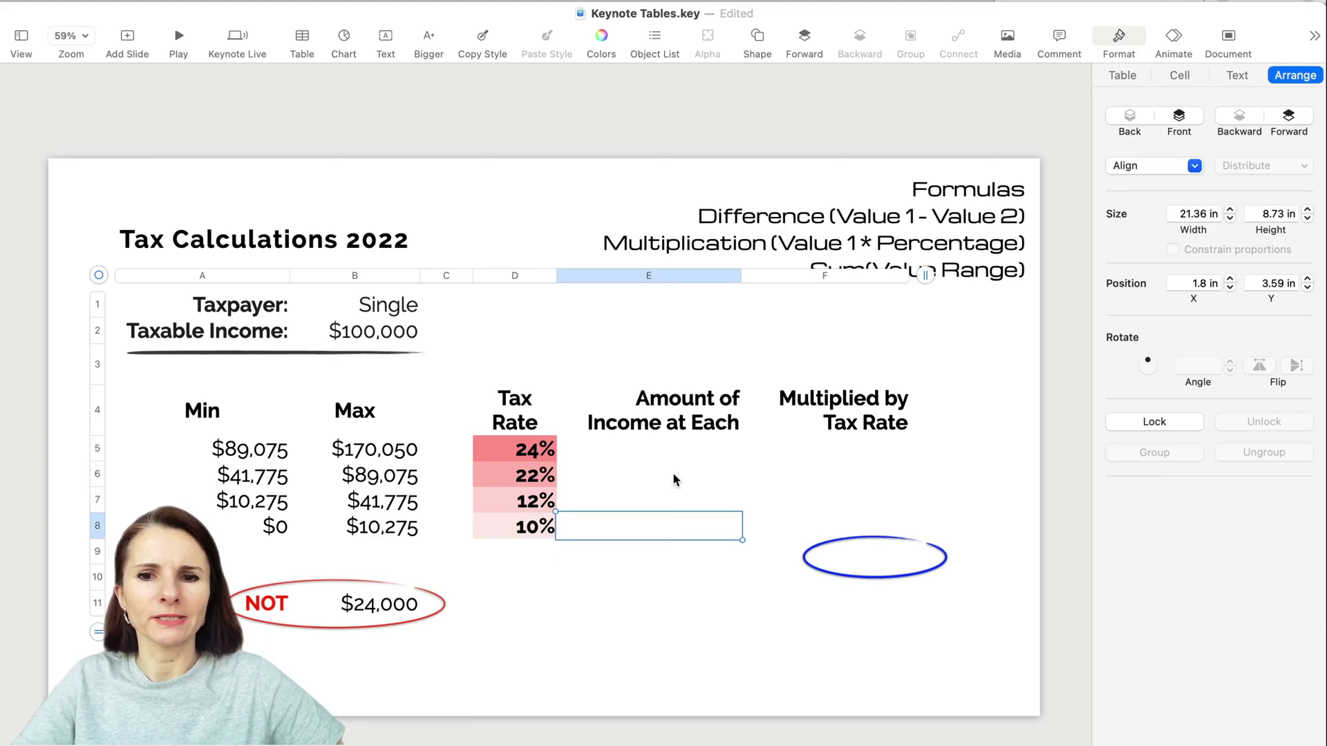
{"action": "left_click", "coordinate": [698, 447]}
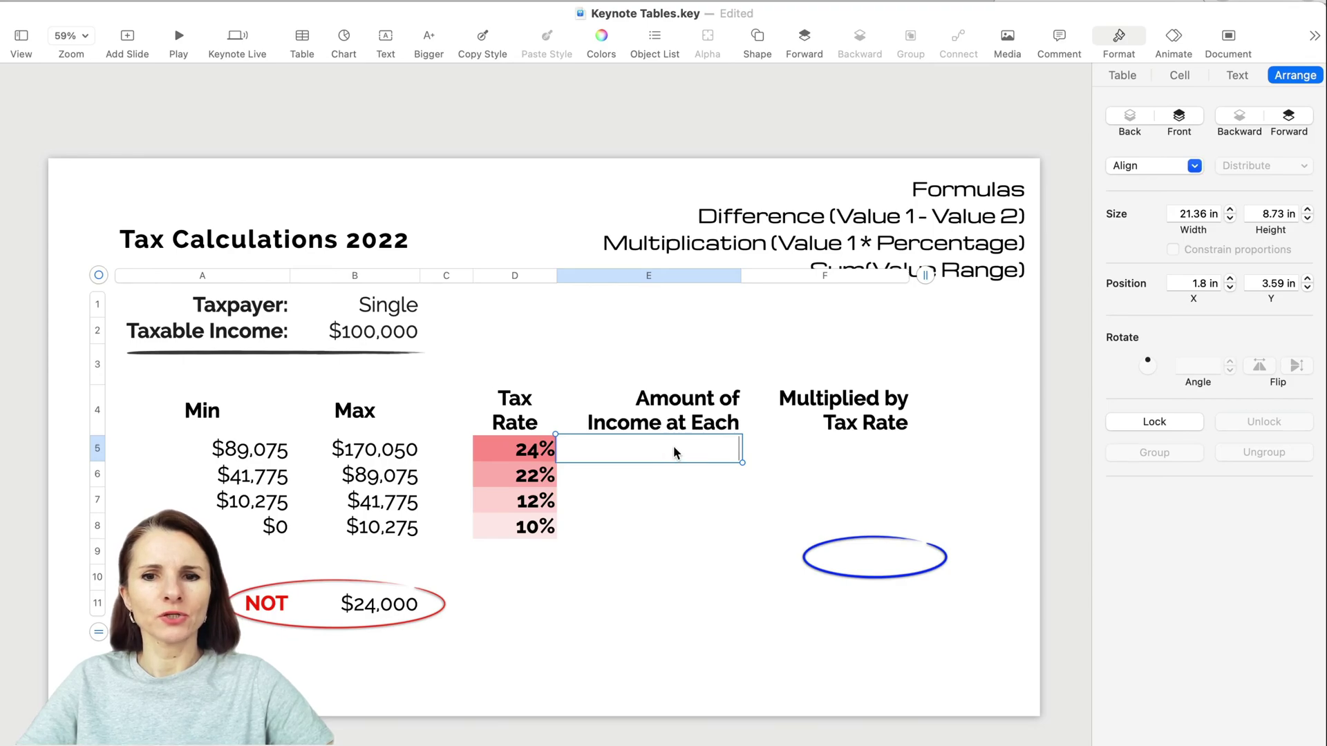
{"action": "key", "text": "super+c"}
{"action": "left_click", "coordinate": [656, 531]}
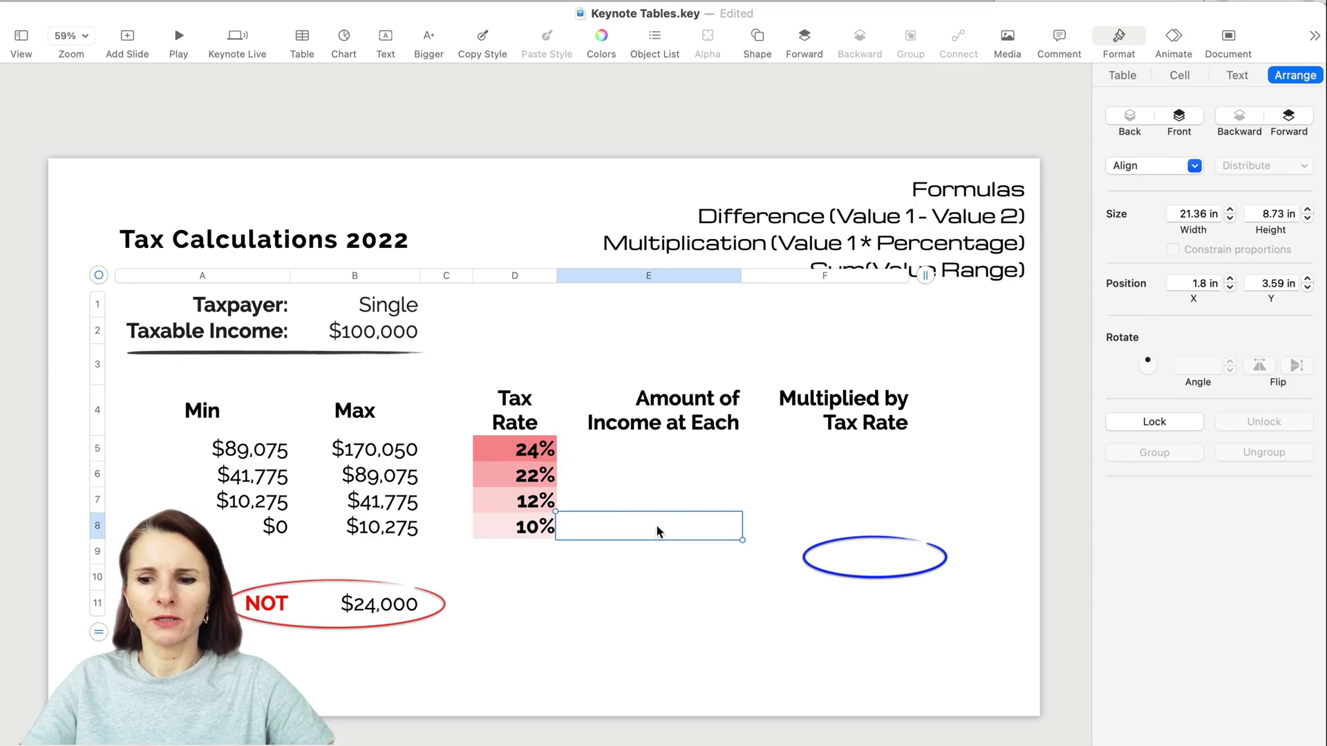
{"action": "key", "text": "="}
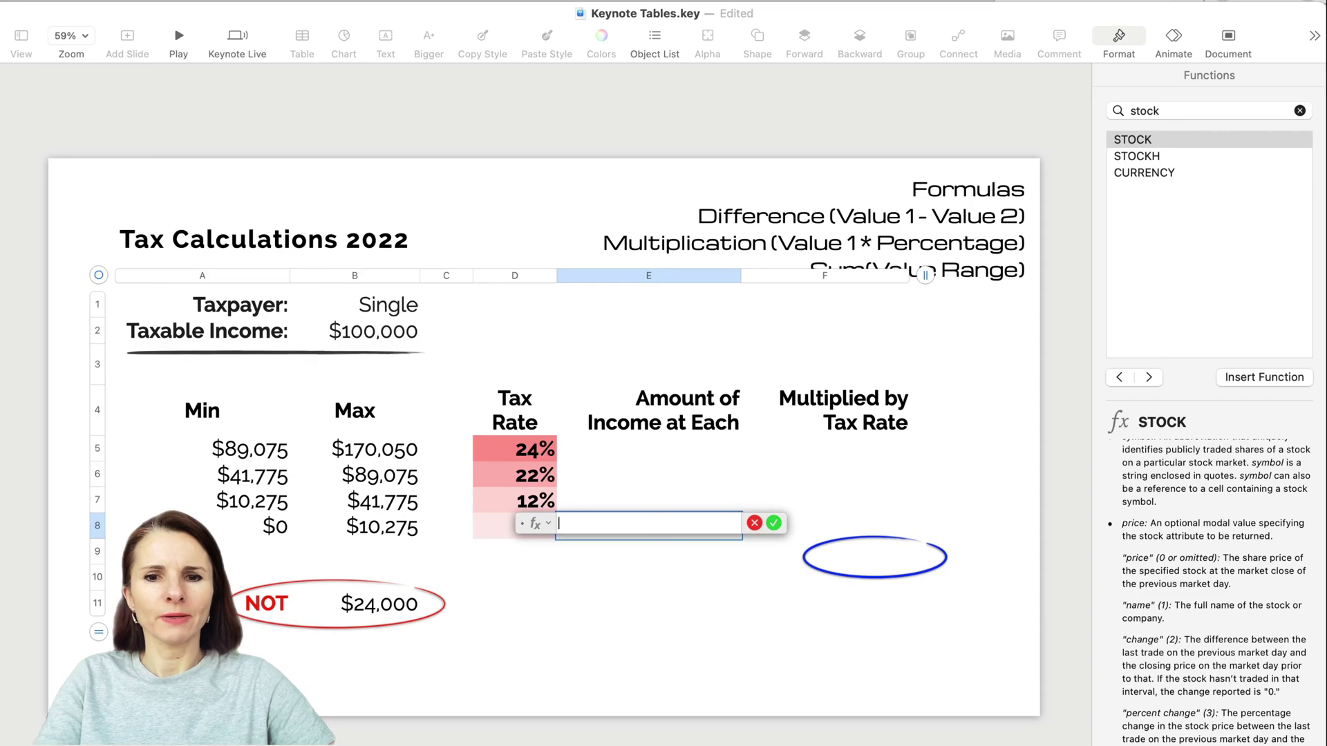
{"action": "type", "text": "("}
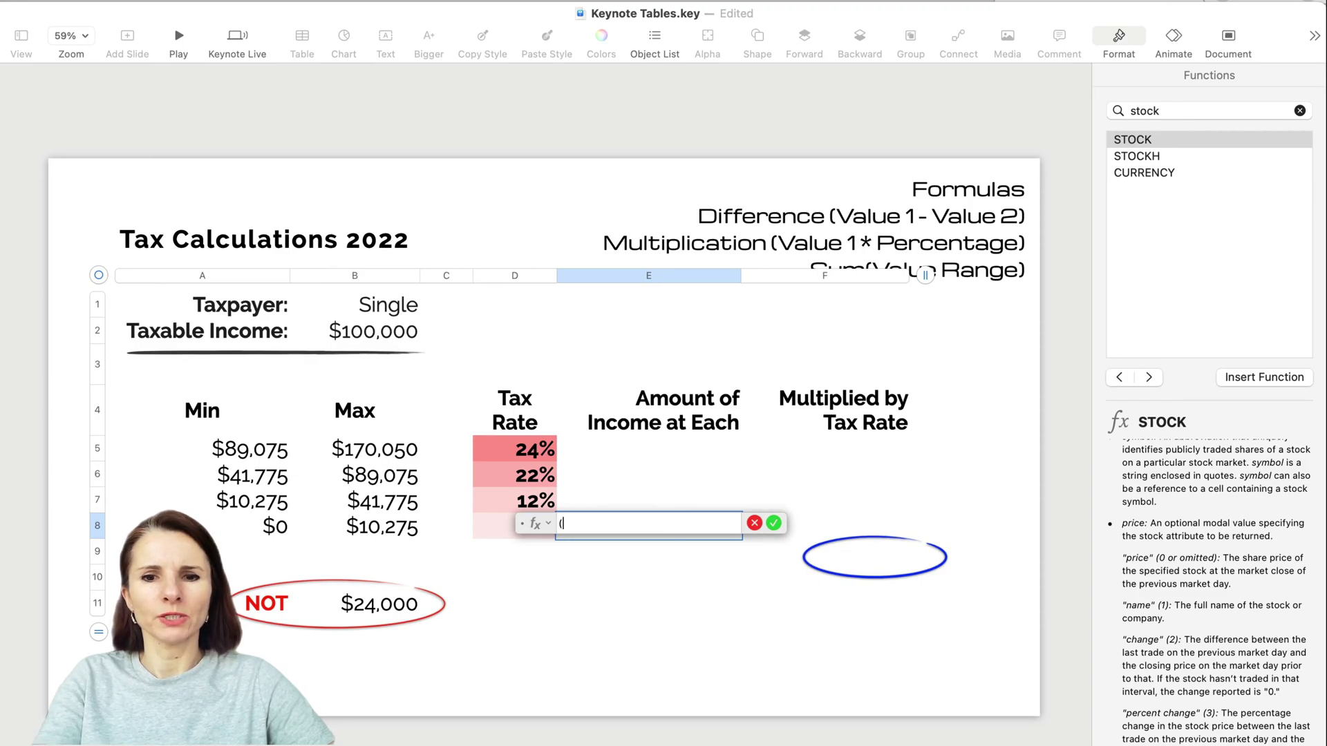
{"action": "left_click", "coordinate": [402, 532]}
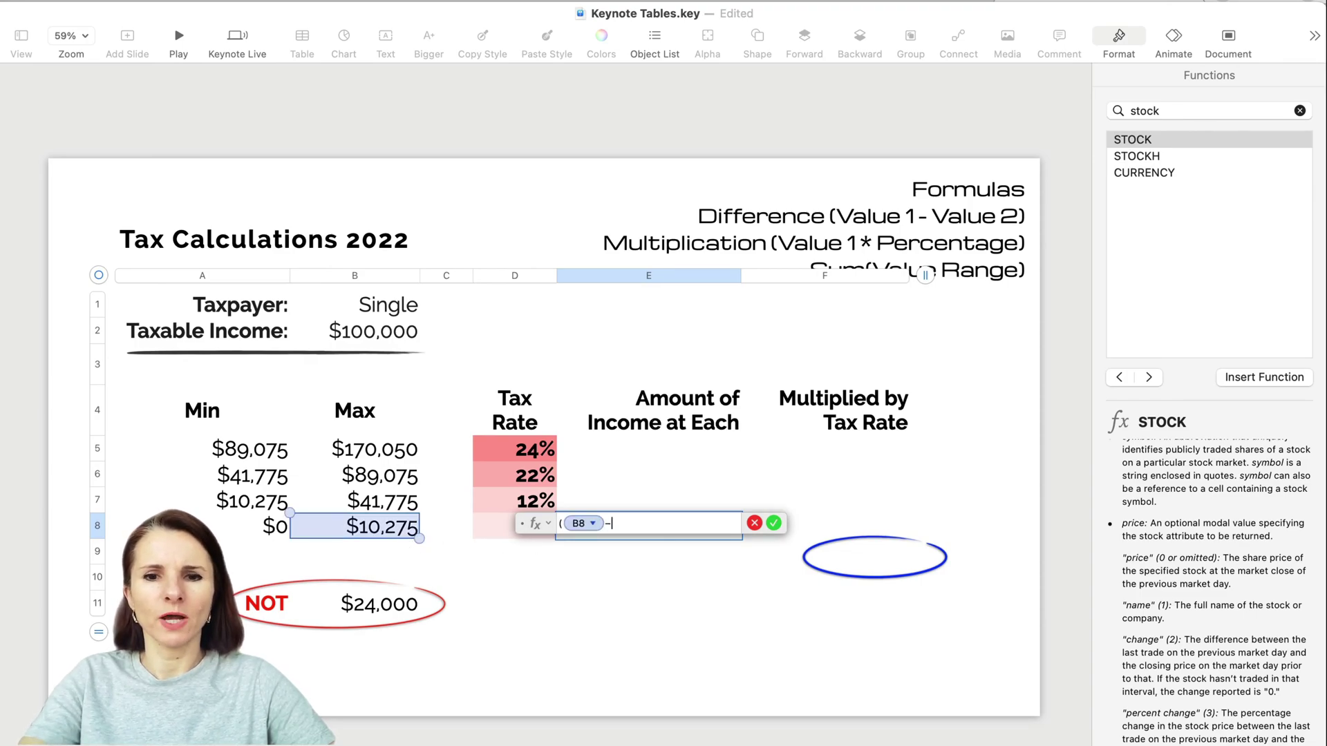
{"action": "type", "text": "-"}
{"action": "left_click", "coordinate": [266, 539]}
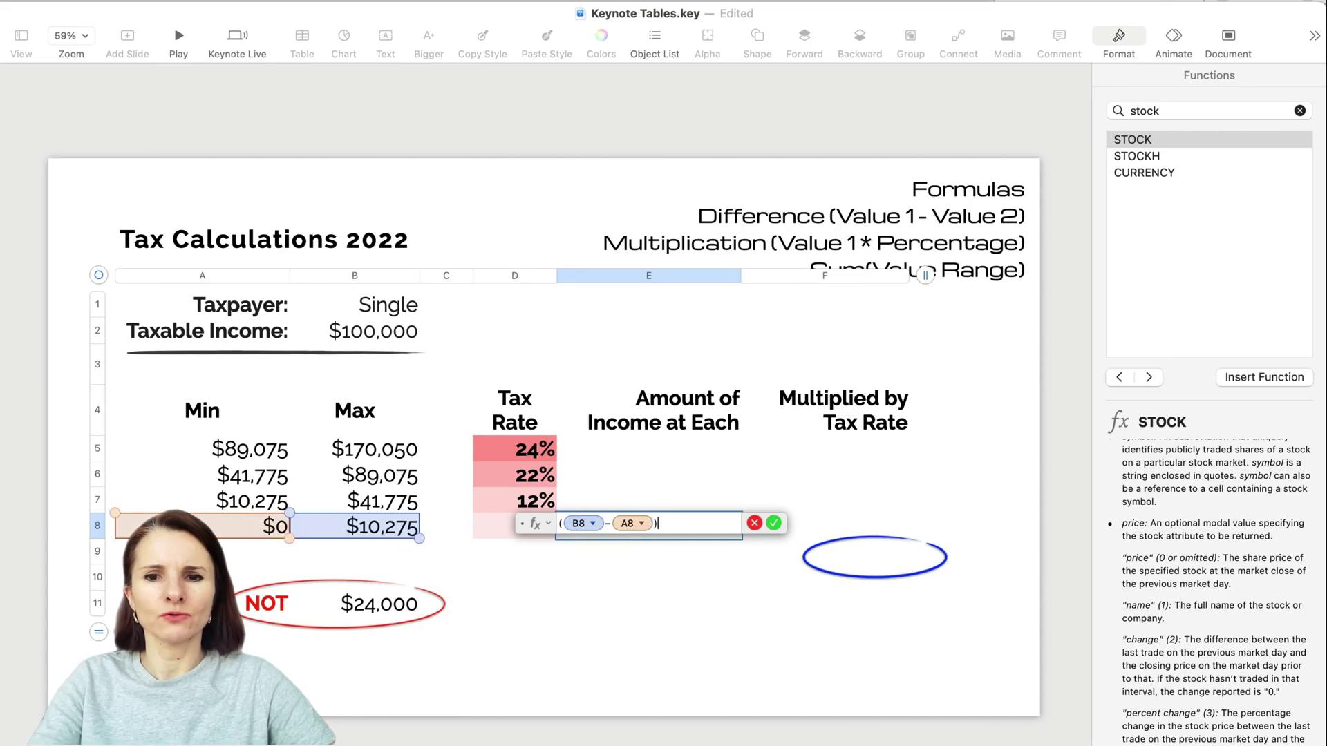
{"action": "key", "text": "Return"}
Fill E8's formula up through E5 for the remaining bracket amounts
{"action": "left_click", "coordinate": [642, 533]}
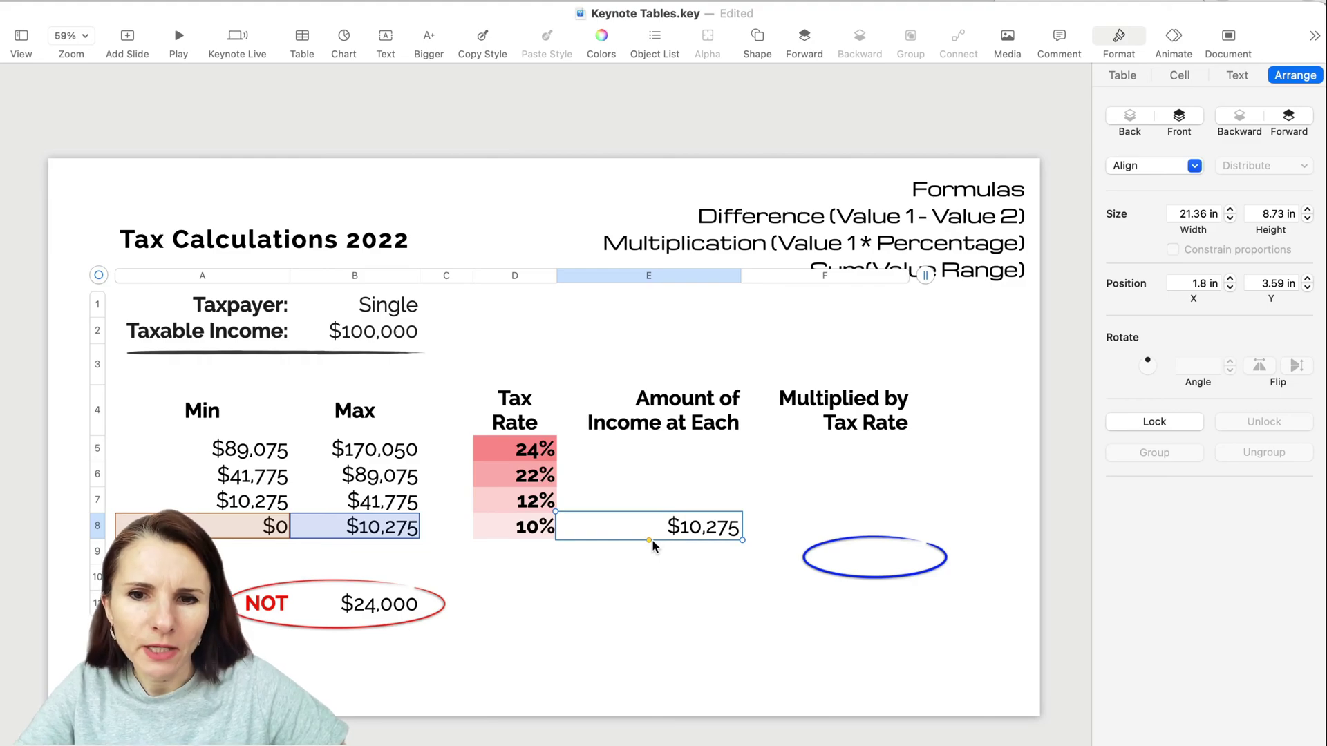
{"action": "left_click_drag", "start_coordinate": [649, 539], "coordinate": [653, 450]}
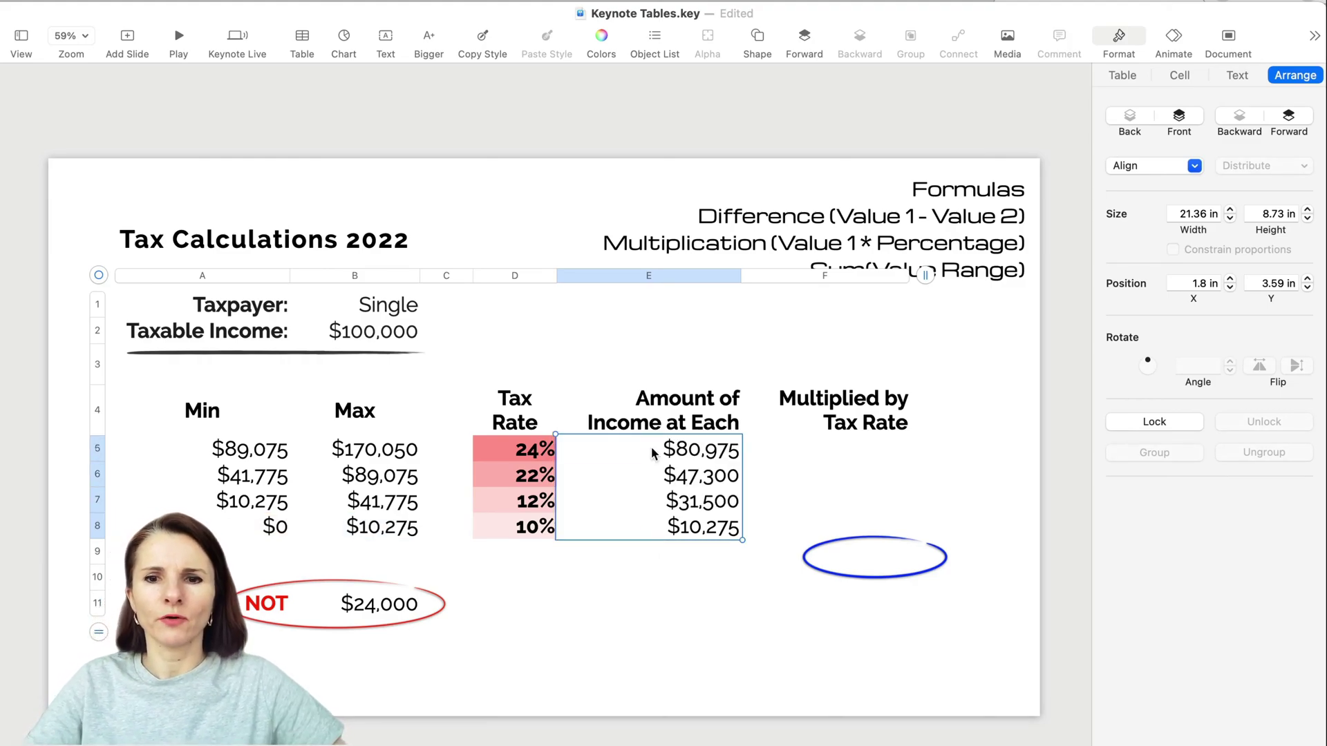
{"action": "left_click", "coordinate": [656, 451]}
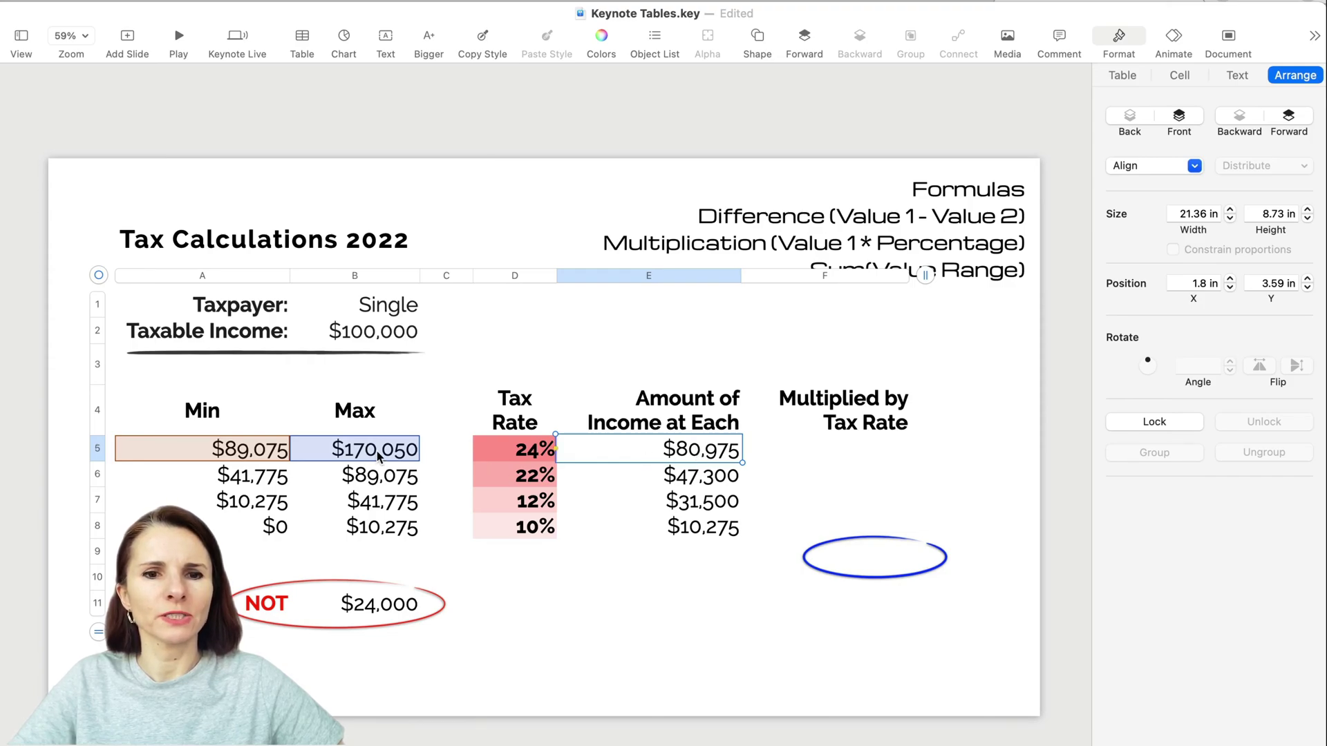
Replace B5 with taxable income B2 in E5's formula, giving $10,925
{"action": "double_click", "coordinate": [686, 450]}
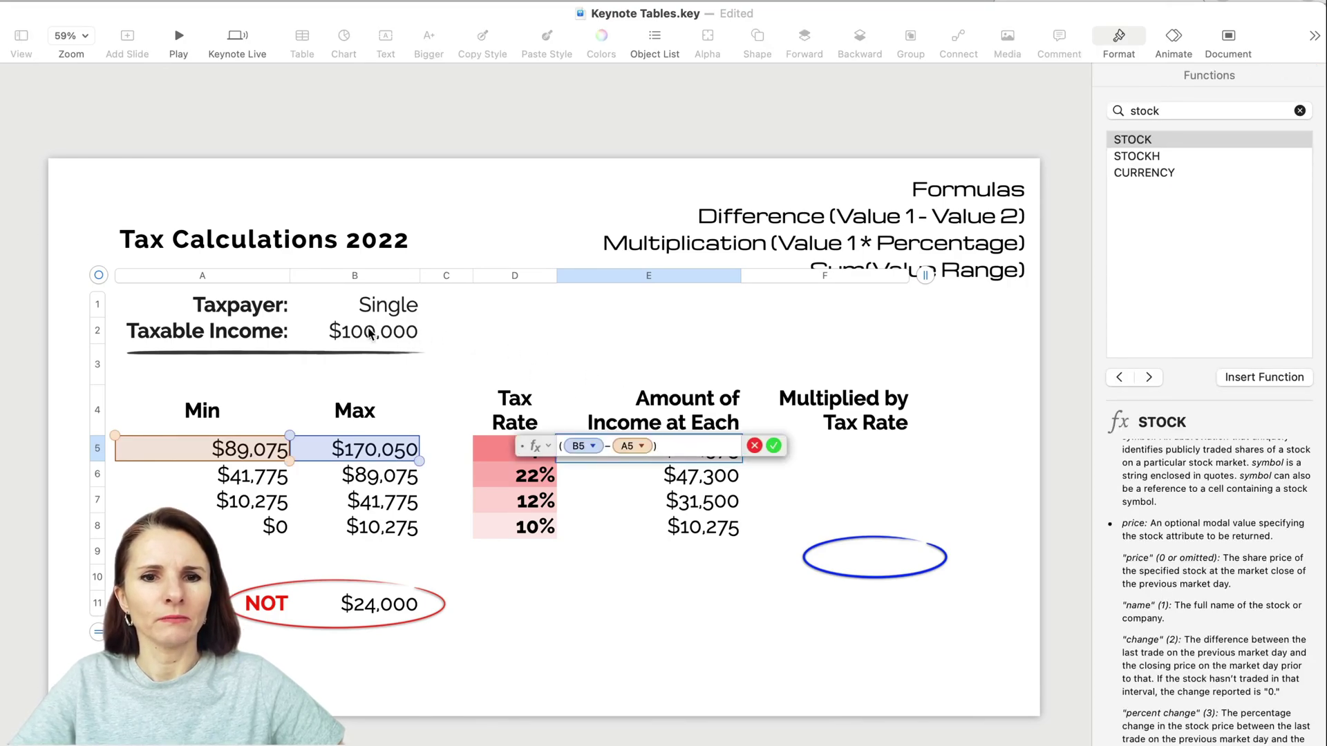
{"action": "left_click", "coordinate": [593, 447]}
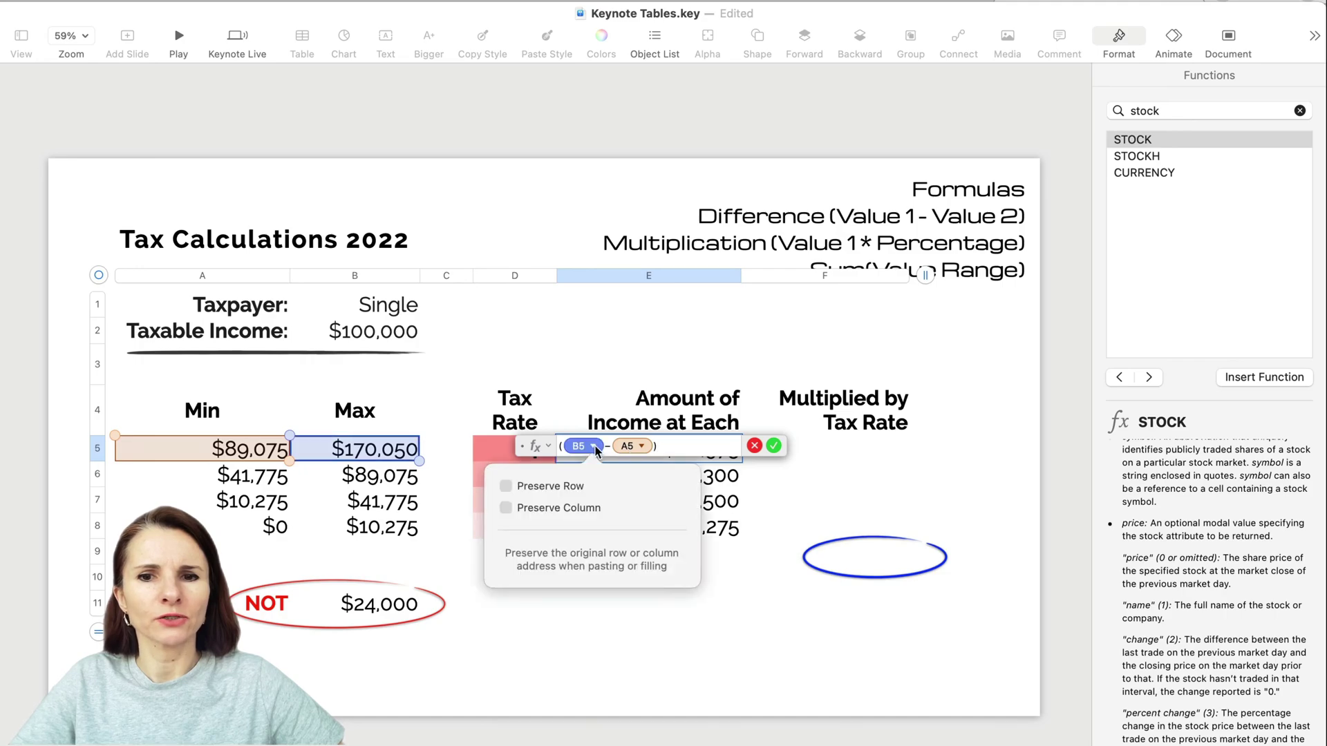
{"action": "left_click", "coordinate": [605, 447]}
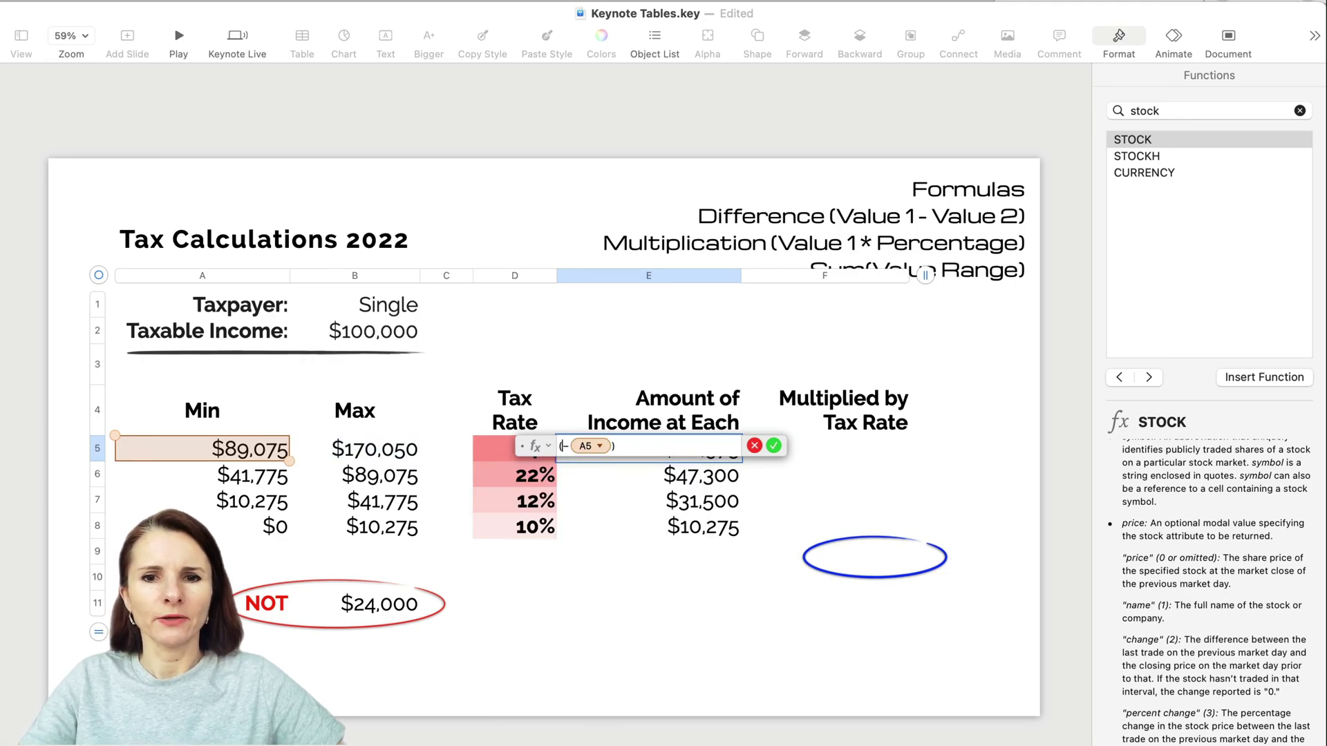
{"action": "left_click", "coordinate": [397, 337]}
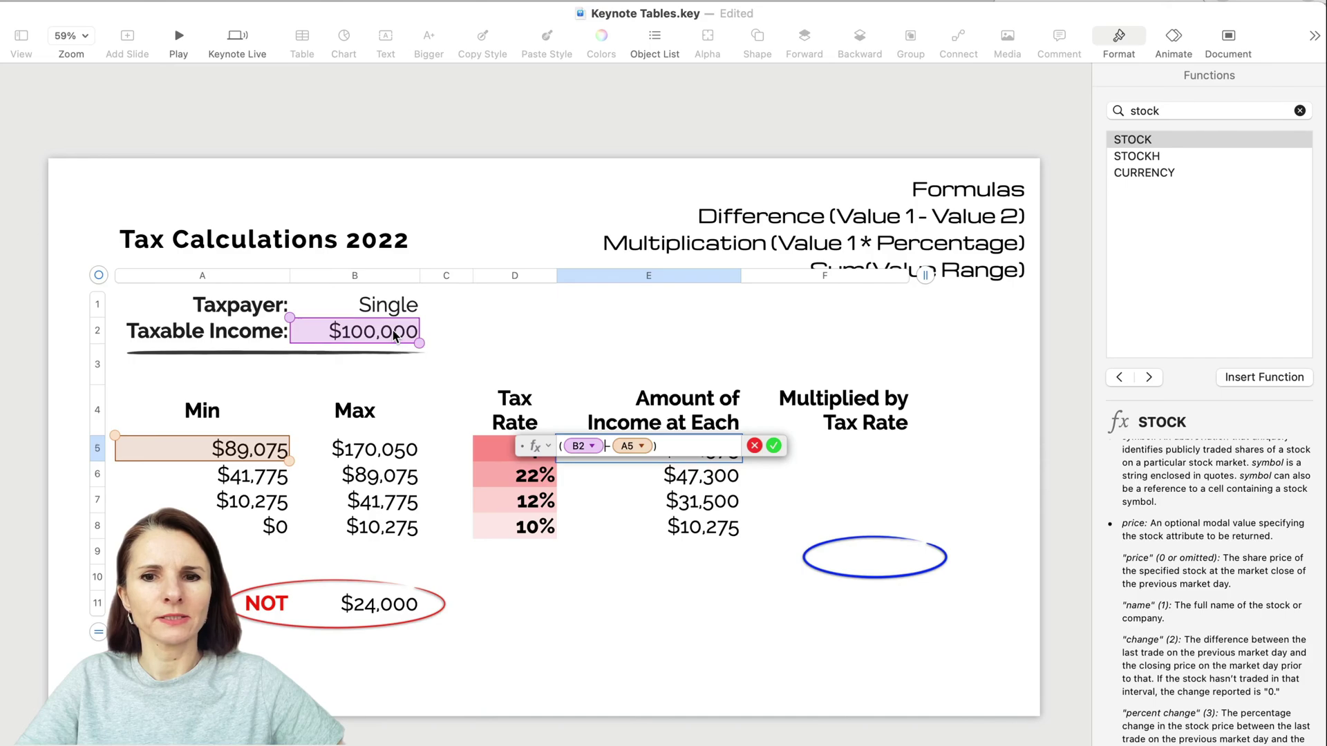
{"action": "left_click", "coordinate": [773, 445]}
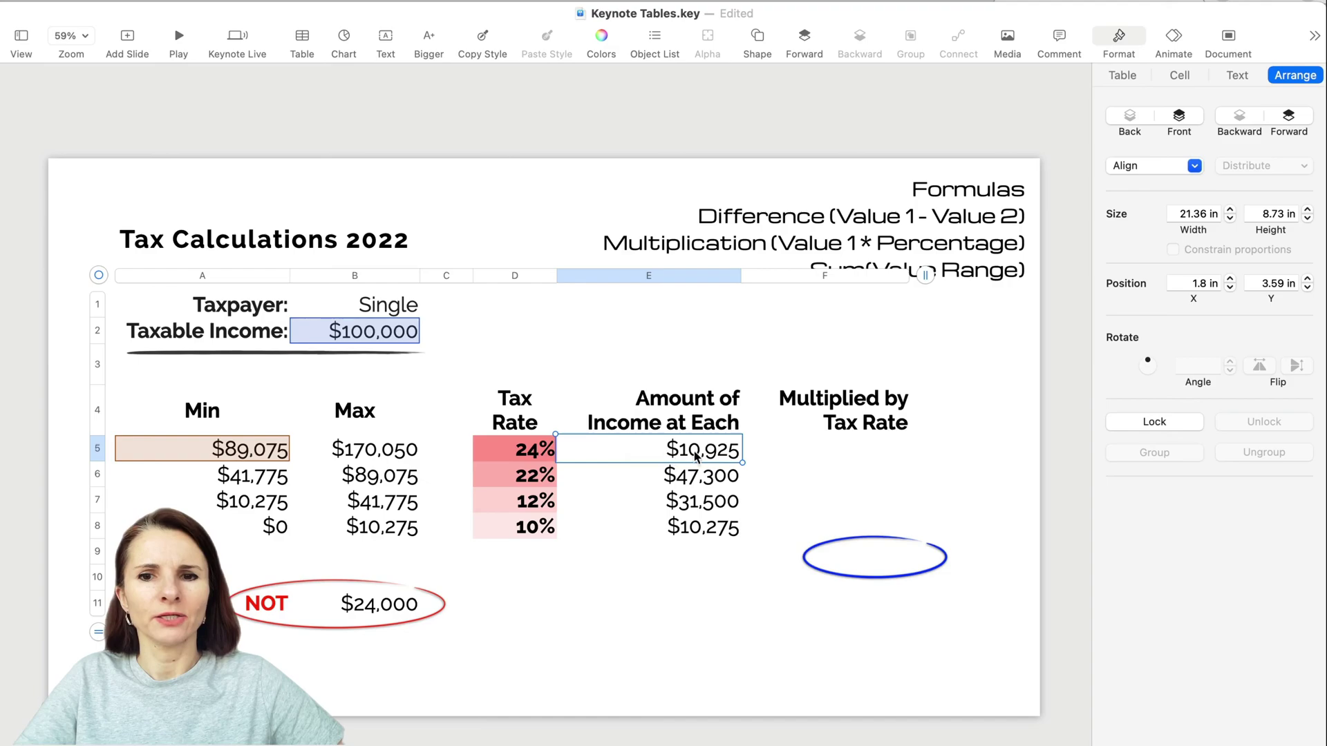
Enter =E5*D5 in F5 and fill it down to F8, $2,622 through $1,028
{"action": "left_click", "coordinate": [884, 450]}
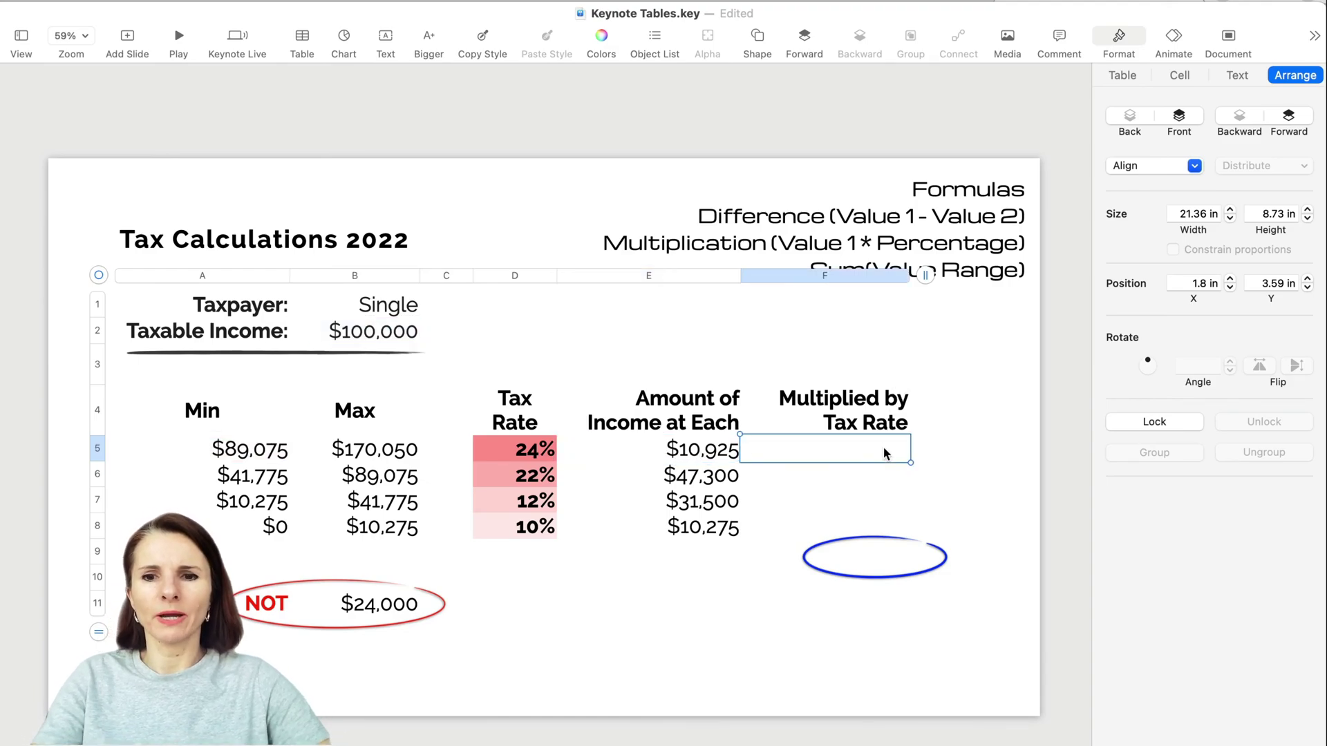
{"action": "type", "text": "="}
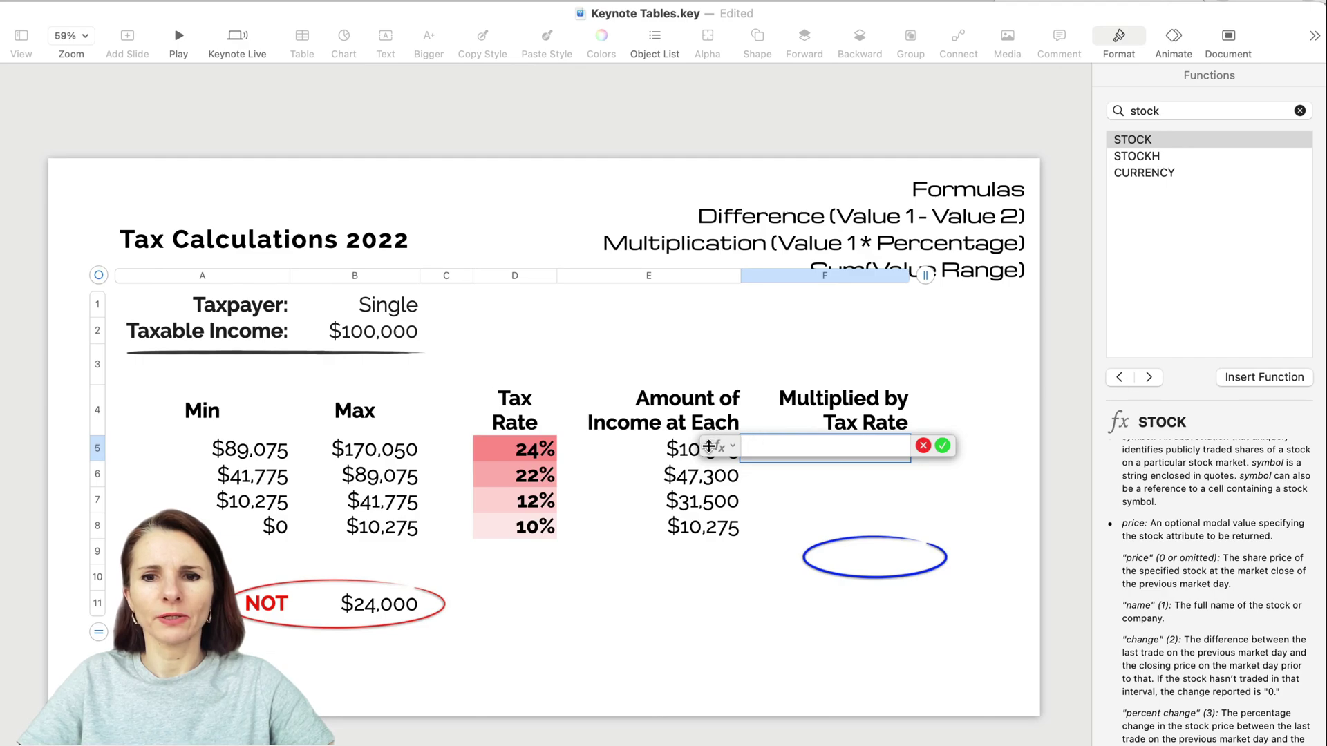
{"action": "left_click_drag", "start_coordinate": [709, 450], "coordinate": [755, 355]}
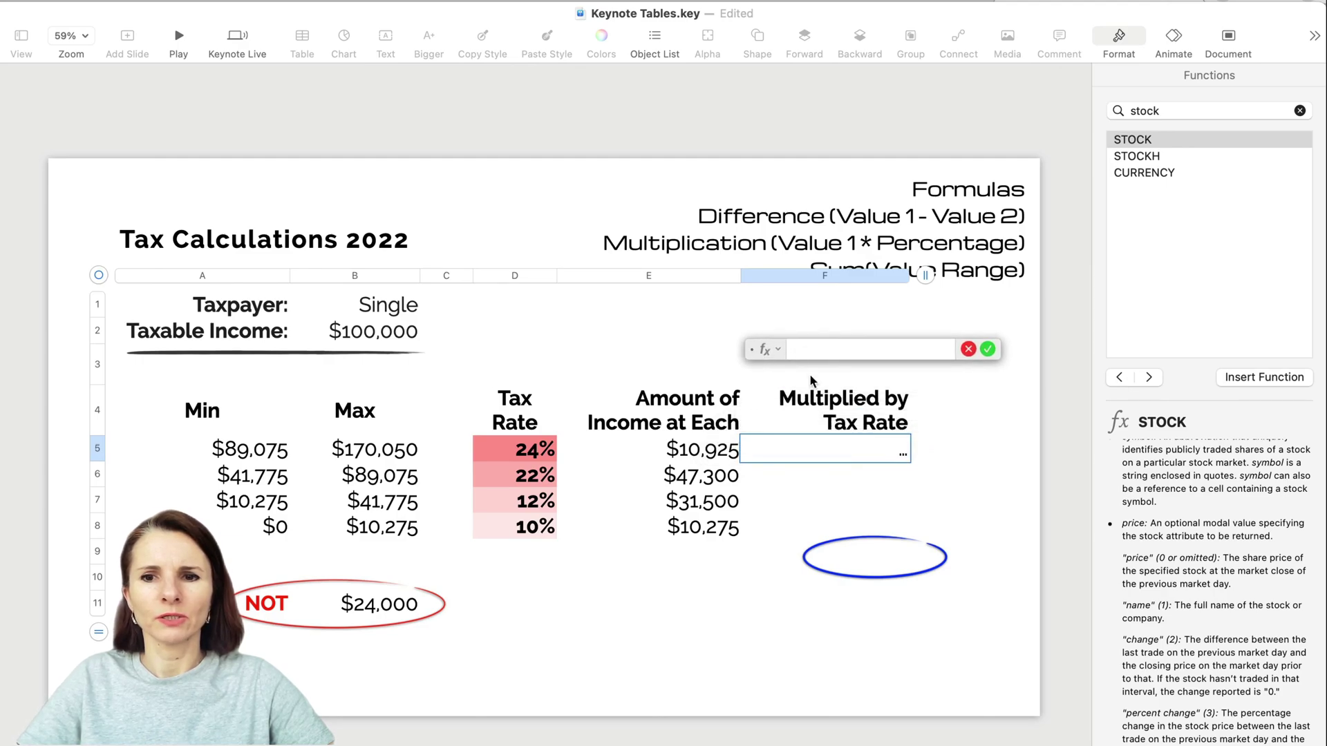
{"action": "left_click", "coordinate": [702, 452]}
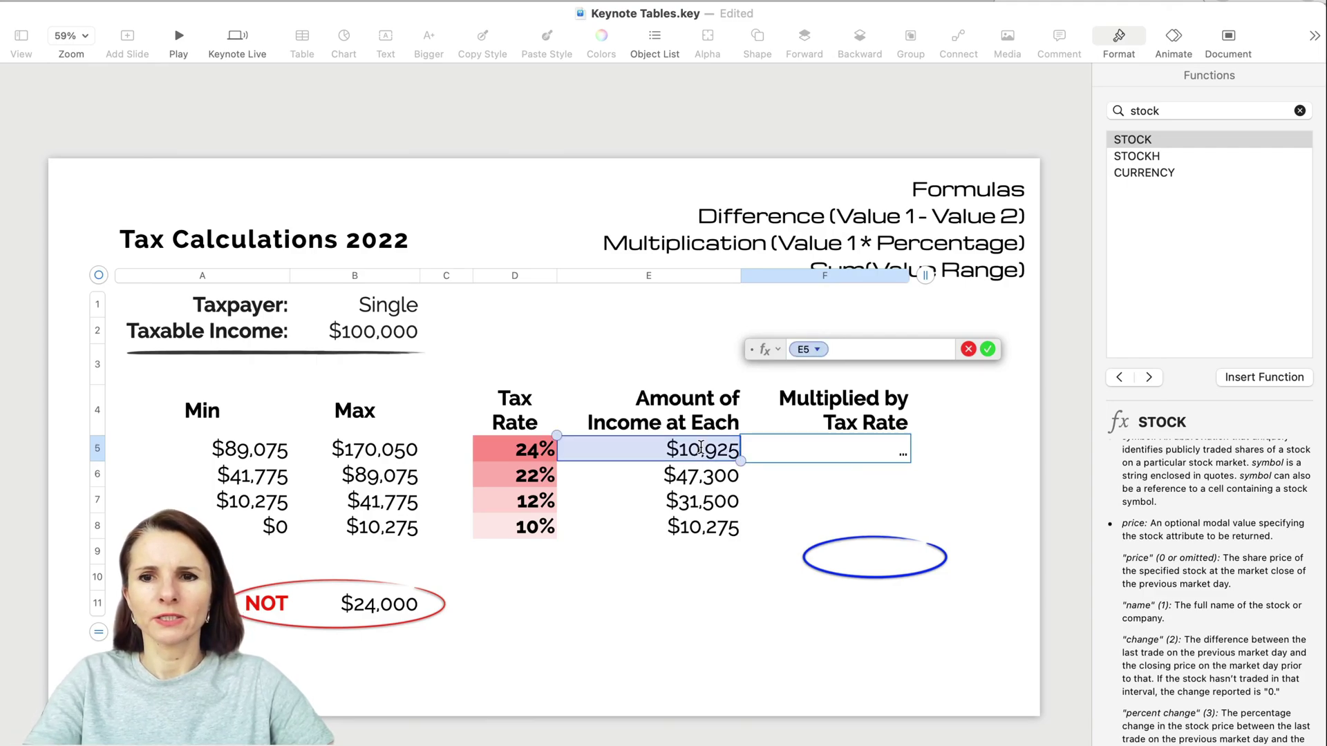
{"action": "type", "text": "*"}
{"action": "left_click", "coordinate": [518, 450]}
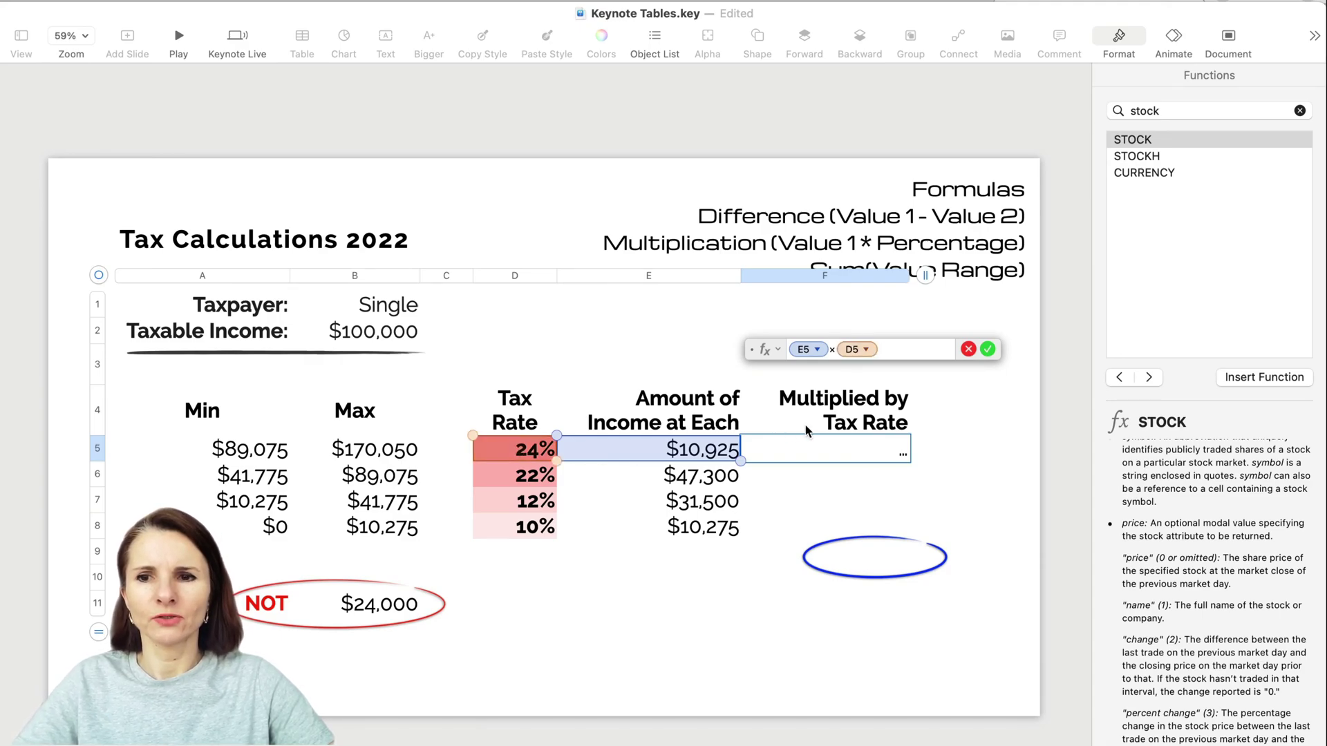
{"action": "left_click", "coordinate": [987, 349]}
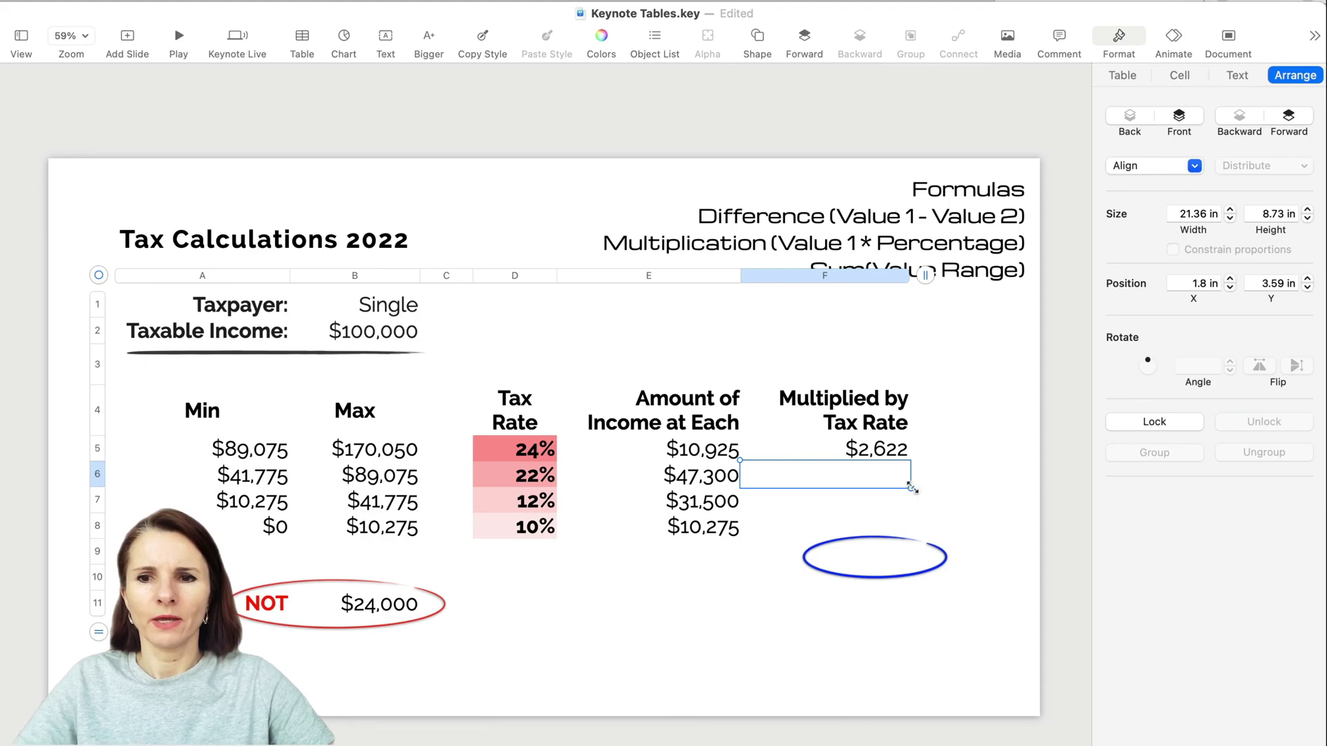
{"action": "left_click", "coordinate": [869, 450]}
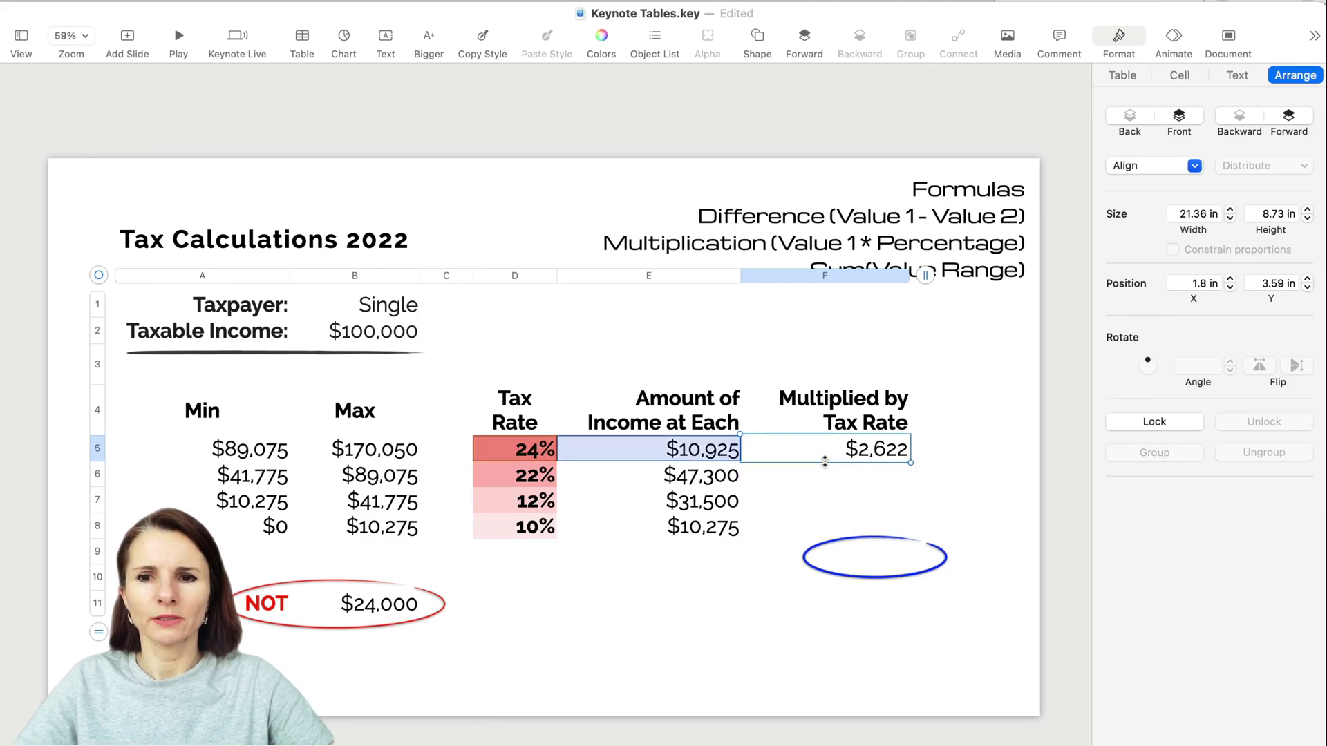
{"action": "left_click_drag", "start_coordinate": [824, 461], "coordinate": [828, 534]}
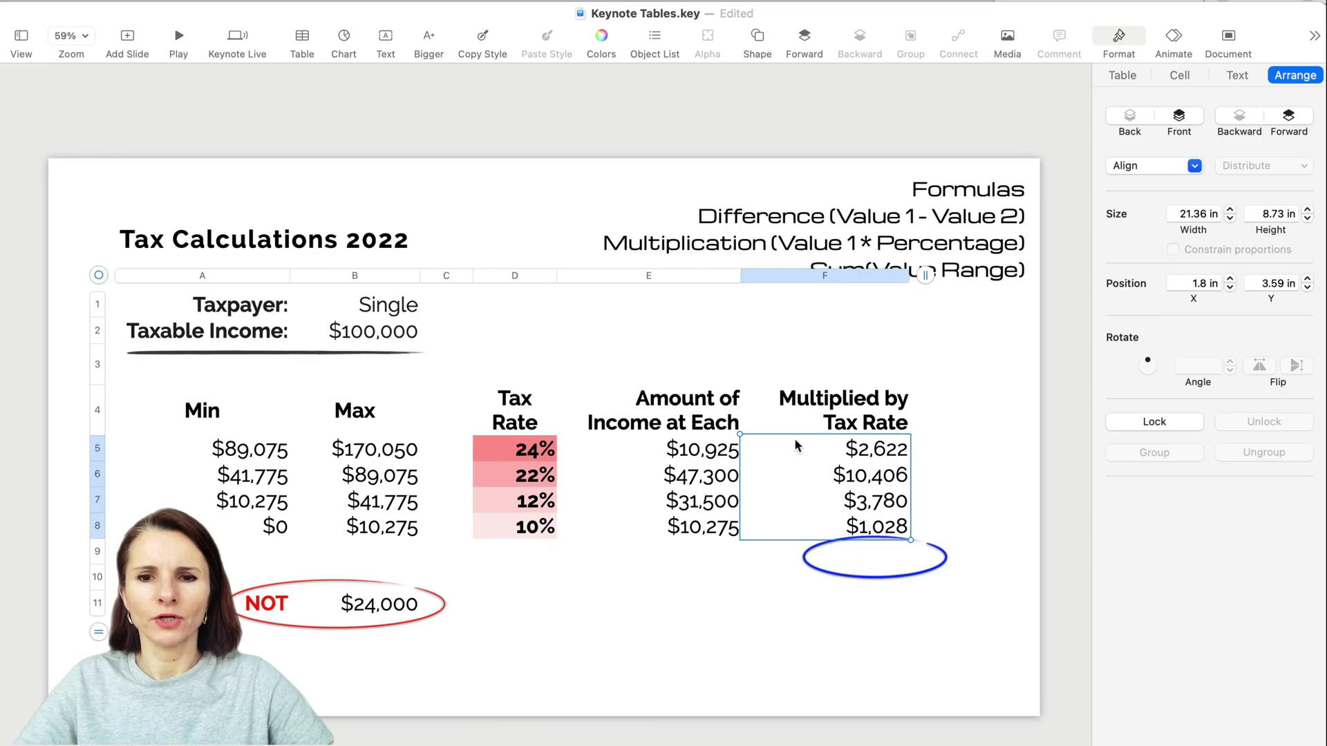
Review the bracket tax formulas in cells F5 through F8 and the 10% rate in D8
{"action": "left_click", "coordinate": [872, 456]}
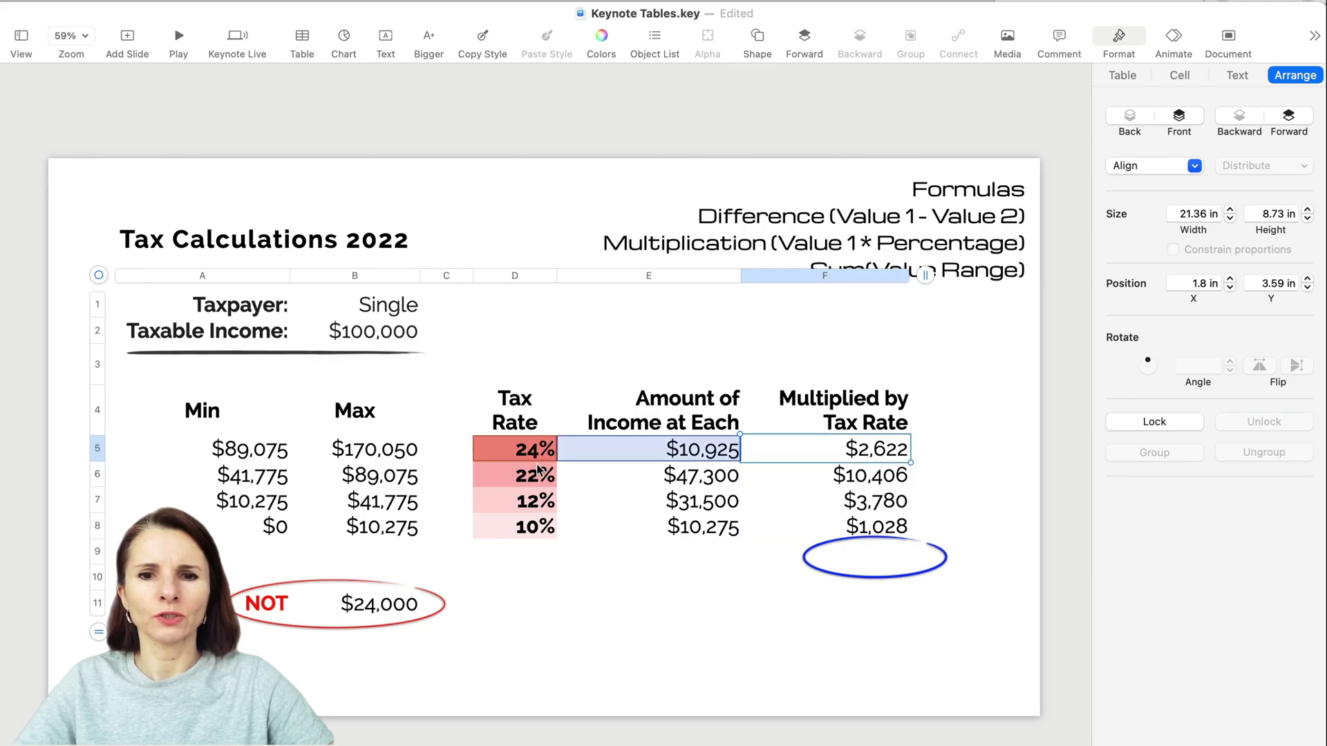
{"action": "left_click", "coordinate": [876, 482]}
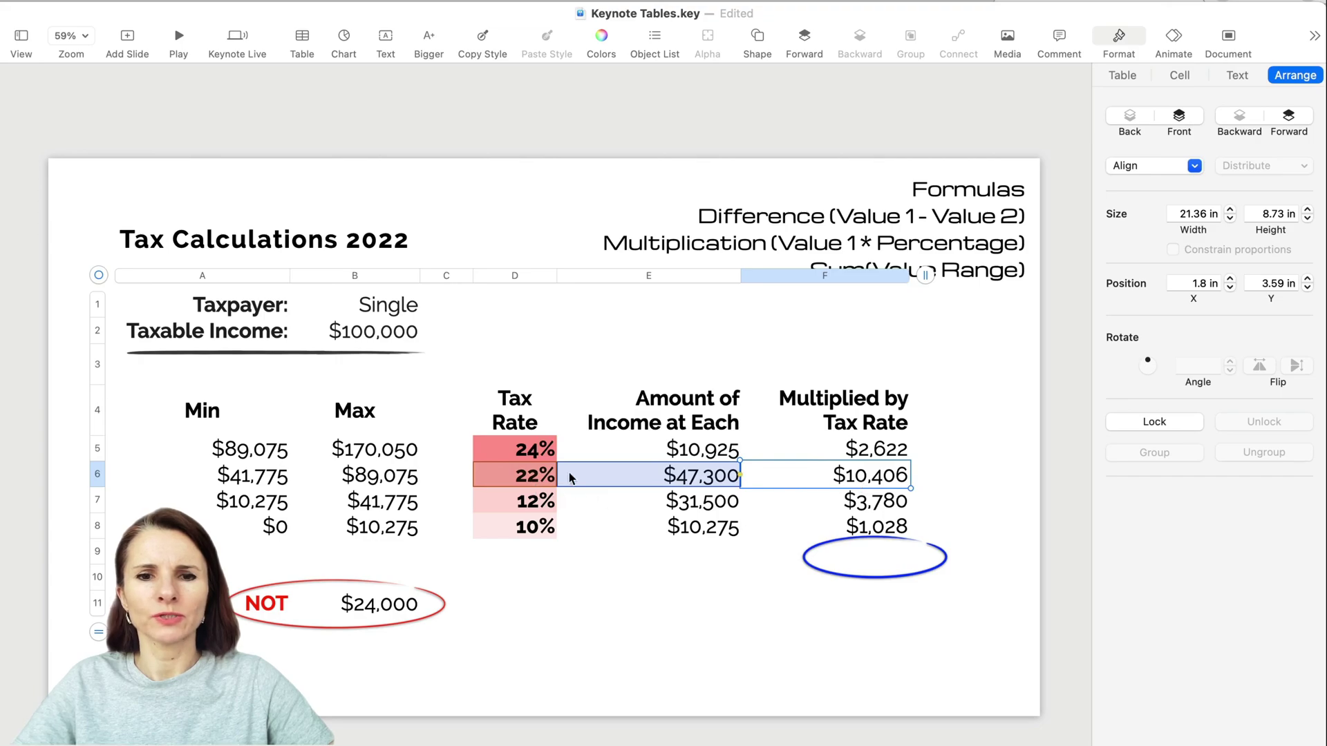
{"action": "left_click", "coordinate": [880, 508]}
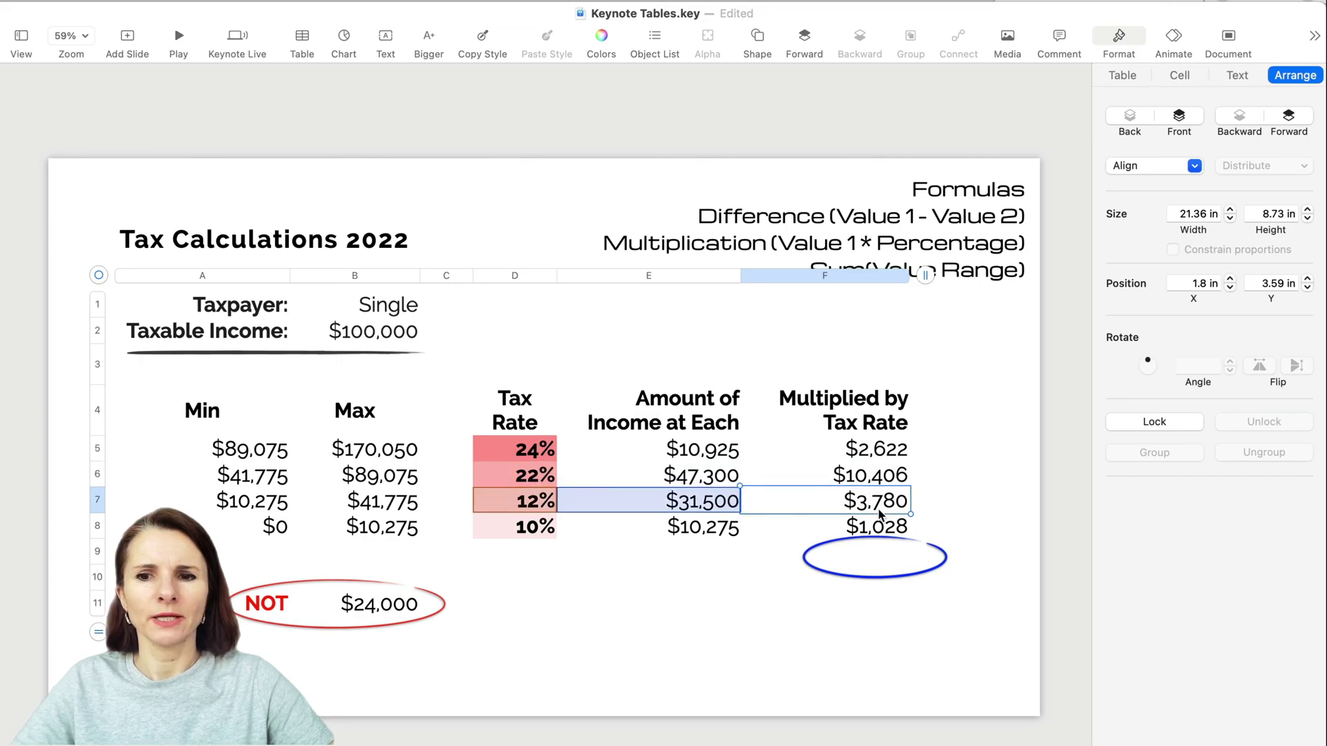
{"action": "left_click", "coordinate": [526, 529]}
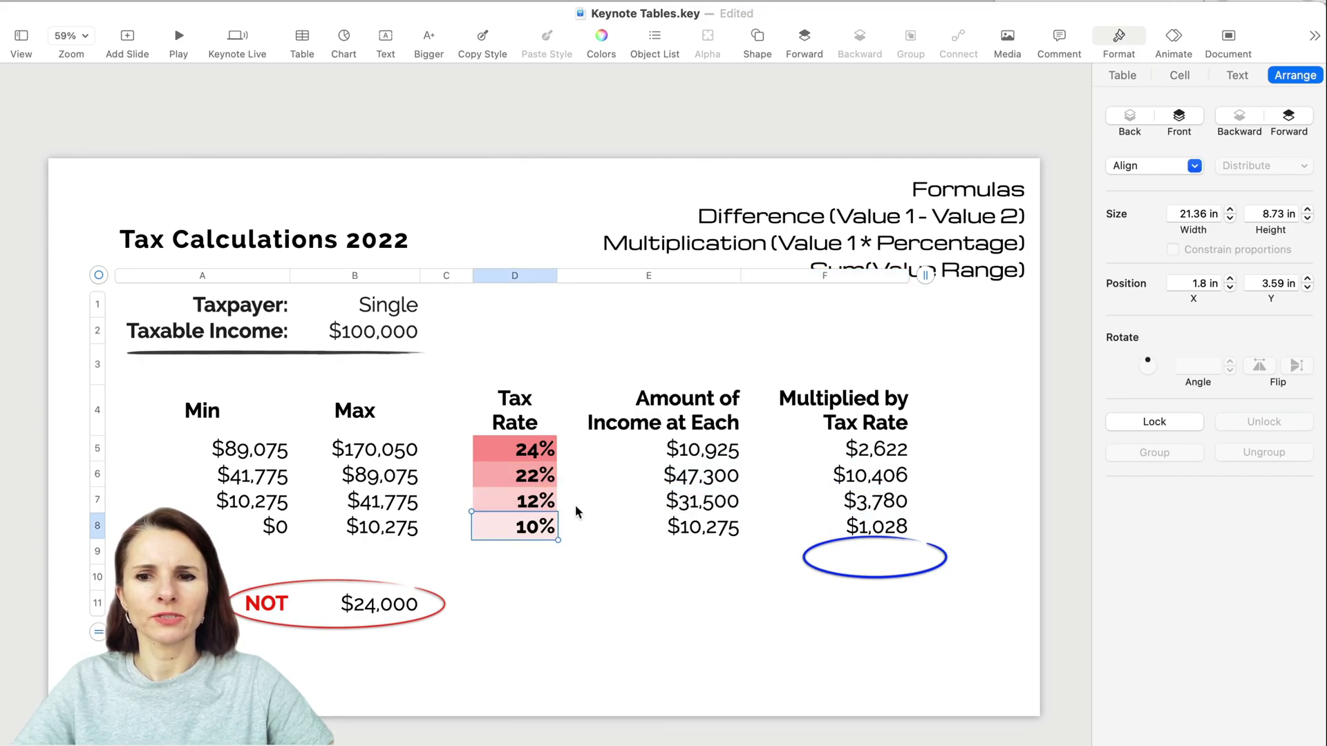
{"action": "left_click", "coordinate": [879, 527]}
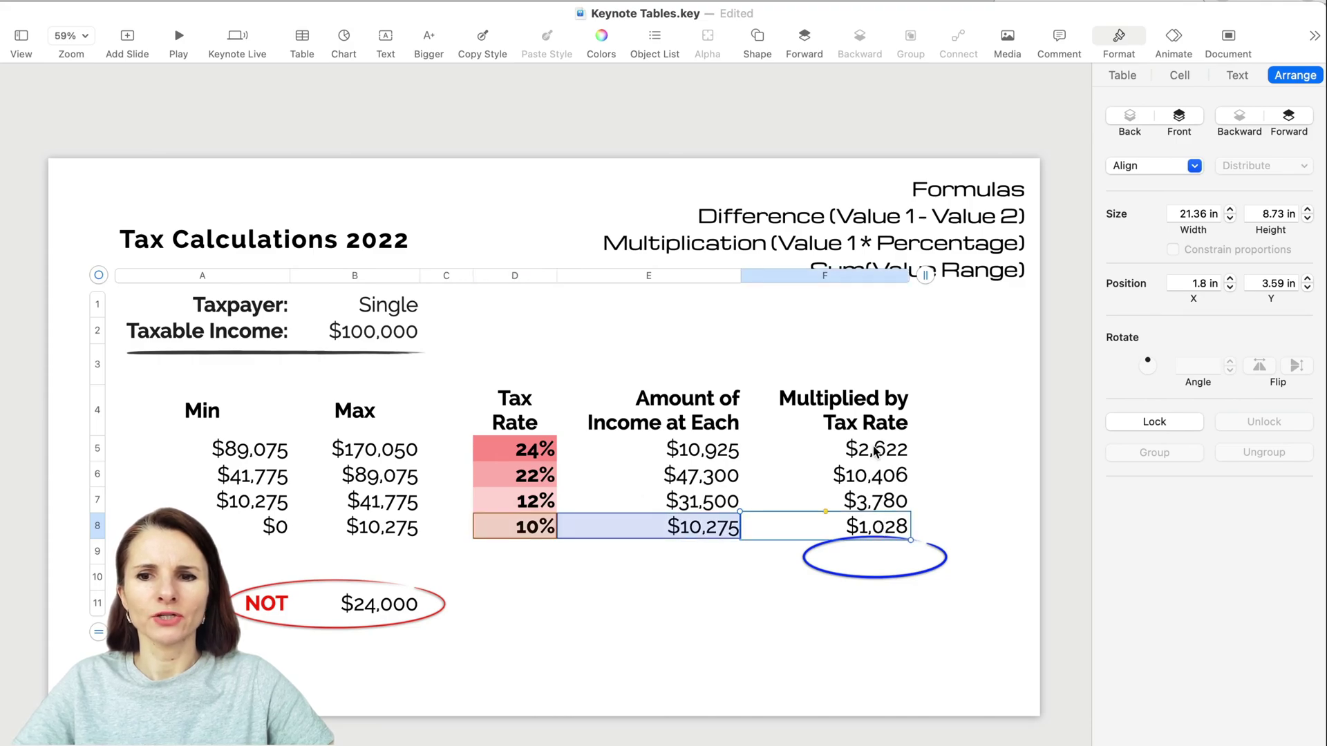
Enter =SUM(F5:F8) in F9 to total the bracket taxes as $17,836
{"action": "left_click", "coordinate": [869, 563]}
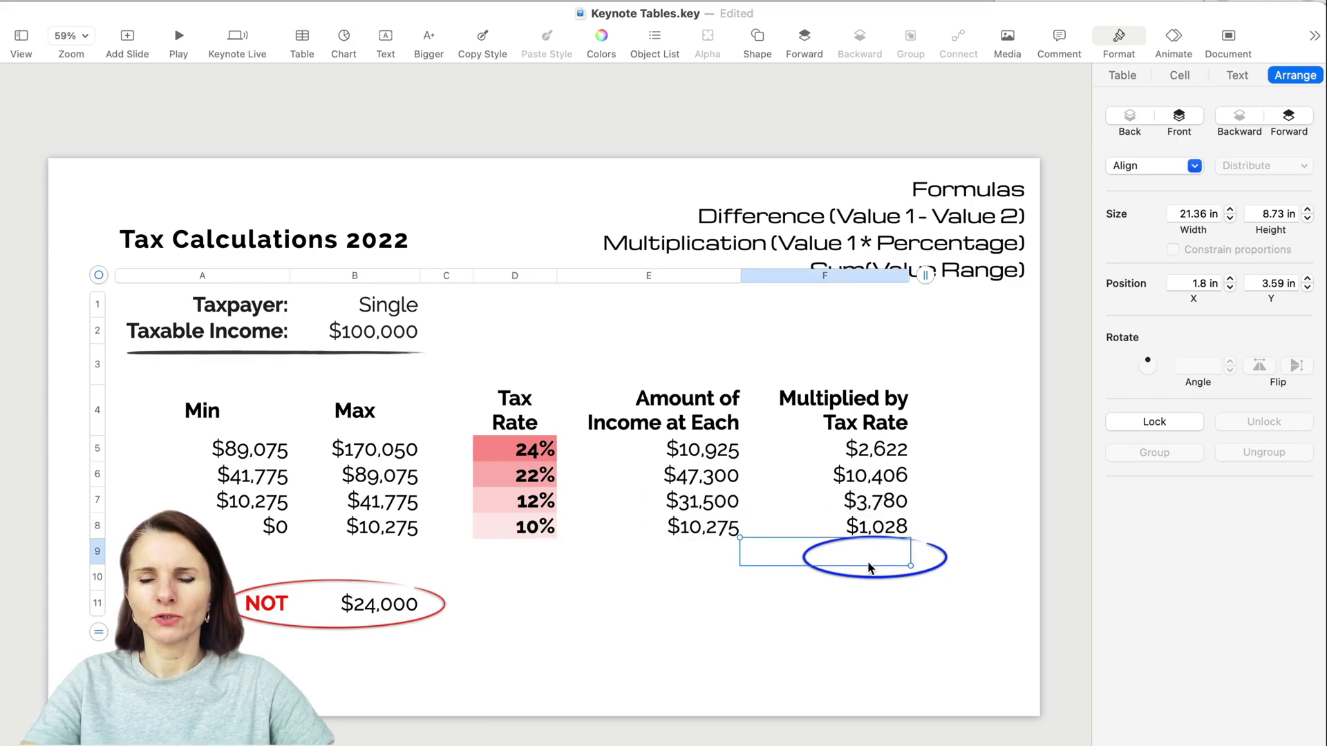
{"action": "type", "text": "=sum"}
{"action": "key", "text": "Return"}
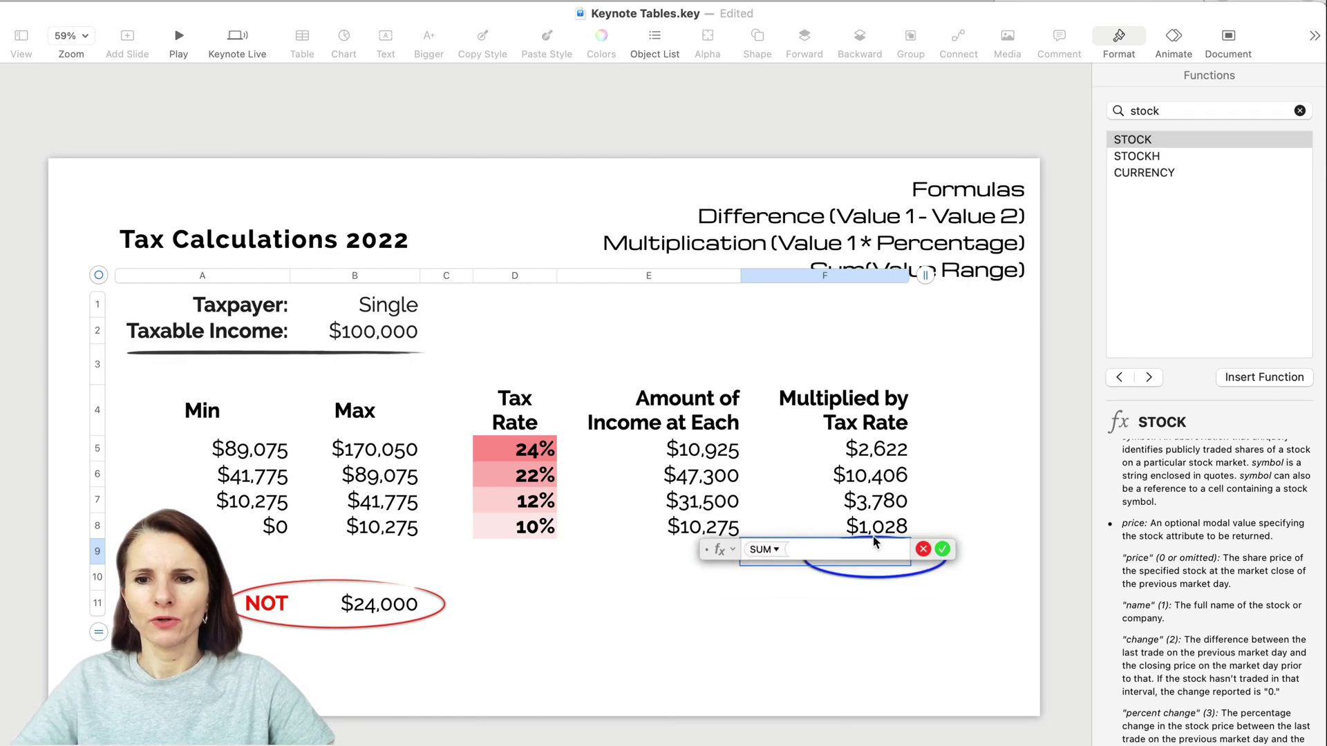
{"action": "left_click", "coordinate": [873, 528]}
{"action": "left_click_drag", "start_coordinate": [873, 531], "coordinate": [872, 454]}
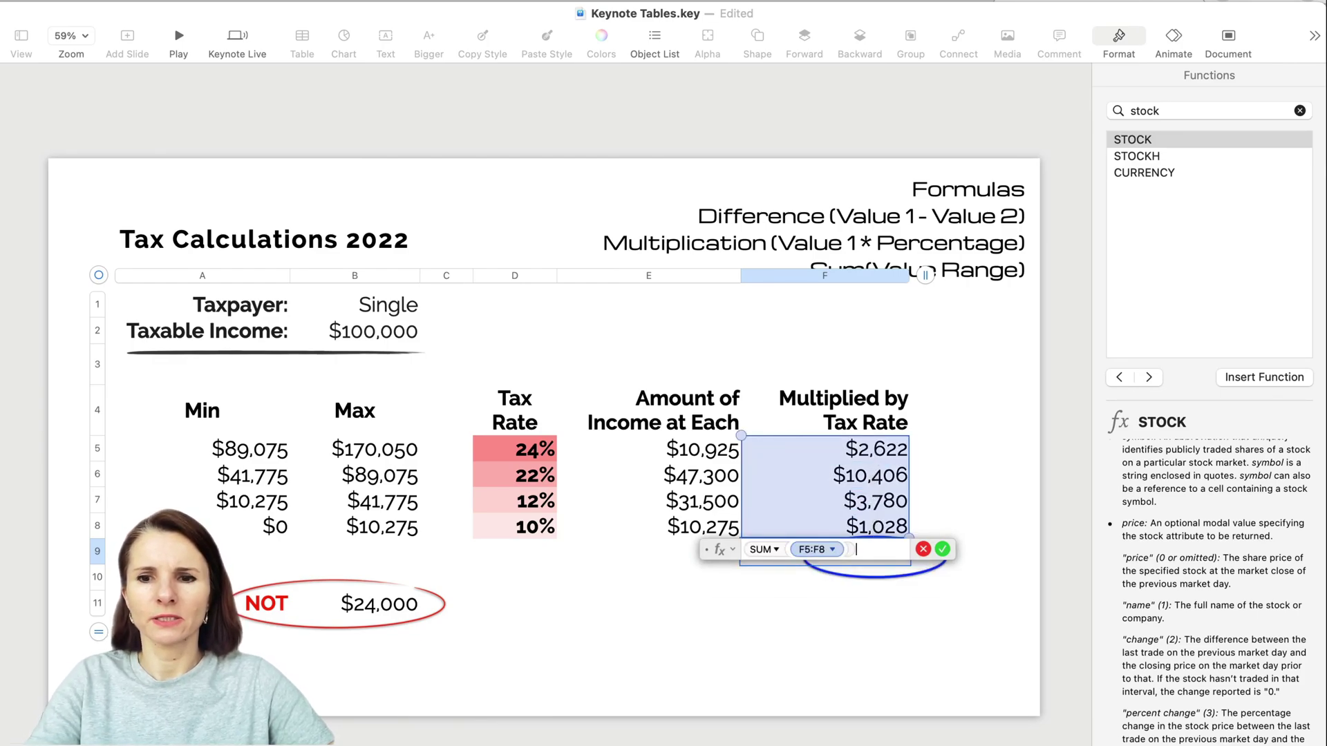
{"action": "key", "text": "Return"}
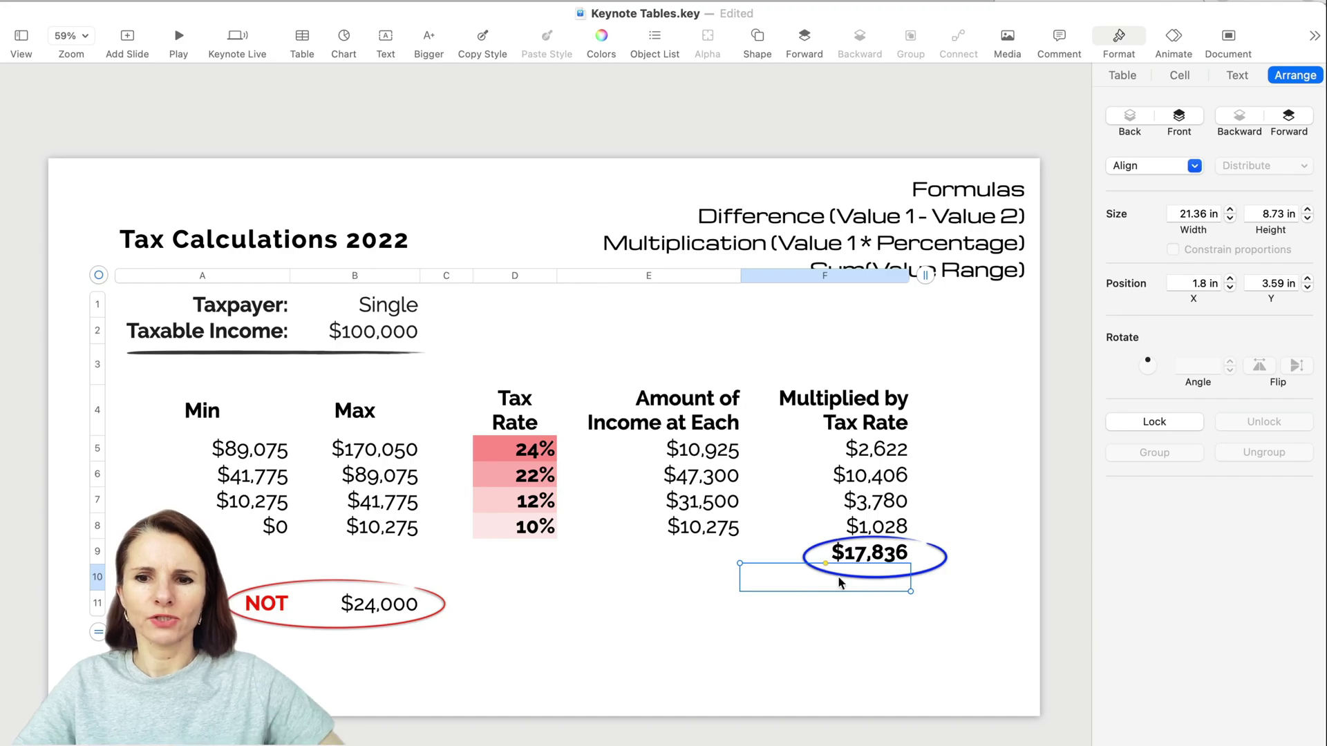
{"action": "left_click", "coordinate": [894, 610]}
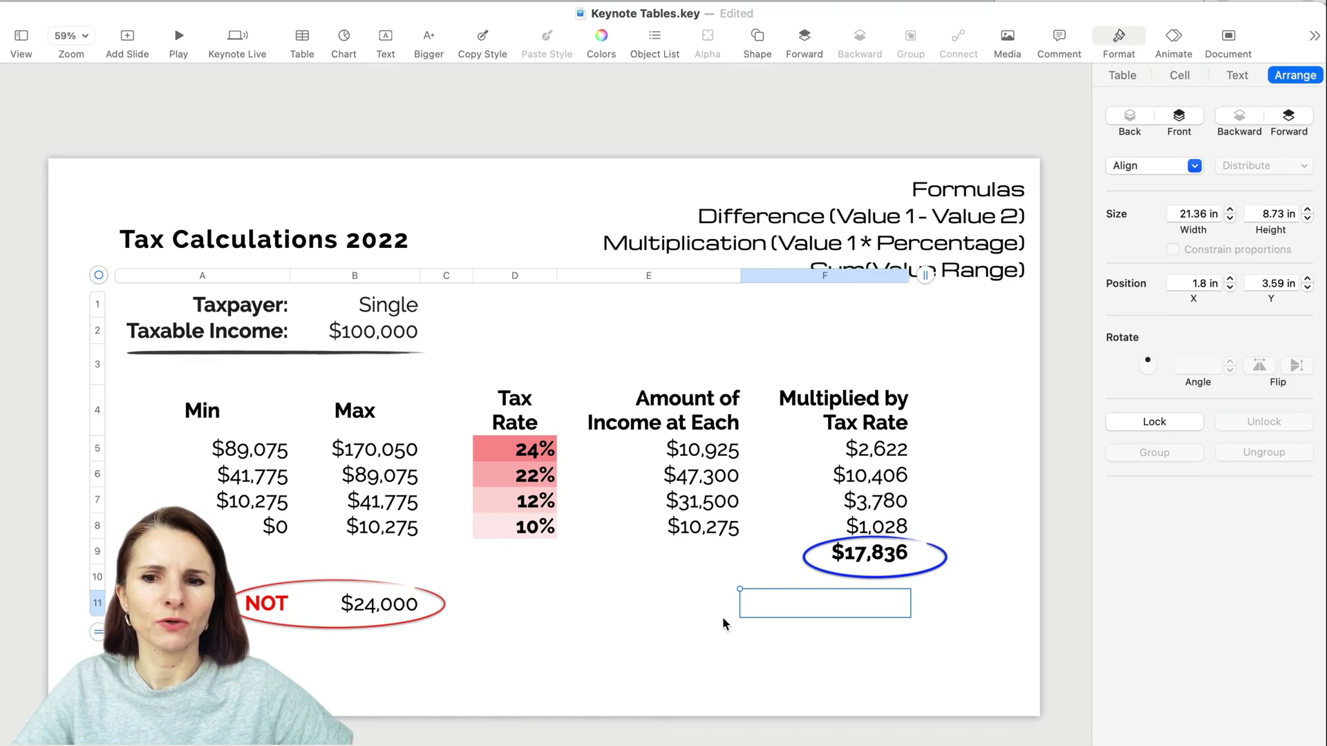
Lock the table, the red NOT $24,000 ellipse, the blue $17,836 ellipse and the underline together
{"action": "left_click", "coordinate": [1005, 349]}
{"action": "left_click", "coordinate": [194, 346]}
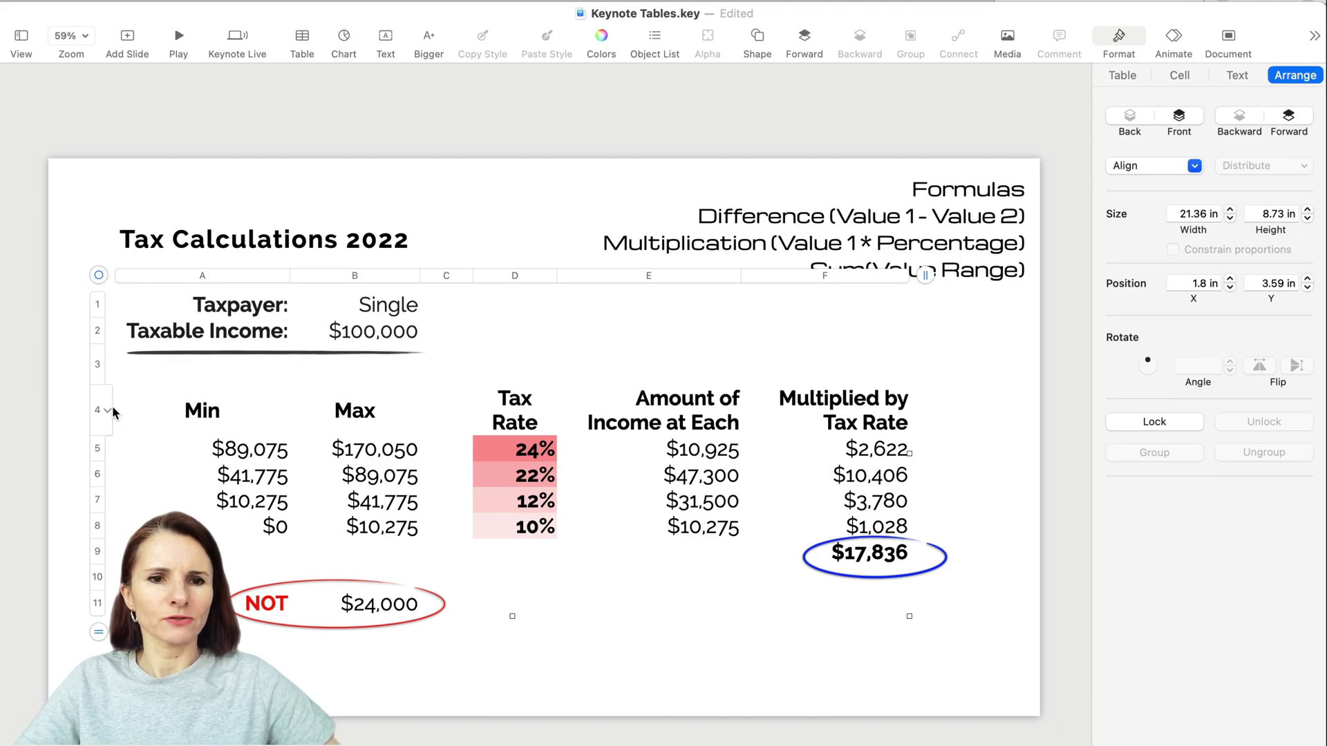
{"action": "left_click", "coordinate": [387, 604]}
{"action": "left_click", "coordinate": [872, 578], "text": "shift"}
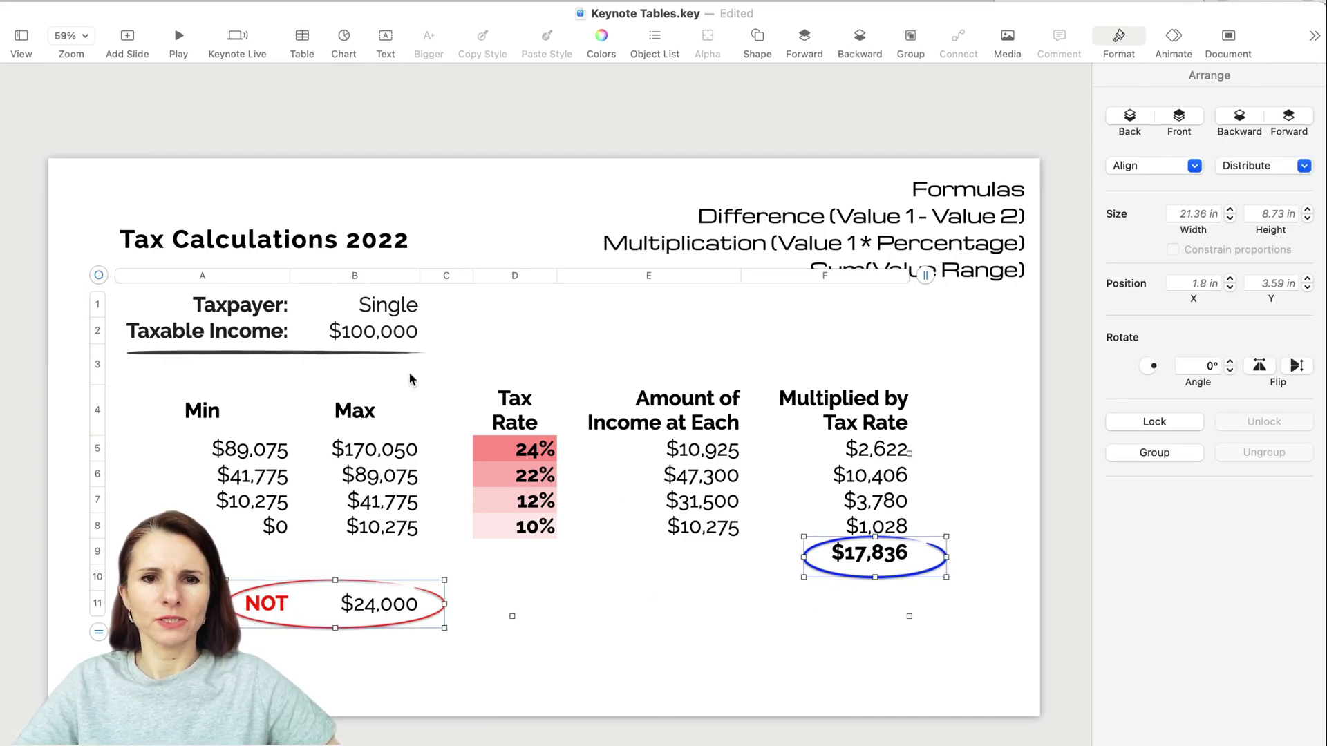
{"action": "left_click", "coordinate": [252, 353], "text": "shift"}
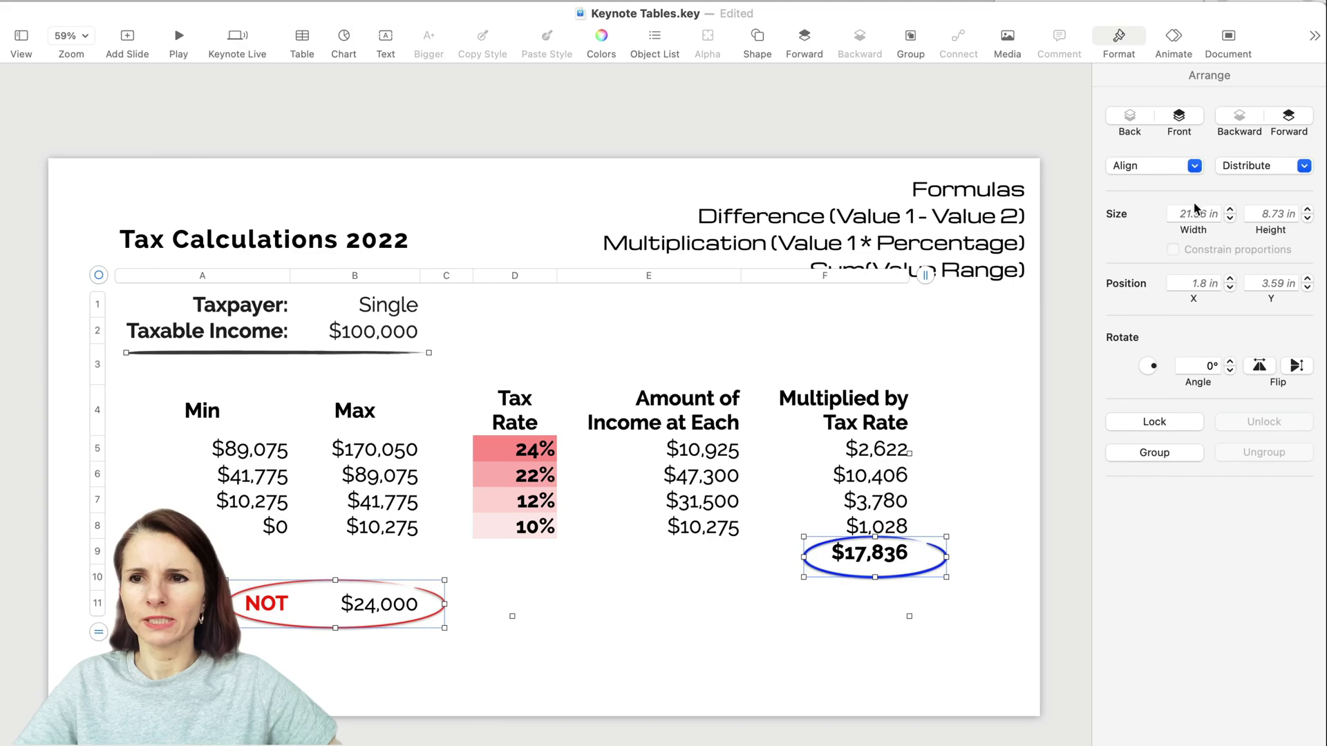
{"action": "left_click", "coordinate": [1155, 423]}
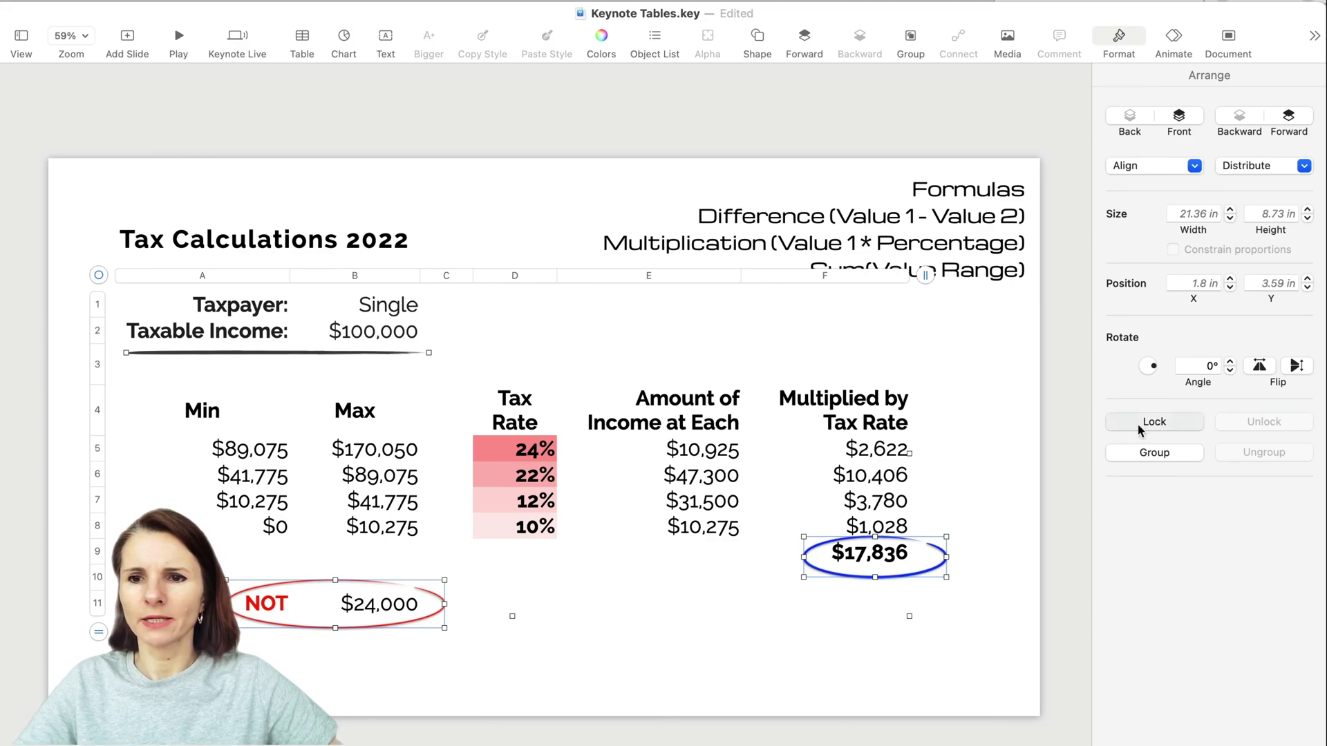
{"action": "left_click", "coordinate": [1017, 439]}
Move the Formulas text block slightly lower and confirm the table stays locked
{"action": "mouse_move", "coordinate": [883, 245]}
{"action": "left_mouse_down"}
{"action": "mouse_move", "coordinate": [751, 454]}
{"action": "mouse_move", "coordinate": [858, 237]}
{"action": "mouse_move", "coordinate": [867, 255]}
{"action": "left_mouse_up"}
{"action": "left_click", "coordinate": [239, 347]}
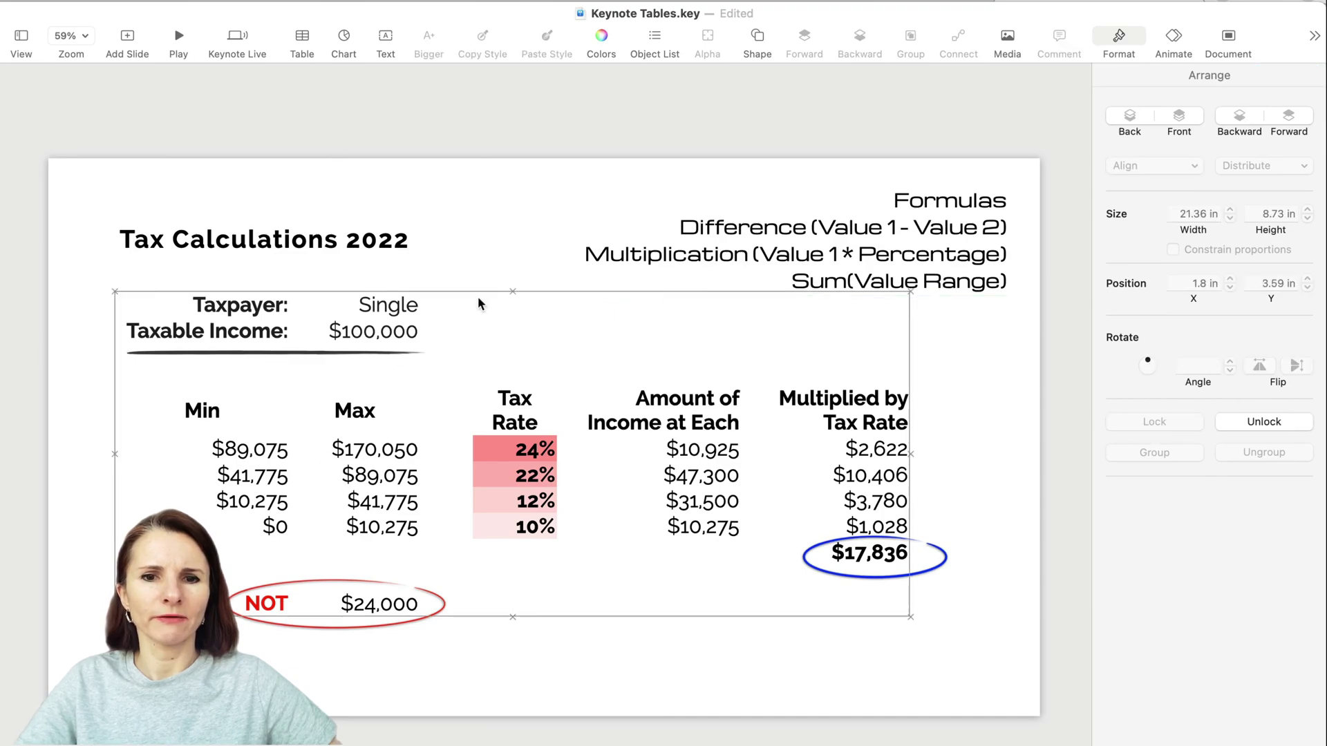
{"action": "left_click", "coordinate": [984, 425]}
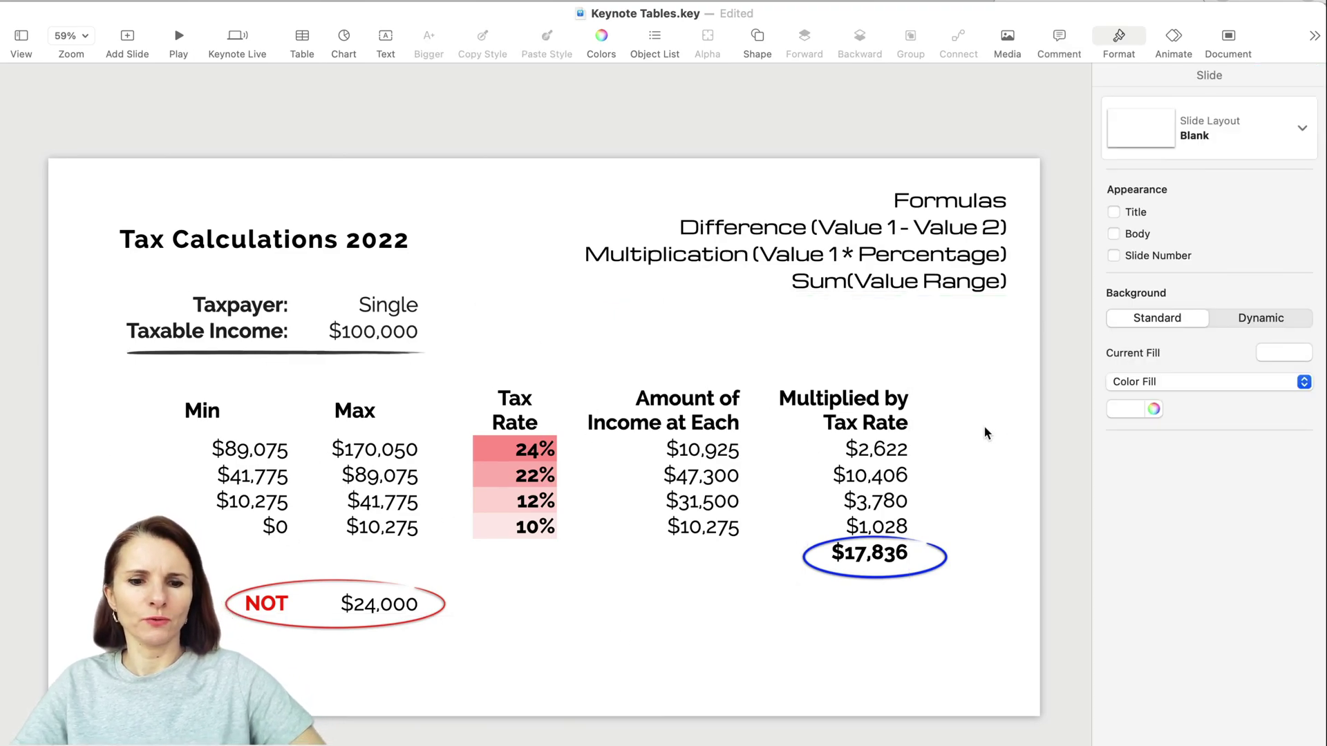